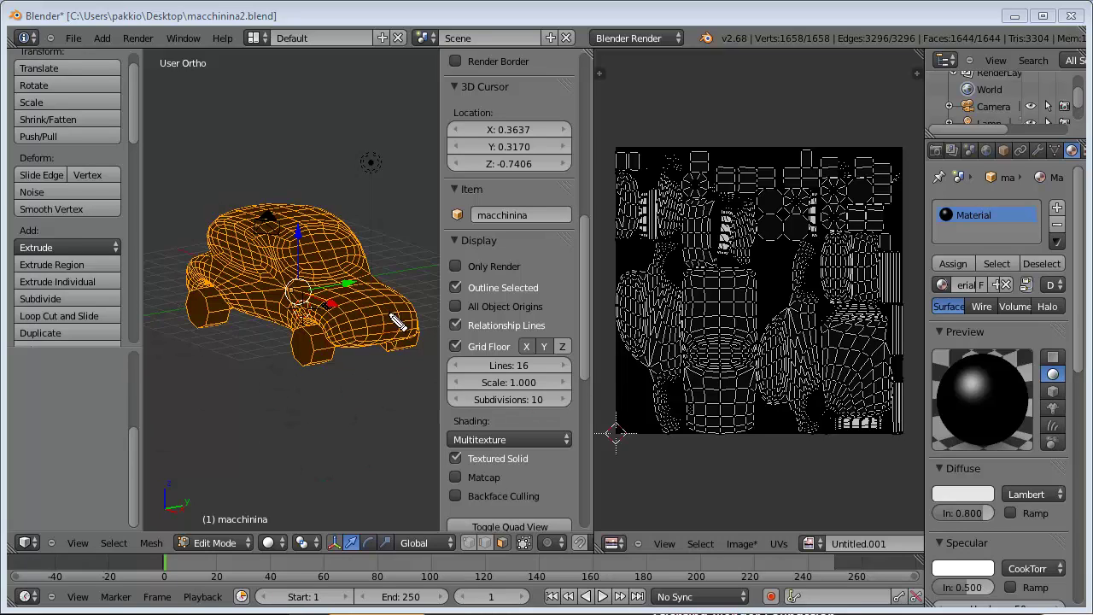
Step: Discard the car file with File > New > Reload Start-Up File, then zoom in on the default cube
mouse_move(382, 232)
left_mouse_down()
mouse_move(167, 335)
mouse_move(365, 198)
left_mouse_up()
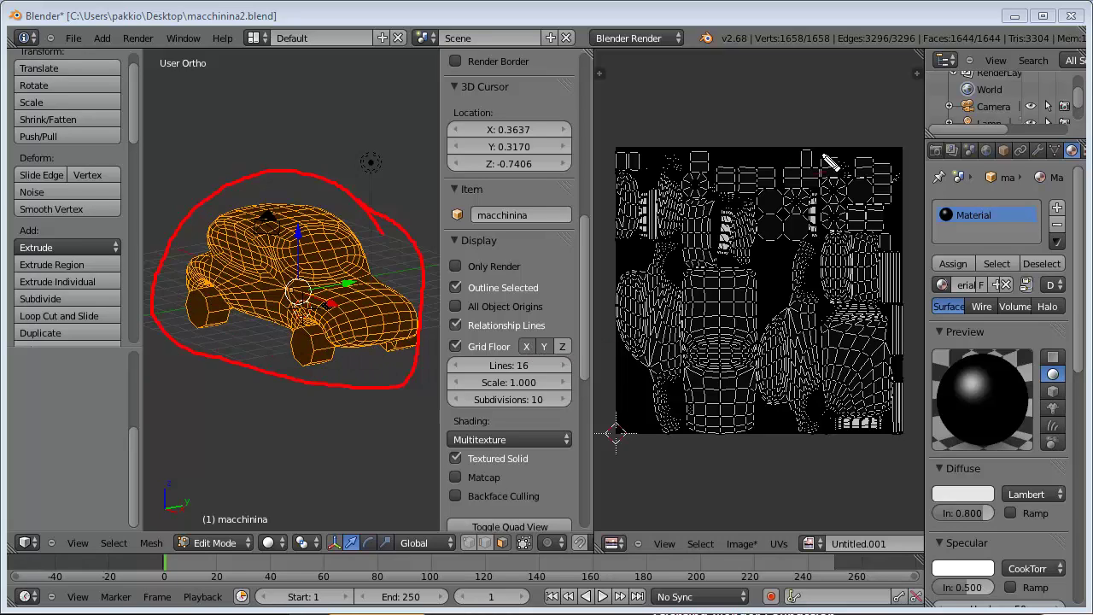
mouse_move(908, 158)
left_mouse_down()
mouse_move(606, 247)
mouse_move(624, 373)
mouse_move(686, 446)
mouse_move(825, 447)
mouse_move(900, 408)
mouse_move(921, 231)
mouse_move(908, 158)
left_mouse_up()
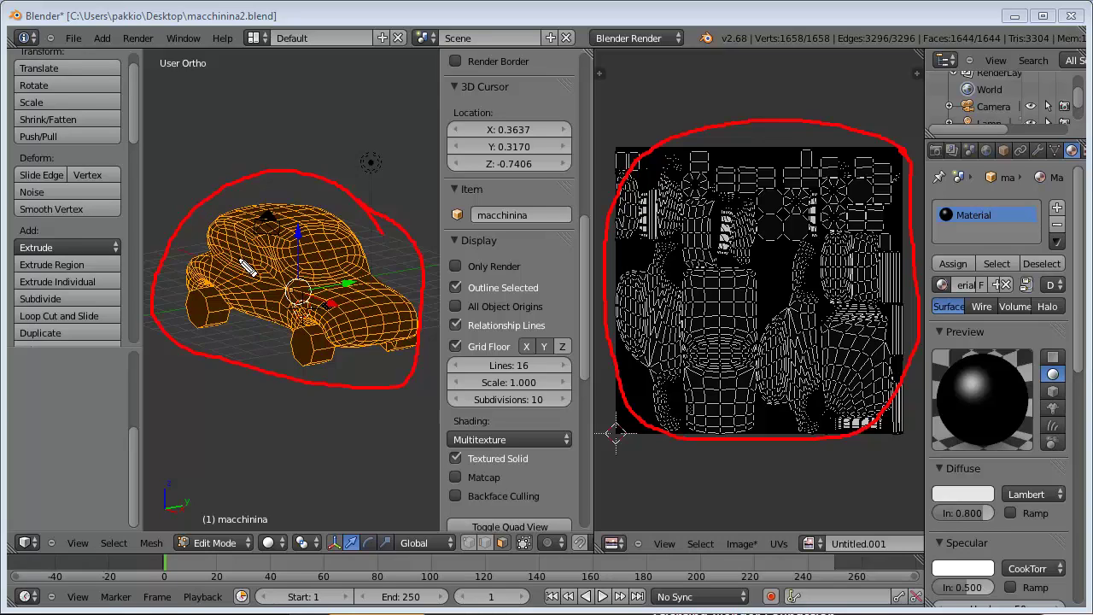
left_click_drag(717, 463, 733, 461)
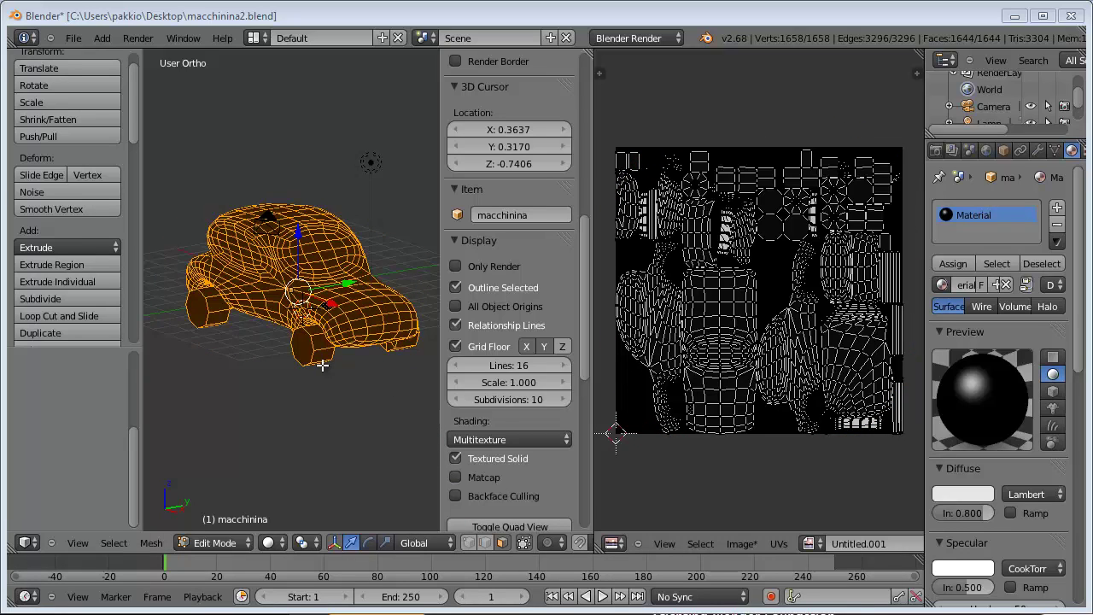
left_click(73, 37)
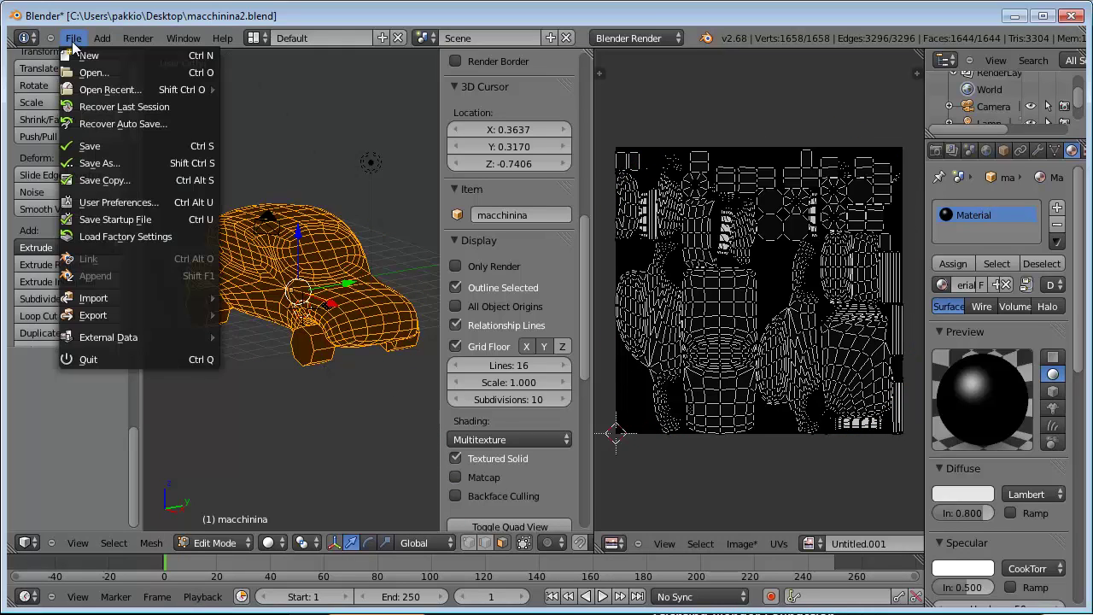
left_click(84, 51)
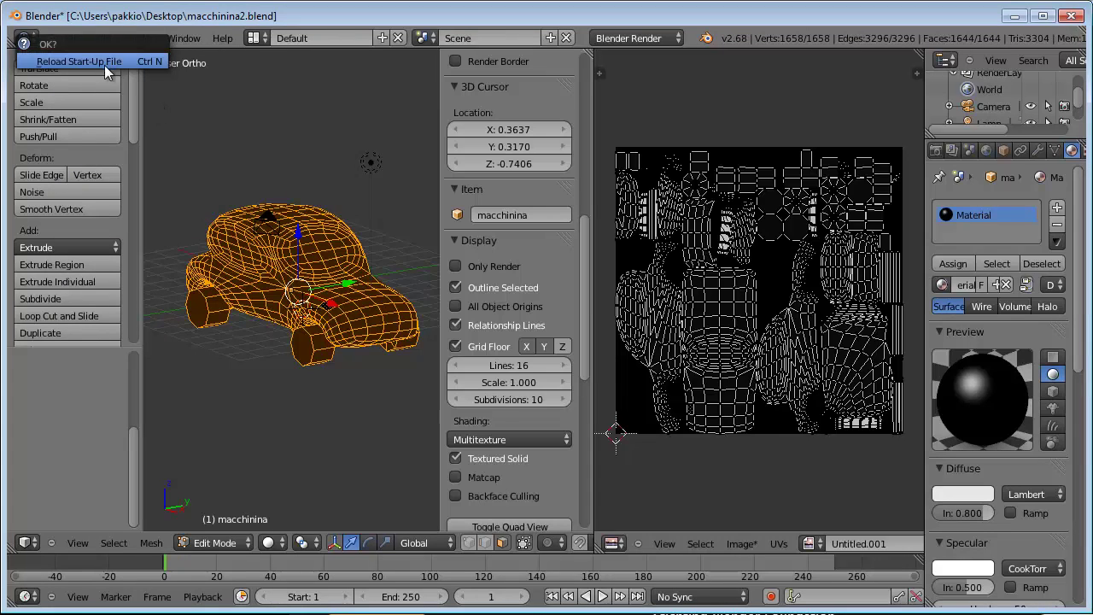
left_click(89, 60)
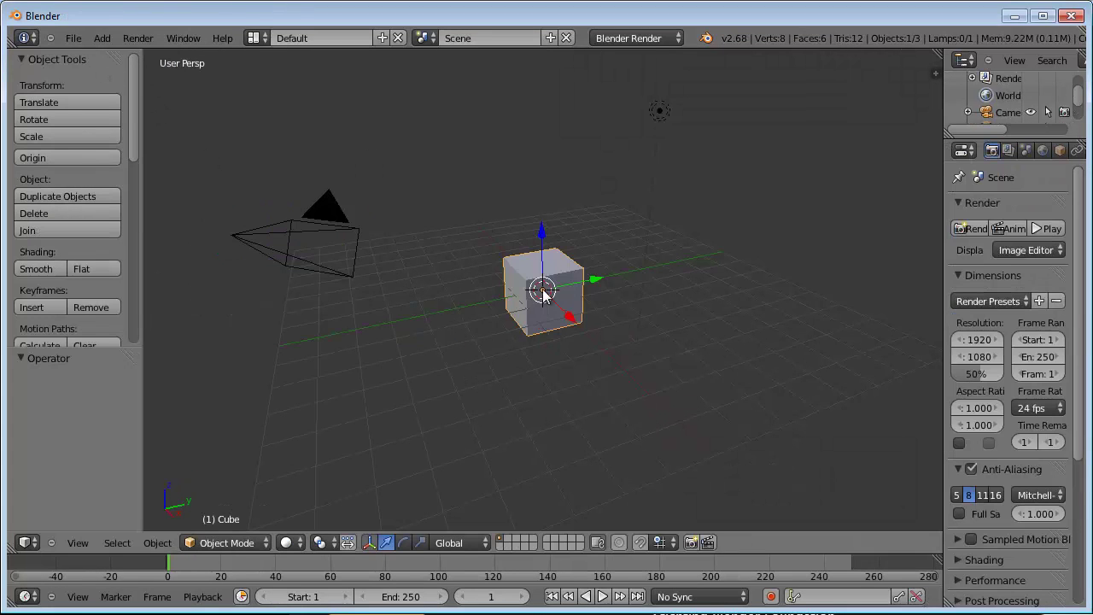
scroll(543, 303, "up", 2)
scroll(542, 303, "up", 1)
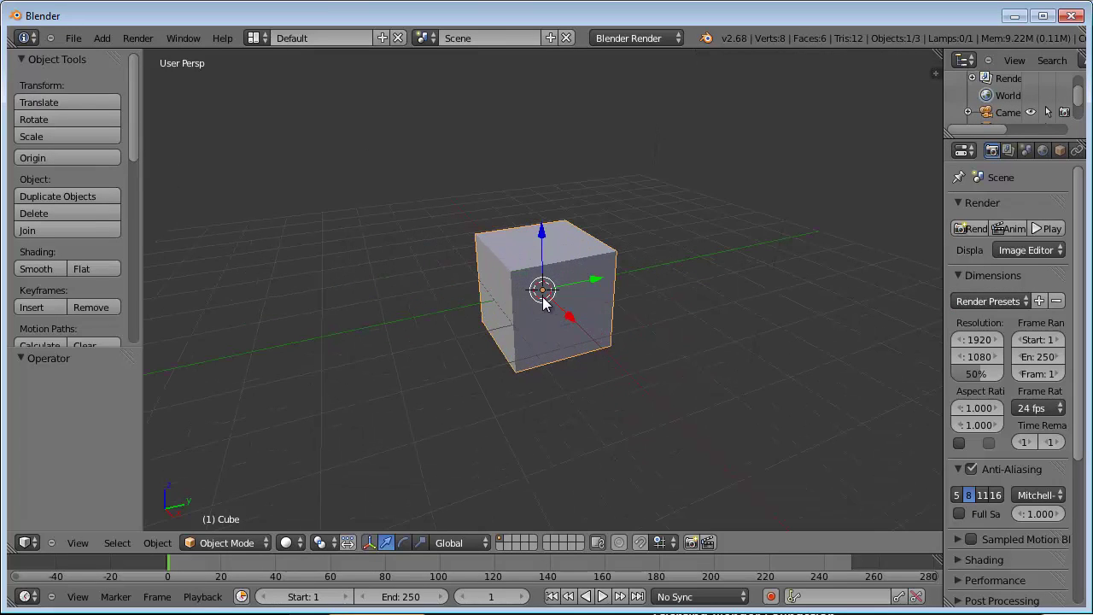
mouse_move(543, 303)
middle_mouse_down()
mouse_move(576, 288)
mouse_move(629, 315)
mouse_move(566, 295)
mouse_move(547, 317)
middle_mouse_up()
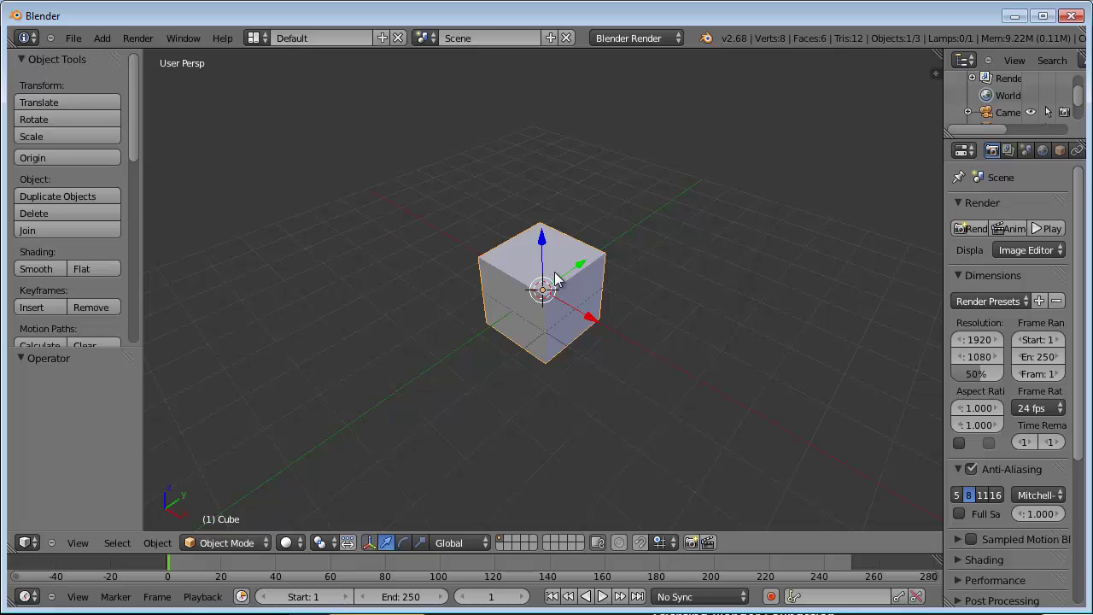
Step: Scale the cube along Y by about −3.05 into a long box and enter Edit Mode
key("s")
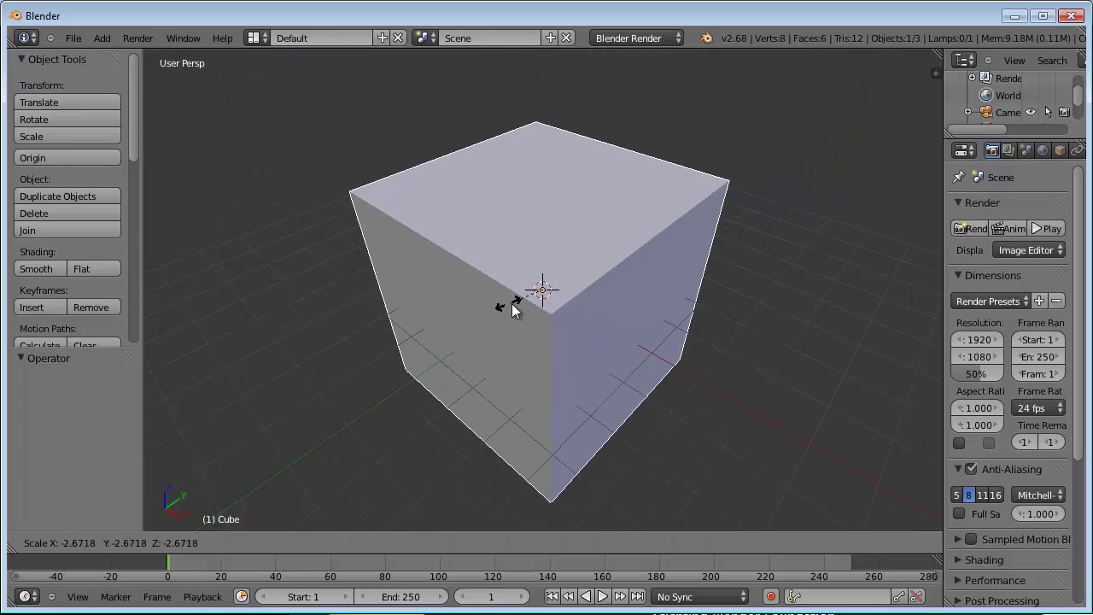
key("y")
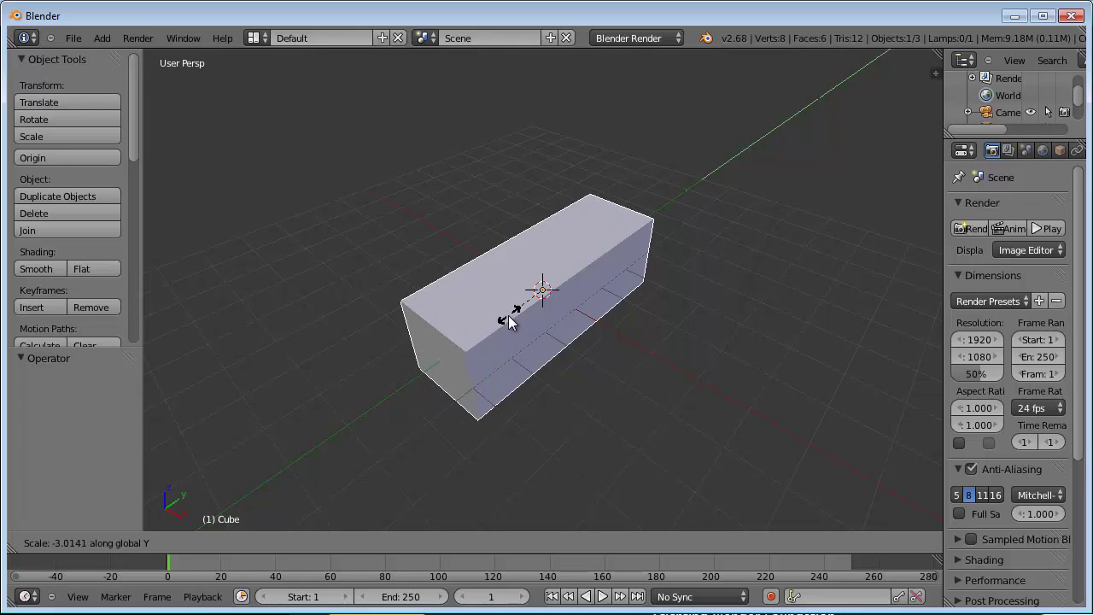
left_click(508, 322)
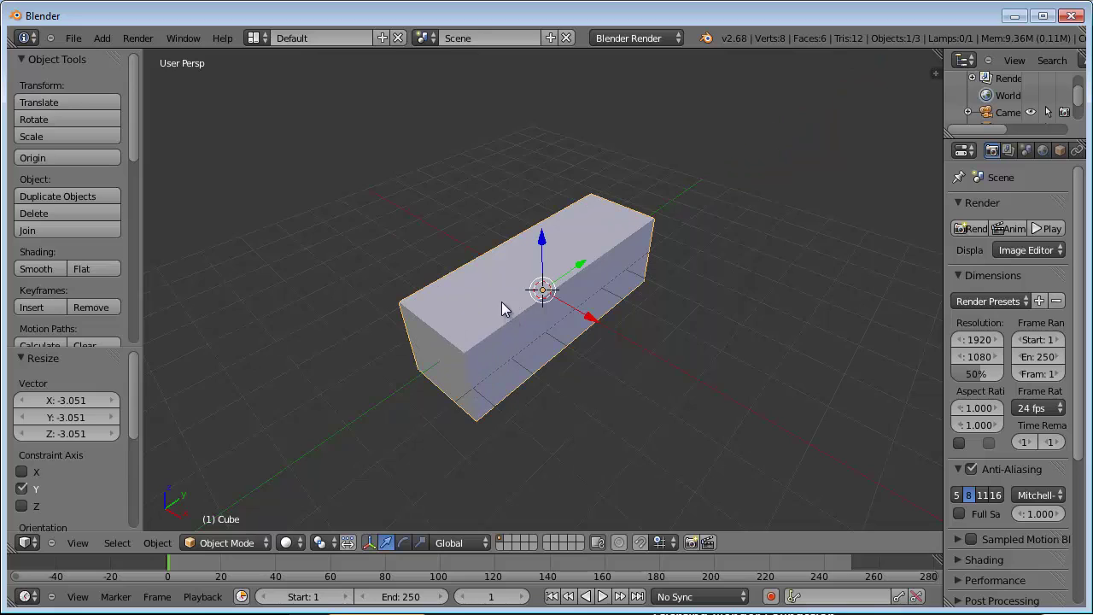
middle_click_drag(503, 303, 518, 283)
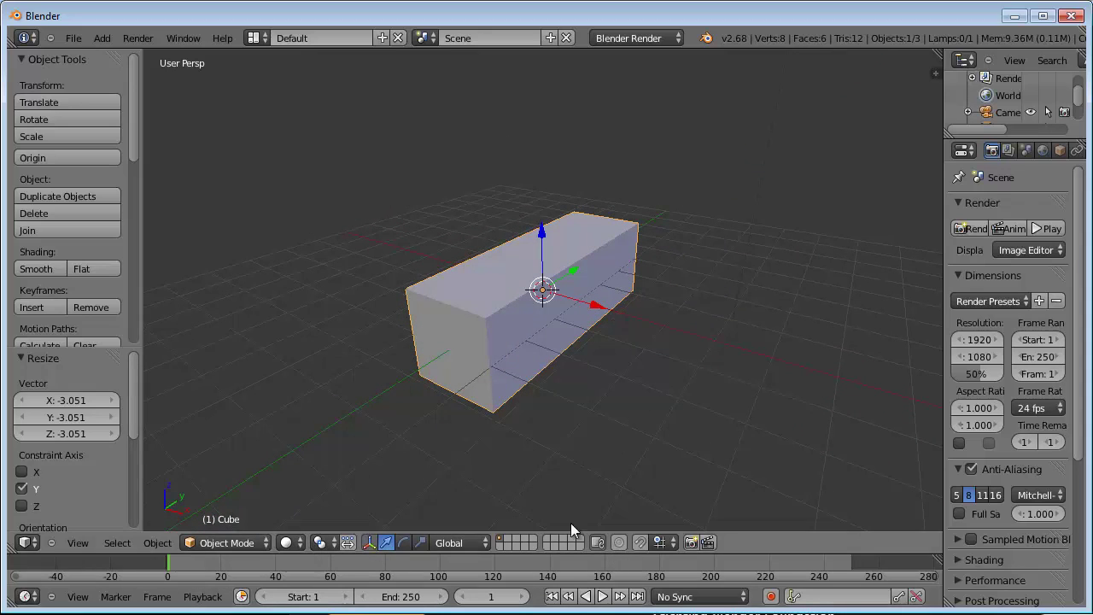
key("Tab")
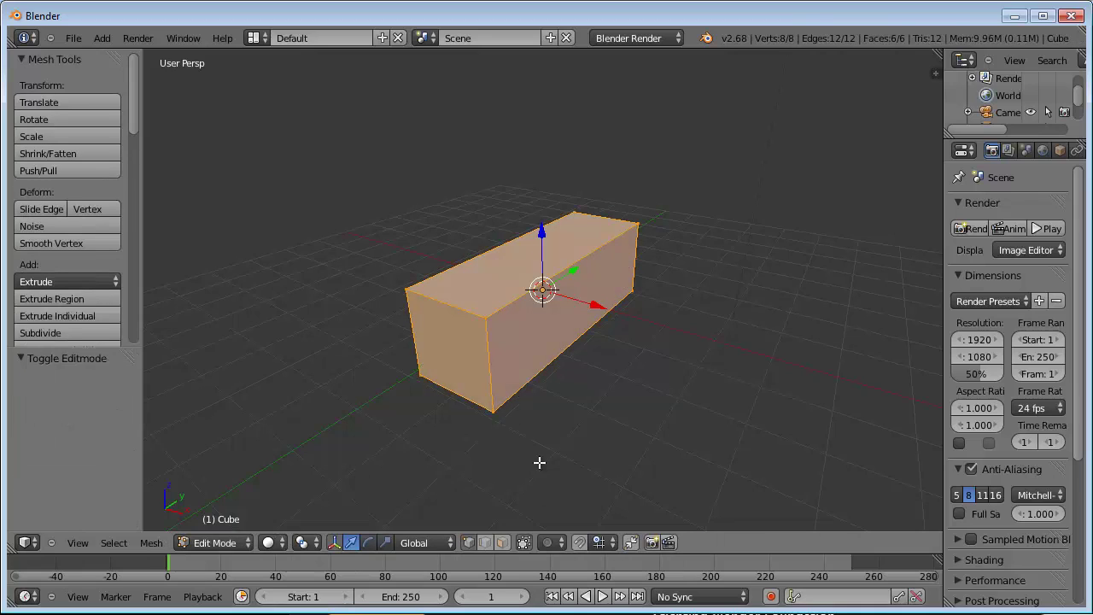
Step: In face select mode, move the front-right side face outward along X to widen the box
left_click(502, 542)
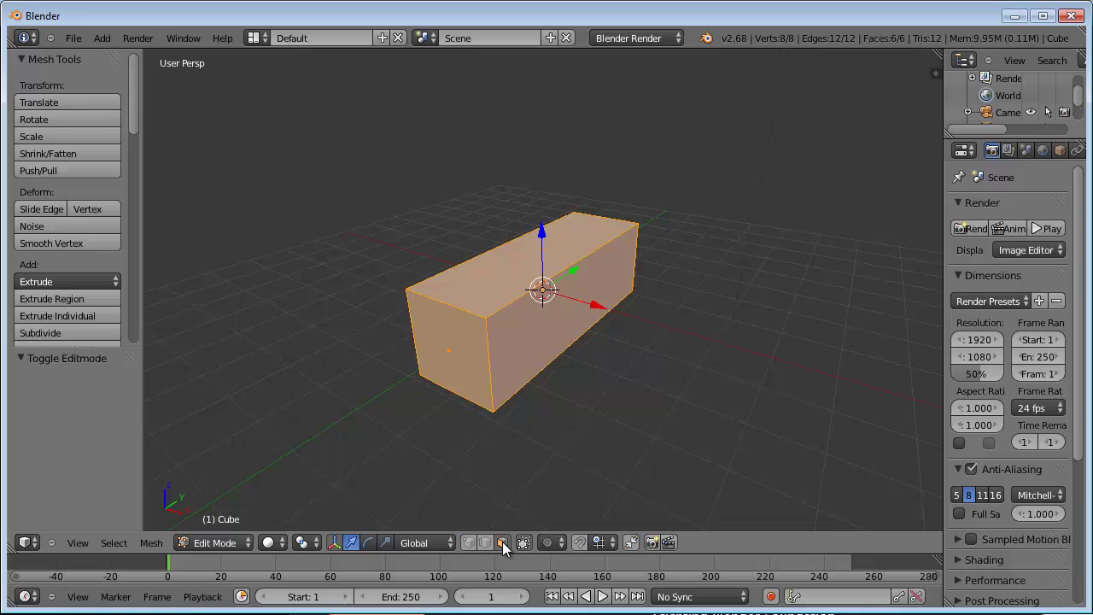
right_click(569, 320)
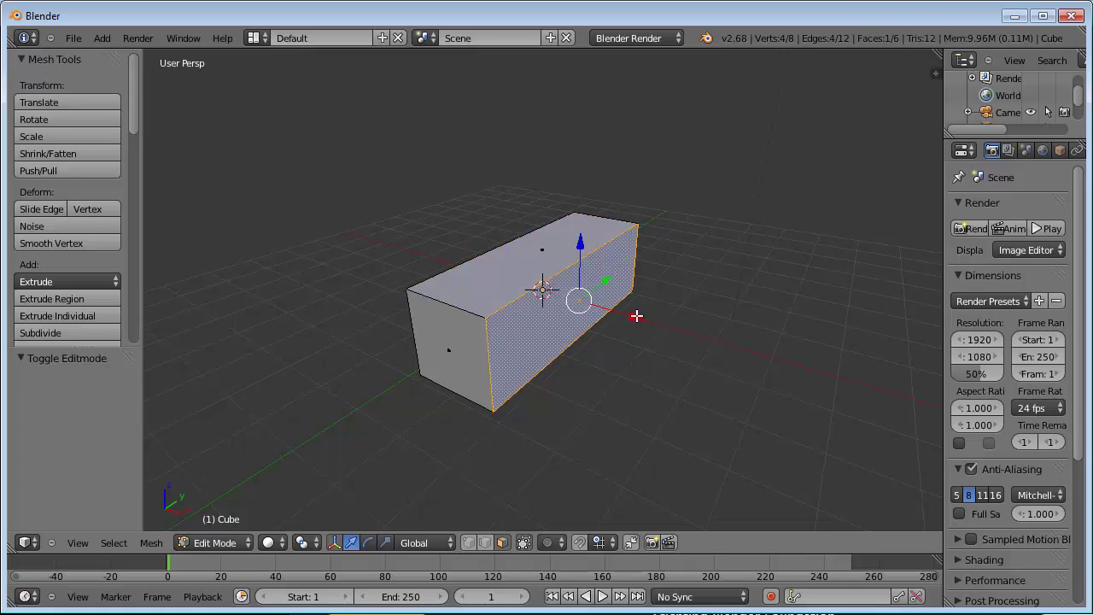
left_click_drag(638, 320, 778, 352)
scroll(595, 324, "down", 3)
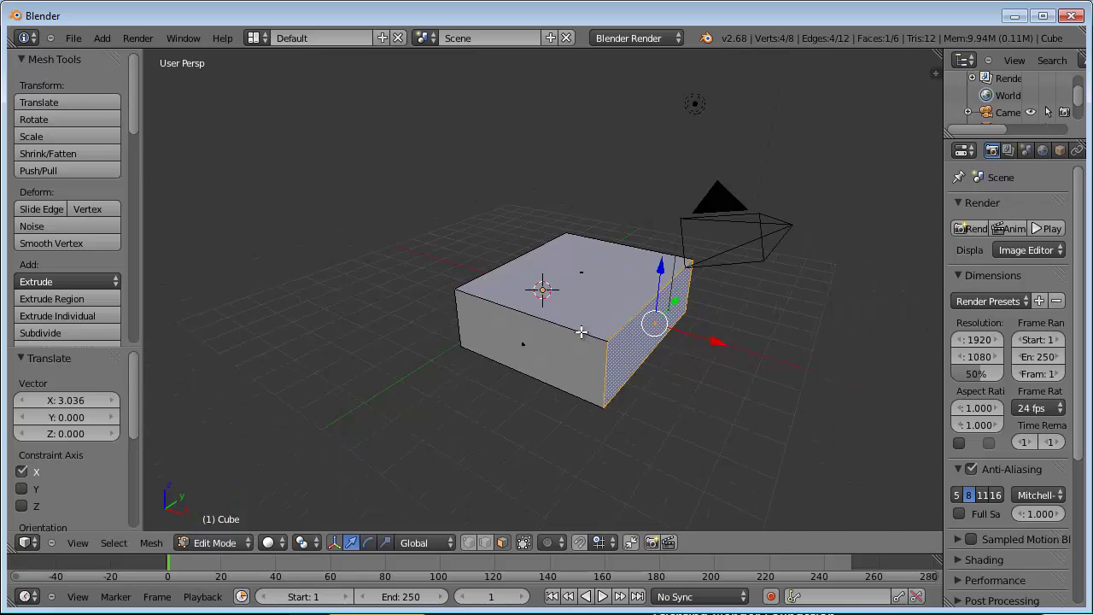
mouse_move(587, 368)
middle_mouse_down()
mouse_move(569, 322)
mouse_move(576, 327)
middle_mouse_up()
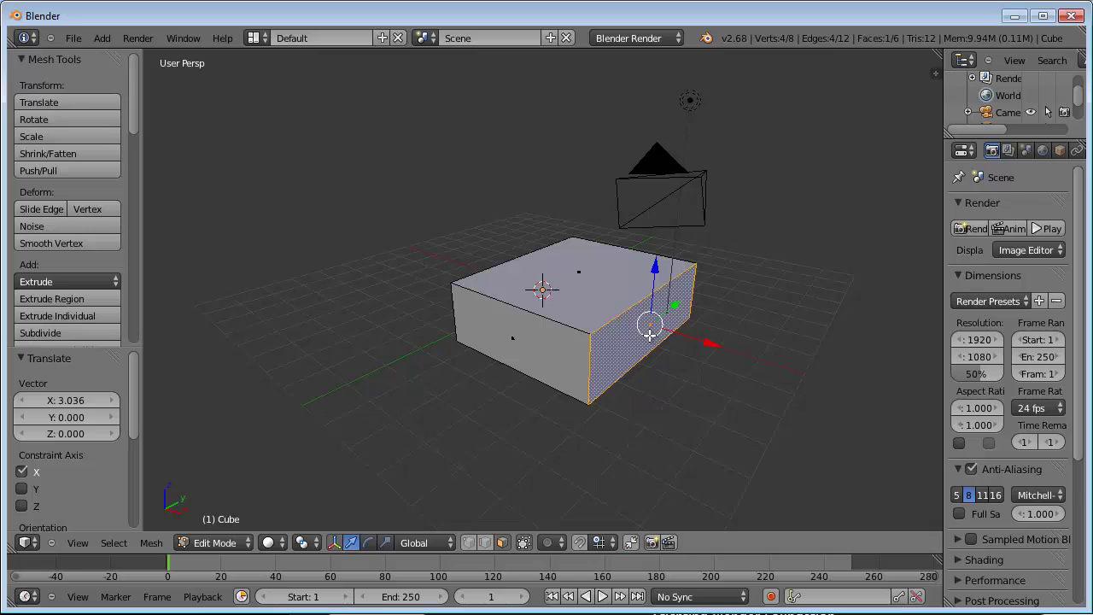
Step: Extrude the two end faces outward along X by 4.3 and −3.086
key("e")
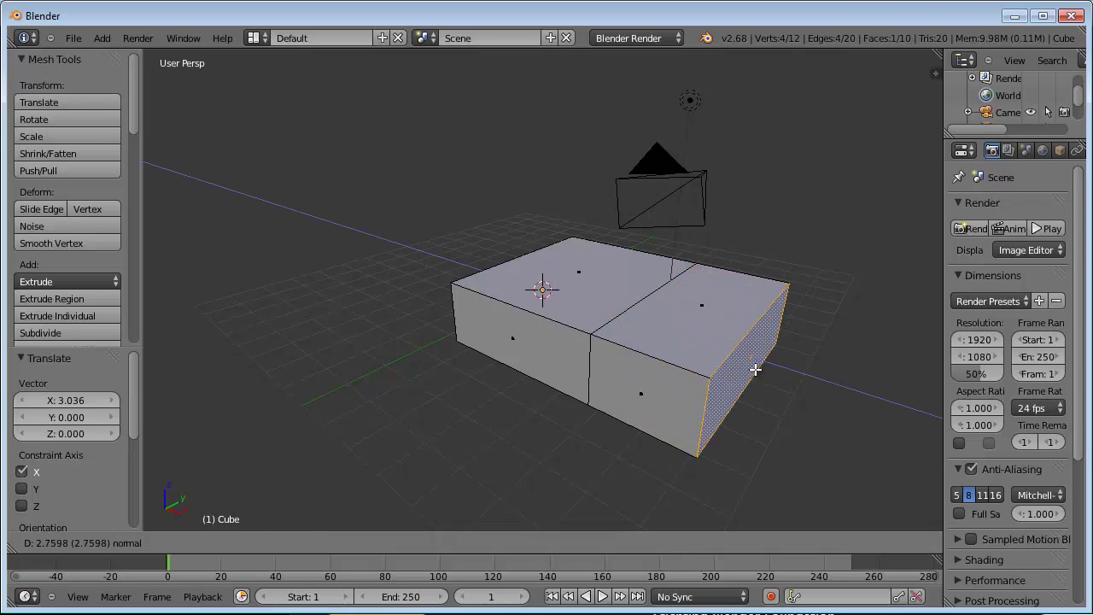
left_click(818, 382)
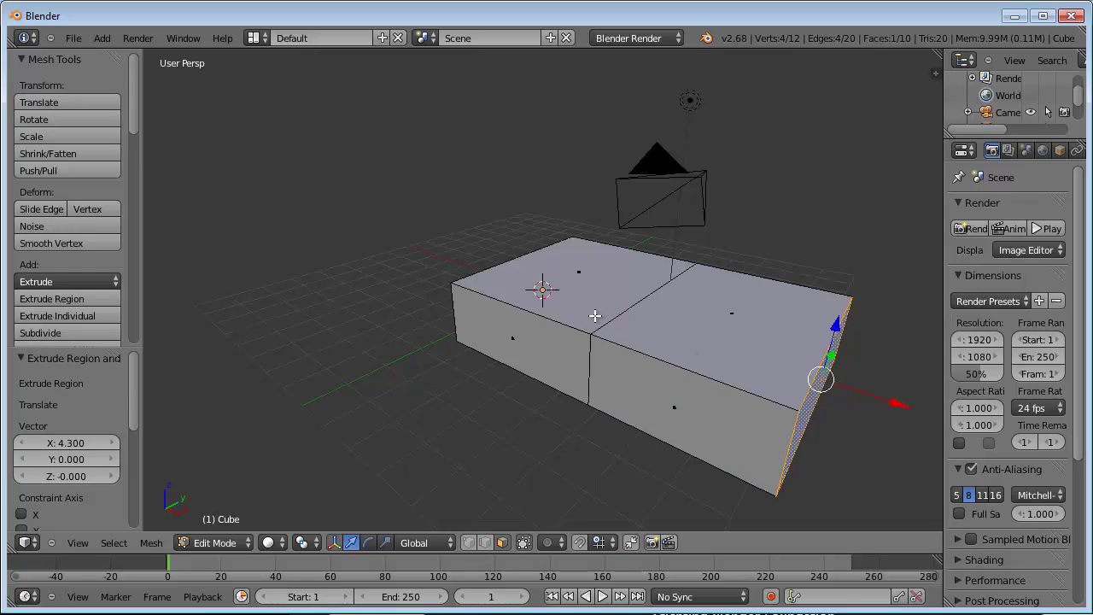
middle_click_drag(594, 316, 758, 325)
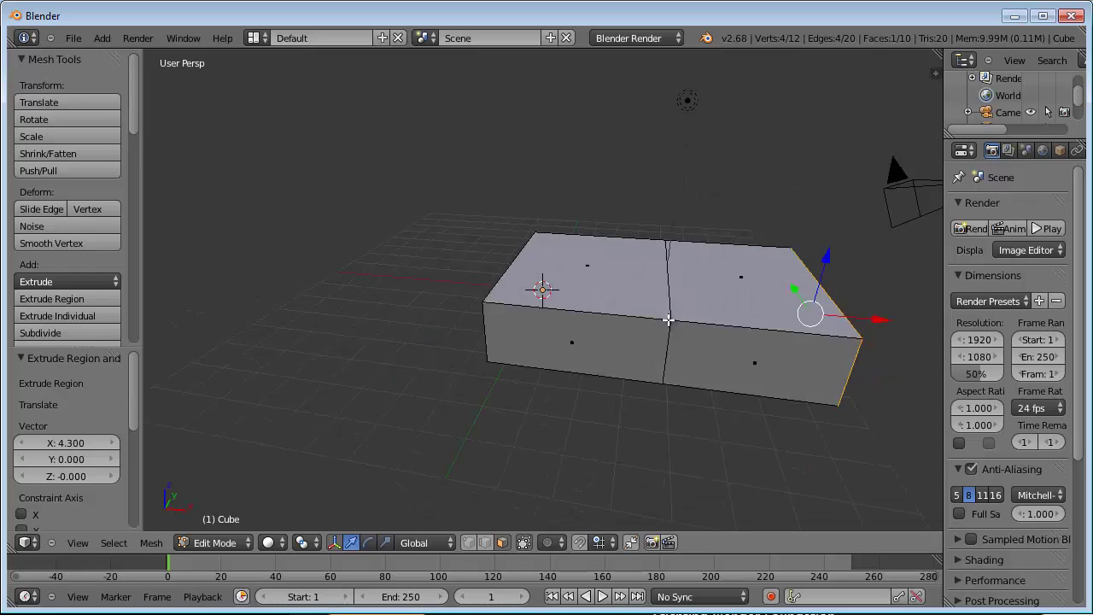
right_click(520, 302)
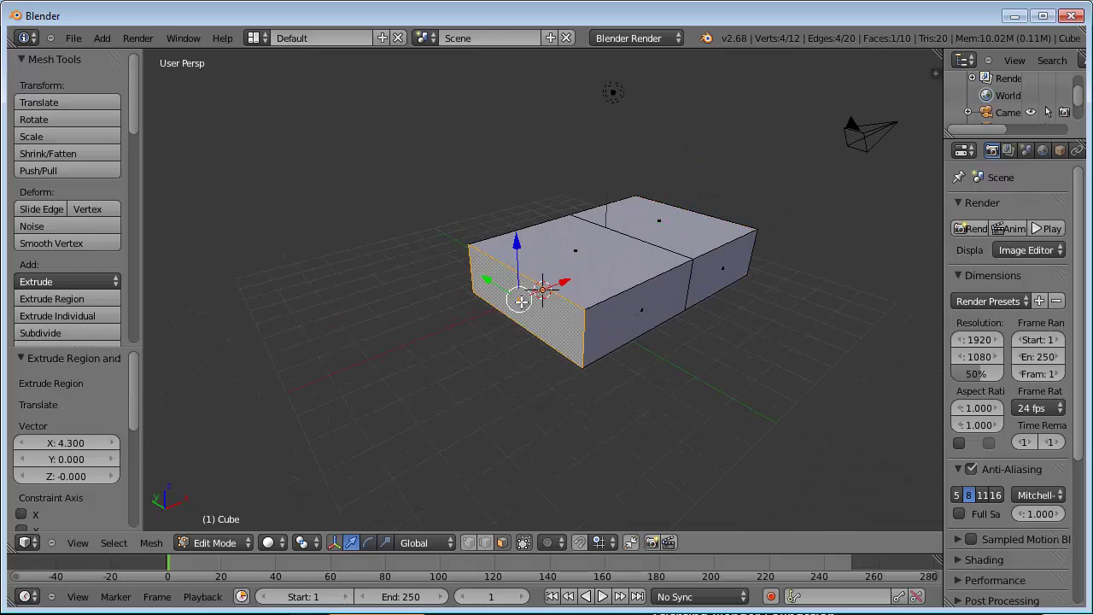
key("e")
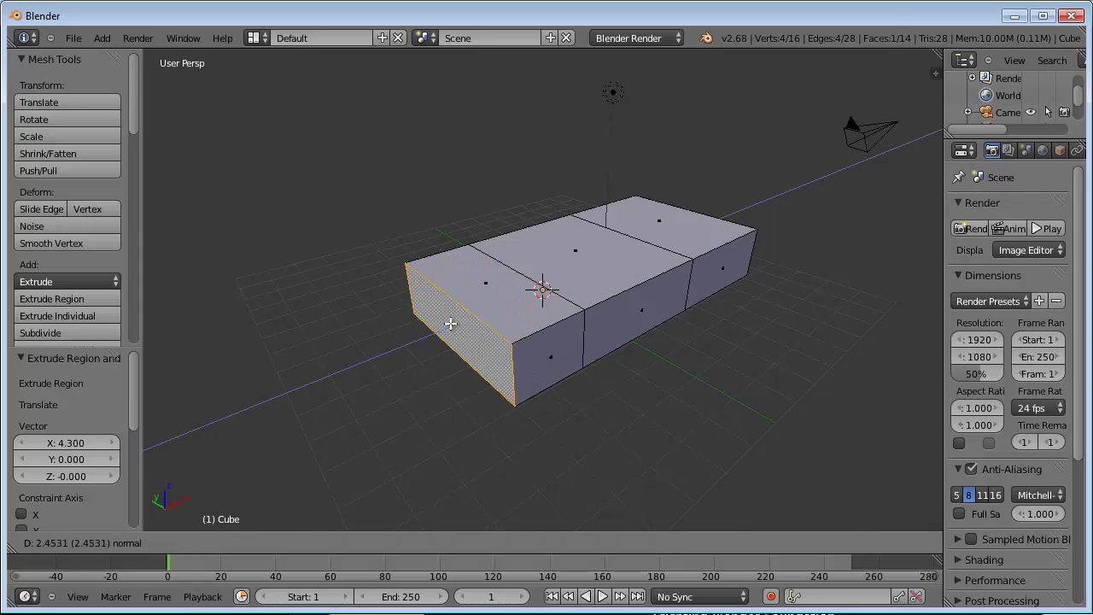
left_click(434, 329)
mouse_move(516, 308)
middle_mouse_down()
mouse_move(475, 282)
mouse_move(512, 286)
mouse_move(433, 279)
middle_mouse_up()
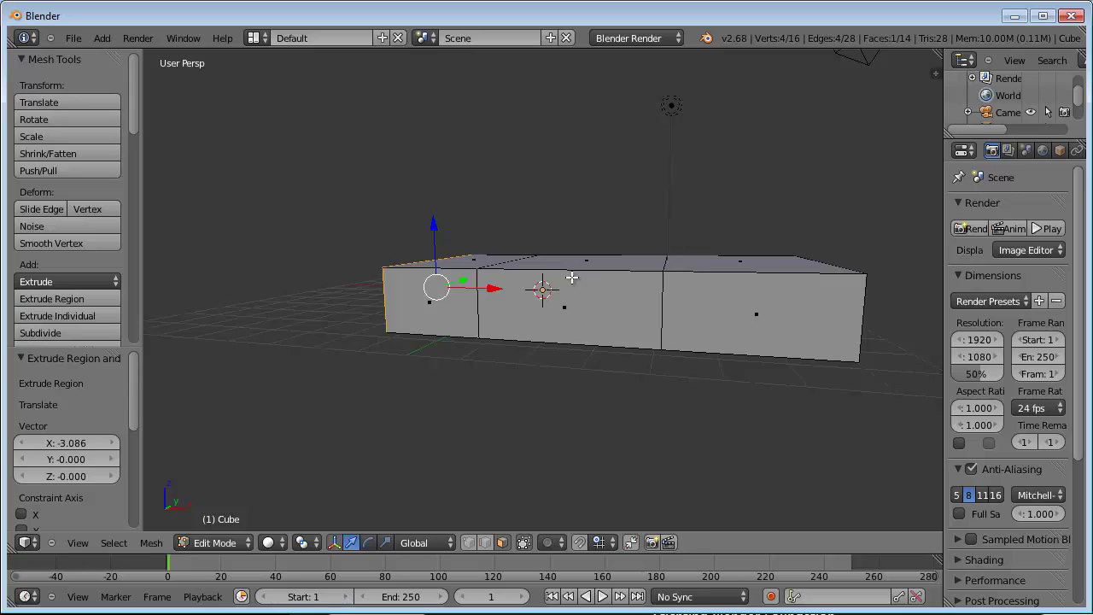
mouse_move(571, 278)
middle_mouse_down()
mouse_move(581, 351)
mouse_move(571, 317)
middle_mouse_up()
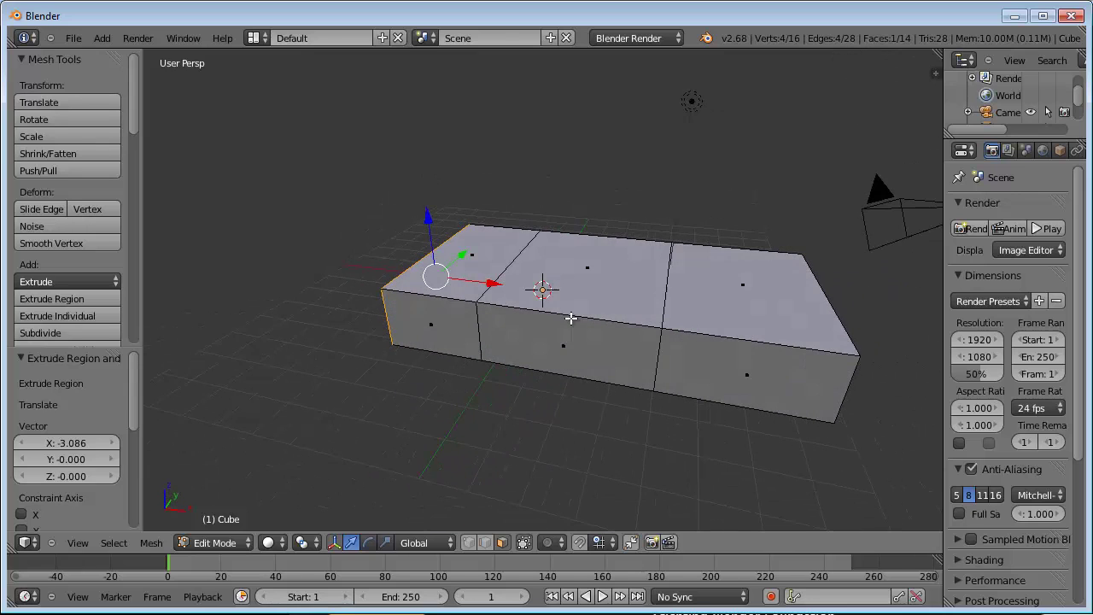
Step: Extrude the middle top face 2.164 units up along Z to form the cabin block
right_click(588, 271)
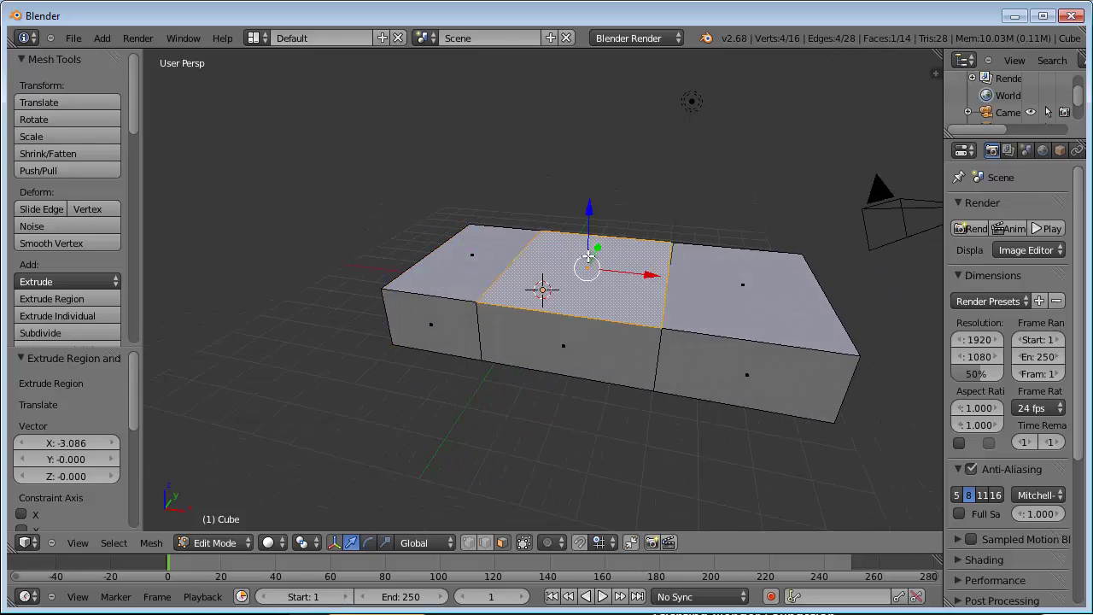
key("e")
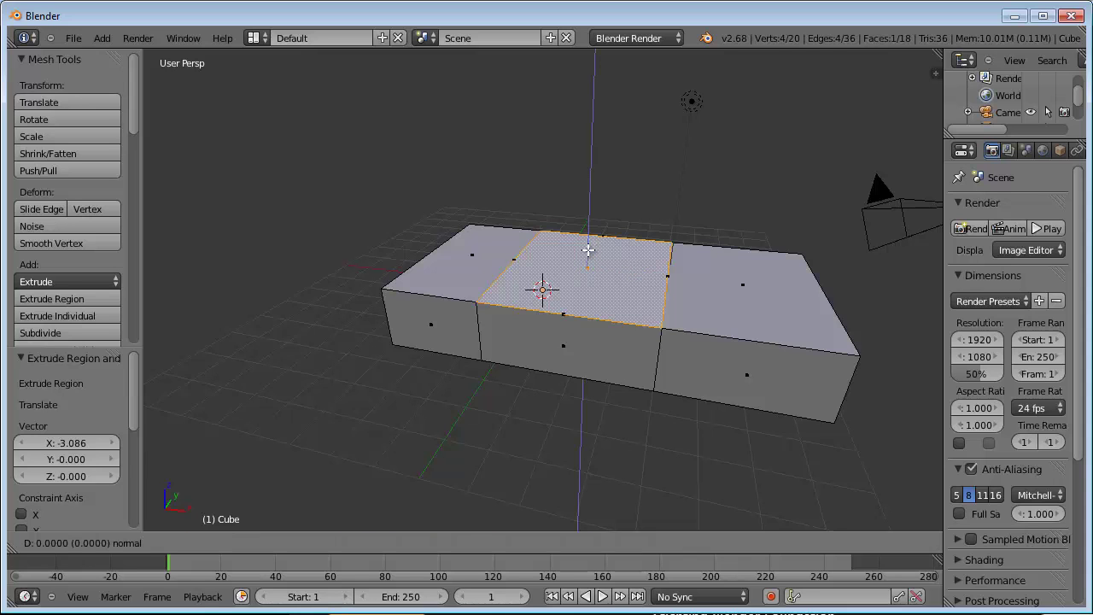
left_click(587, 190)
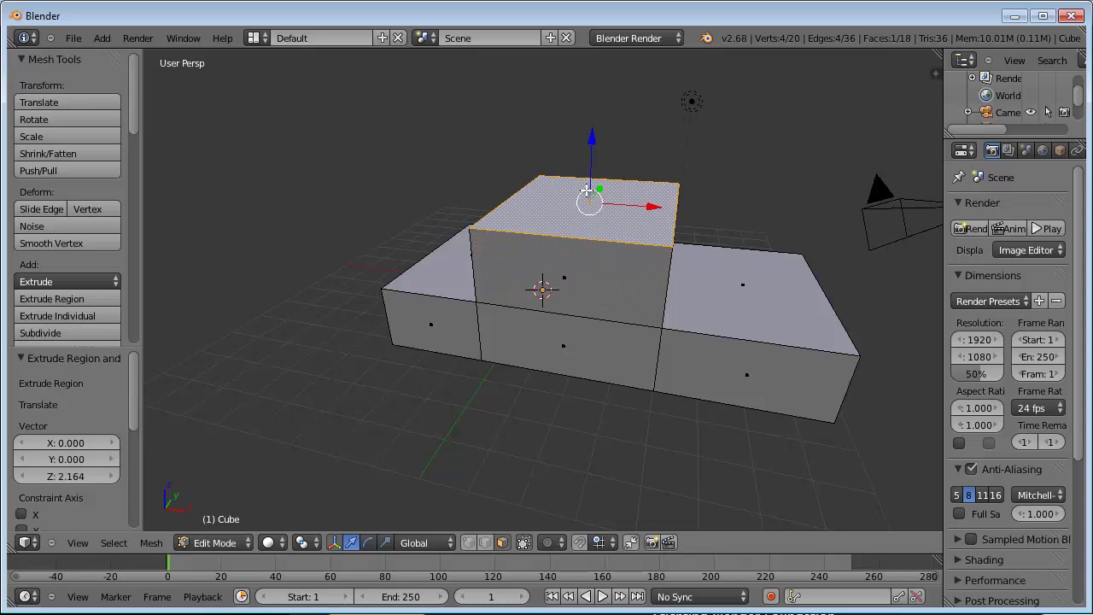
mouse_move(585, 302)
middle_mouse_down()
mouse_move(593, 284)
mouse_move(458, 276)
mouse_move(594, 291)
mouse_move(598, 313)
mouse_move(634, 302)
mouse_move(492, 294)
mouse_move(502, 313)
middle_mouse_up()
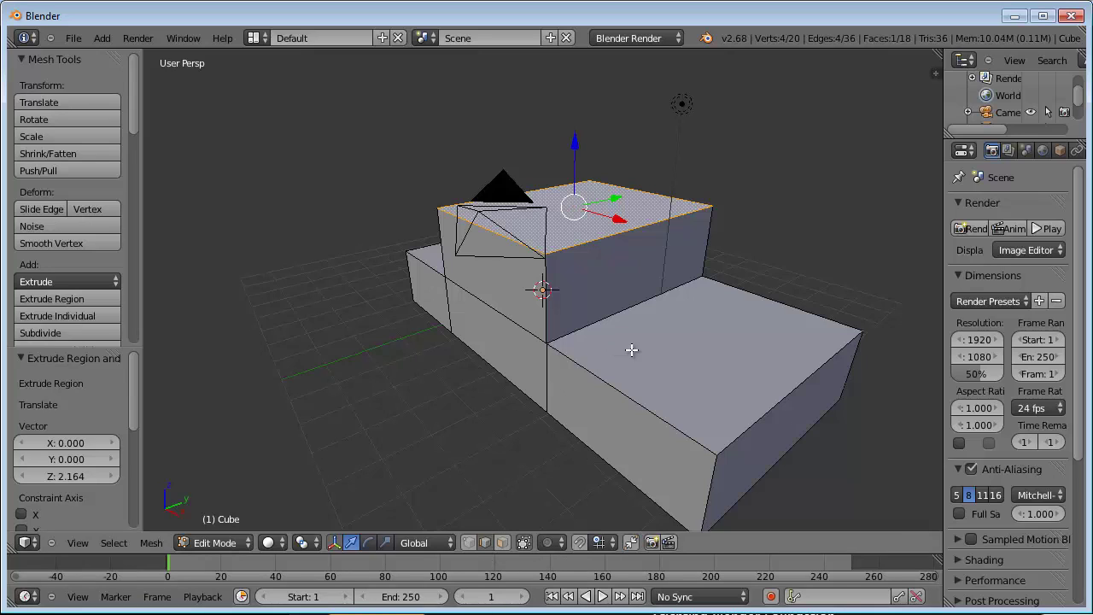
Step: In wireframe view, slide the first cross-section edge loop 1.599 along X to slant the windshield
key("z")
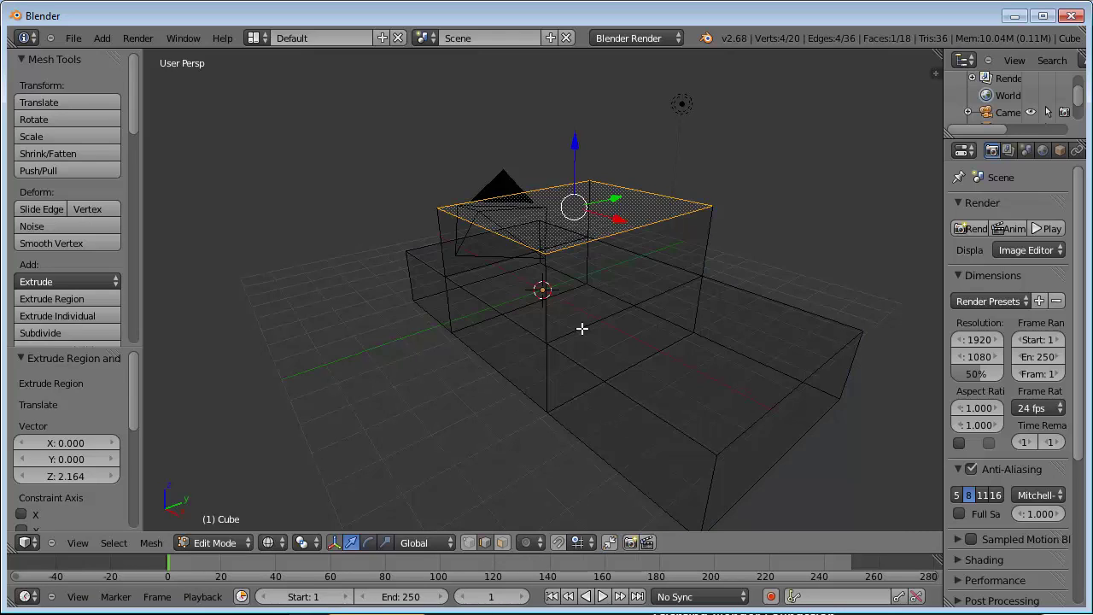
mouse_move(603, 344)
middle_mouse_down()
mouse_move(597, 317)
mouse_move(637, 316)
mouse_move(641, 332)
mouse_move(611, 334)
middle_mouse_up()
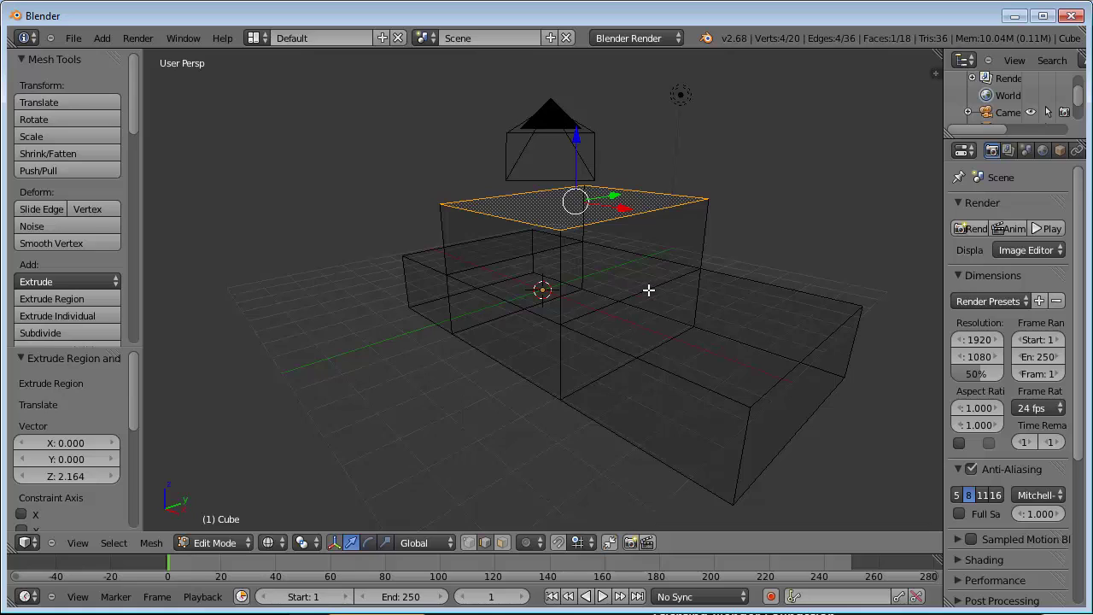
right_click(649, 290)
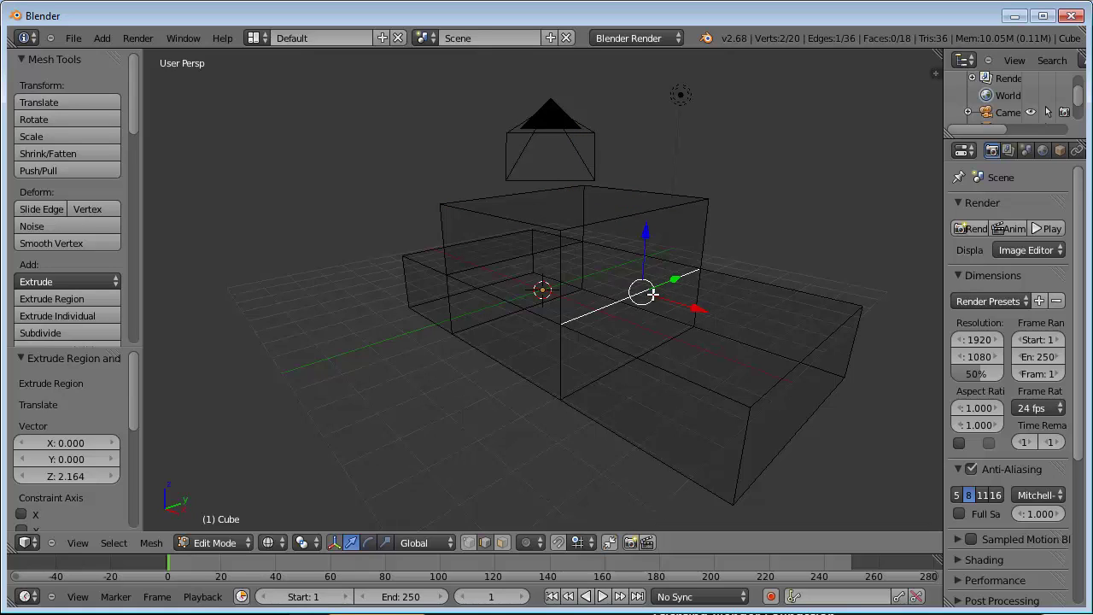
right_click(563, 365, "shift")
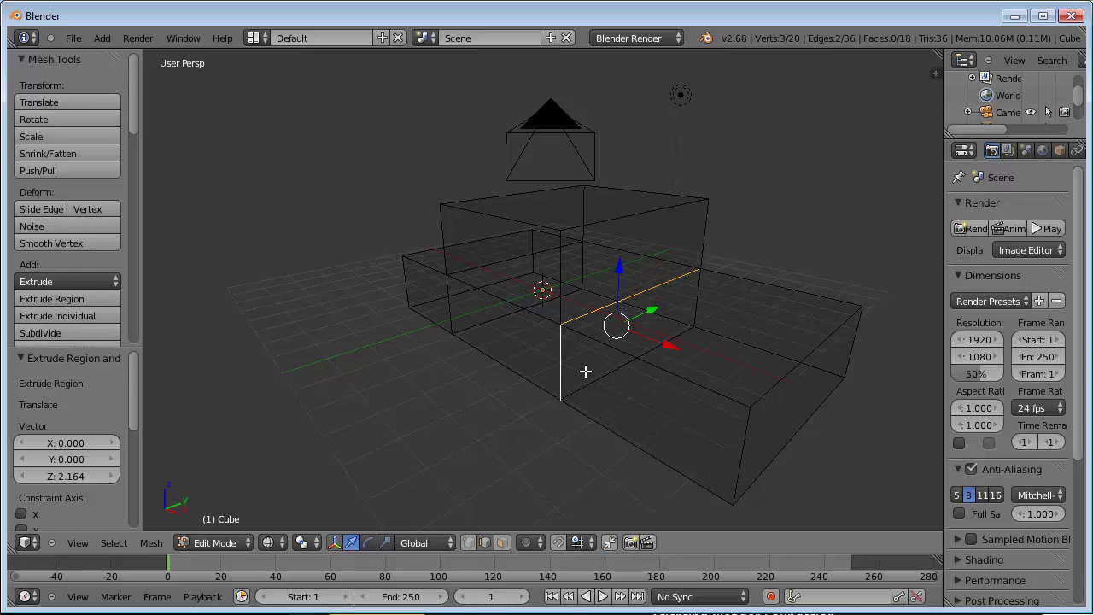
right_click(630, 366, "shift")
right_click(698, 299, "shift")
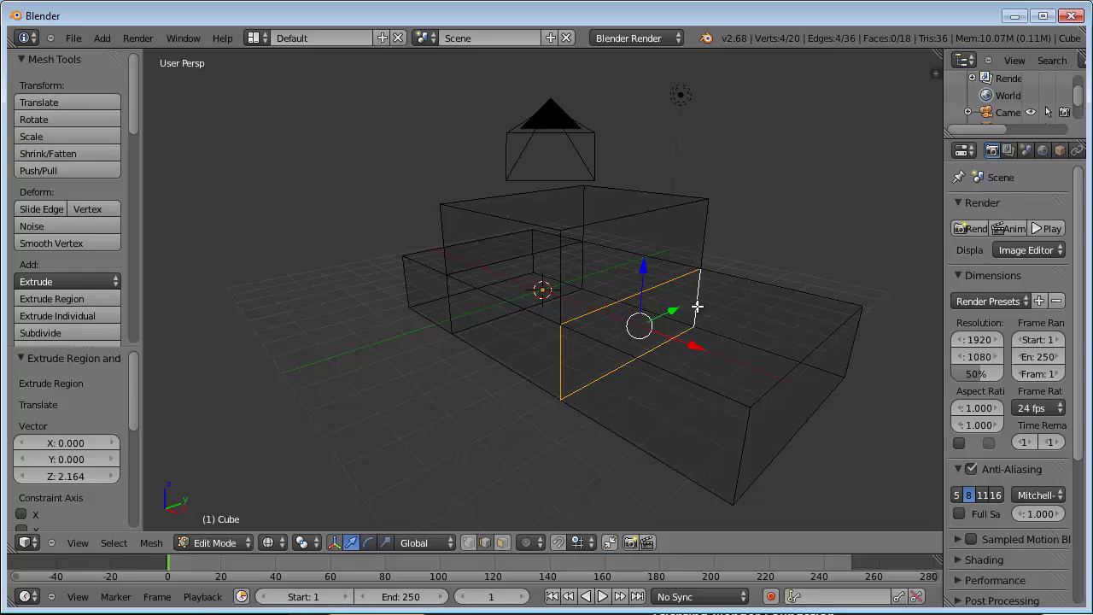
mouse_move(610, 348)
middle_mouse_down()
mouse_move(666, 316)
mouse_move(671, 337)
middle_mouse_up()
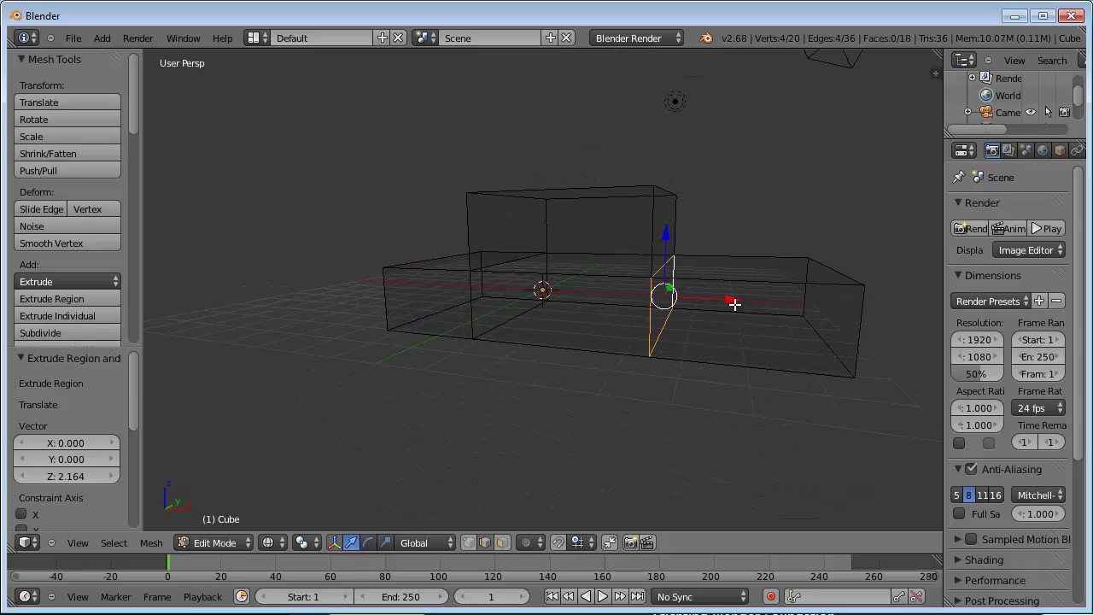
left_click_drag(735, 303, 788, 311)
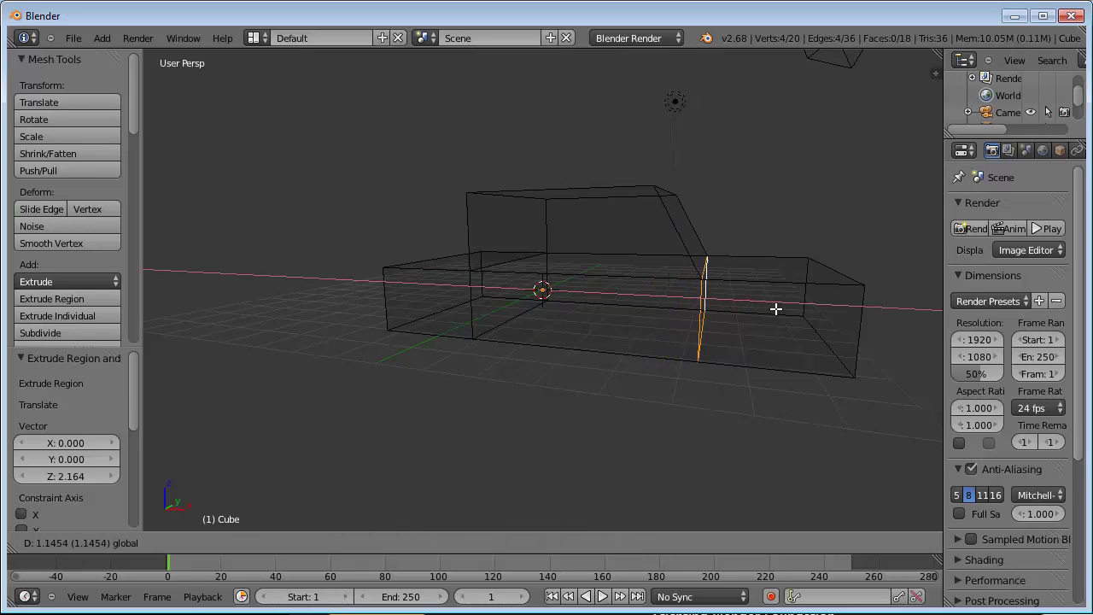
Step: Slide the second cross-section edge loop −0.855 along X
mouse_move(678, 319)
middle_mouse_down()
mouse_move(664, 344)
mouse_move(607, 361)
mouse_move(533, 342)
mouse_move(444, 341)
middle_mouse_up()
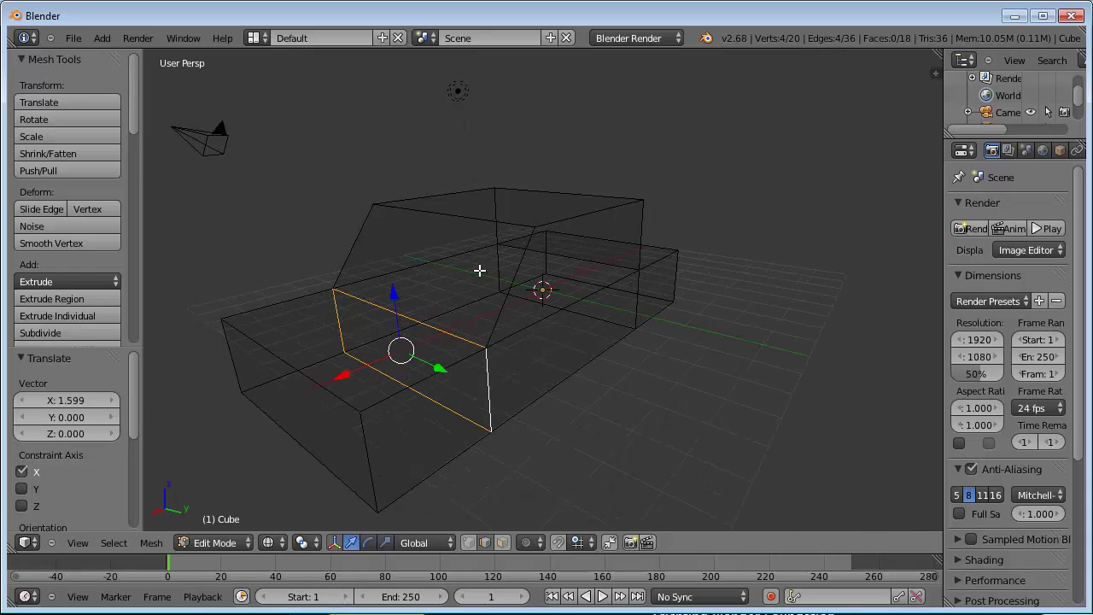
mouse_move(408, 353)
middle_mouse_down()
mouse_move(555, 349)
mouse_move(641, 329)
mouse_move(660, 341)
middle_mouse_up()
mouse_move(549, 263)
middle_mouse_down()
mouse_move(606, 273)
mouse_move(615, 285)
middle_mouse_up()
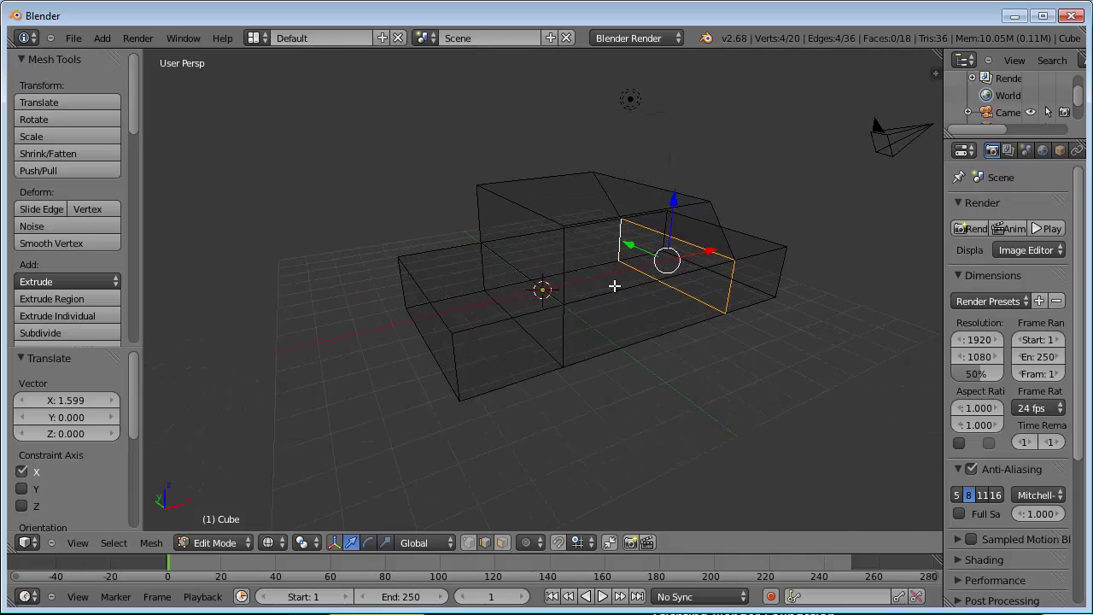
right_click(563, 336)
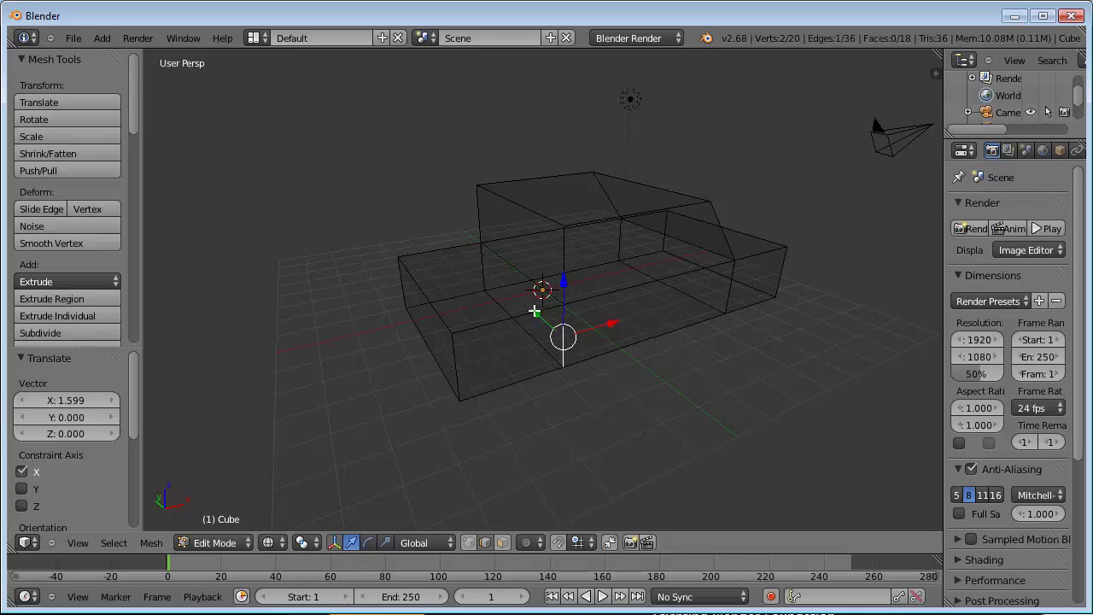
right_click(484, 271, "shift")
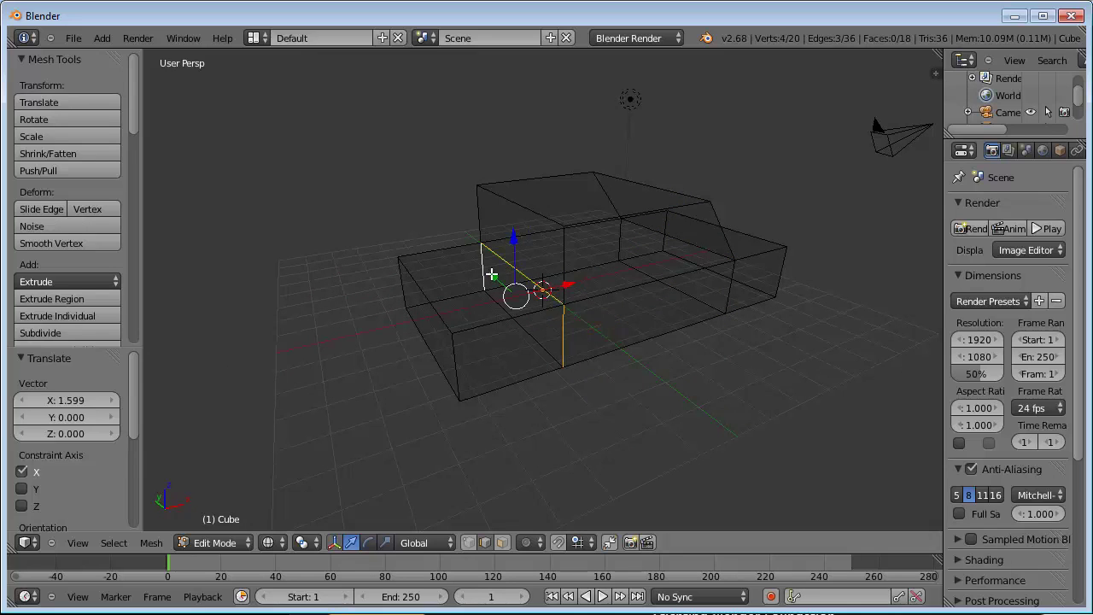
right_click(529, 336, "shift")
left_click_drag(565, 288, 553, 301)
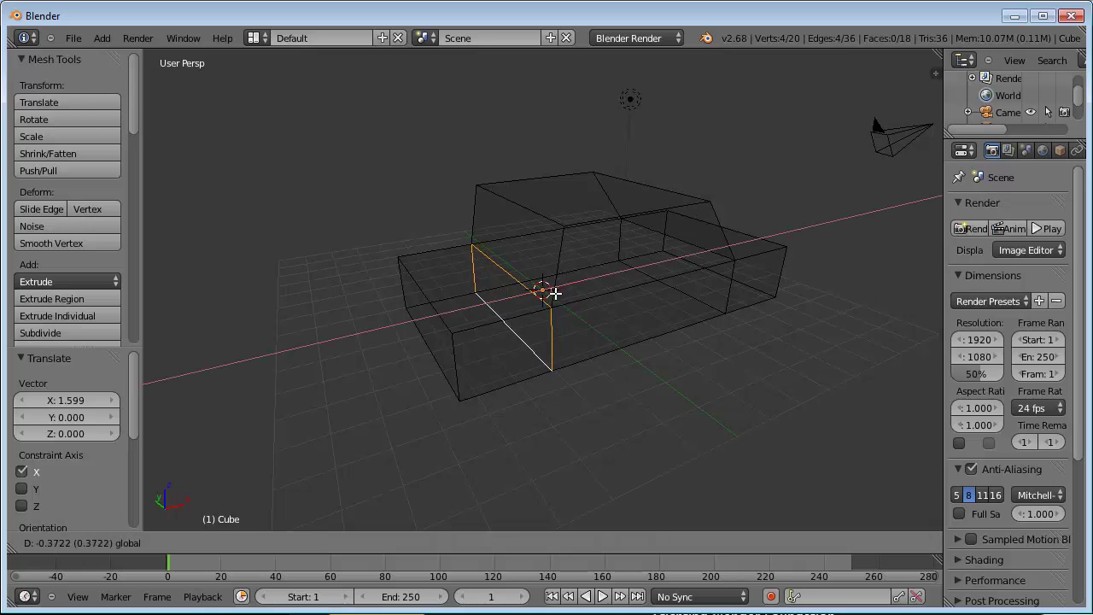
mouse_move(607, 279)
middle_mouse_down()
mouse_move(524, 246)
mouse_move(444, 248)
mouse_move(439, 285)
mouse_move(469, 298)
mouse_move(509, 305)
mouse_move(556, 261)
mouse_move(558, 298)
middle_mouse_up()
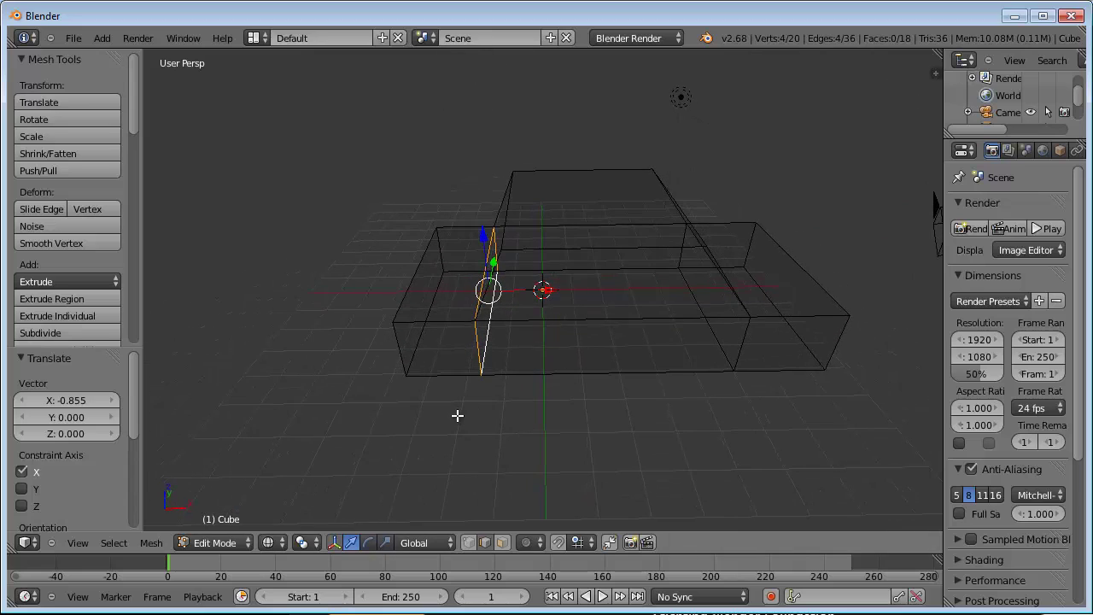
Step: In solid shading, scale the cabin roof face down to 0.901 so the cabin tapers inward
key("z")
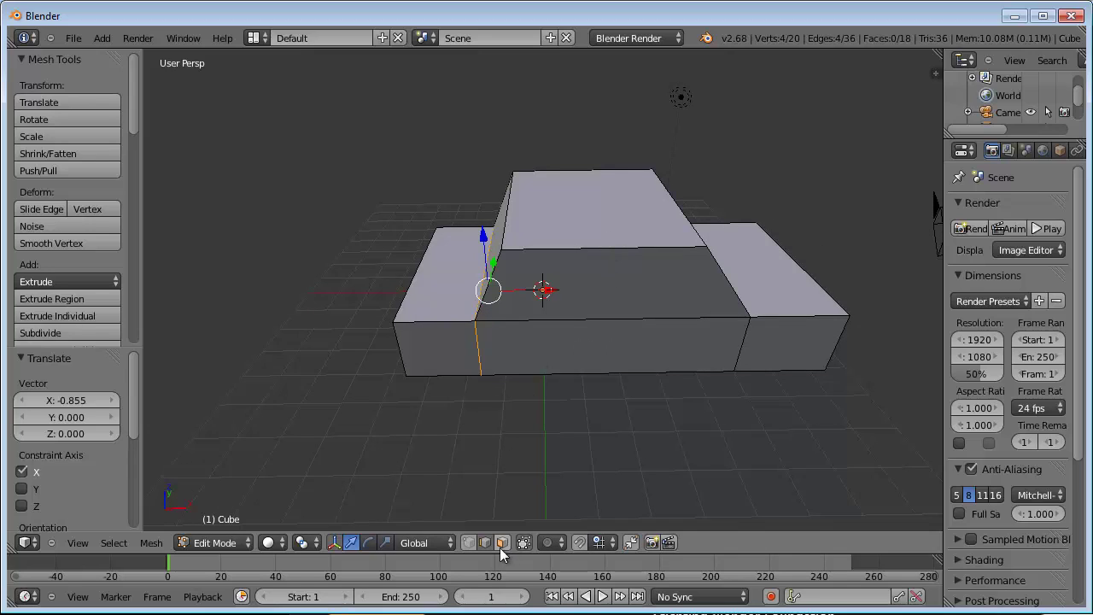
left_click(502, 543)
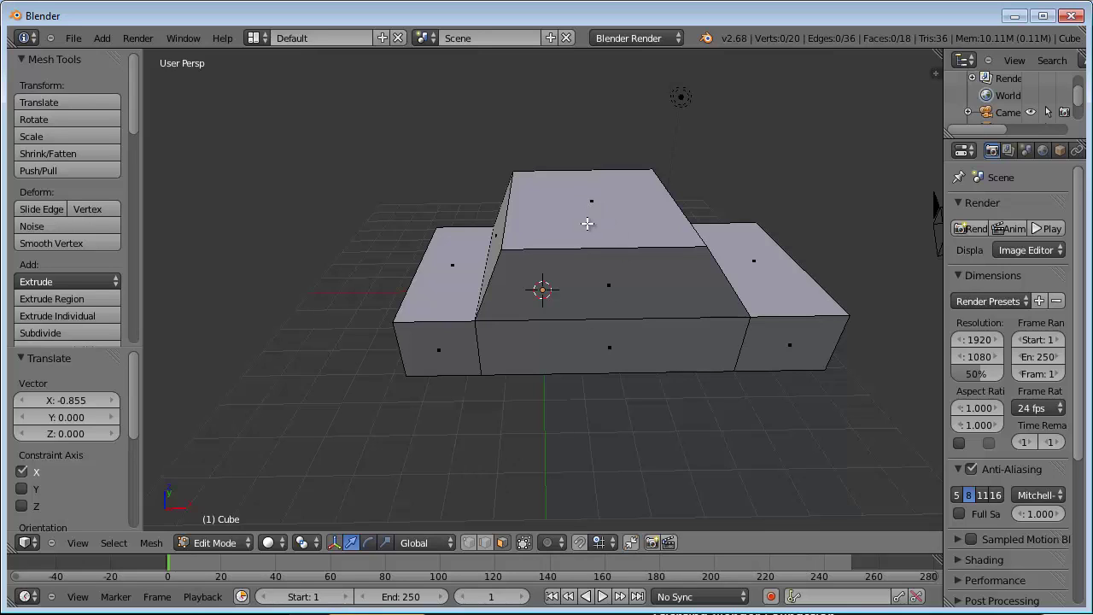
right_click(590, 202)
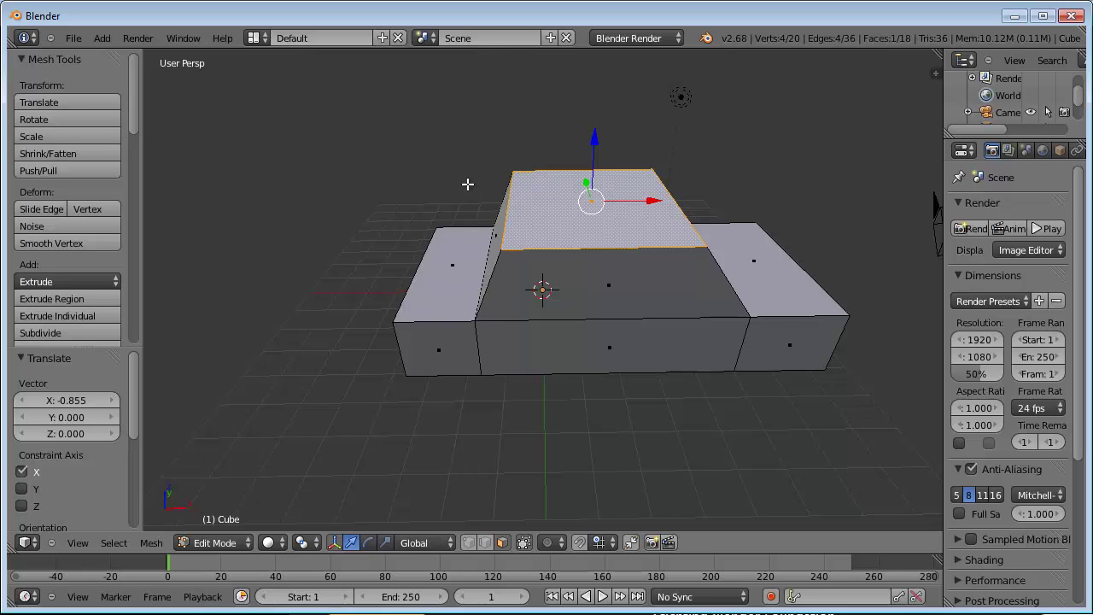
key("s")
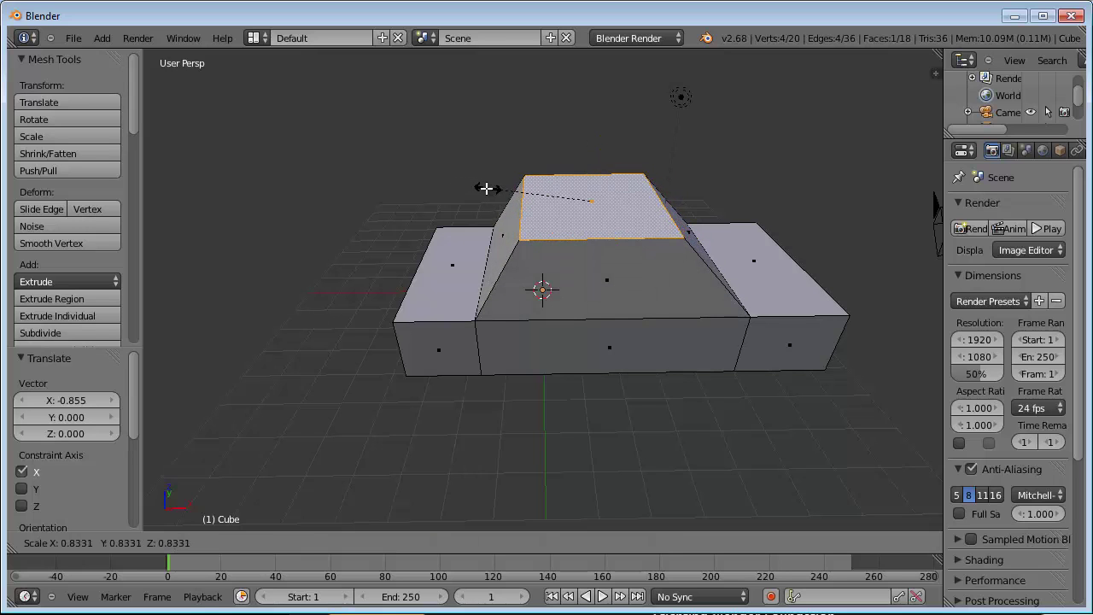
left_click(480, 185)
mouse_move(589, 281)
middle_mouse_down()
mouse_move(549, 258)
mouse_move(447, 235)
mouse_move(353, 237)
mouse_move(334, 214)
mouse_move(492, 228)
mouse_move(463, 232)
middle_mouse_up()
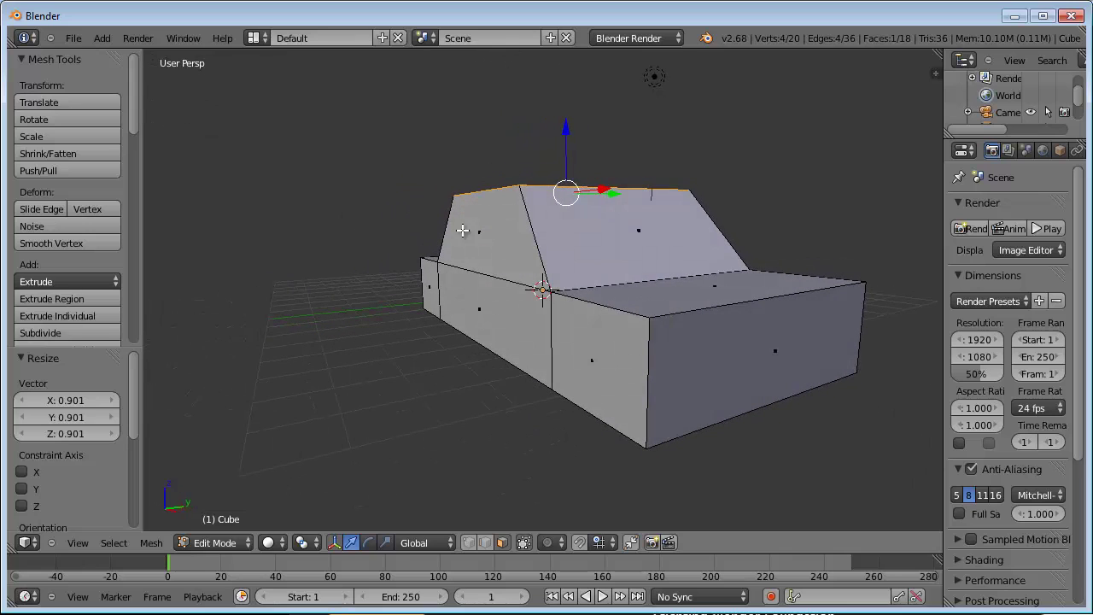
Step: Scale the lower body's front end face to 0.964 to slightly narrow the nose
right_click(755, 350)
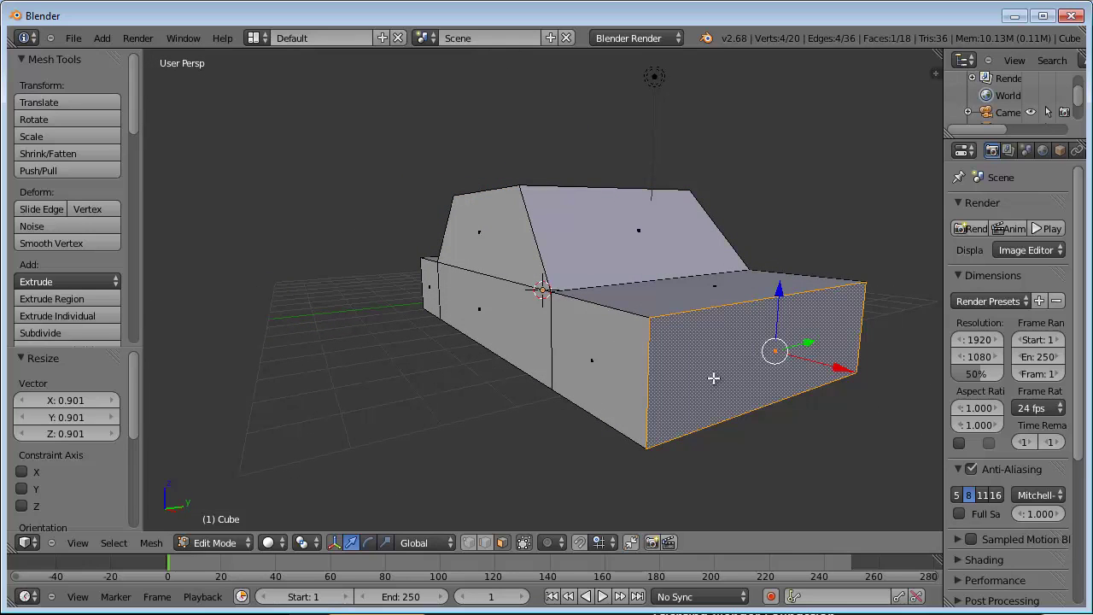
key("s")
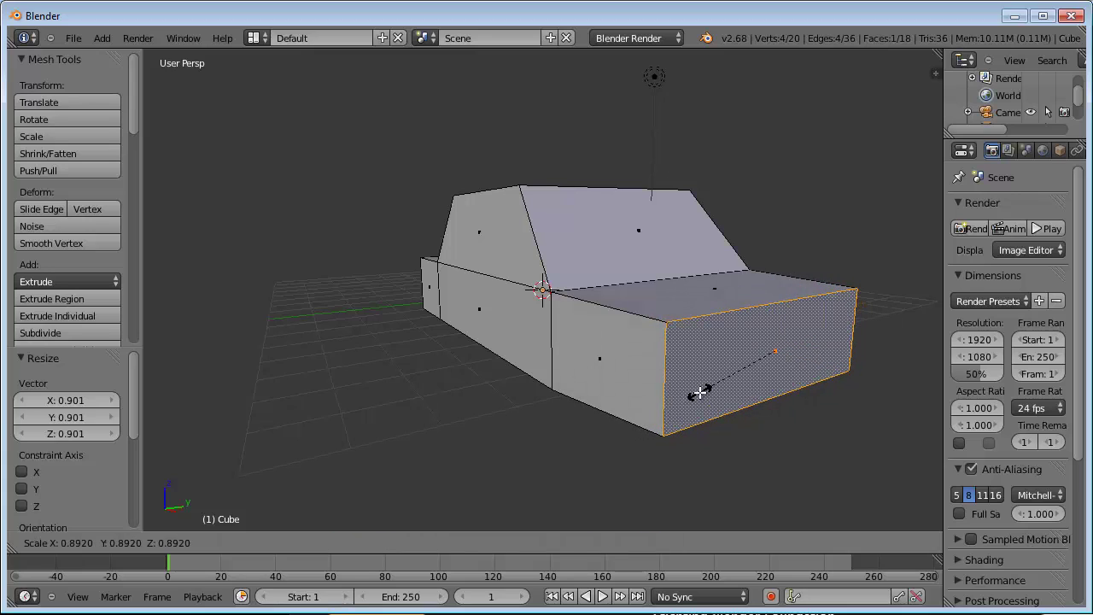
key("Escape")
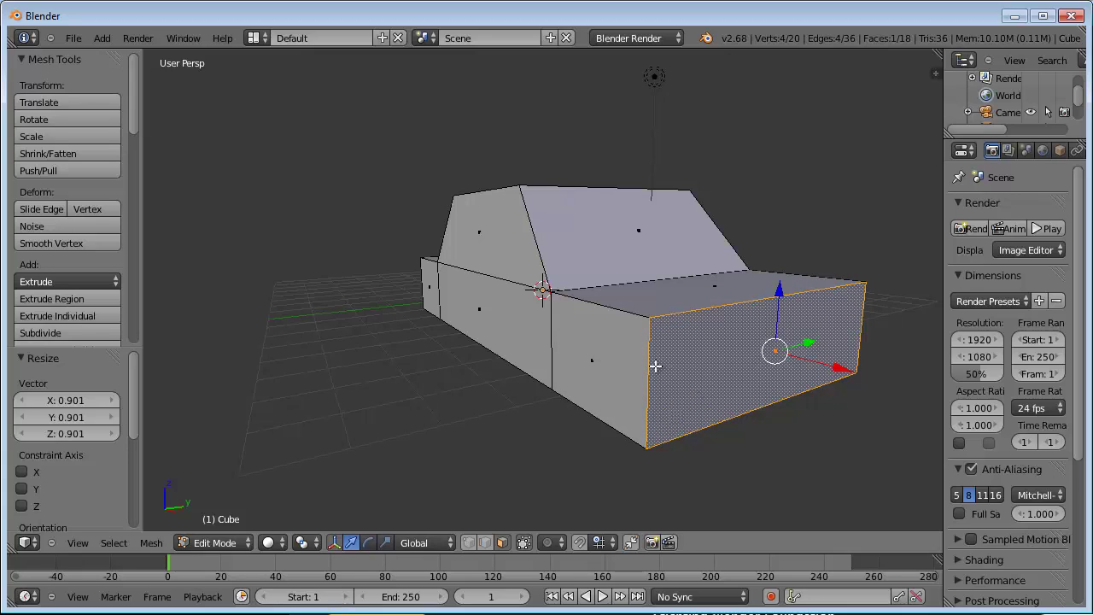
middle_click_drag(472, 280, 535, 355)
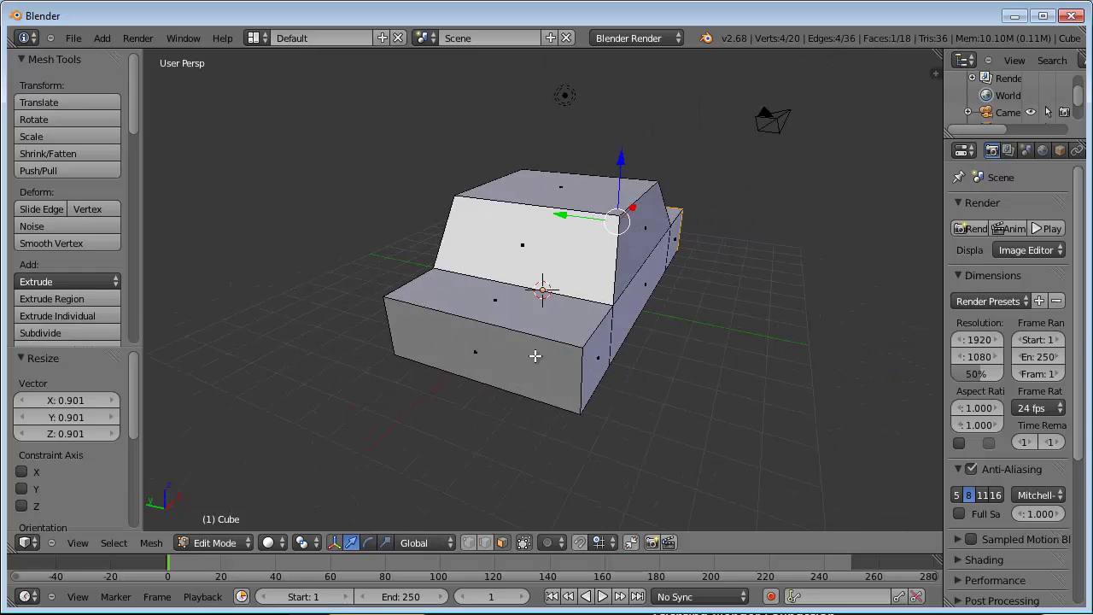
right_click(485, 354)
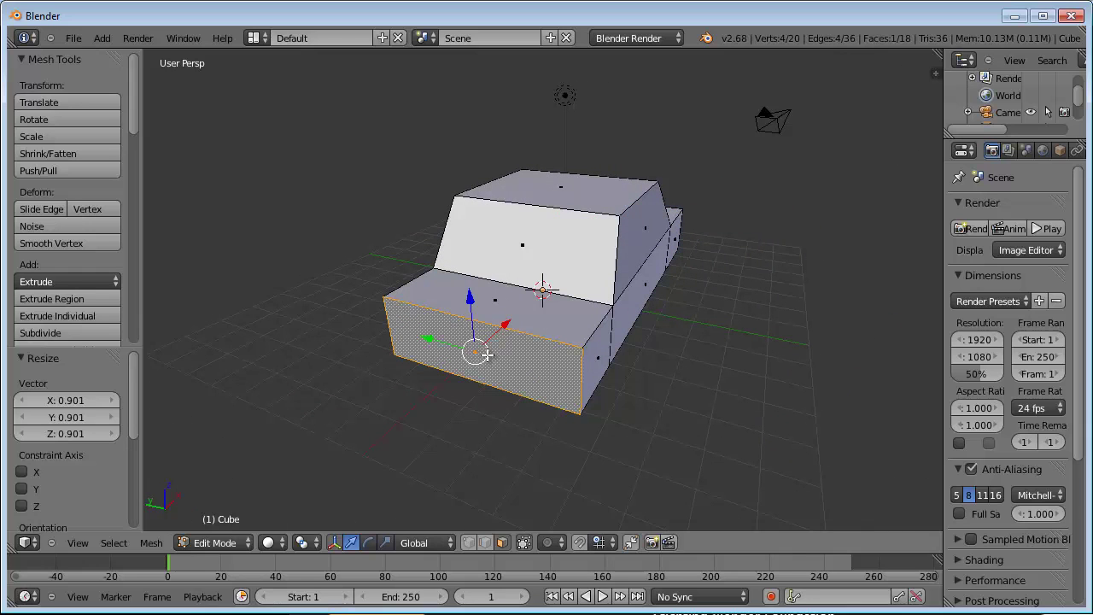
key("s")
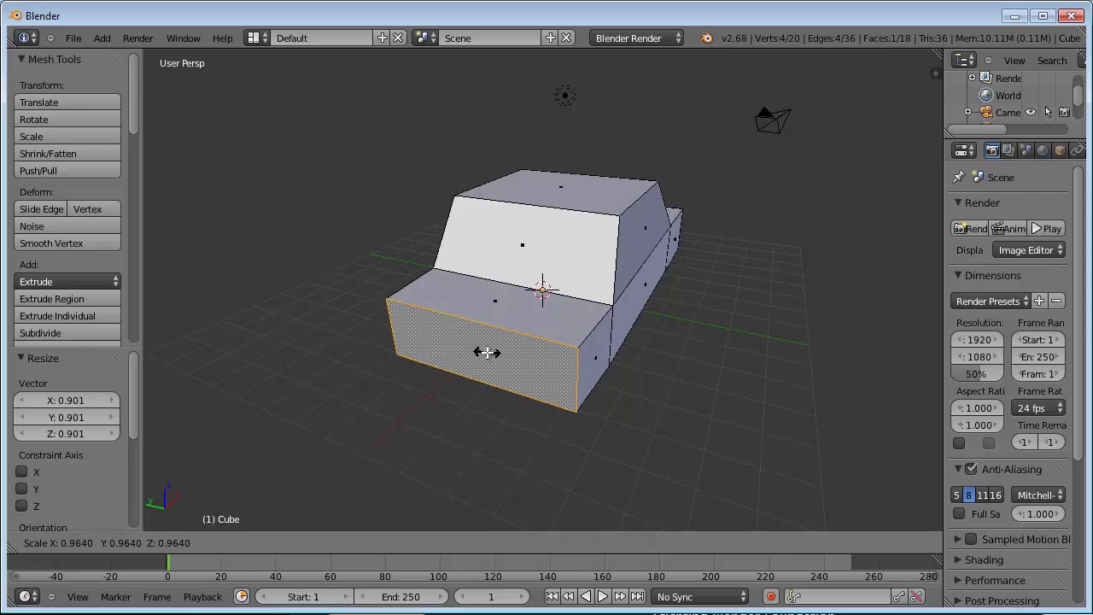
left_click(487, 352)
mouse_move(566, 325)
middle_mouse_down()
mouse_move(505, 315)
mouse_move(612, 305)
middle_mouse_up()
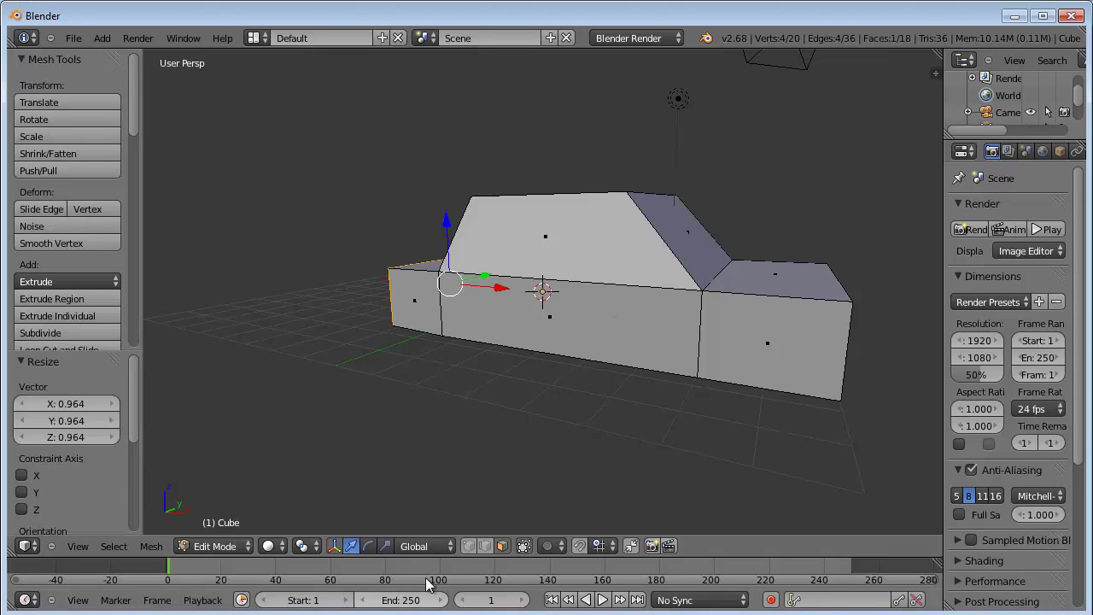
mouse_move(674, 253)
middle_mouse_down()
mouse_move(546, 268)
mouse_move(542, 288)
mouse_move(653, 246)
mouse_move(667, 253)
middle_mouse_up()
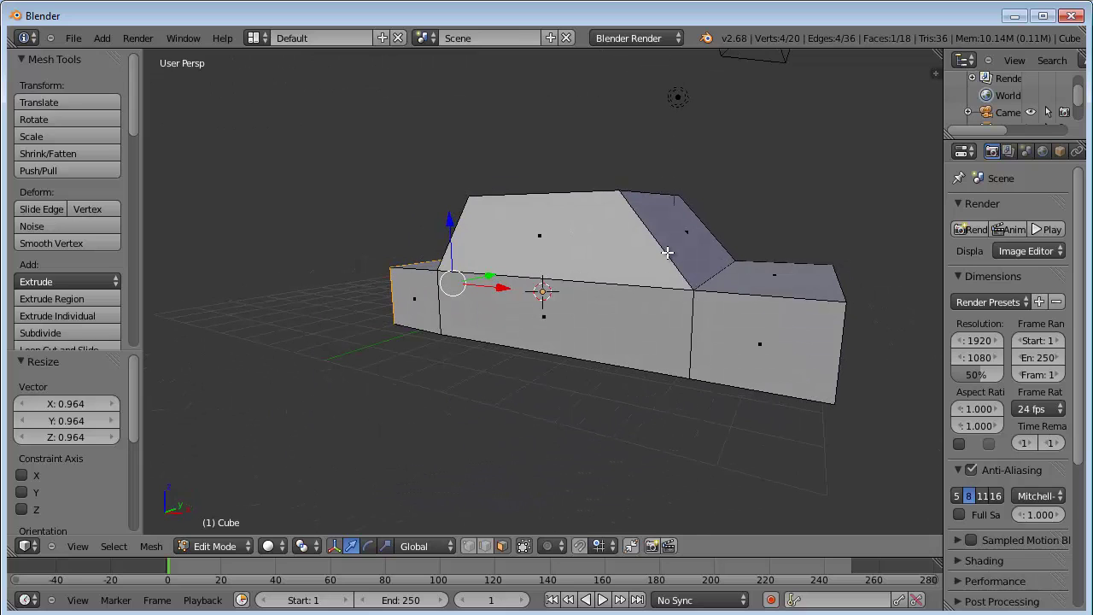
Step: Return to Object Mode, switch to the Right Ortho view, and bring up the Shift+A add menu
key("Tab")
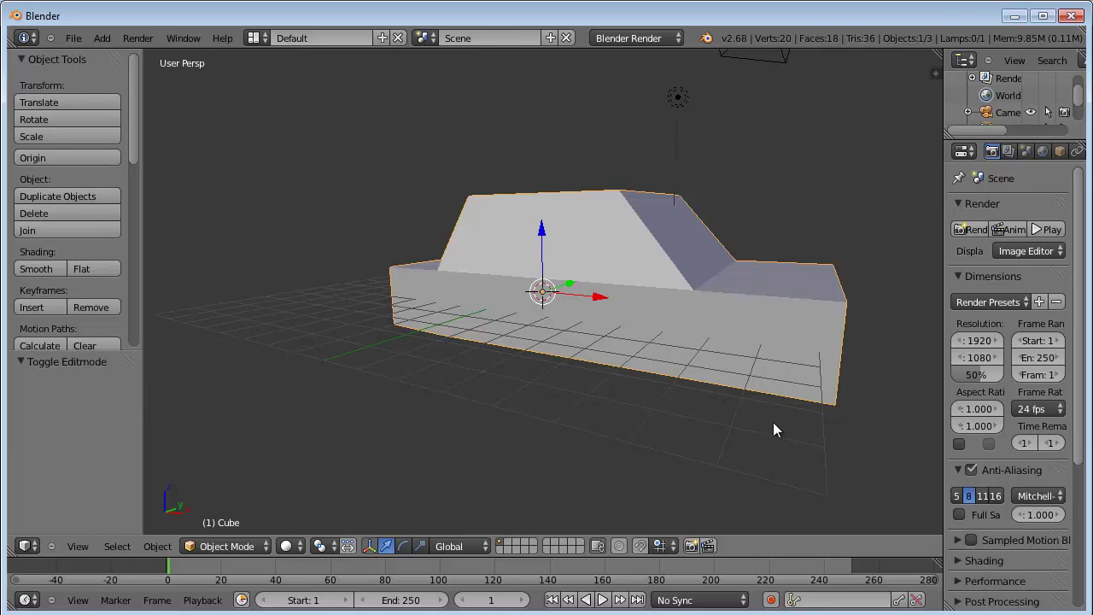
mouse_move(740, 311)
middle_mouse_down()
mouse_move(599, 297)
mouse_move(609, 311)
mouse_move(655, 300)
middle_mouse_up()
key("KP_1")
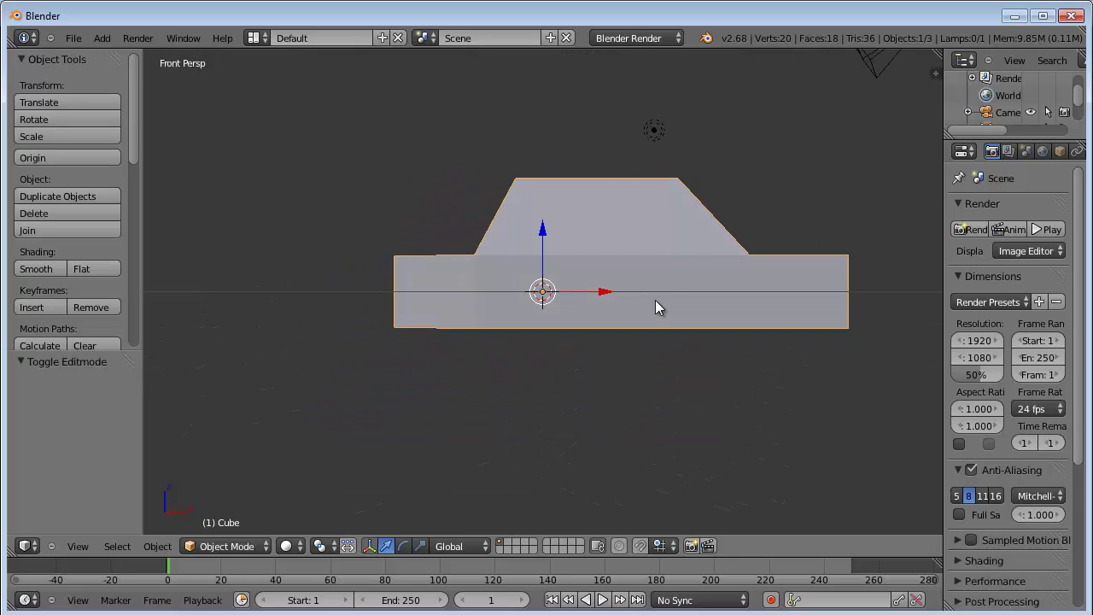
key("KP_3")
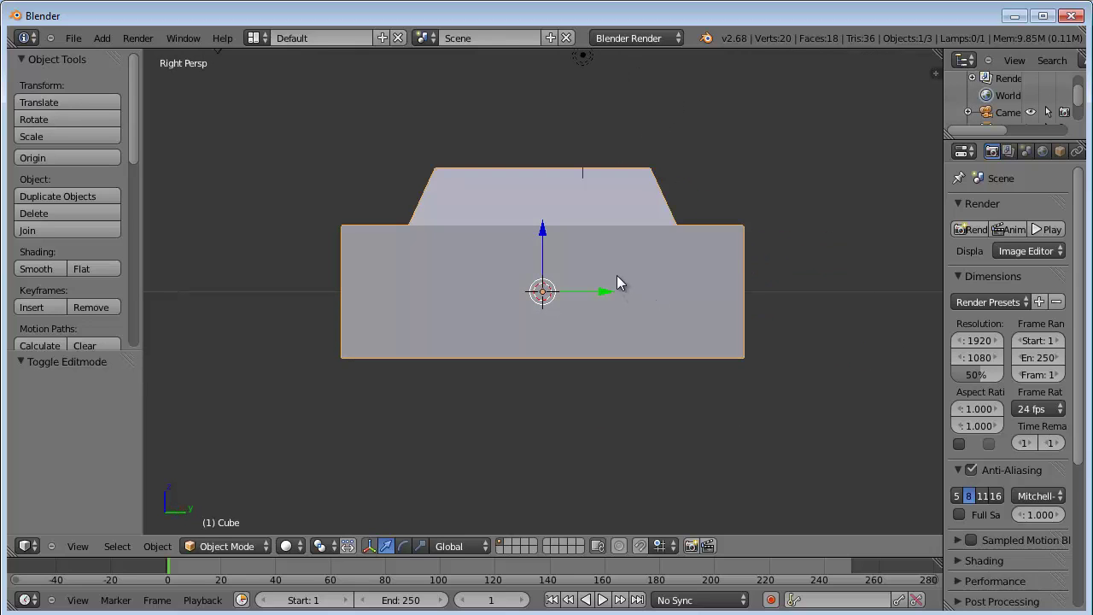
key("KP_5")
middle_click_drag(586, 242, 594, 273)
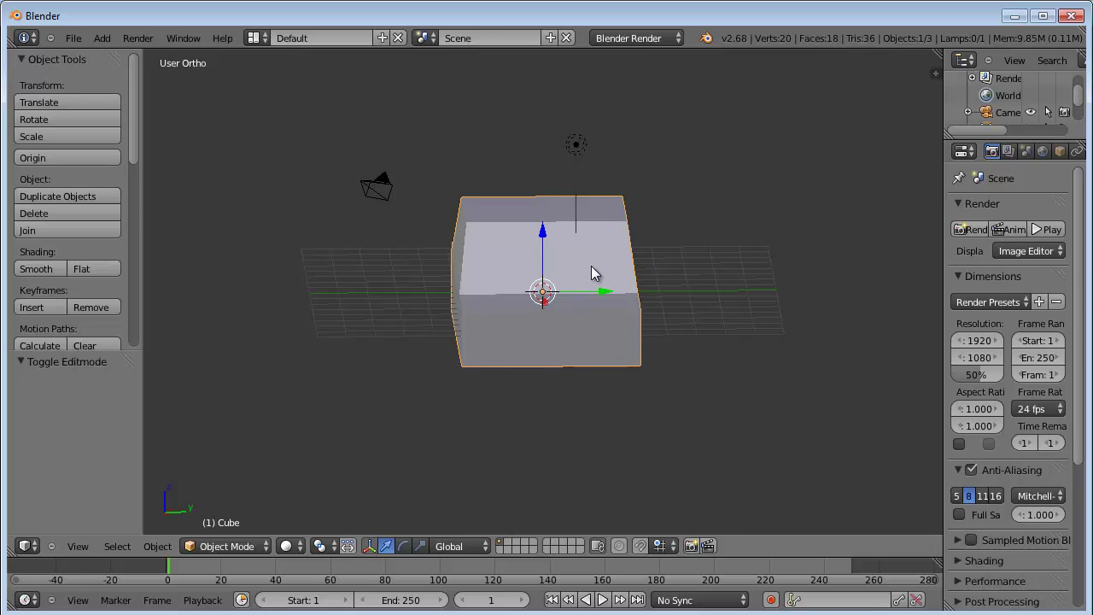
key("KP_3")
scroll(591, 266, "up", 5)
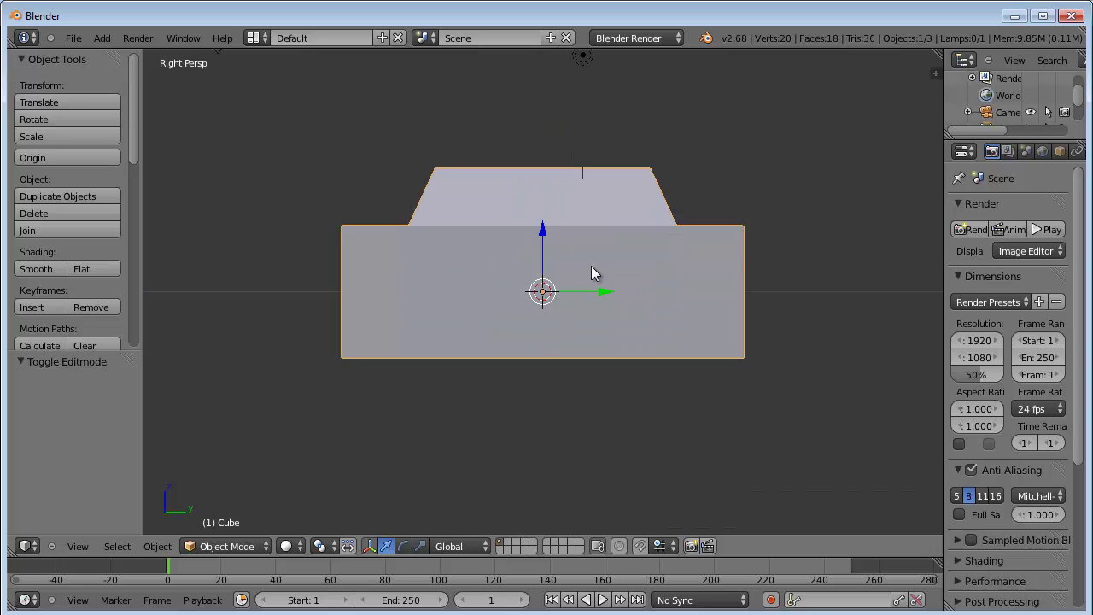
scroll(591, 266, "down", 5)
middle_click_drag(551, 257, 555, 292)
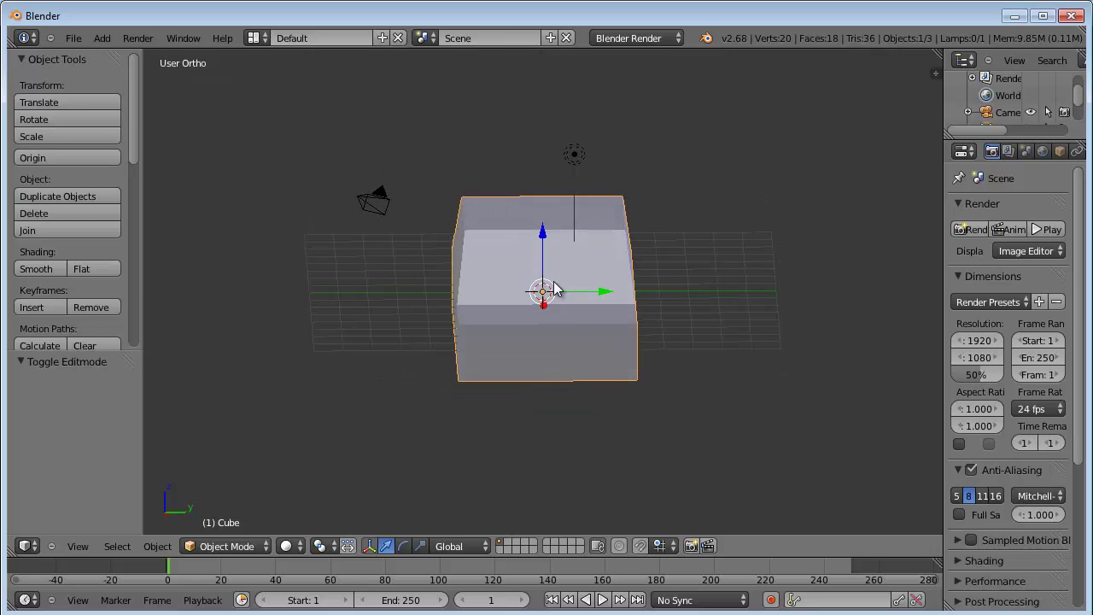
key("KP_3")
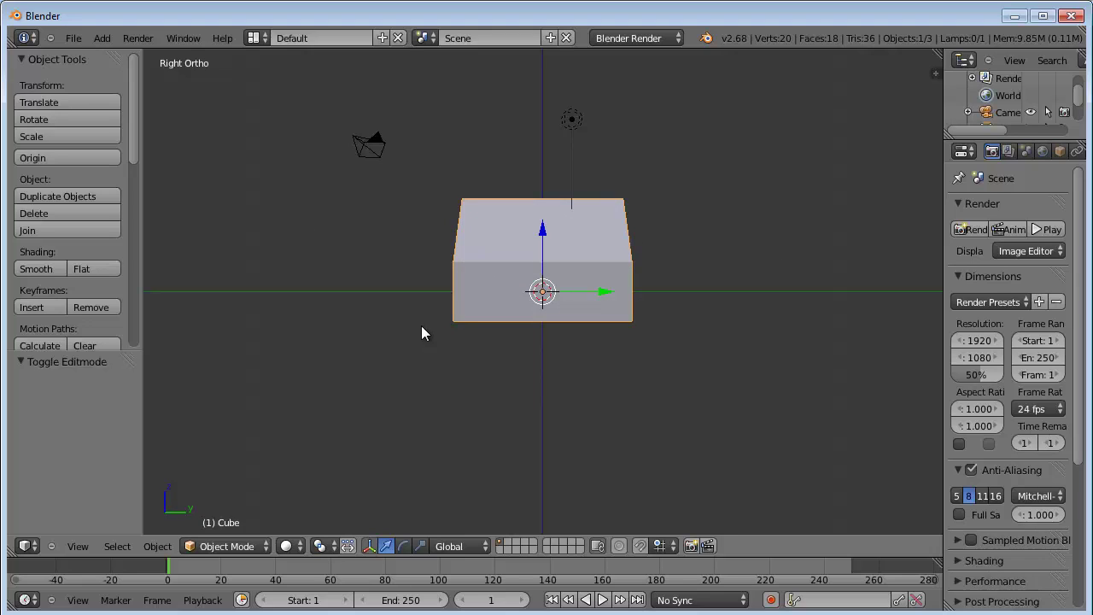
key("shift+a")
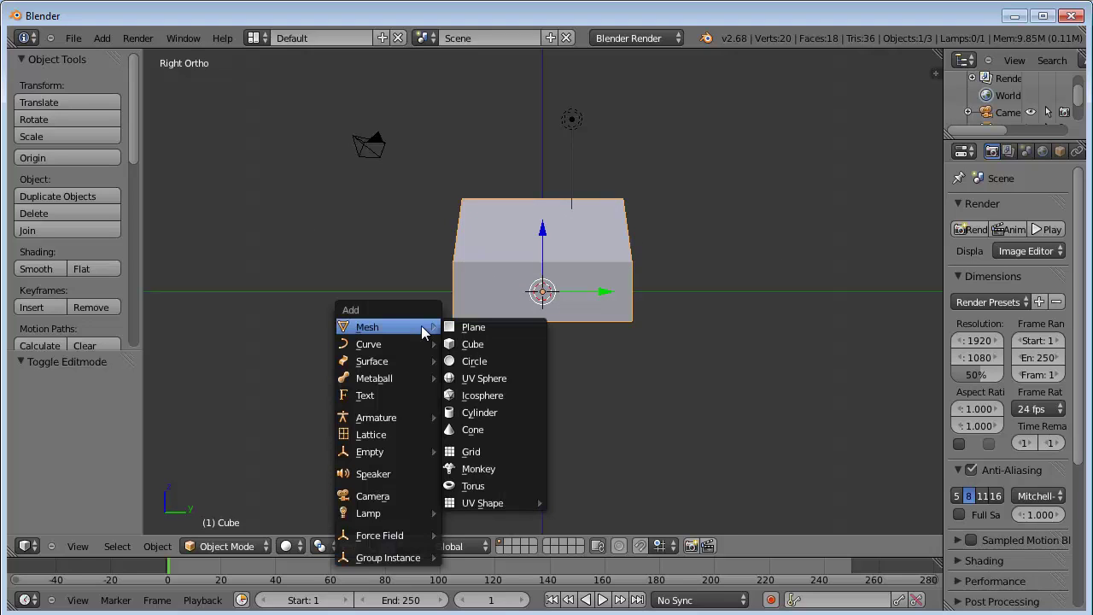
Step: Add a cylinder with 8 vertices, radius 1 and depth 2
left_click(480, 413)
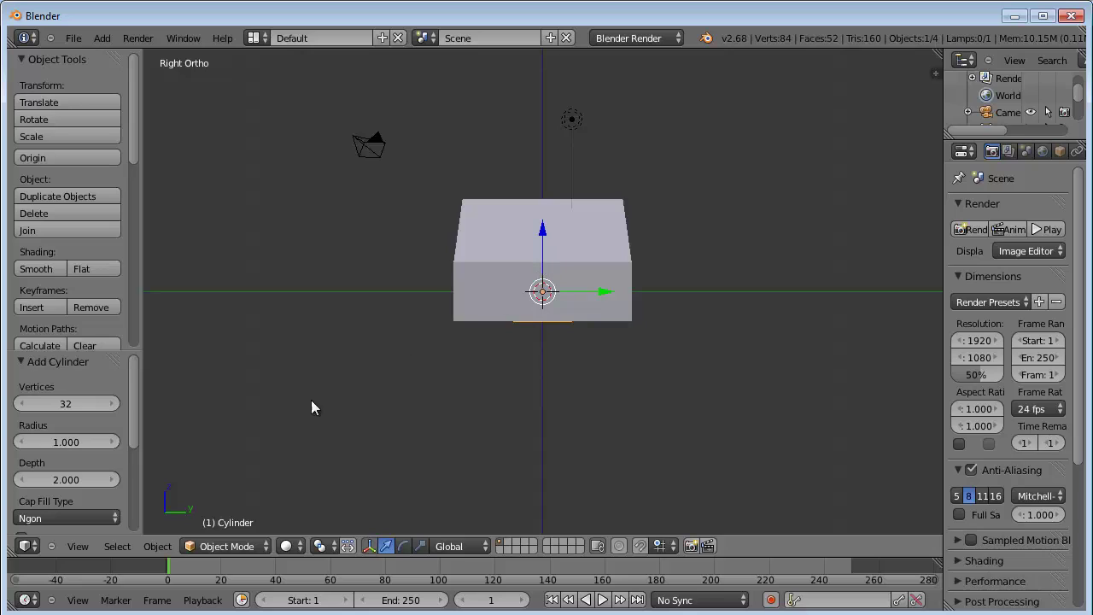
left_click(68, 399)
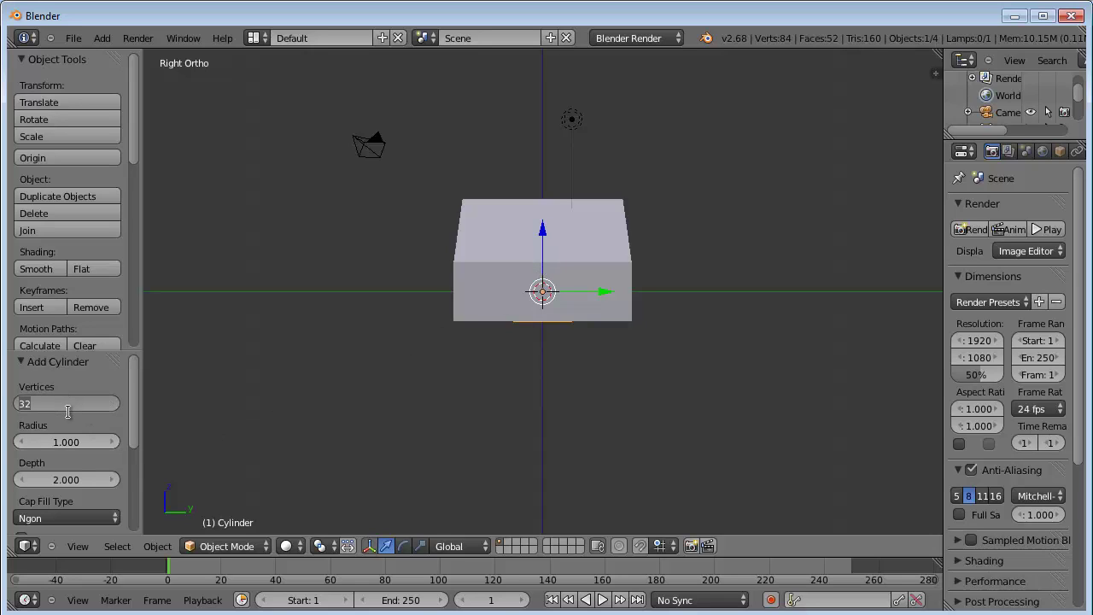
type("8")
key("Tab")
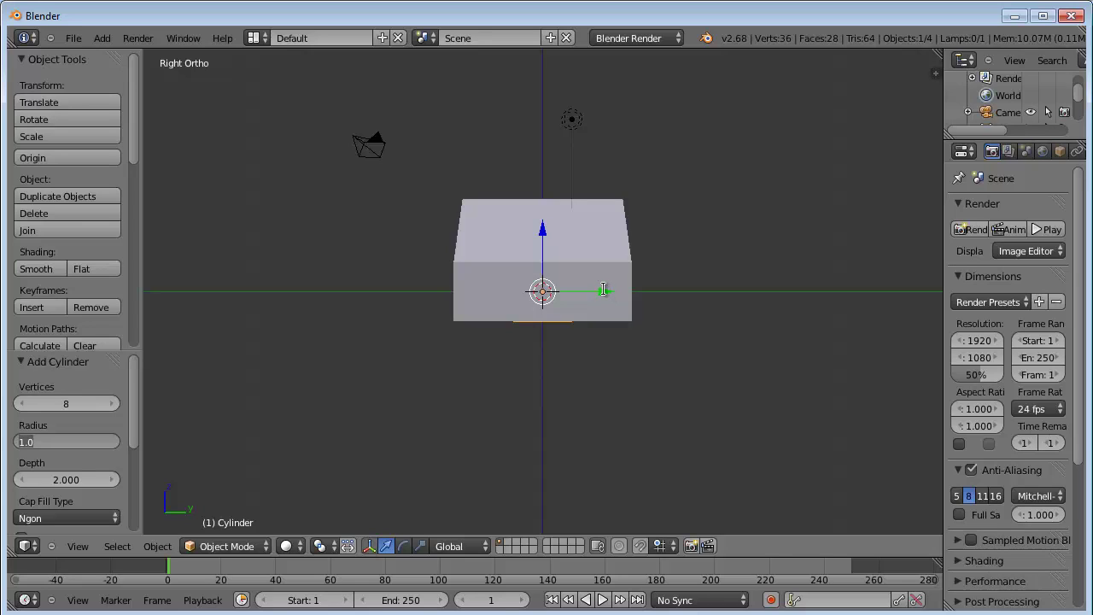
key("Return")
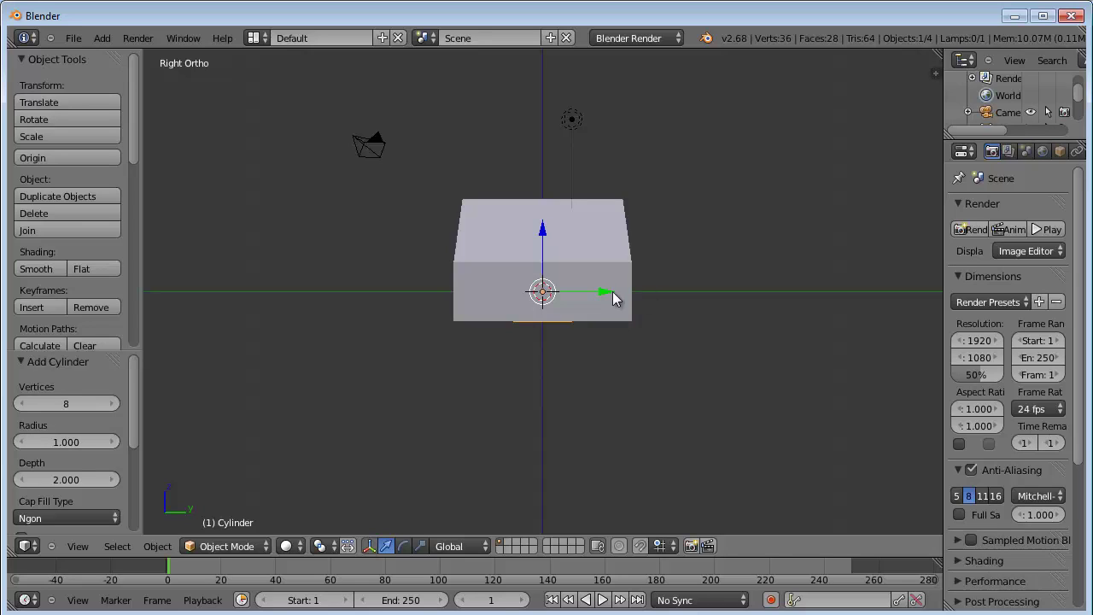
Step: Rotate the cylinder 90° about X and clear its location back to the world origin
left_click_drag(612, 291, 740, 304)
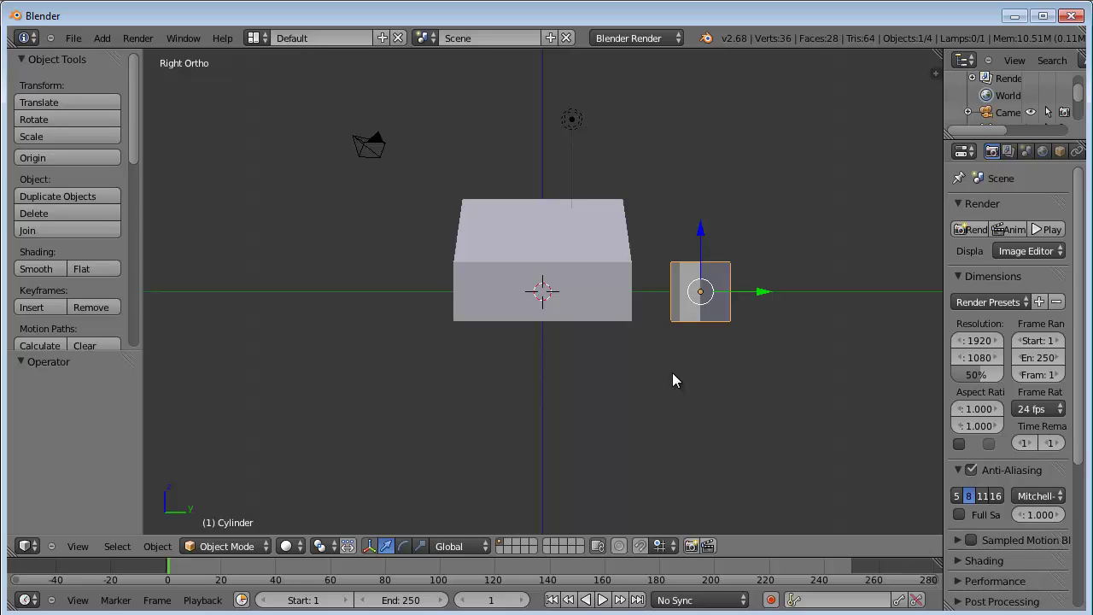
key("r")
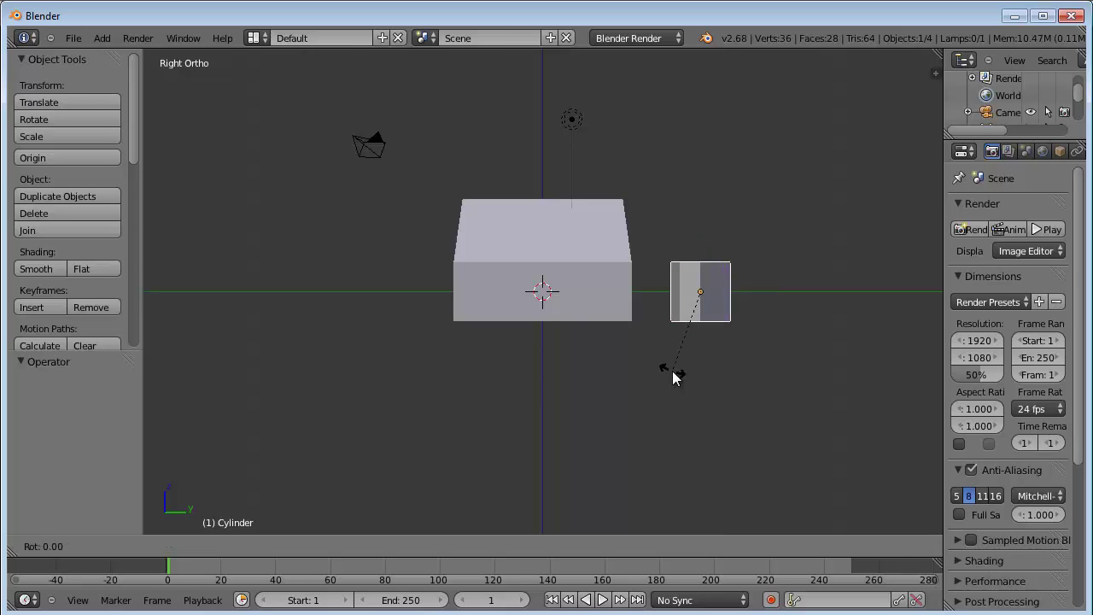
type("x")
type("90")
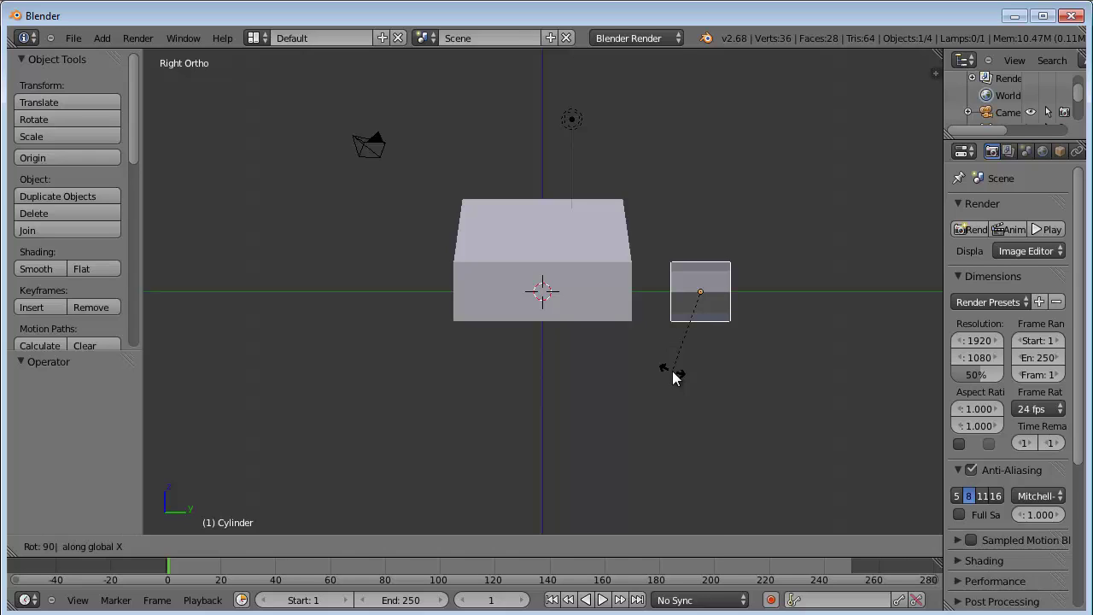
key("Return")
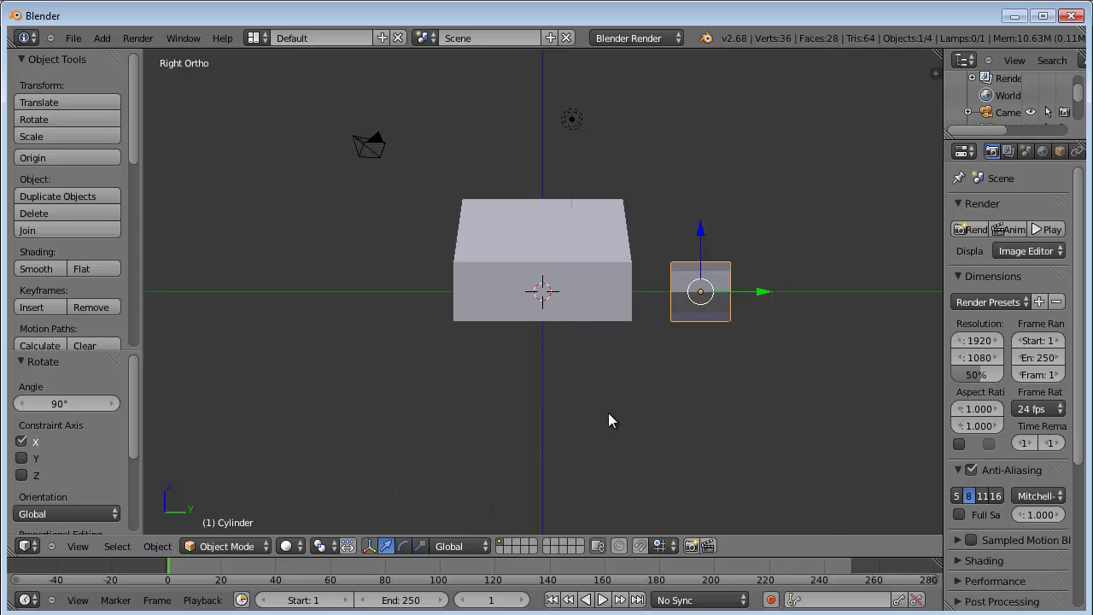
key("alt+g")
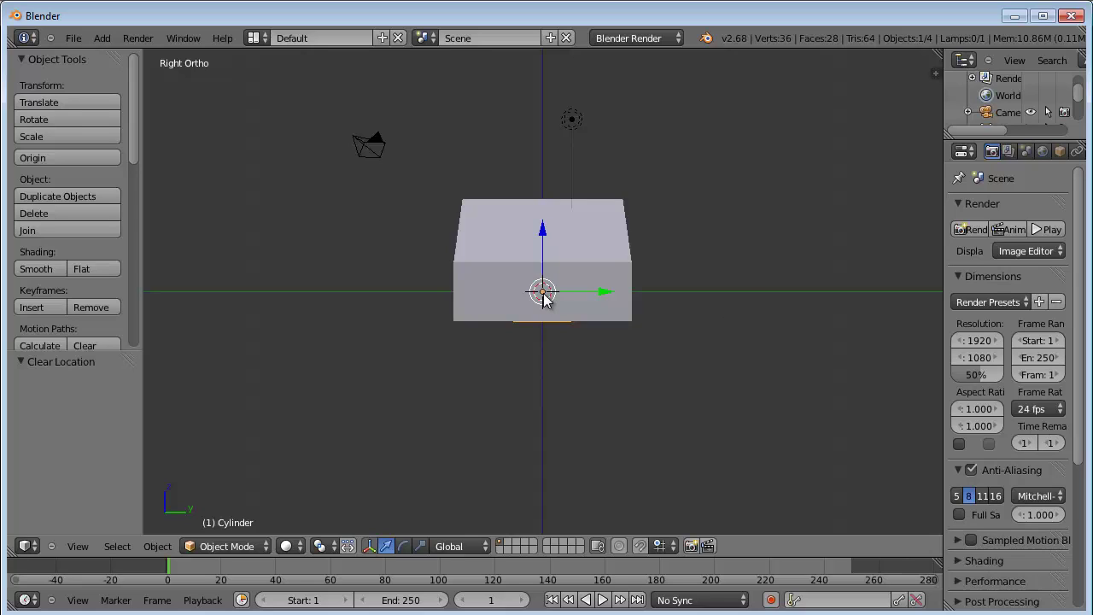
Step: Stretch the octagonal cylinder along Y to 1.061 so it spans the car's width
key("y")
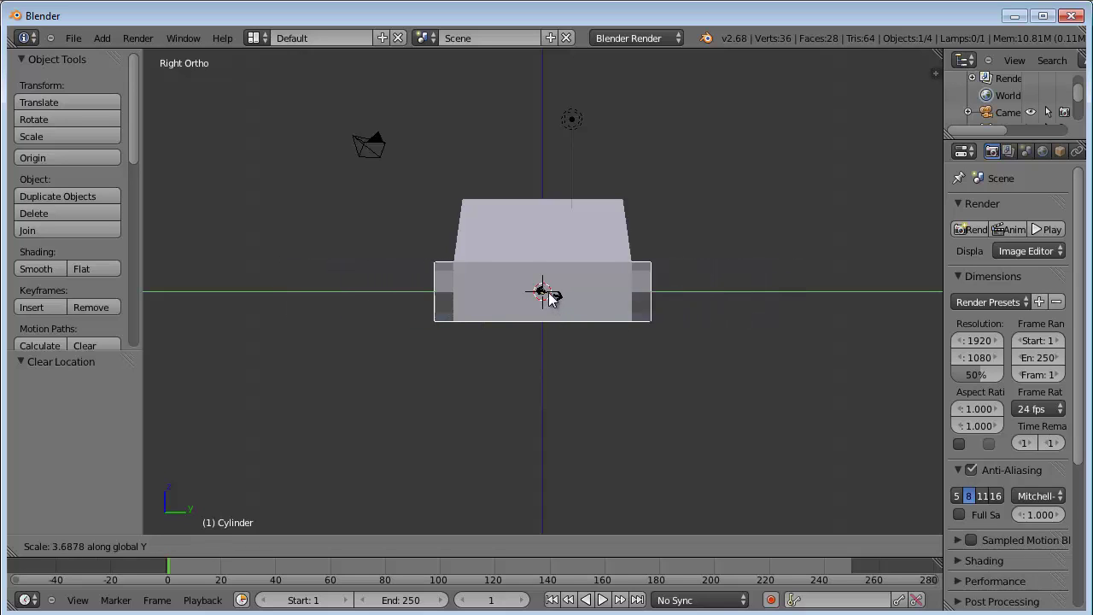
left_click(549, 295)
mouse_move(549, 295)
middle_mouse_down()
mouse_move(580, 289)
mouse_move(670, 320)
mouse_move(605, 332)
middle_mouse_up()
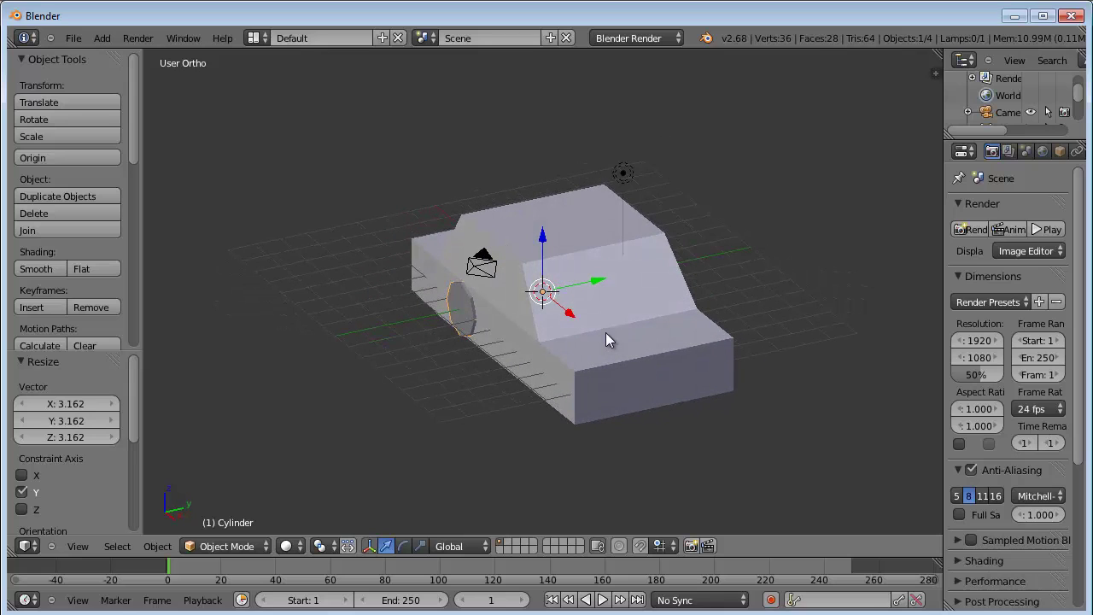
key("s")
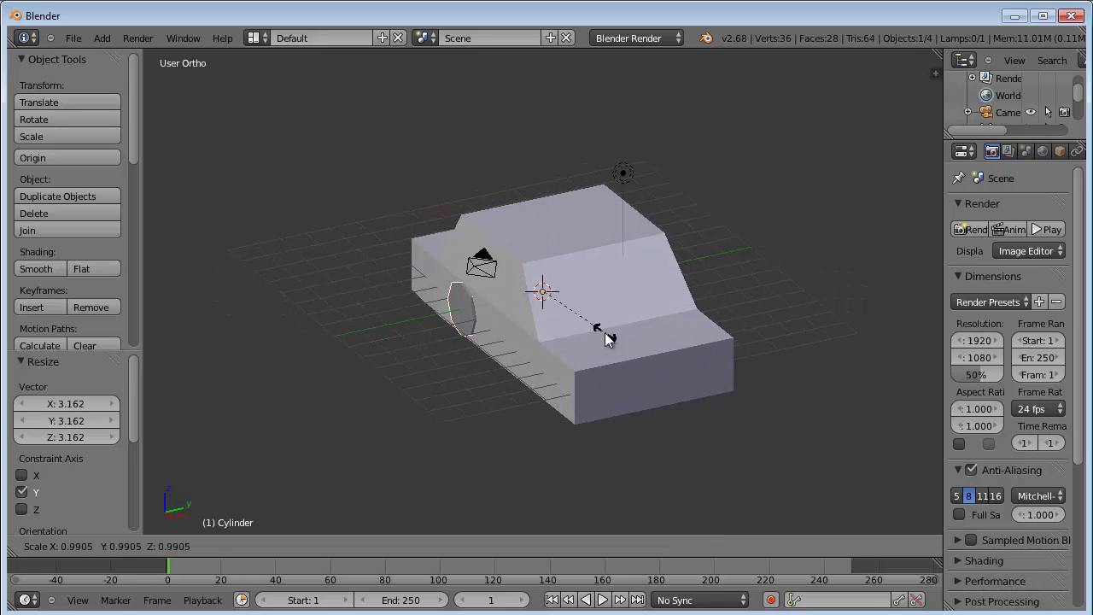
key("y")
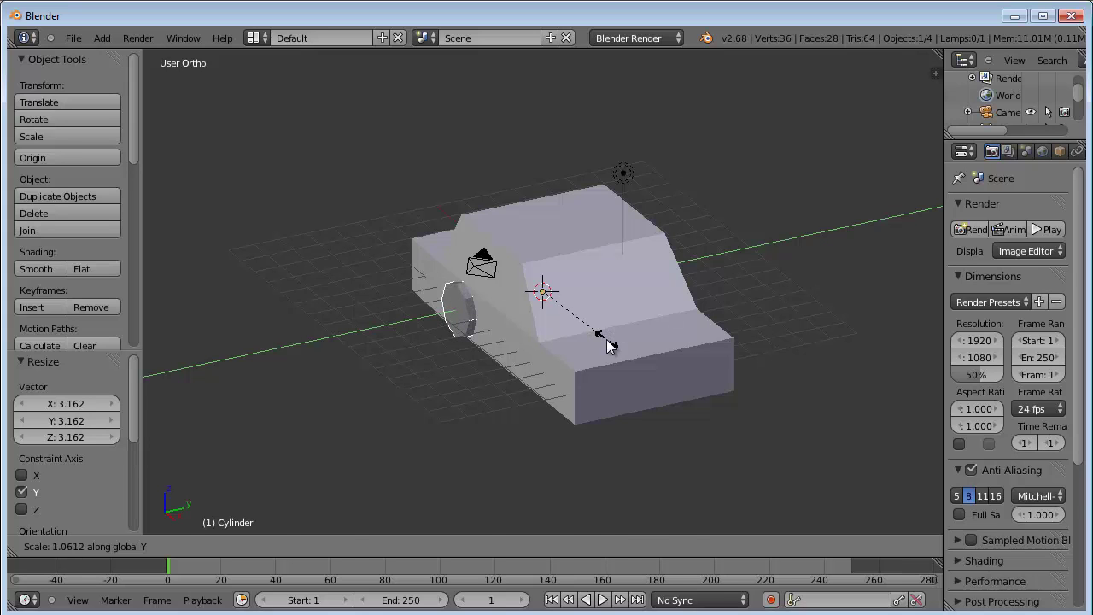
left_click(607, 348)
Step: Move the axle 10.243 forward along X and switch to the Right side view
mouse_move(598, 314)
middle_mouse_down()
mouse_move(597, 269)
mouse_move(561, 230)
mouse_move(507, 264)
mouse_move(531, 284)
mouse_move(597, 268)
mouse_move(642, 279)
middle_mouse_up()
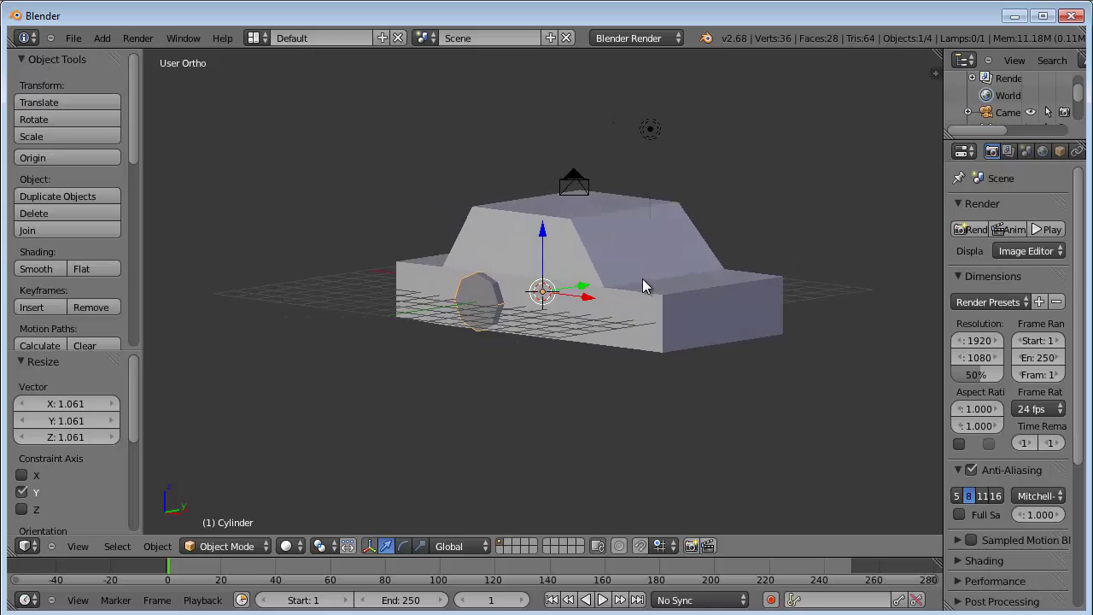
mouse_move(577, 293)
middle_mouse_down()
mouse_move(659, 287)
mouse_move(642, 300)
mouse_move(737, 305)
mouse_move(724, 308)
middle_mouse_up()
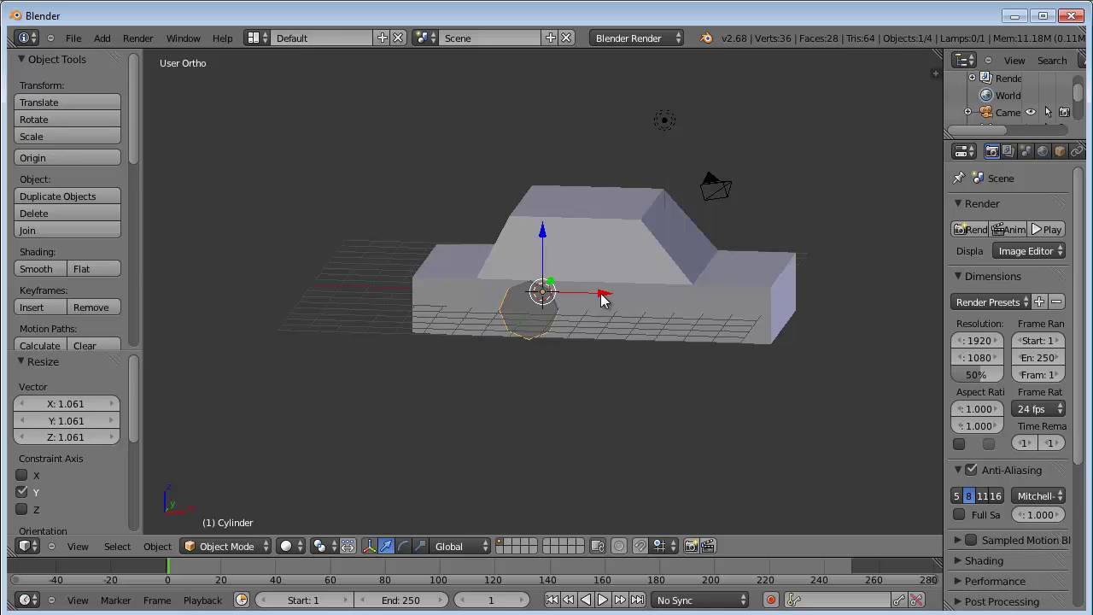
left_click_drag(603, 298, 892, 291)
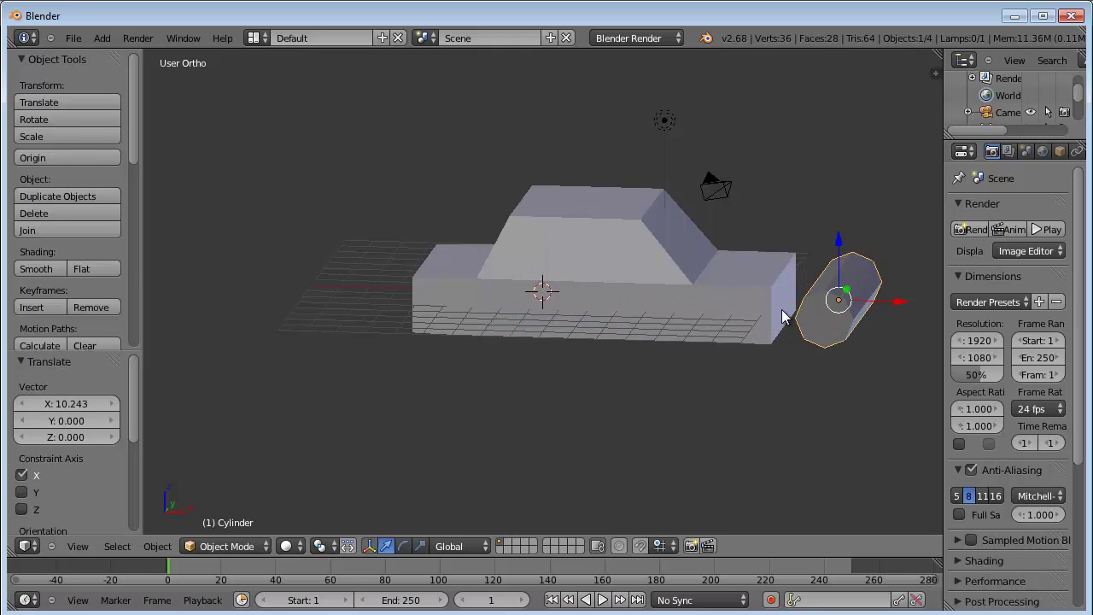
mouse_move(783, 316)
middle_mouse_down()
mouse_move(660, 310)
mouse_move(644, 322)
middle_mouse_up()
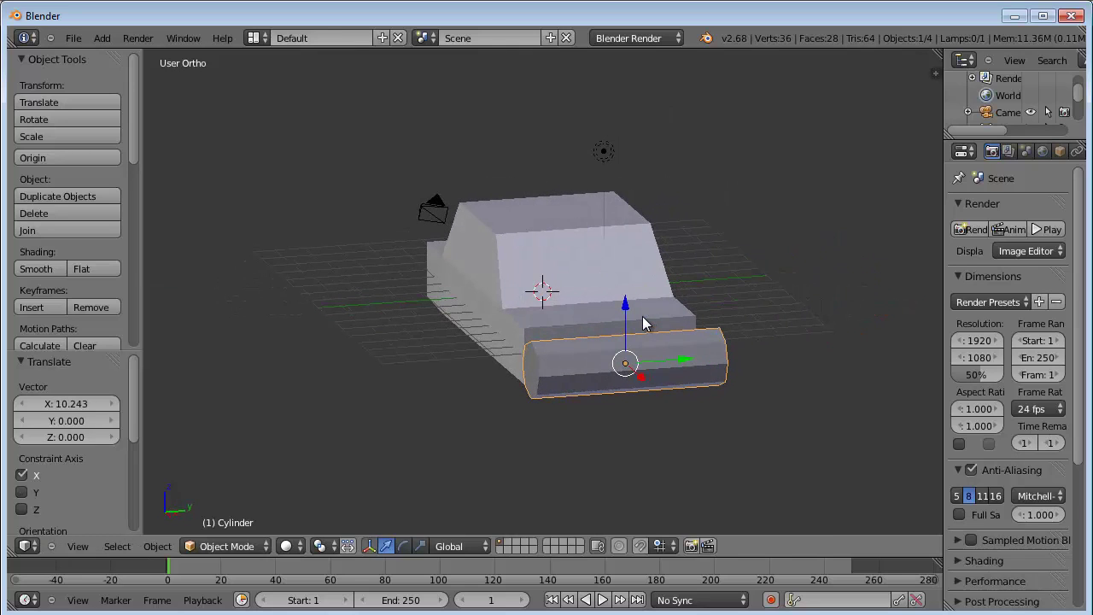
key("KP_3")
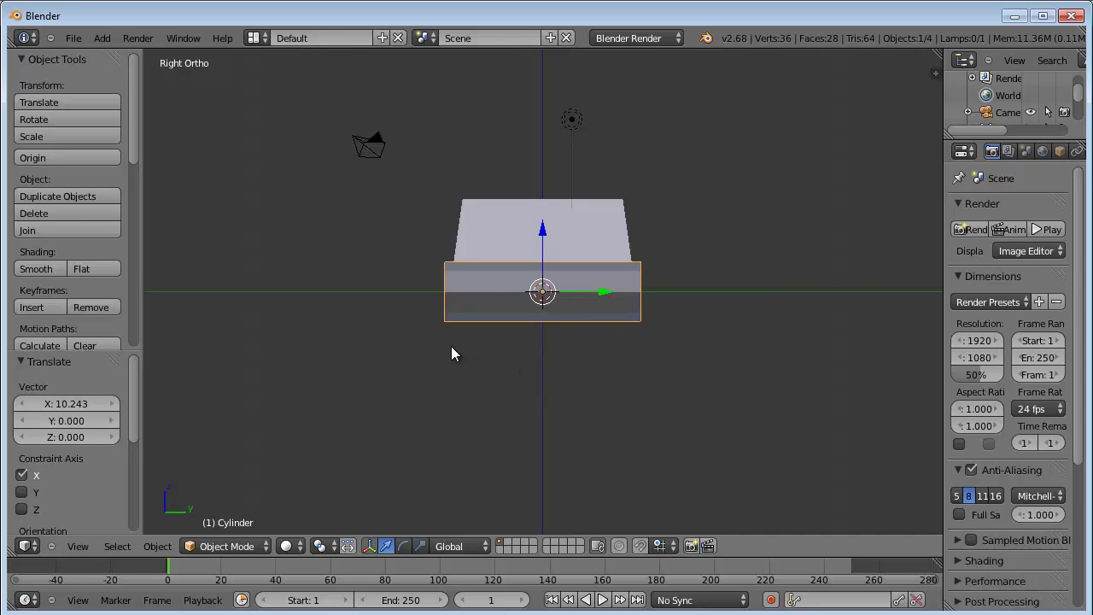
Step: Enter Edit Mode and add 4 evenly spaced loop cuts along the axle with Ctrl+R
key("Tab")
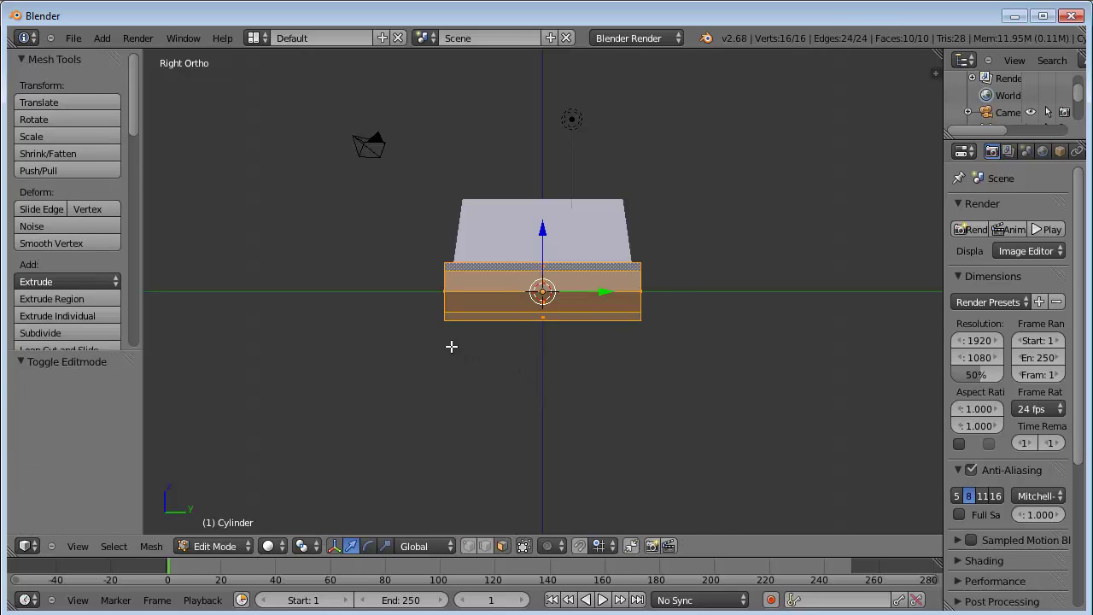
scroll(573, 341, "up", 2)
scroll(573, 341, "up", 1)
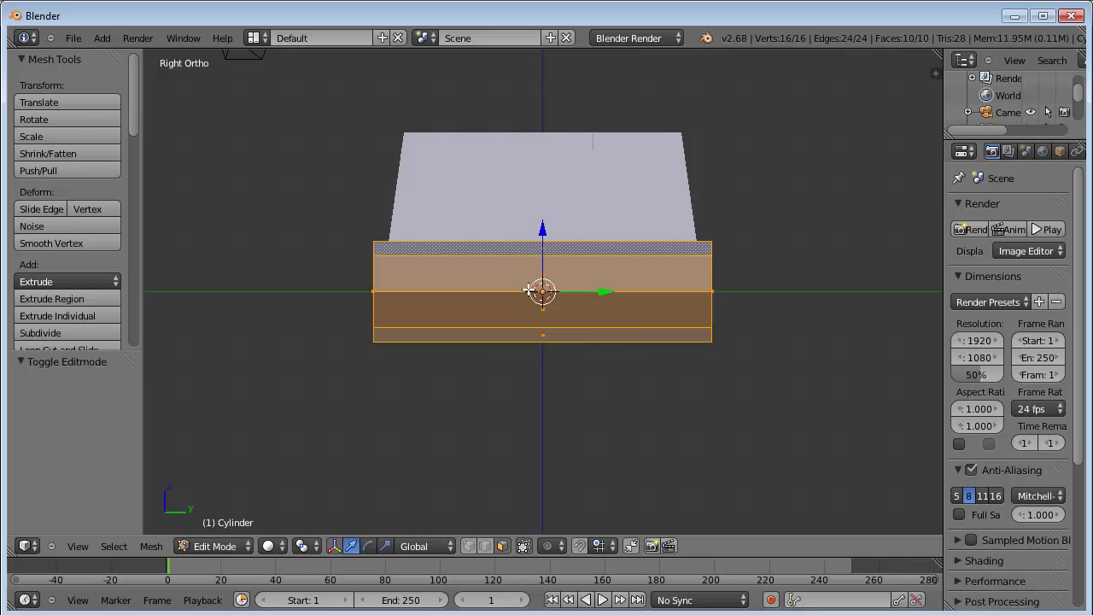
key("ctrl+r")
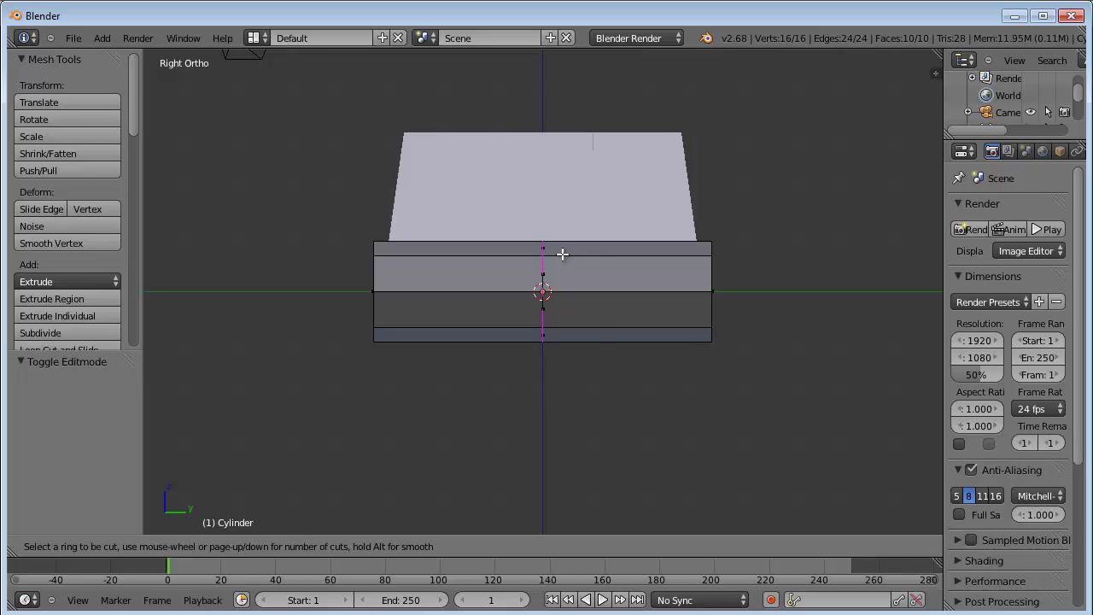
scroll(563, 253, "up", 1)
scroll(562, 254, "up", 1)
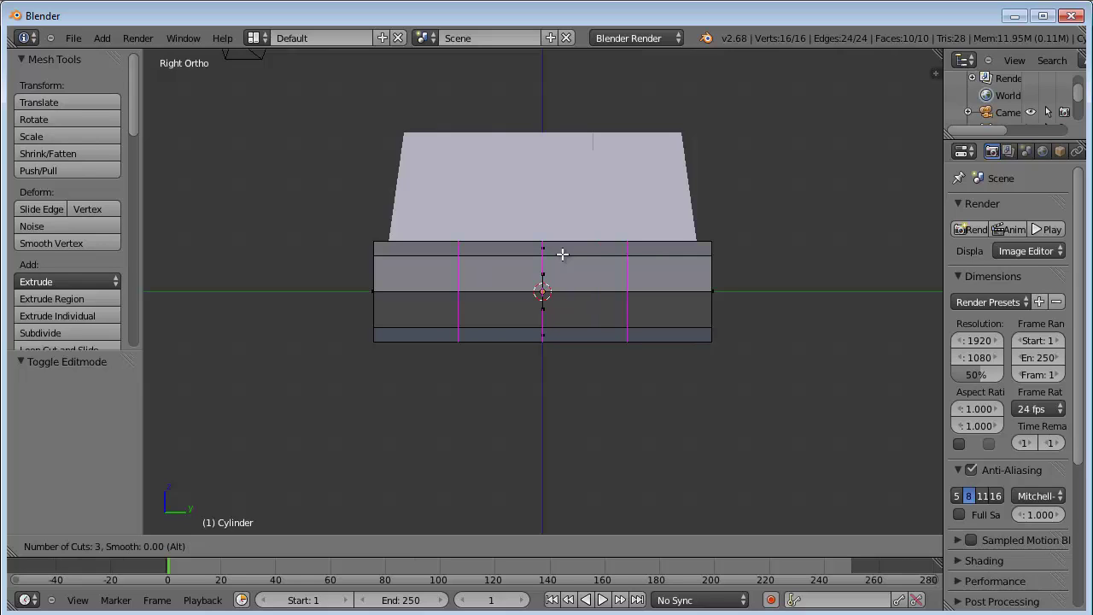
scroll(563, 253, "up", 1)
left_click(562, 253)
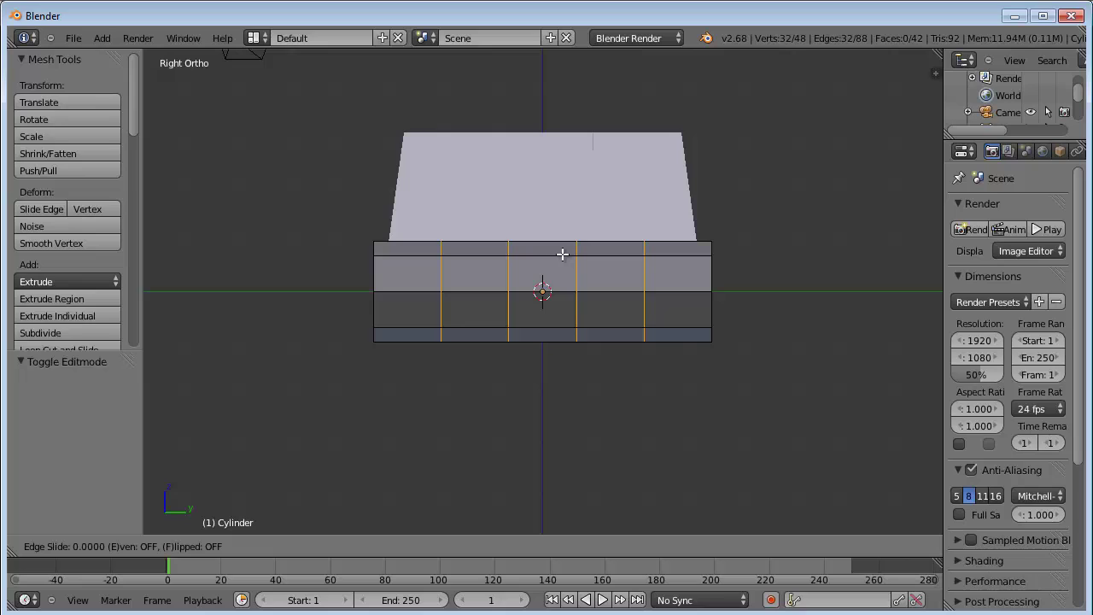
right_click(563, 254)
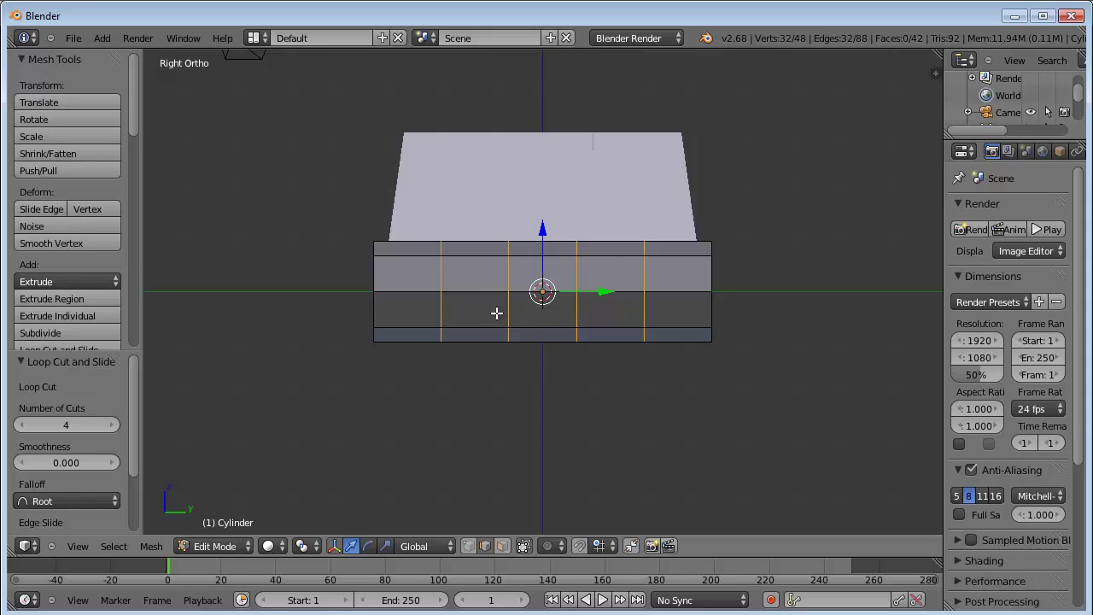
Step: Deselect everything and box-select the axle's middle ring of faces
key("a")
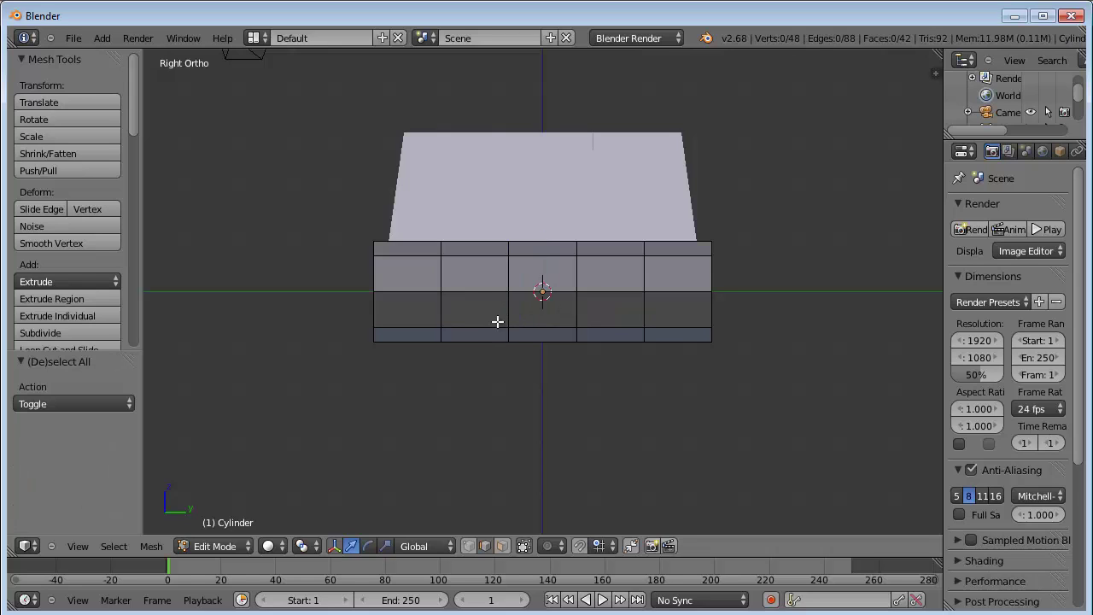
key("b")
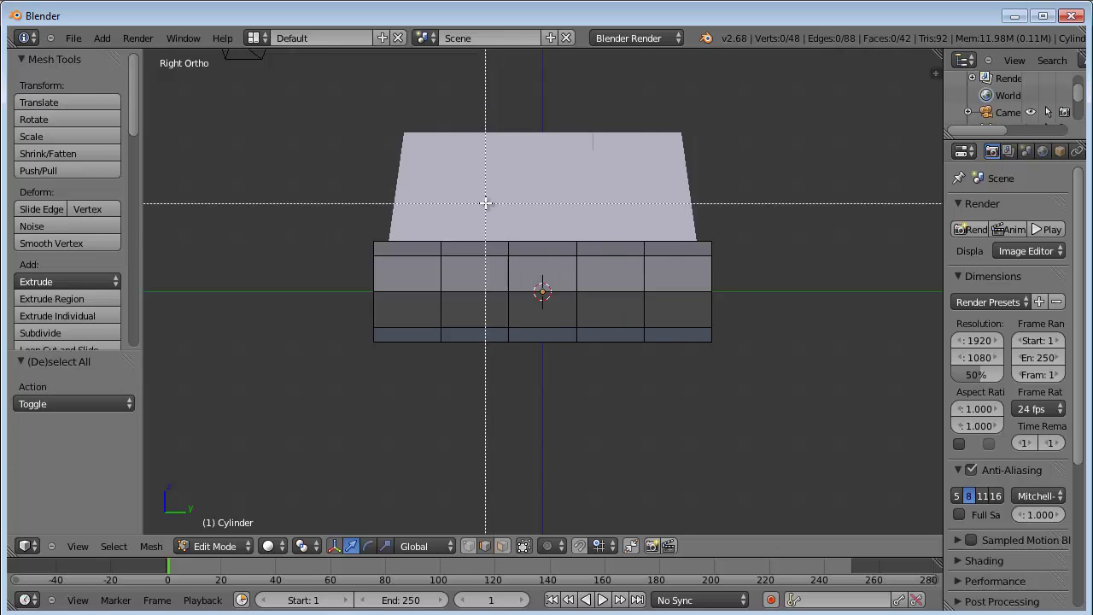
left_click_drag(487, 241, 596, 380)
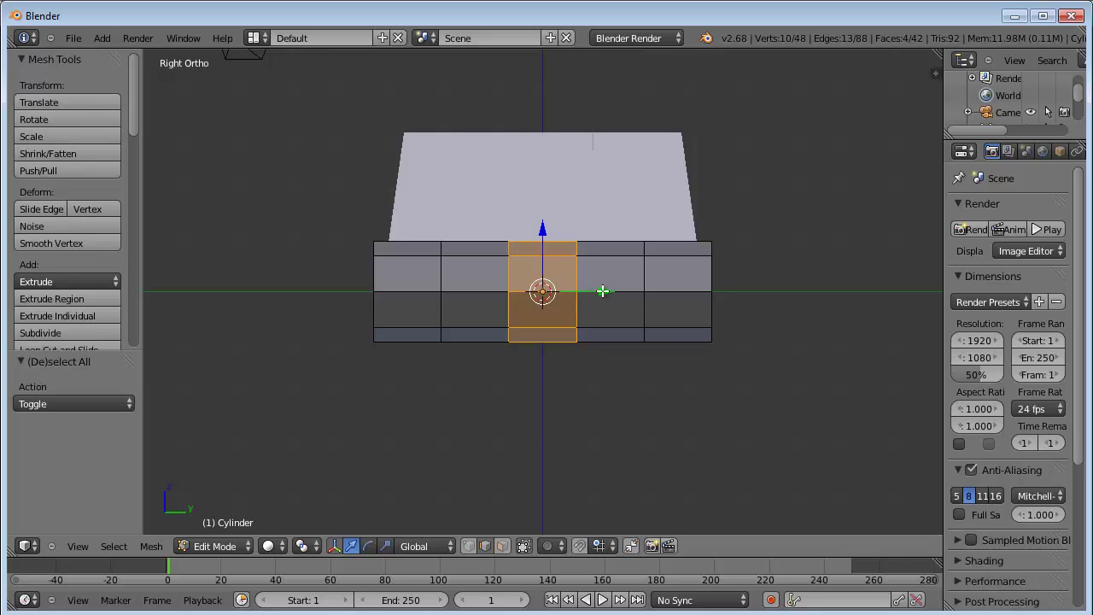
Step: Try shrinking the middle ring on X/Z, undo it, and show the Right view in wireframe
key("s")
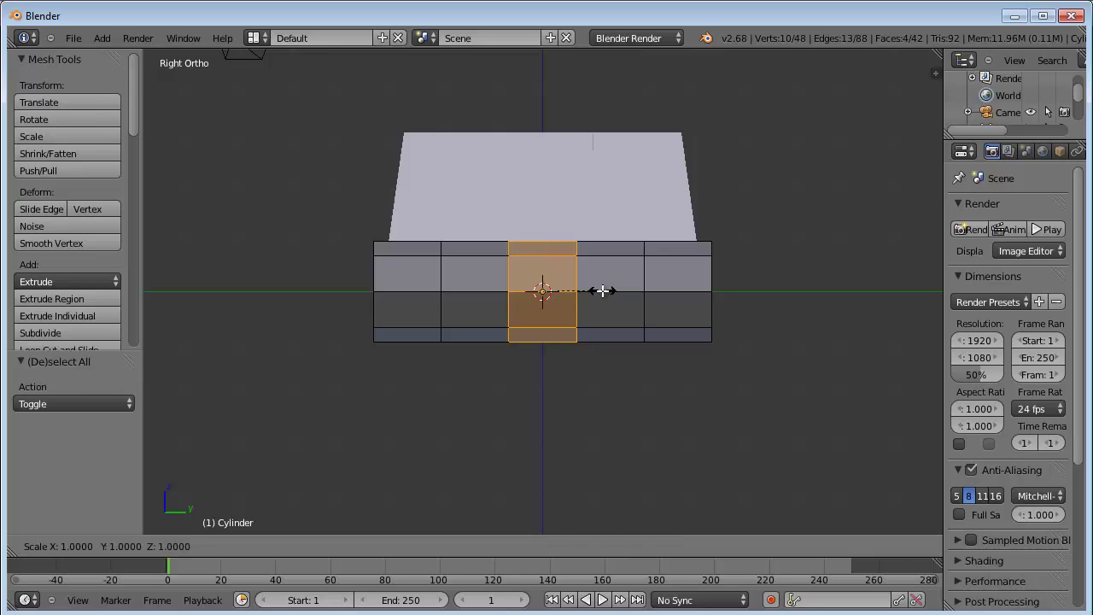
key("shift+y")
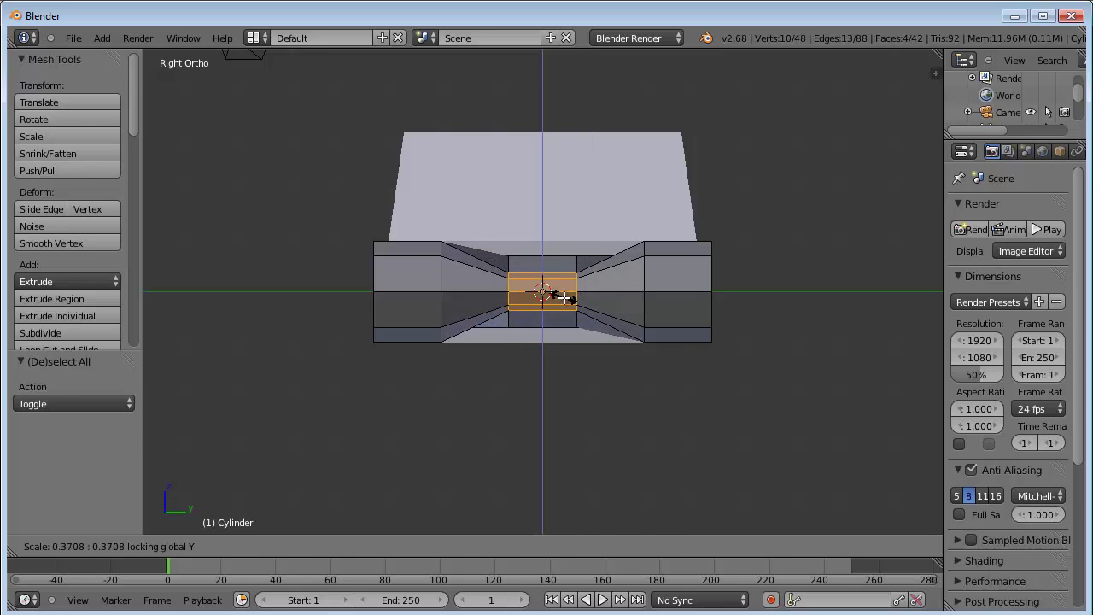
left_click(568, 297)
mouse_move(571, 295)
middle_mouse_down()
mouse_move(591, 328)
mouse_move(585, 249)
mouse_move(583, 301)
middle_mouse_up()
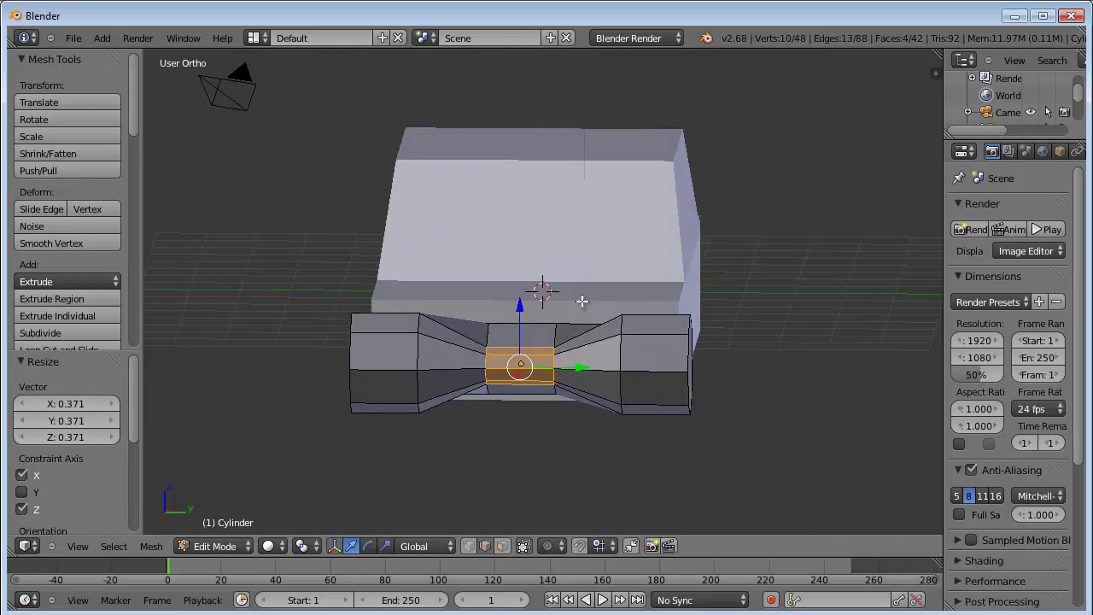
key("ctrl+z")
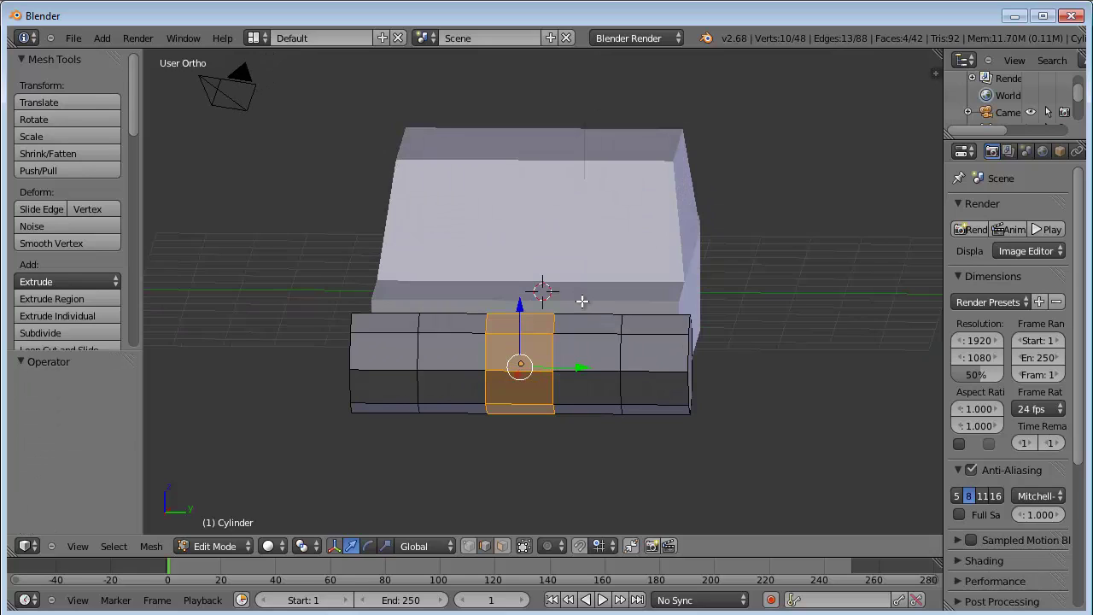
key("KP_3")
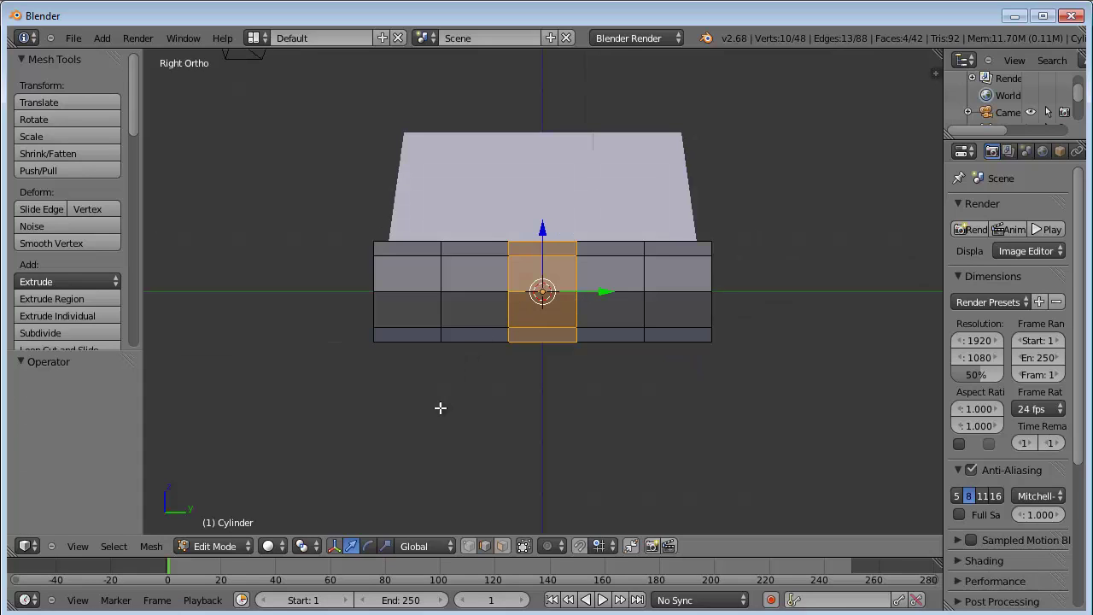
key("z")
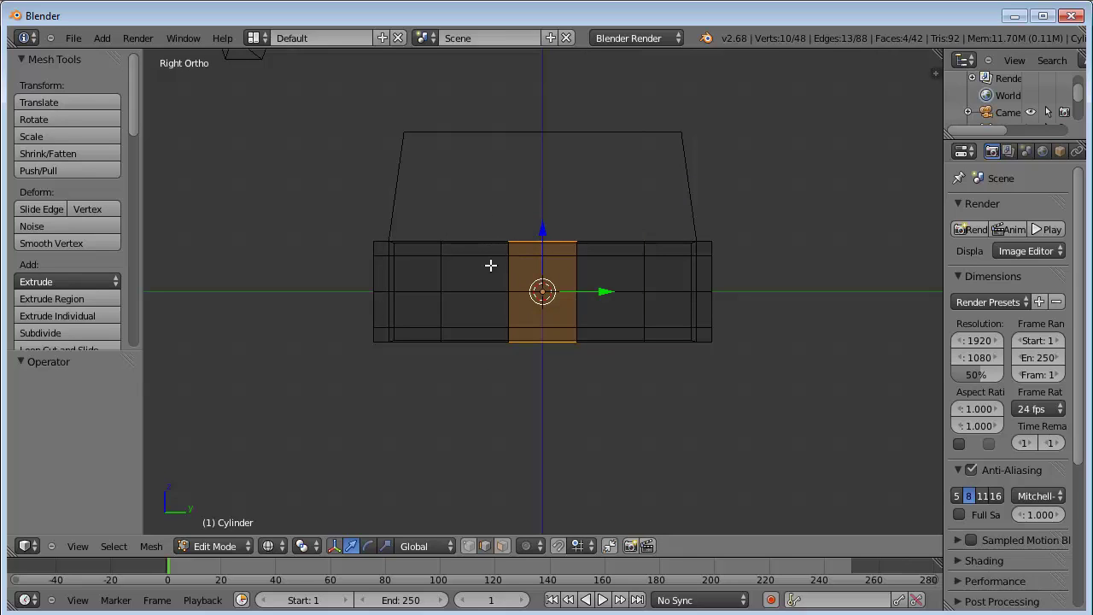
Step: Box-select the middle ring through the axle and shrink it to 0.297 on X and Z
key("b")
left_click_drag(489, 204, 601, 387)
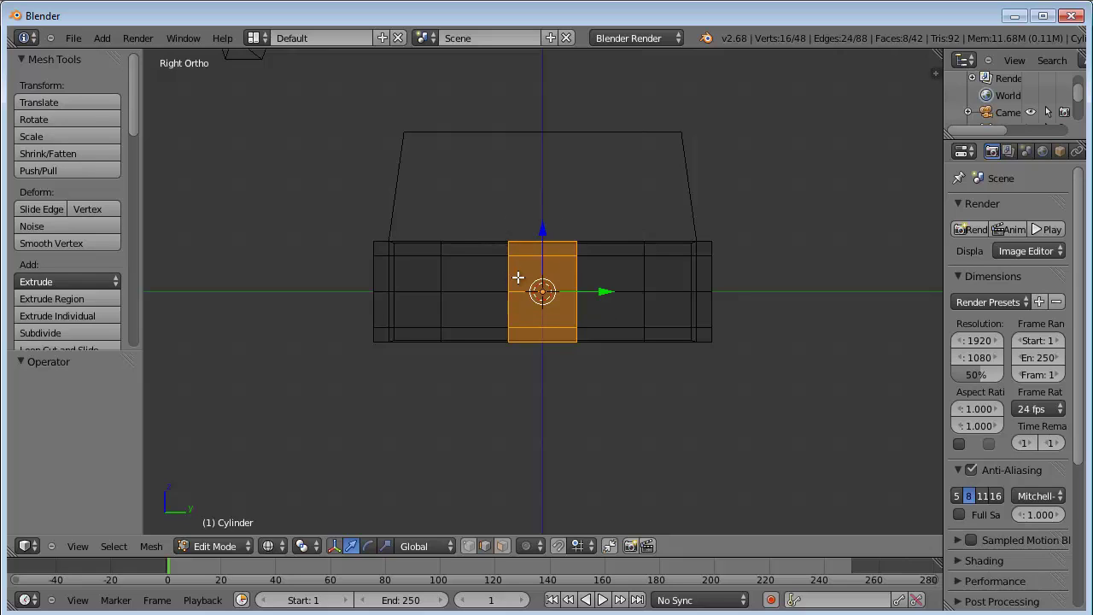
key("s")
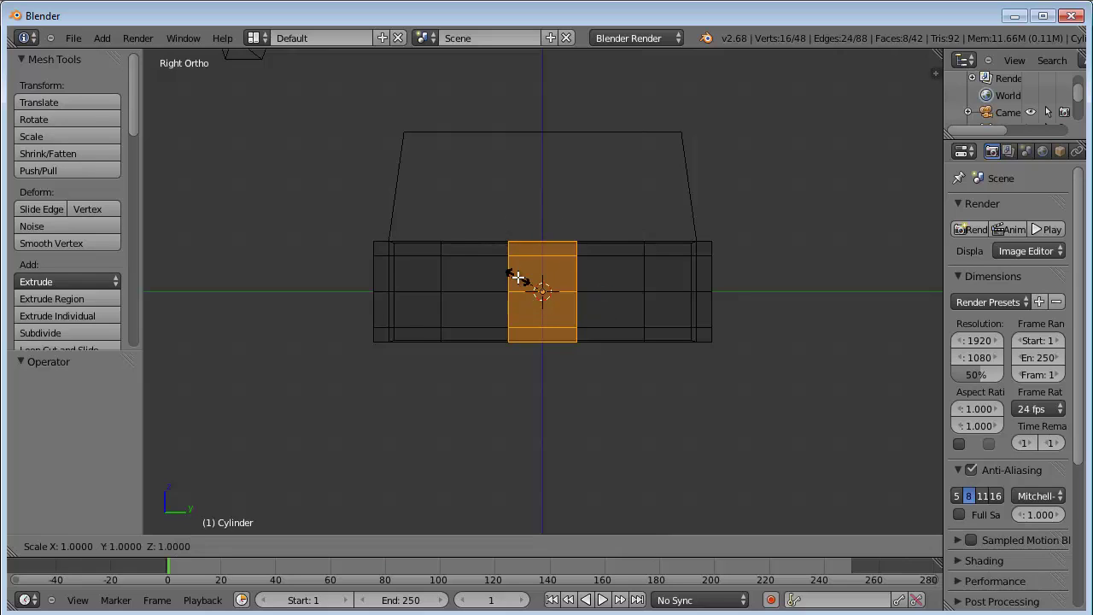
key("shift+y")
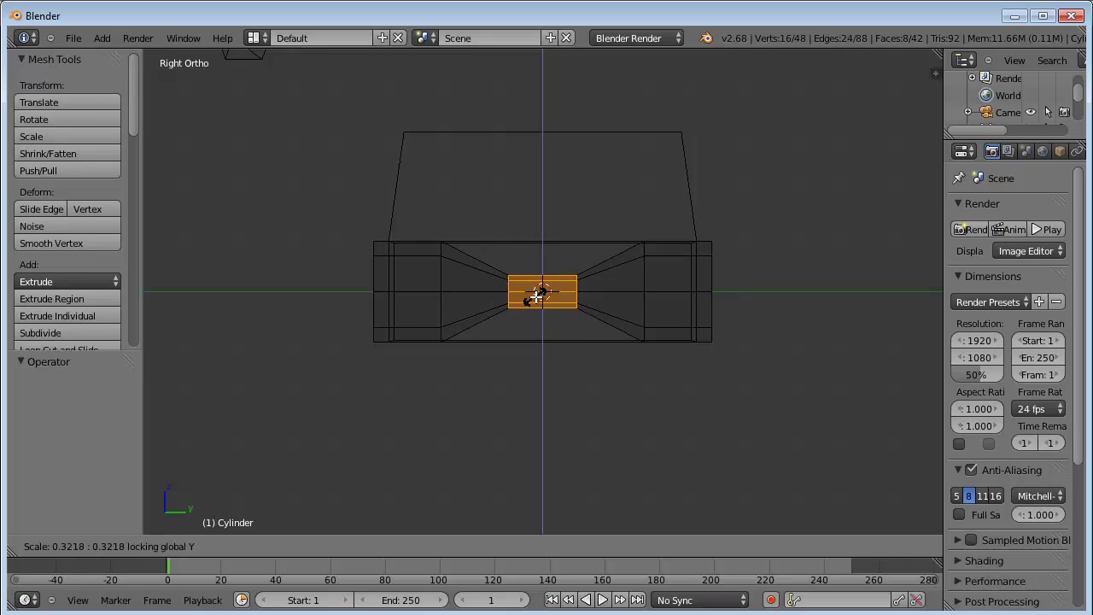
left_click(531, 300)
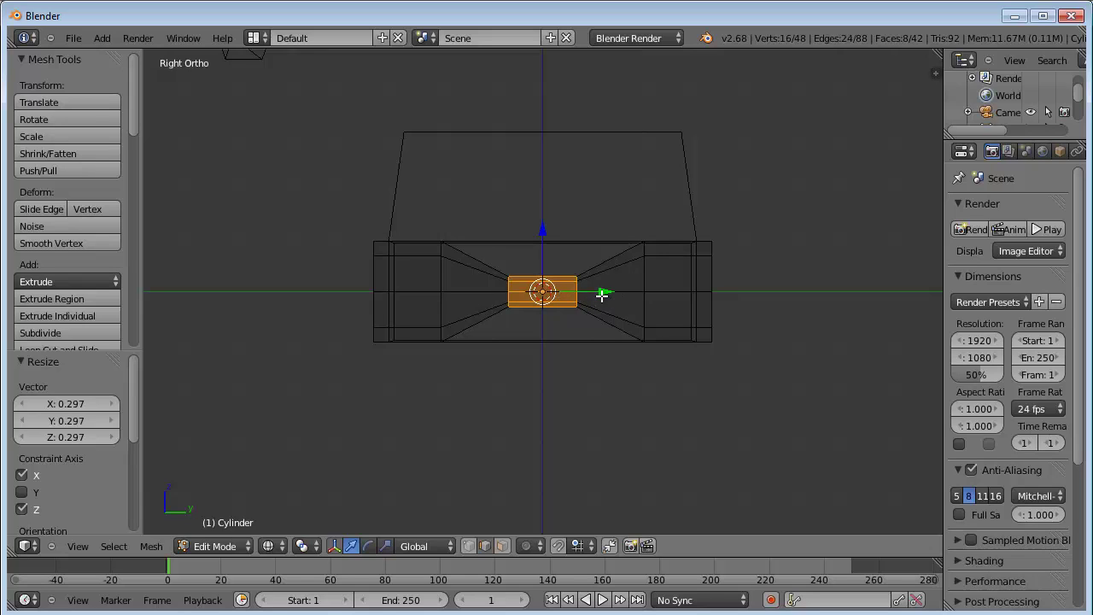
Step: Stretch the thin axle core to 3.886 along Y, then deselect all
key("s")
key("y")
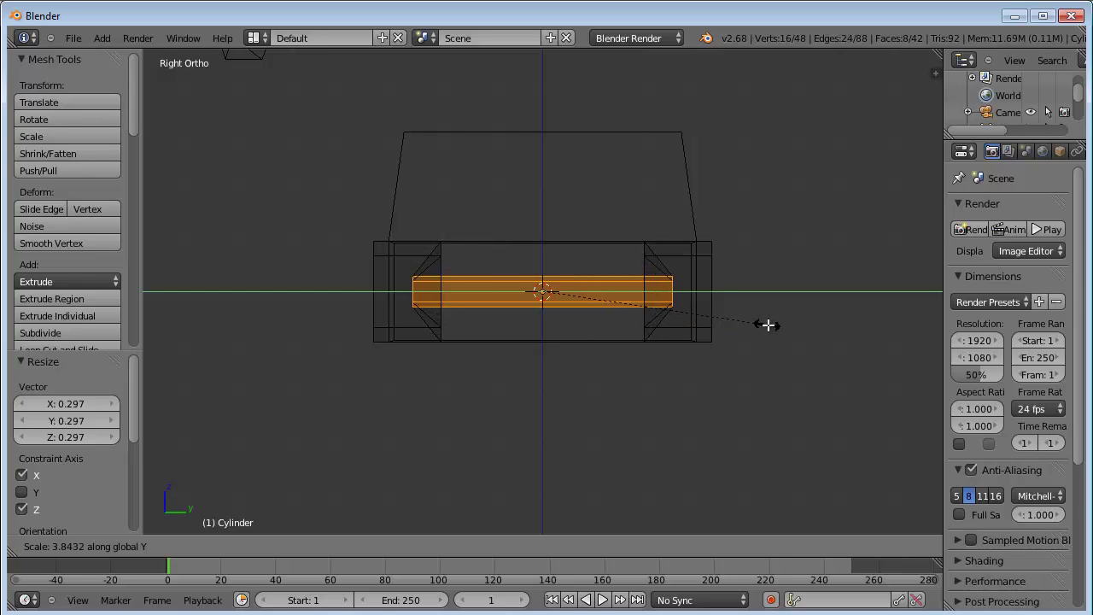
left_click(769, 325)
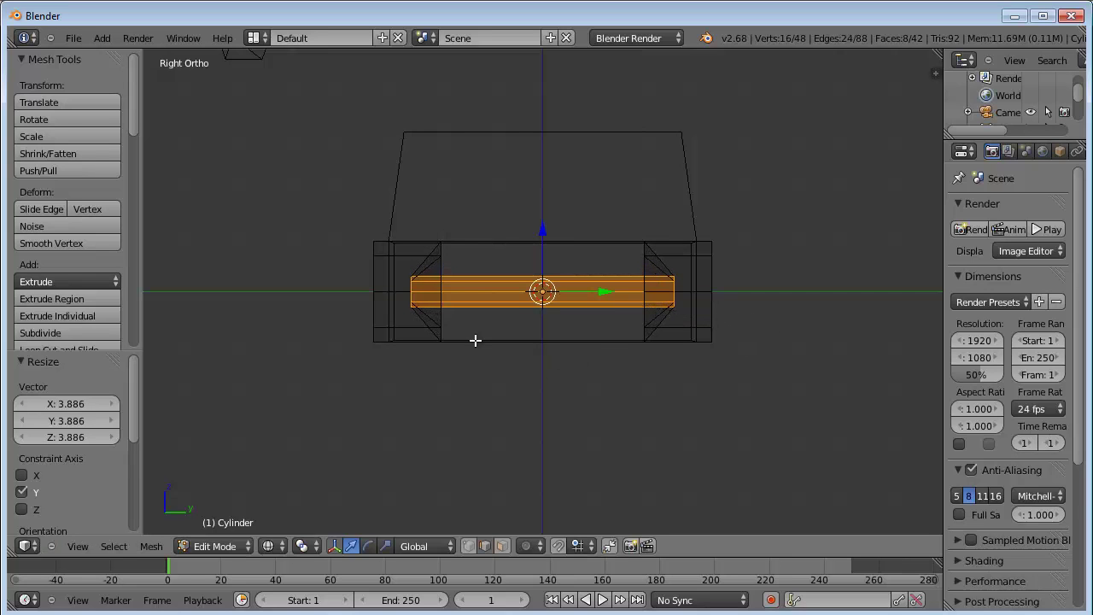
mouse_move(470, 281)
middle_mouse_down()
mouse_move(529, 312)
mouse_move(470, 281)
mouse_move(495, 291)
middle_mouse_up()
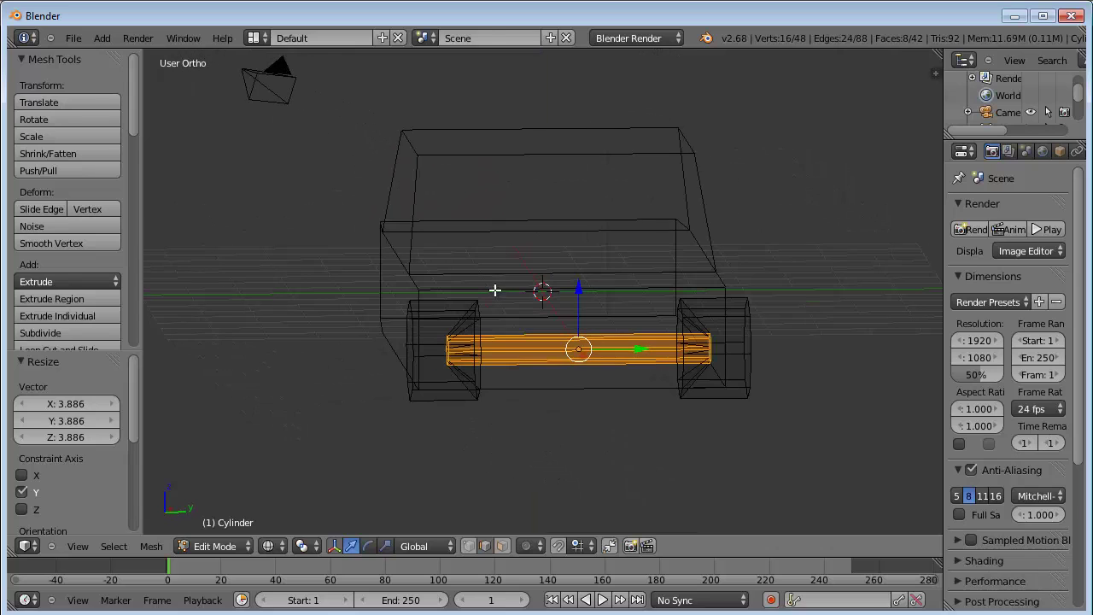
key("KP_3")
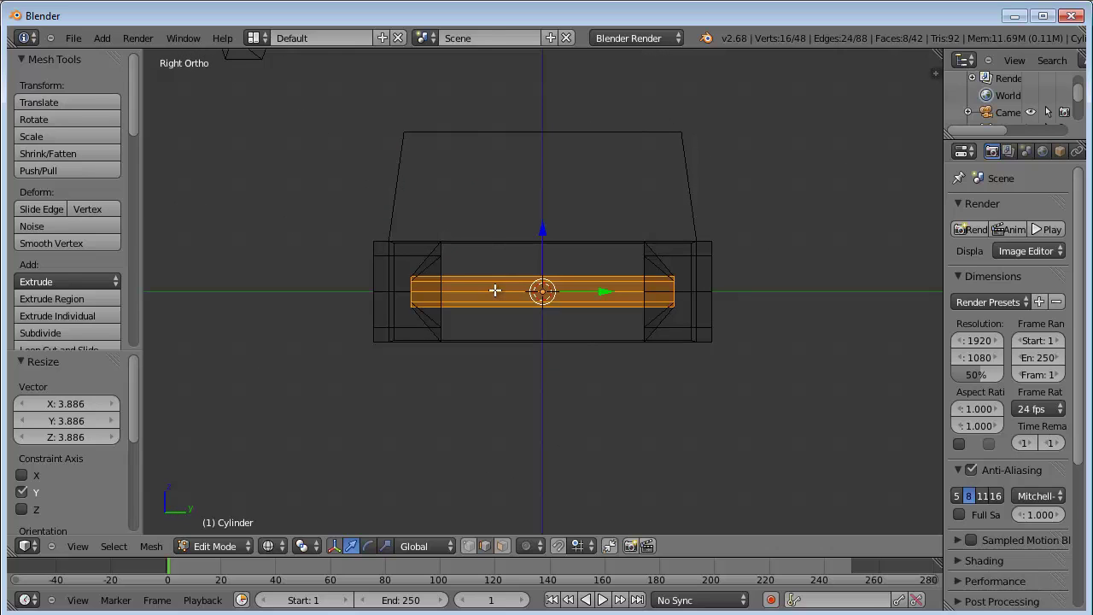
key("a")
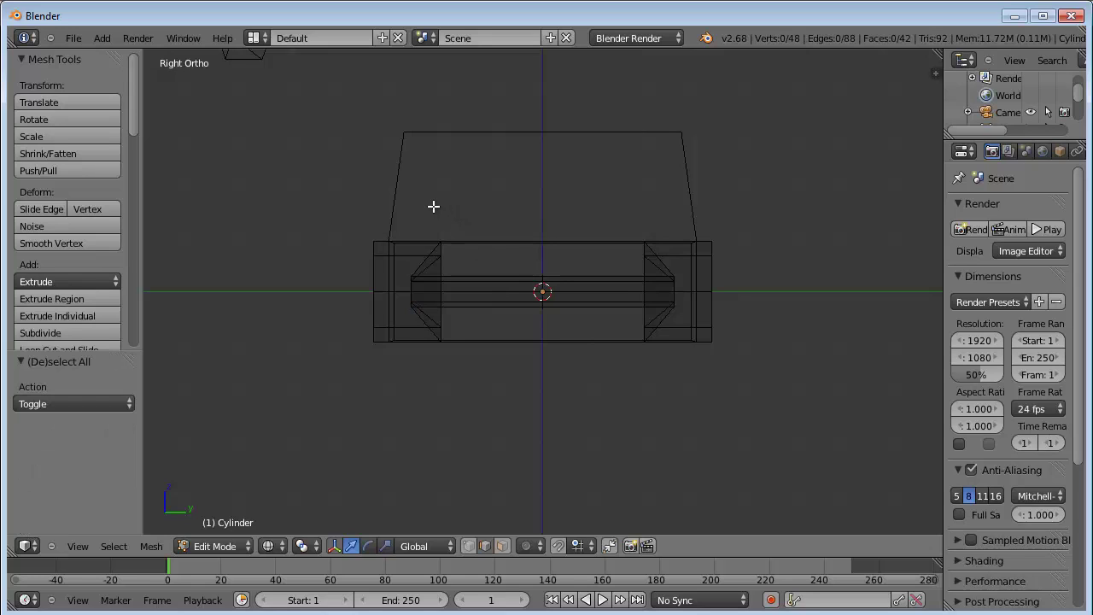
Step: Select both inner wheel edge loops and scale them to 1.318 along Y
key("b")
left_click_drag(431, 205, 470, 364)
key("b")
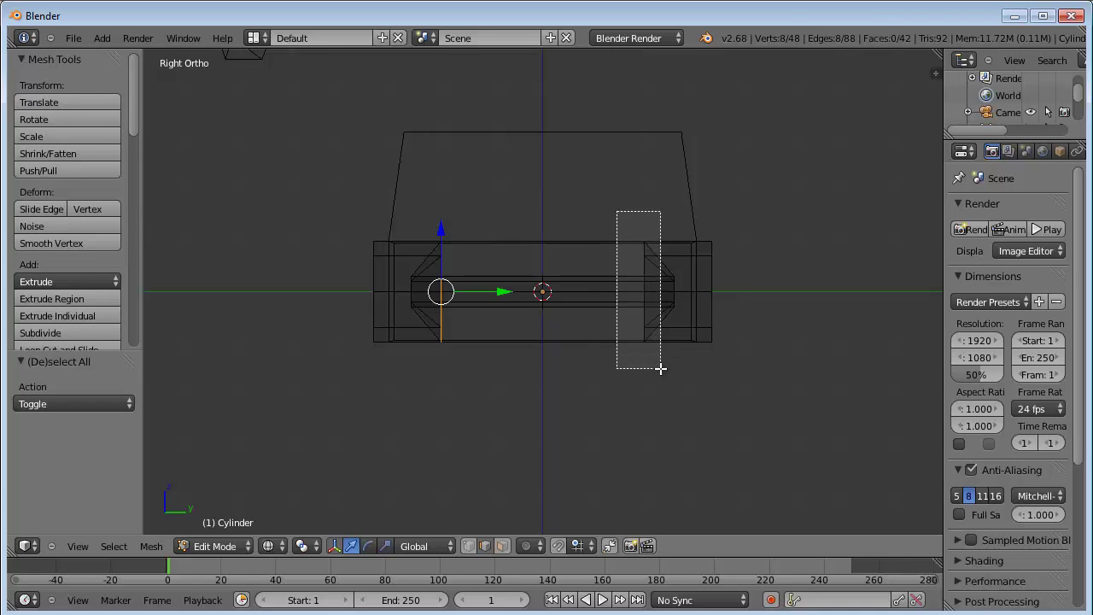
left_click_drag(649, 346, 660, 368)
key("s")
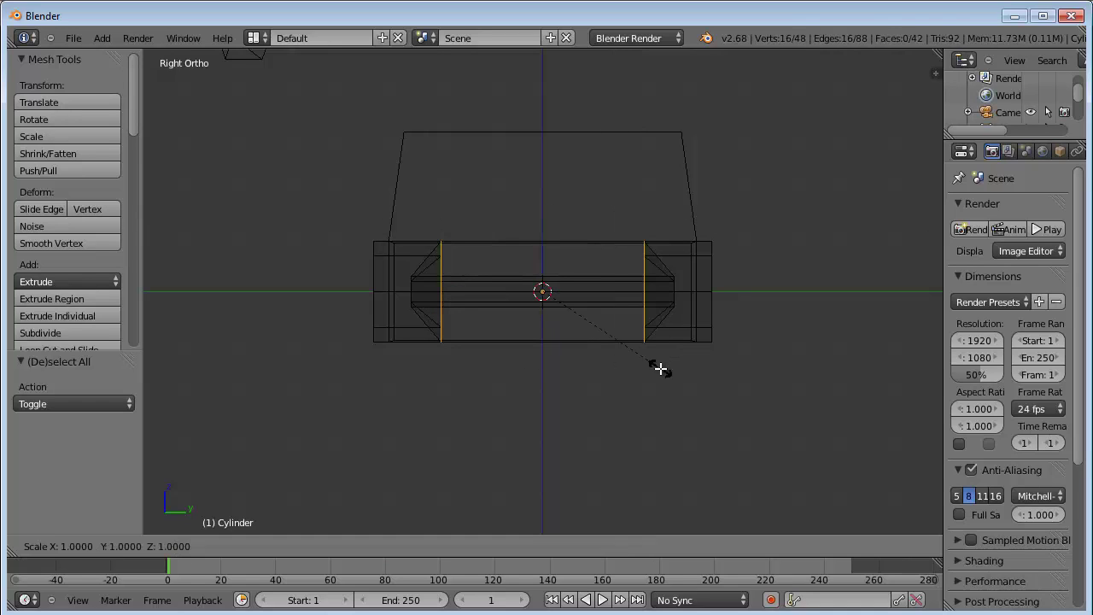
key("y")
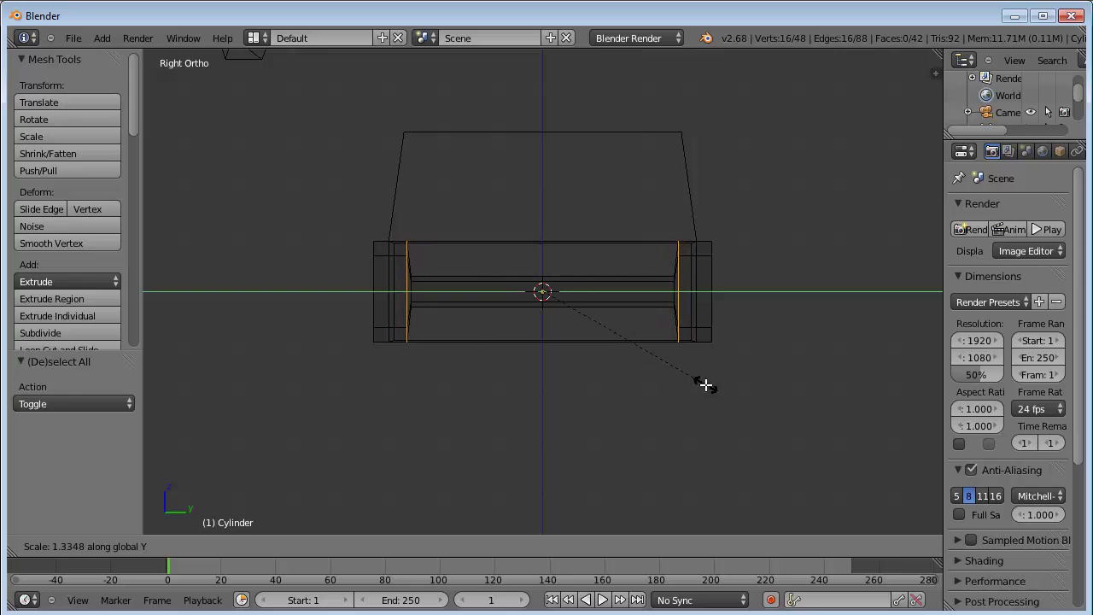
left_click(702, 385)
middle_click_drag(520, 296, 555, 310)
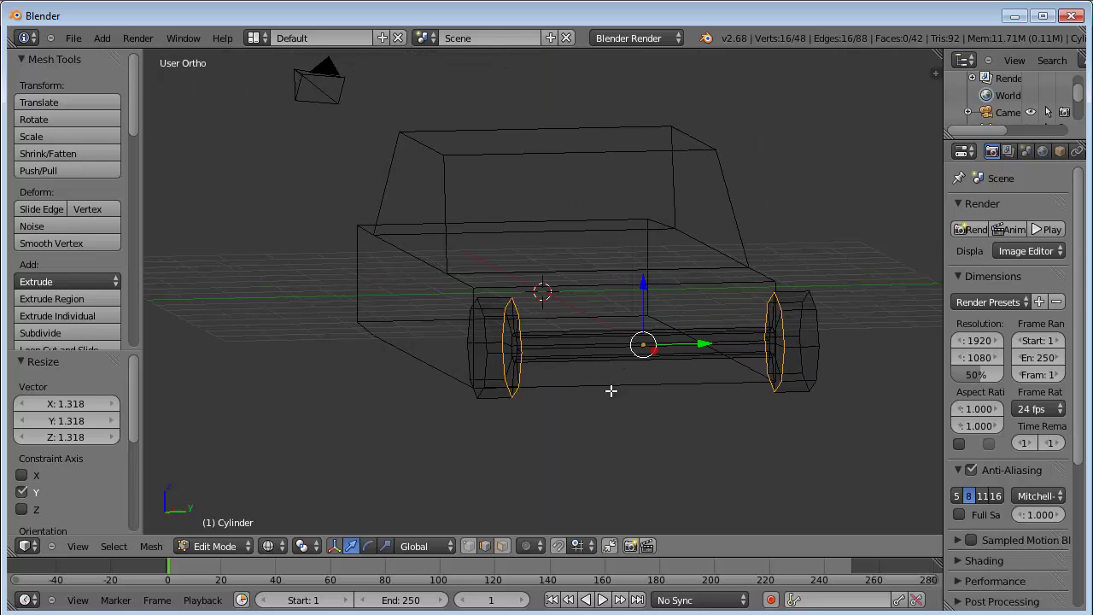
mouse_move(592, 370)
middle_mouse_down()
mouse_move(603, 355)
mouse_move(649, 373)
mouse_move(609, 339)
mouse_move(604, 346)
mouse_move(634, 313)
middle_mouse_up()
Step: Switch to solid shading, then try lowering the wheel geometry in Edit Mode and undo it
key("z")
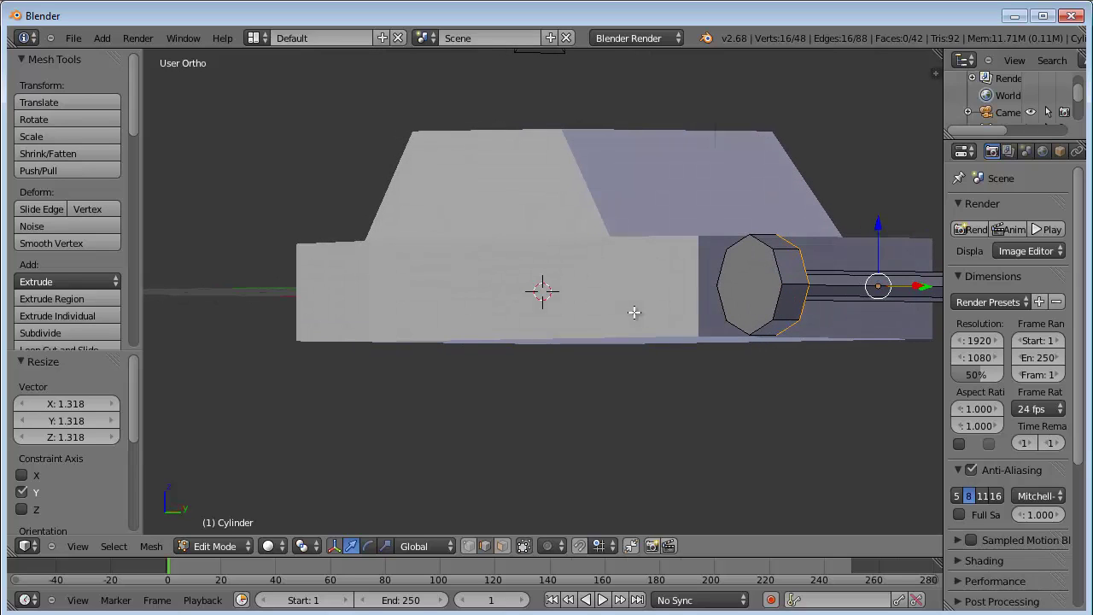
middle_click_drag(740, 291, 734, 295)
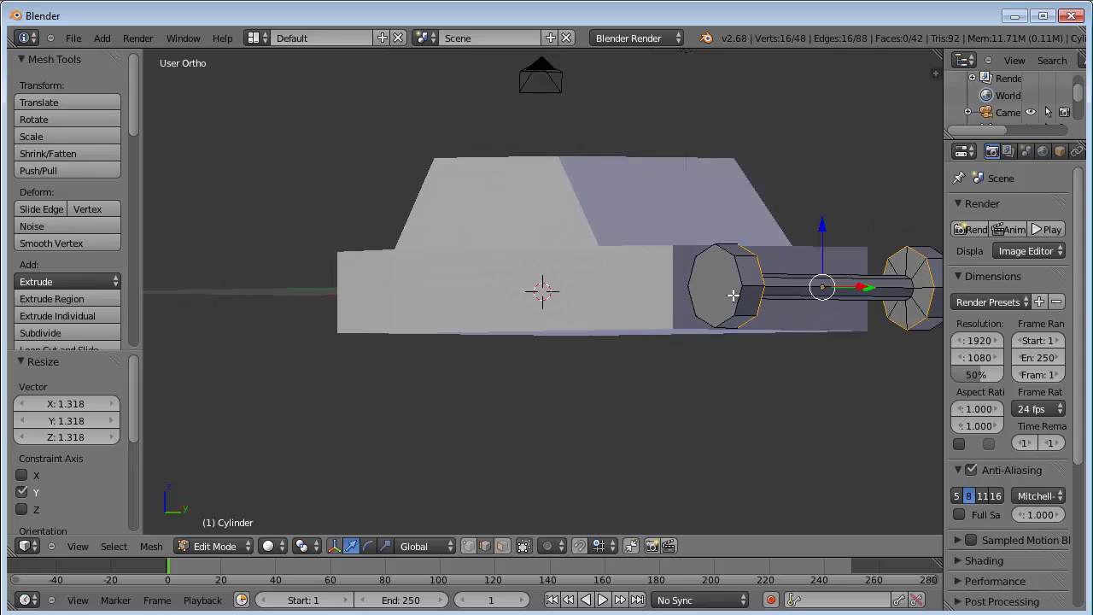
key("g")
key("z")
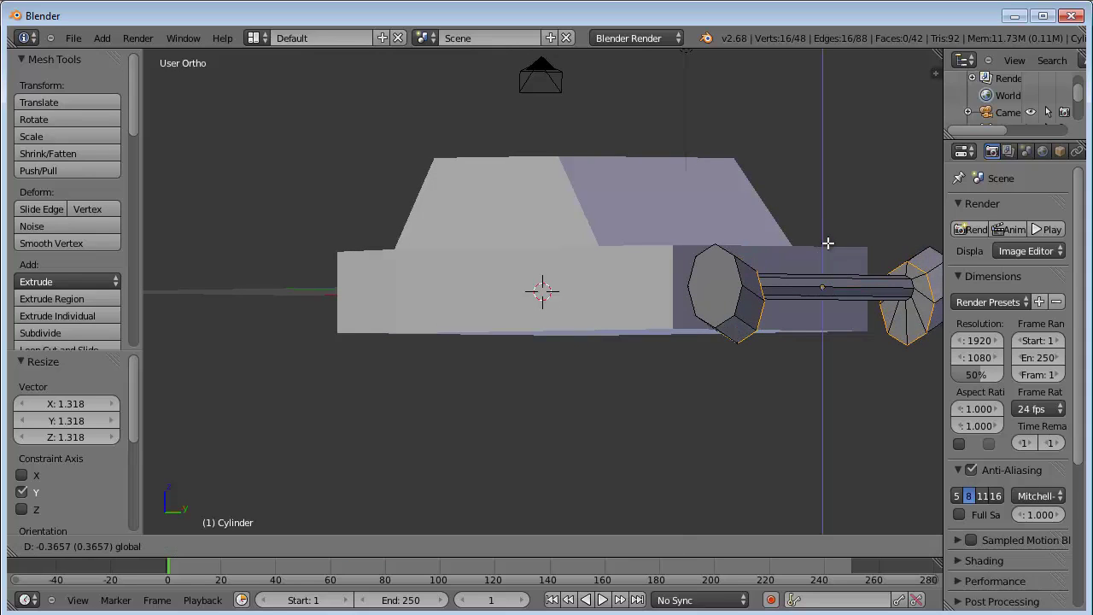
left_click(828, 245)
key("ctrl+z")
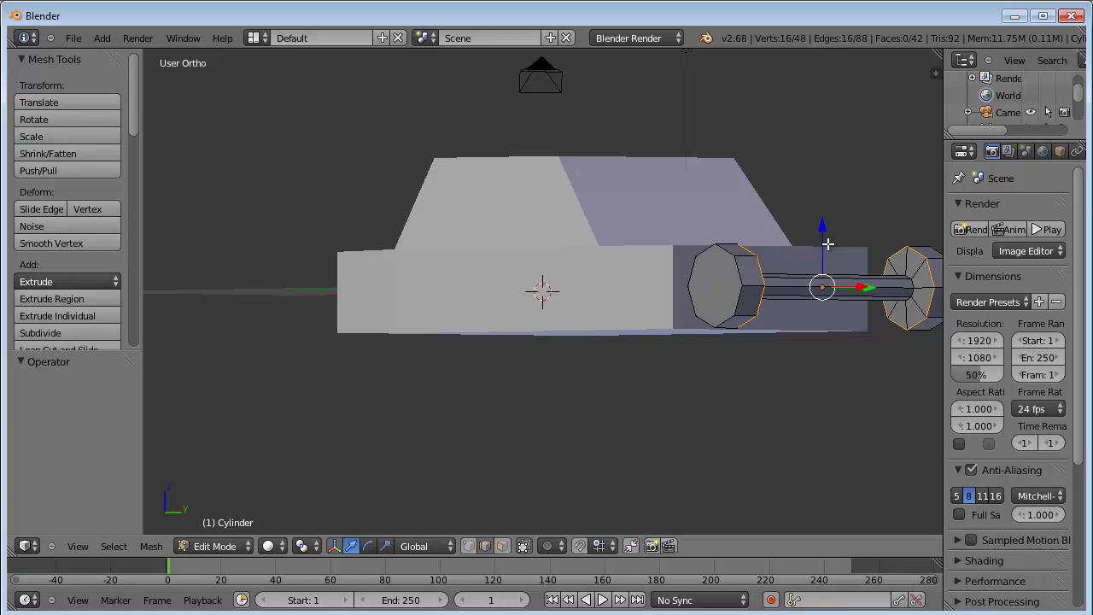
Step: In Object Mode, lower the wheel object −0.914 on Z and slide it −3.879 along X
key("Tab")
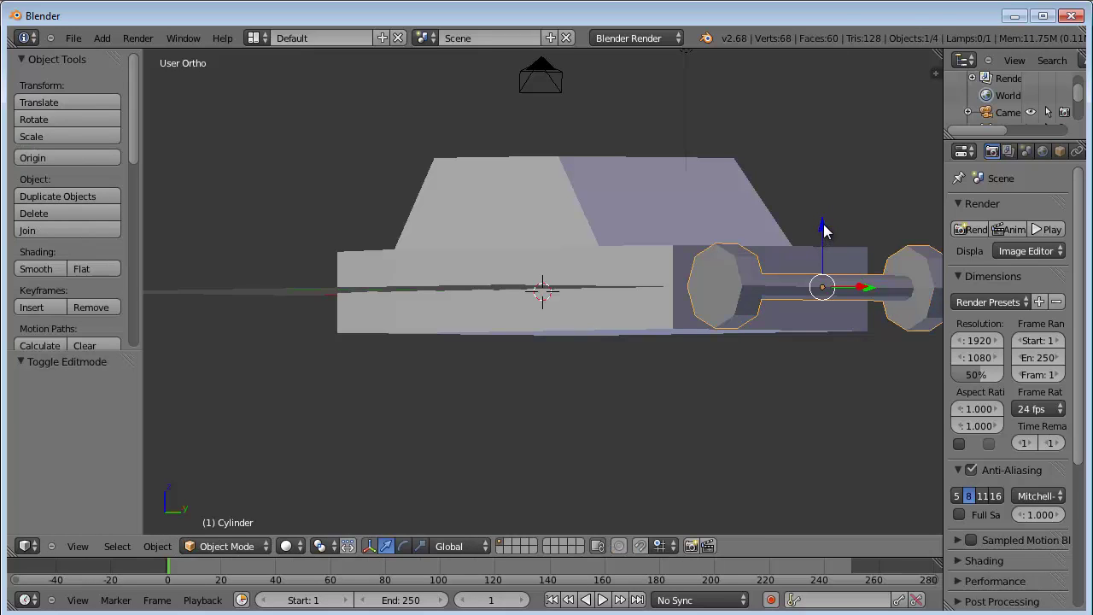
left_click_drag(823, 226, 828, 263)
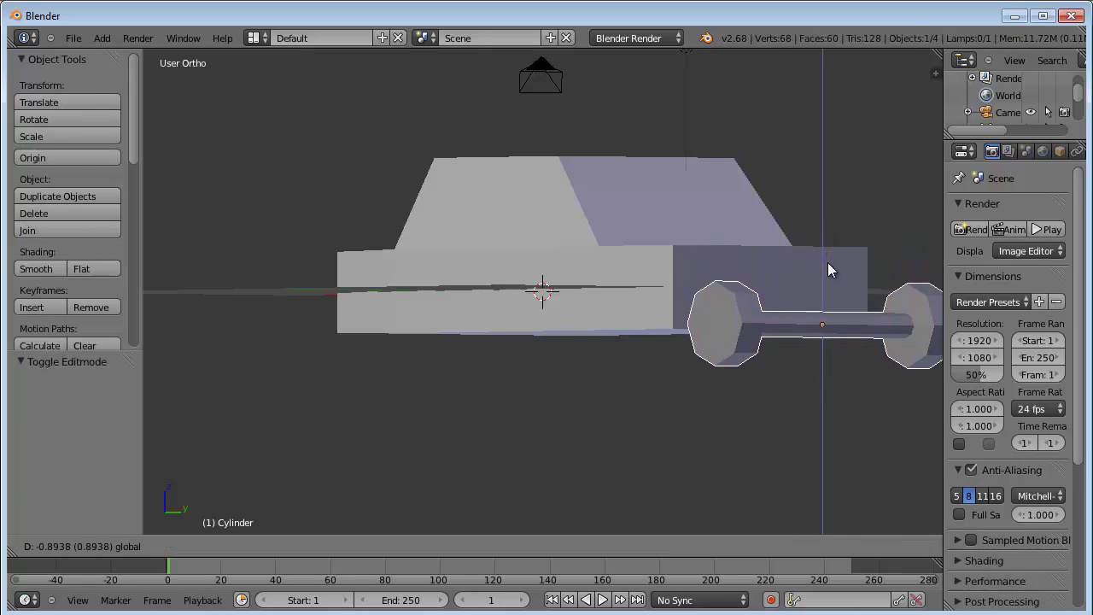
left_click(827, 262)
mouse_move(769, 301)
middle_mouse_down()
mouse_move(667, 291)
mouse_move(715, 300)
middle_mouse_up()
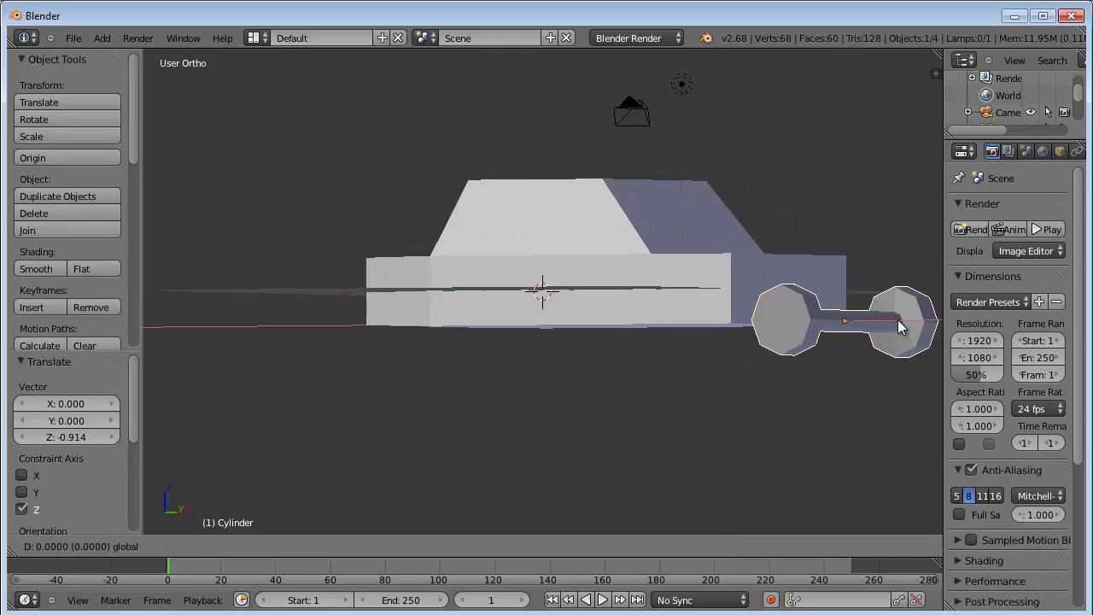
left_click_drag(894, 323, 783, 323)
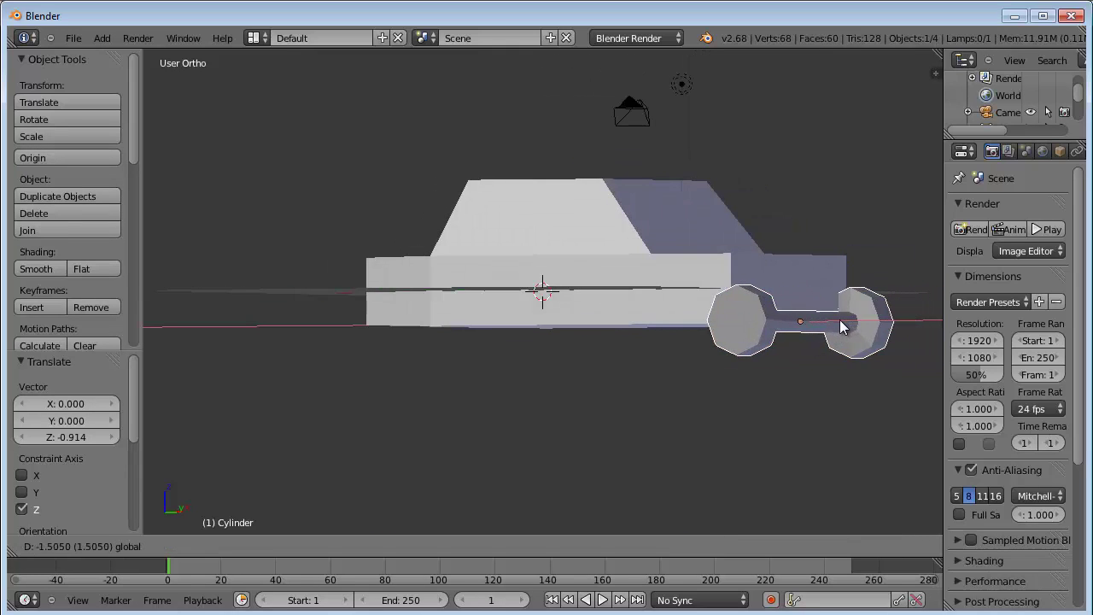
left_click(783, 321)
mouse_move(645, 311)
middle_mouse_down()
mouse_move(644, 281)
mouse_move(573, 245)
mouse_move(541, 252)
mouse_move(573, 234)
mouse_move(657, 269)
middle_mouse_up()
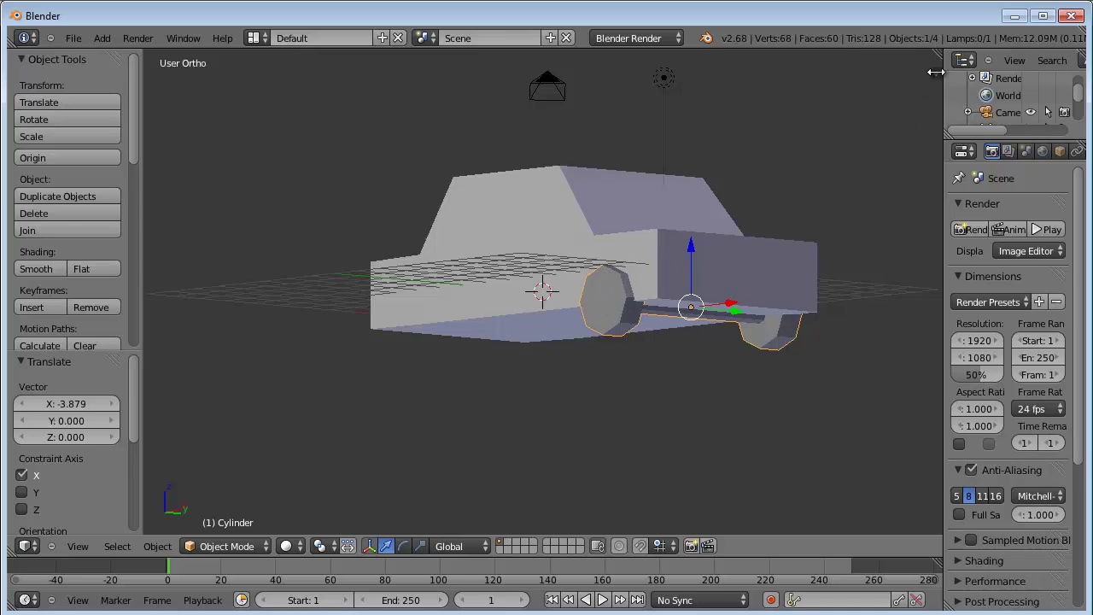
Step: Rename the Cylinder object to 'ruote anteriori' in the sidebar's Item panel
left_click(935, 71)
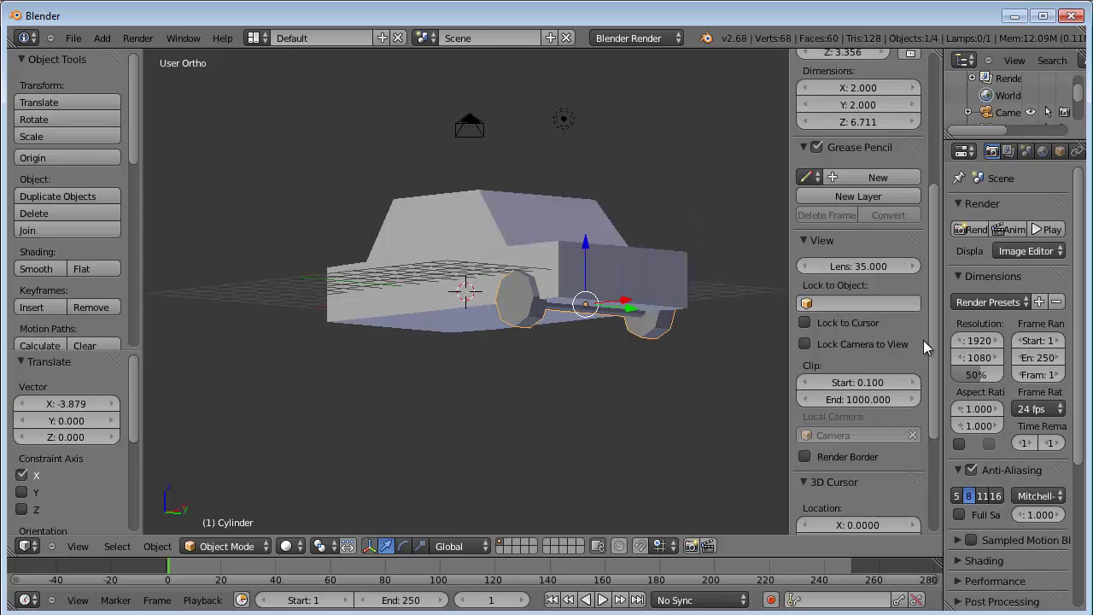
scroll(934, 329, "down", 2)
scroll(934, 384, "down", 2)
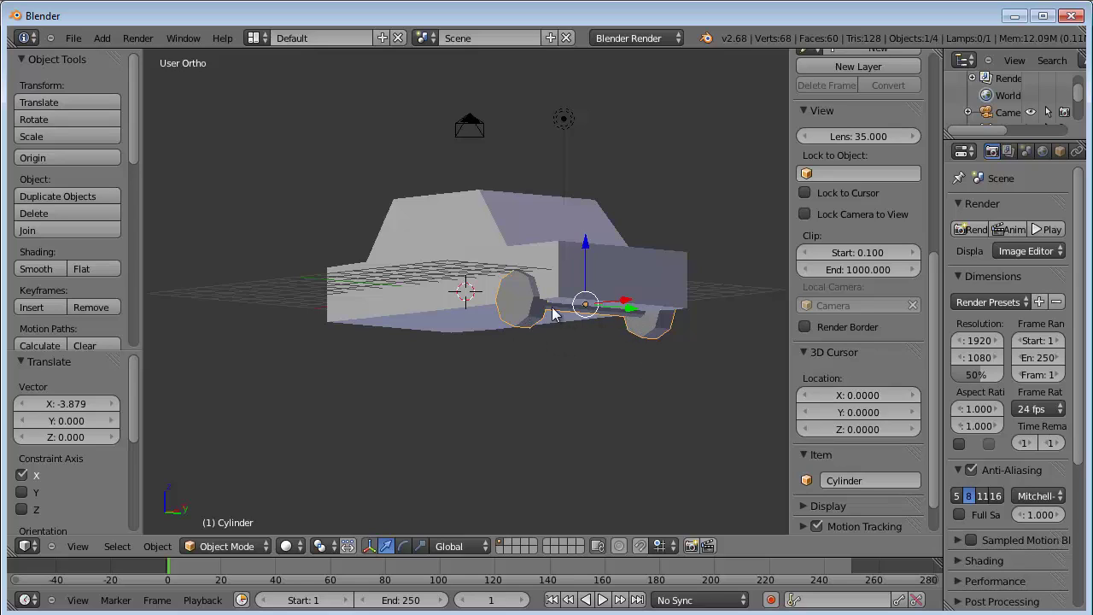
left_click(860, 484)
type("ruote anterior")
type("iori")
key("Return")
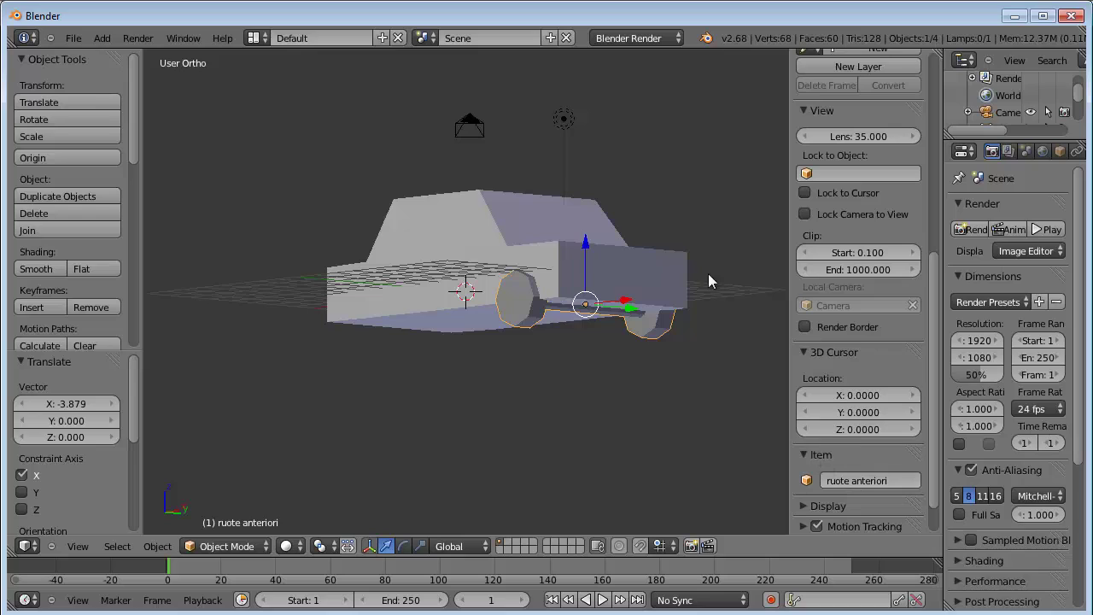
Step: Select the Cube and rename it 'corpo macchina'
right_click(514, 221)
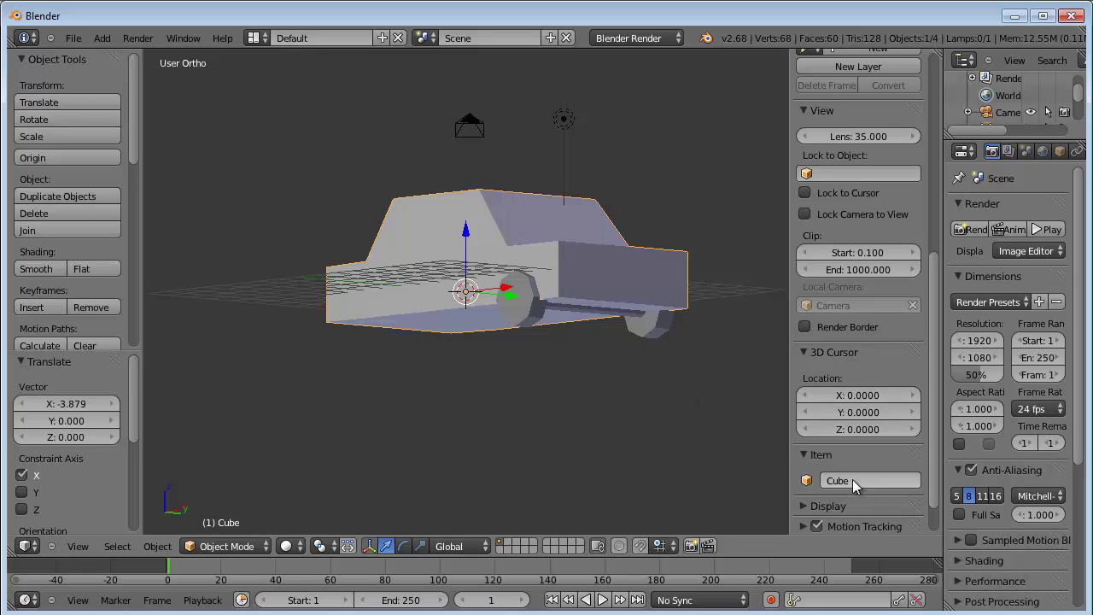
right_click(822, 481)
left_click(861, 479)
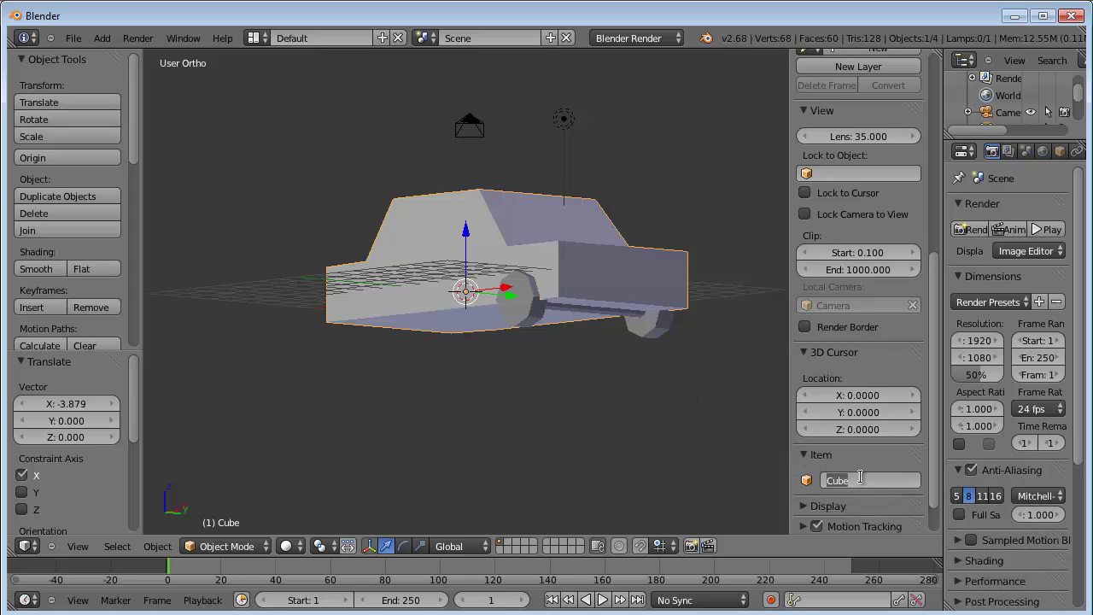
type("corpo macchina")
key("Return")
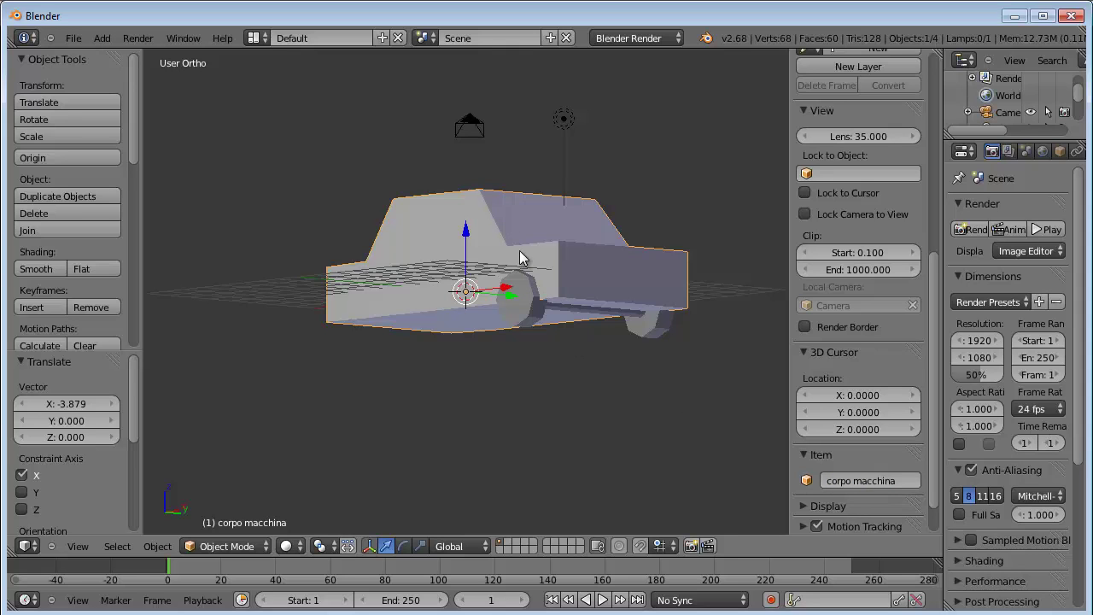
Step: Add a Boolean modifier to the corpo macchina body
mouse_move(519, 256)
middle_mouse_down()
mouse_move(524, 267)
mouse_move(507, 258)
middle_mouse_up()
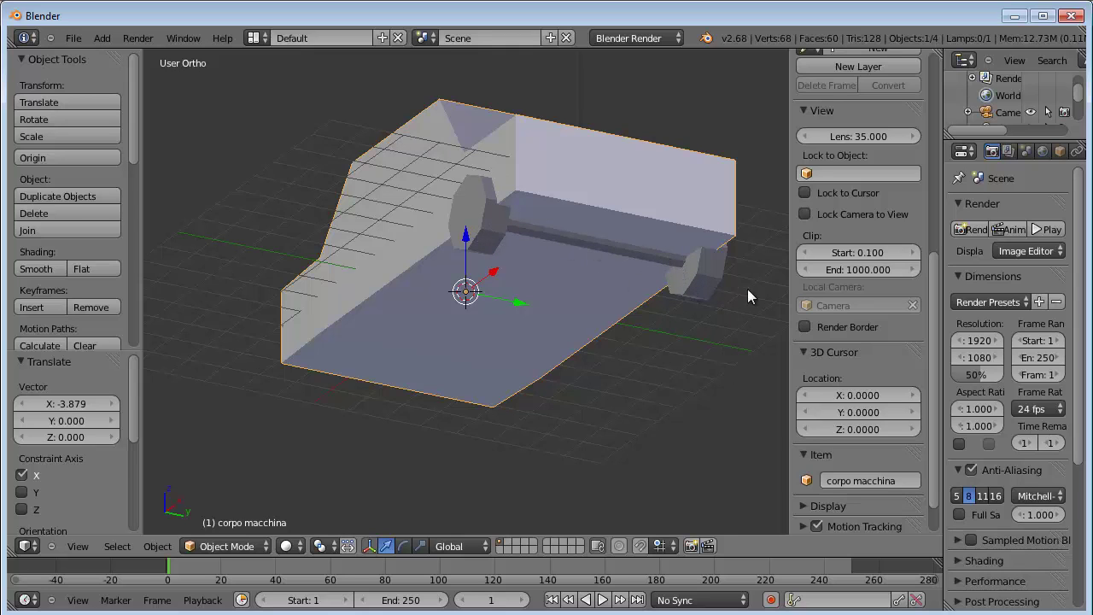
middle_click_drag(587, 225, 594, 209)
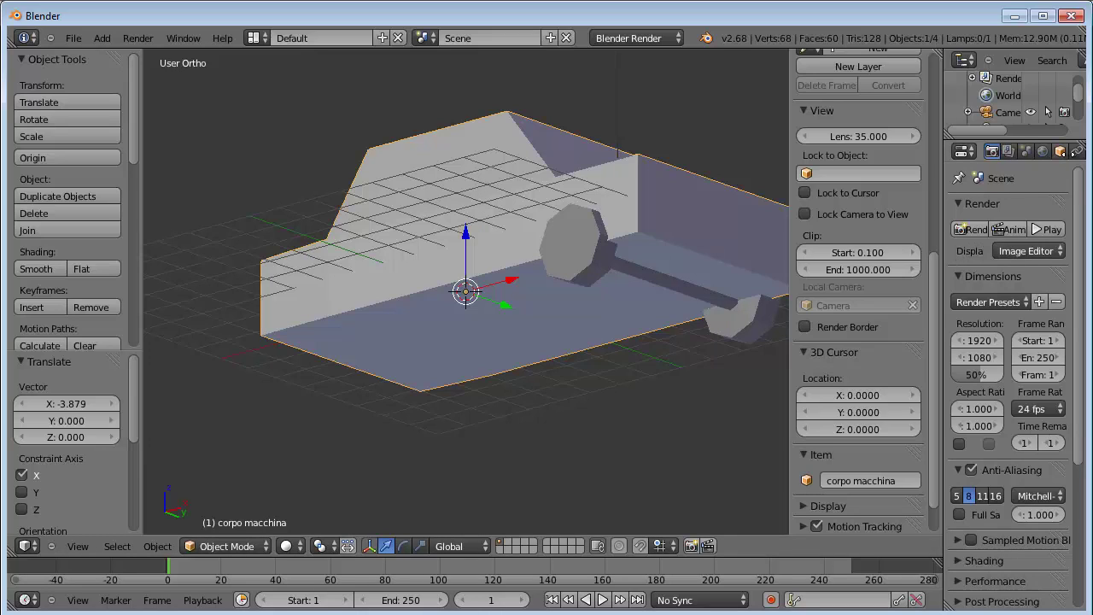
scroll(1050, 151, "down", 4)
left_click(1019, 152)
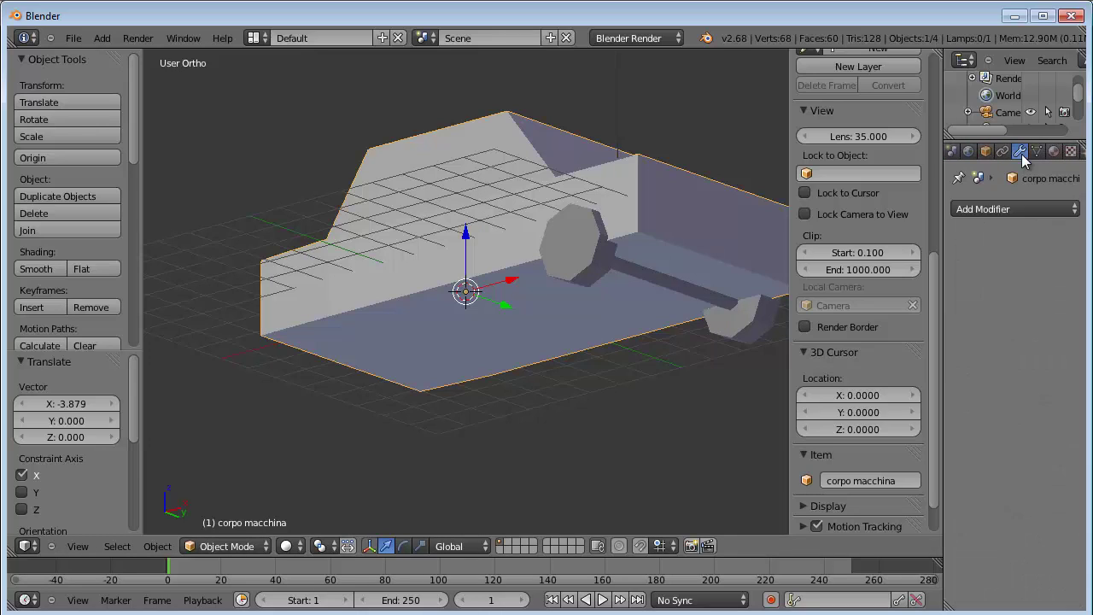
left_click(979, 210)
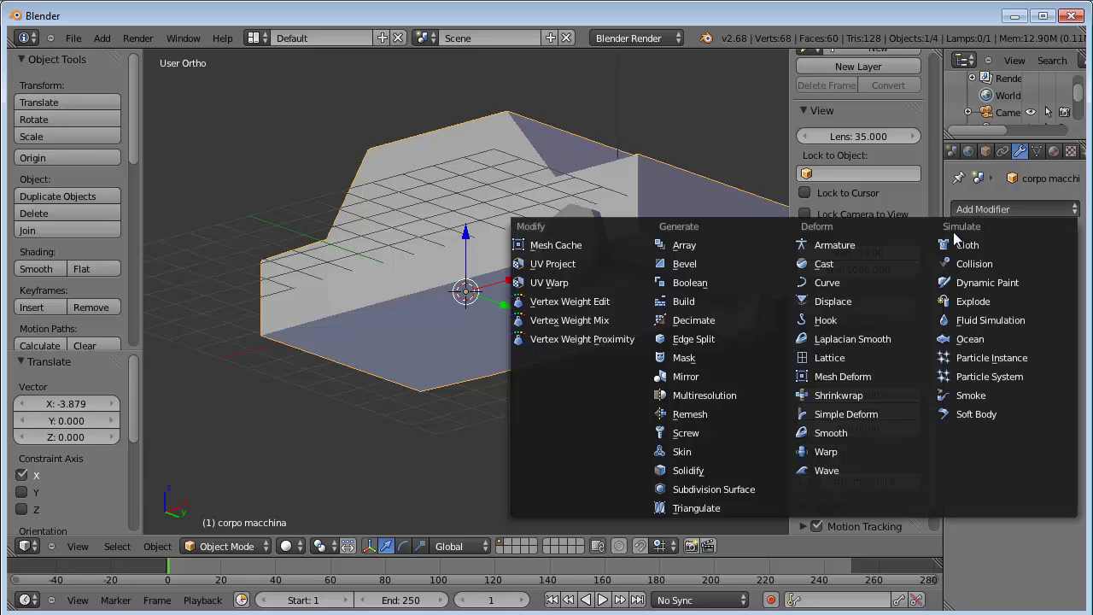
left_click(719, 282)
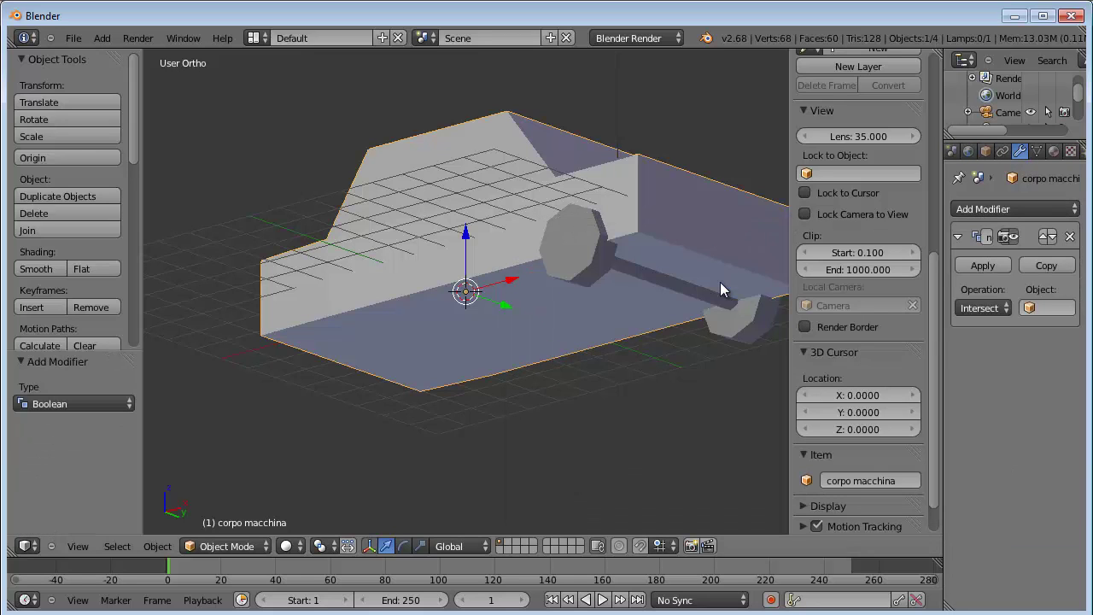
Step: Set the Boolean to Difference with ruote anteriori, apply it, then lower the front wheels
left_click(982, 308)
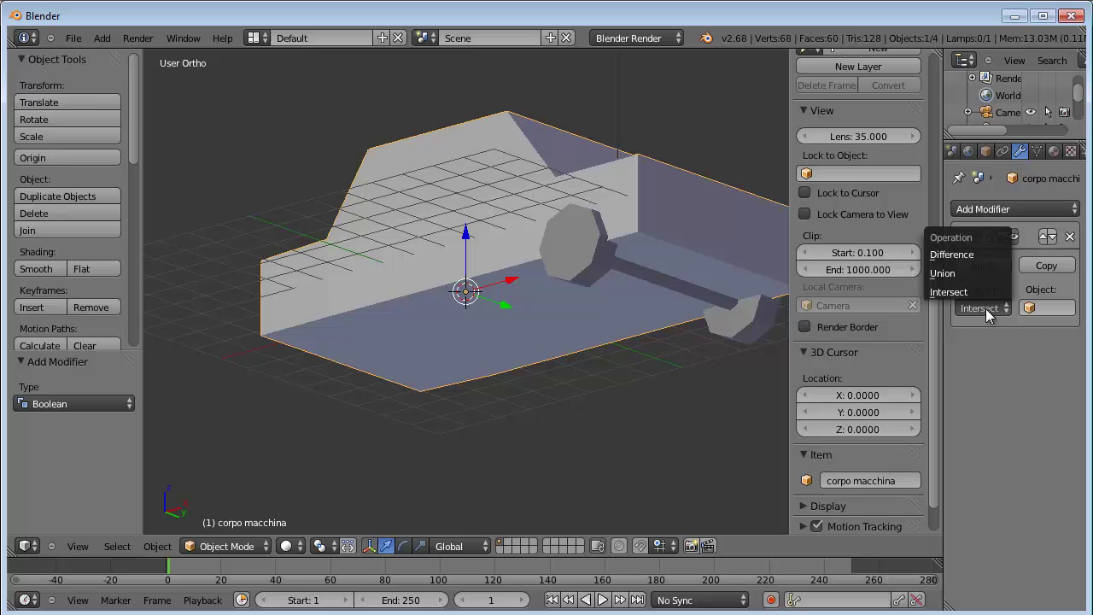
left_click(965, 258)
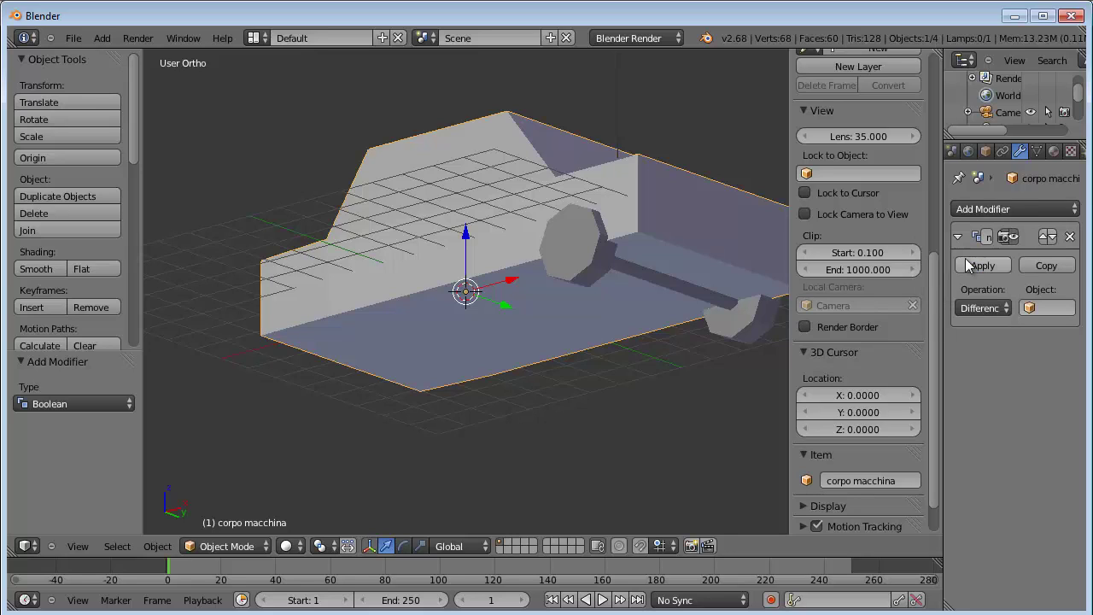
left_click(1030, 309)
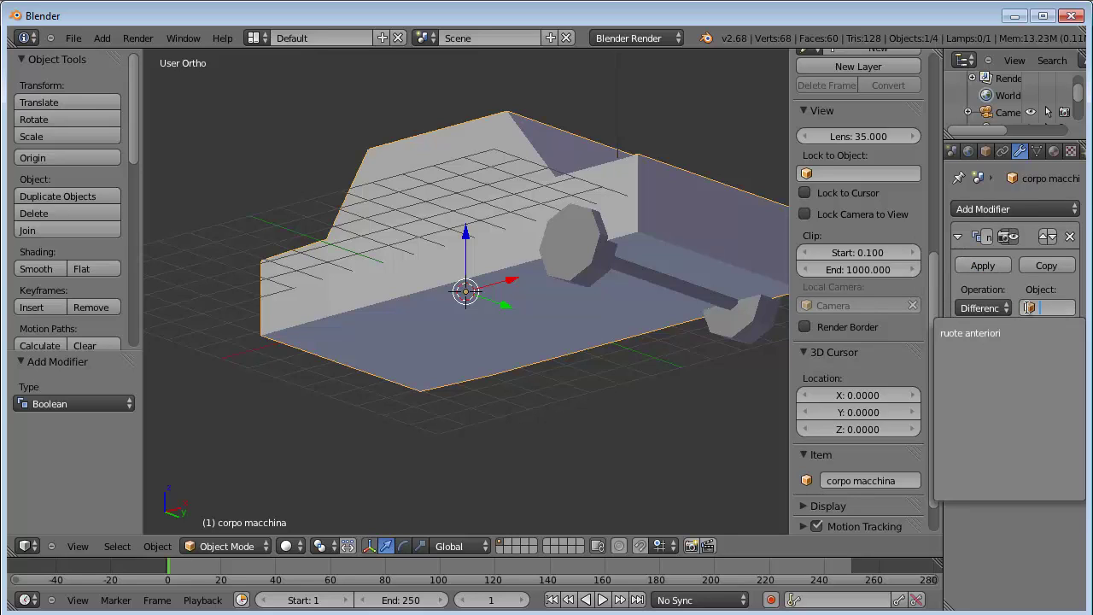
left_click(991, 340)
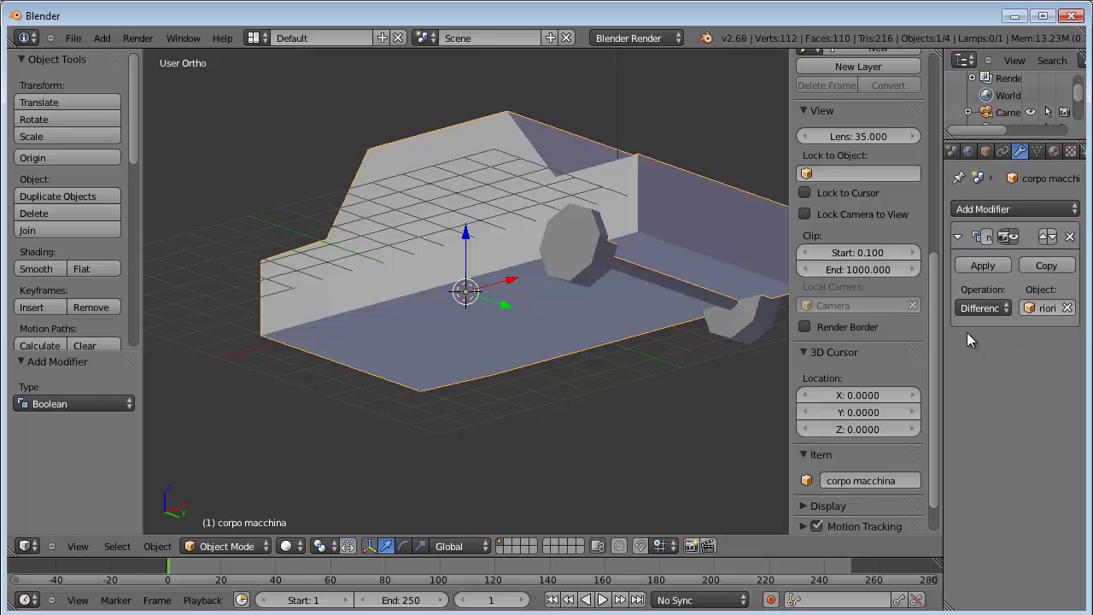
left_click(986, 269)
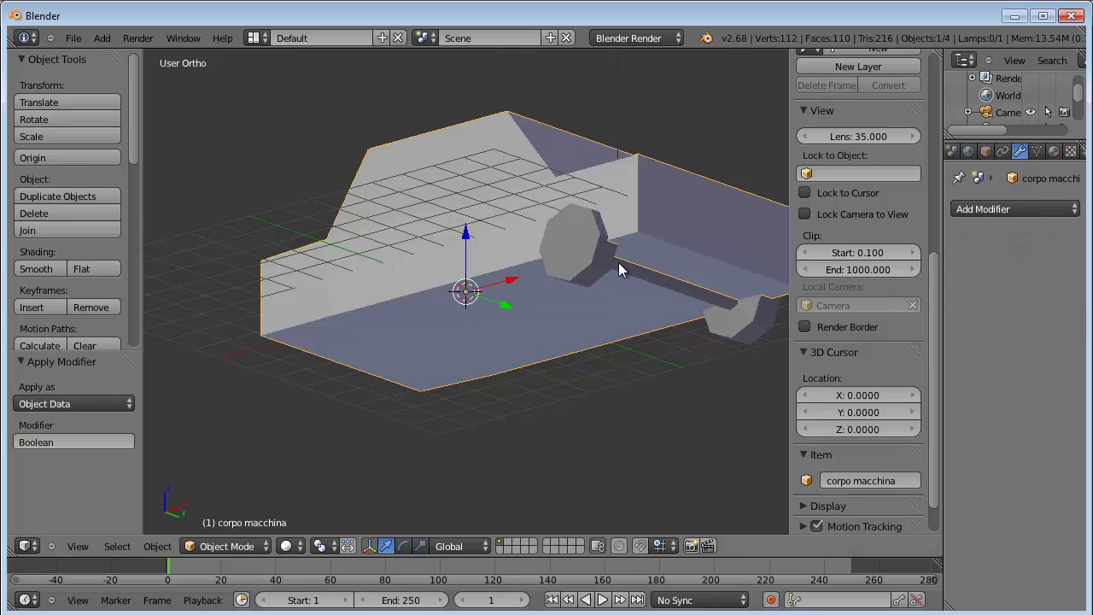
right_click(580, 247)
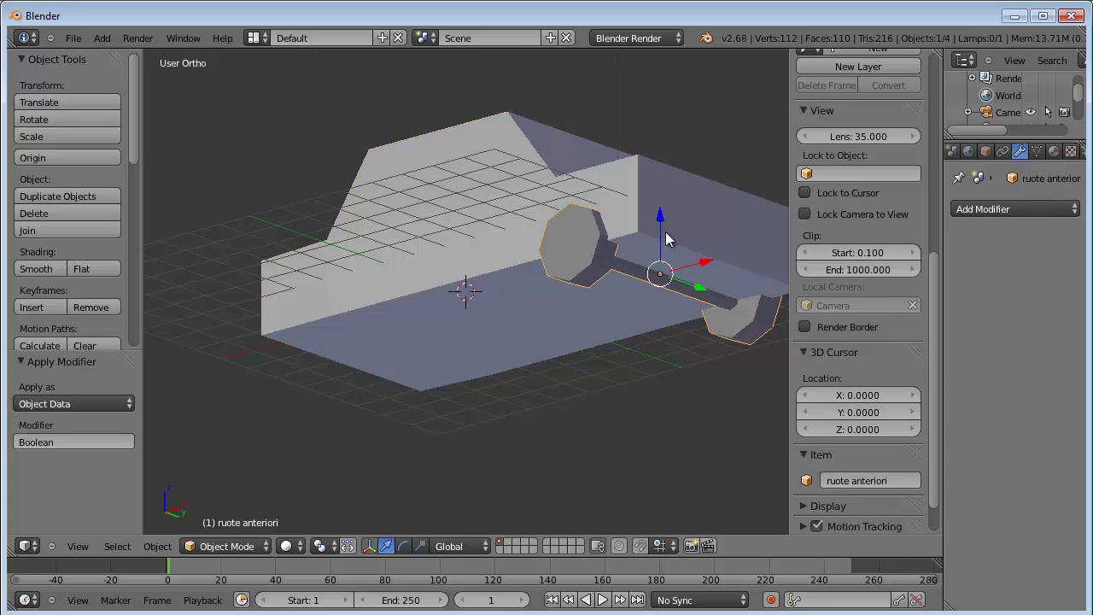
left_click_drag(660, 224, 672, 307)
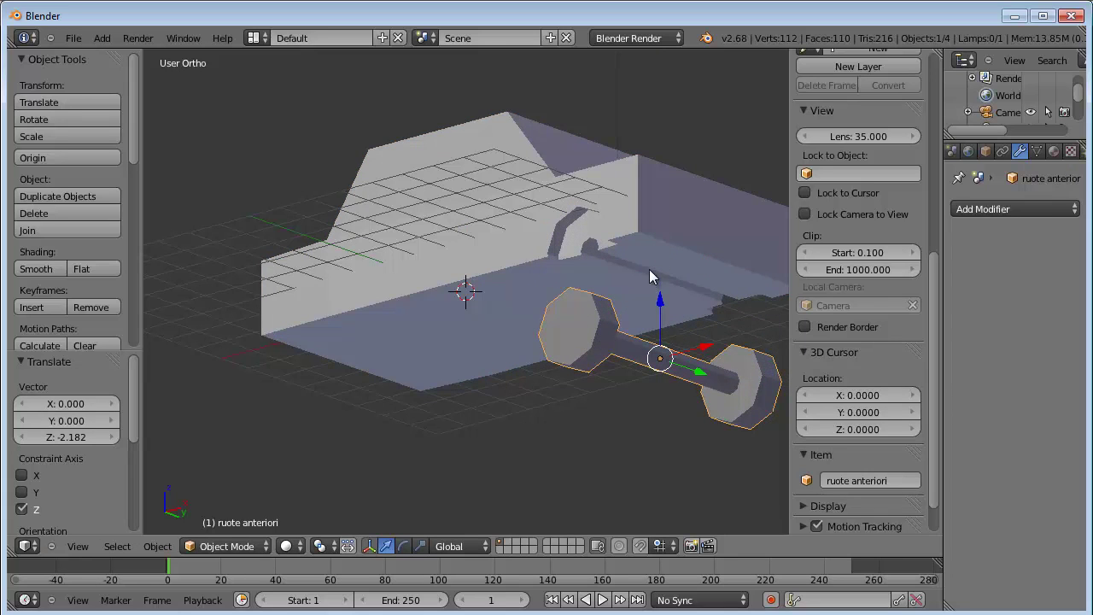
Step: Undo lowering the front wheels and duplicate the axle with Shift+D
mouse_move(649, 269)
middle_mouse_down()
mouse_move(649, 214)
mouse_move(705, 270)
mouse_move(657, 299)
mouse_move(468, 288)
mouse_move(681, 298)
mouse_move(631, 287)
mouse_move(660, 294)
mouse_move(622, 335)
middle_mouse_up()
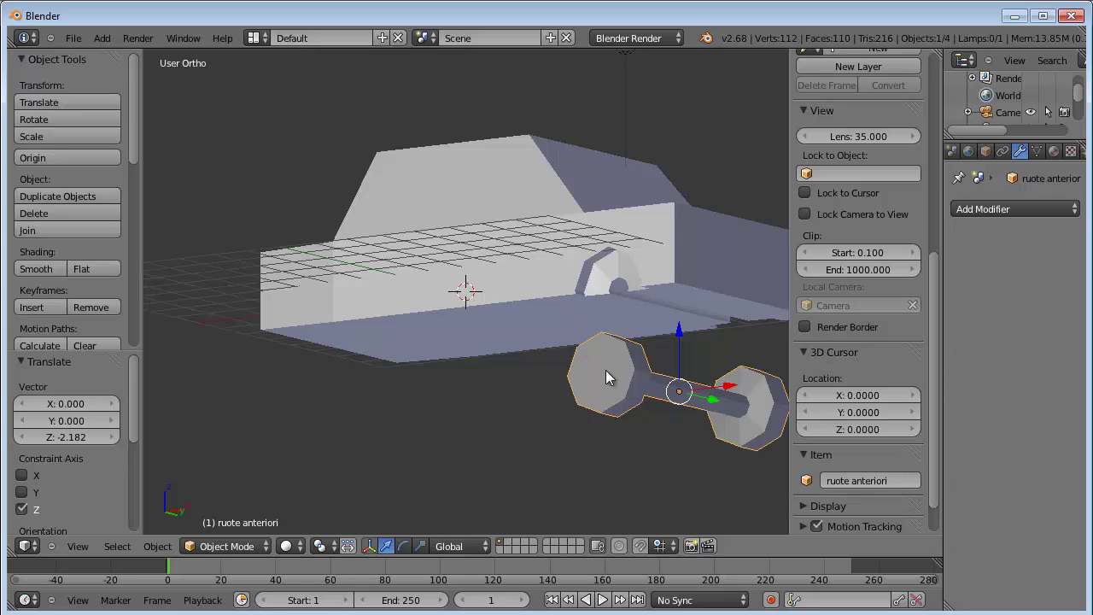
key("ctrl+z")
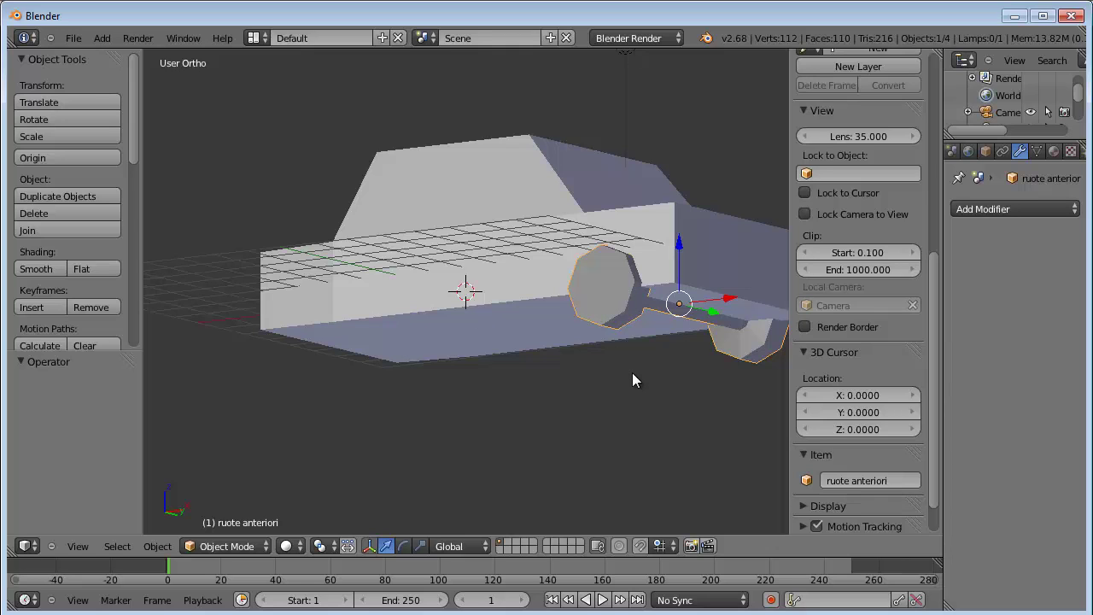
key("shift+d")
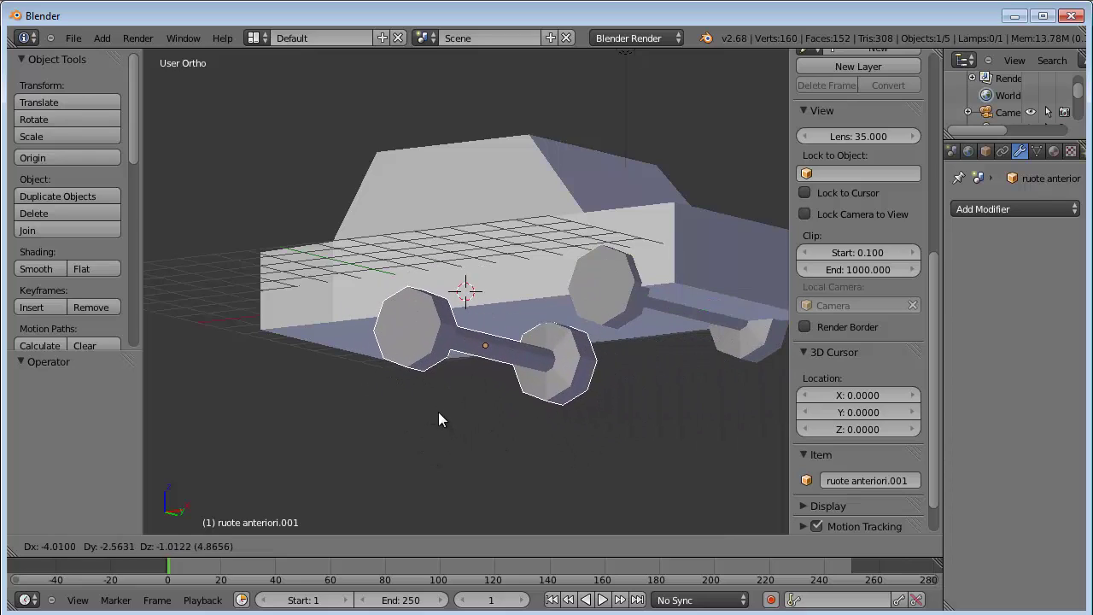
Step: Place the duplicate under the car's rear, moved −8.232 along X
key("y")
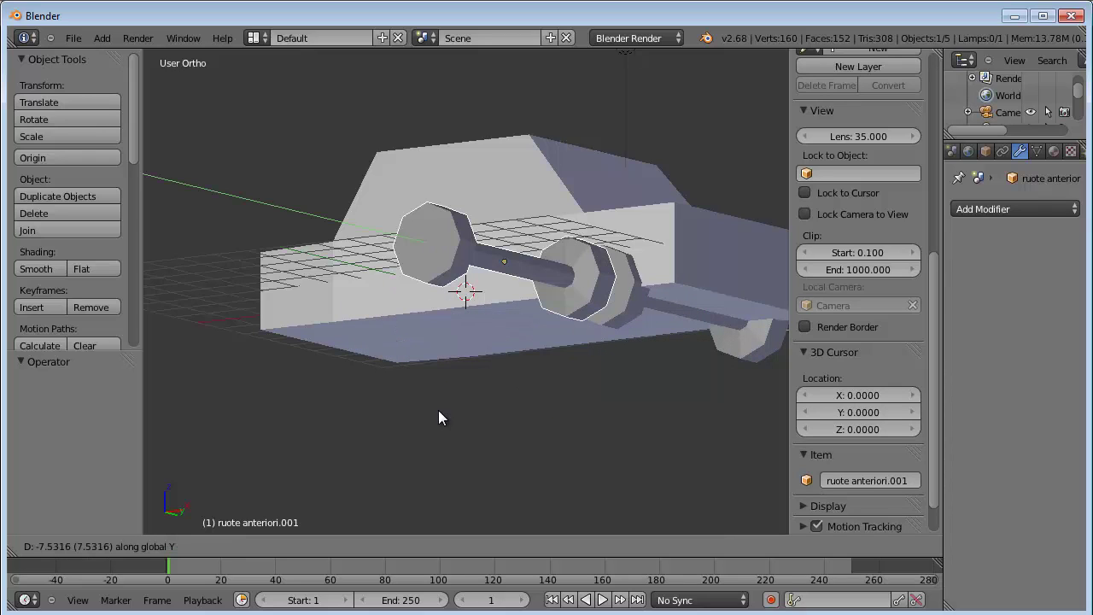
key("x")
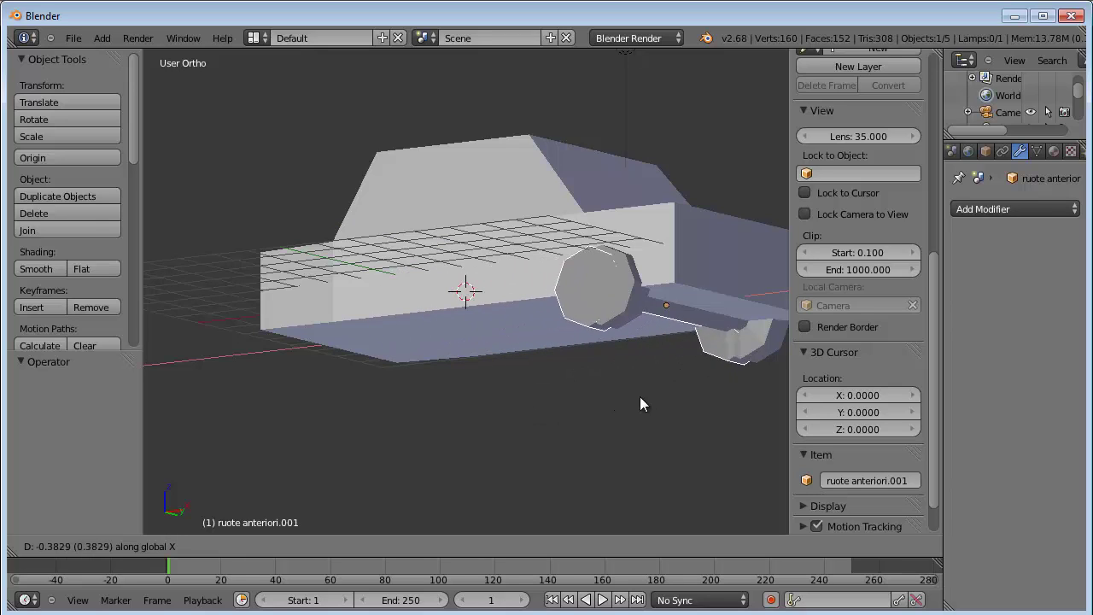
left_click(356, 406)
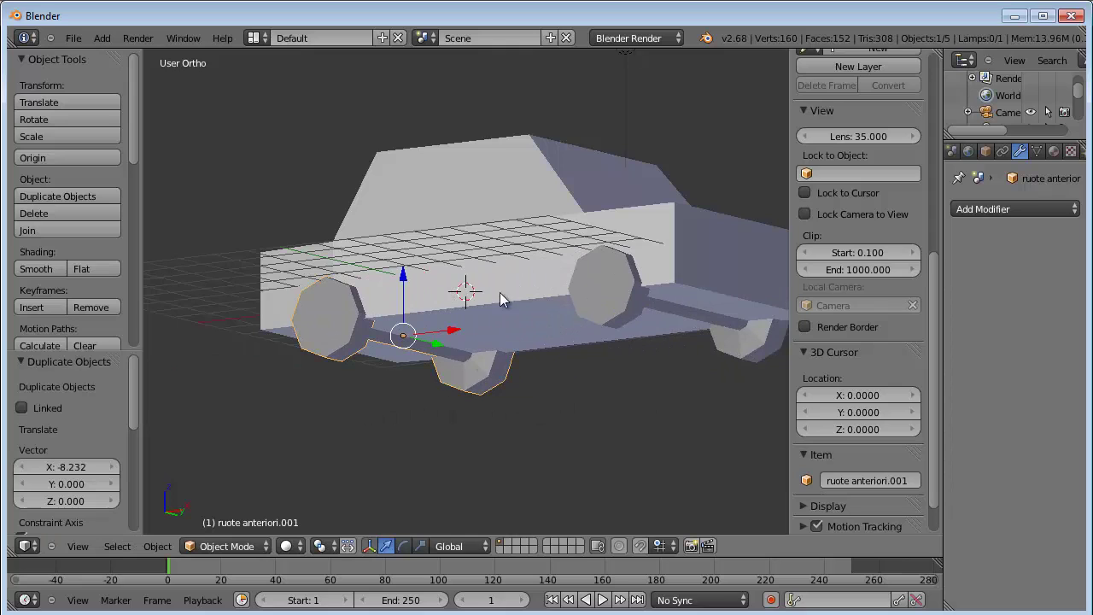
mouse_move(499, 292)
middle_mouse_down()
mouse_move(519, 290)
mouse_move(556, 311)
middle_mouse_up()
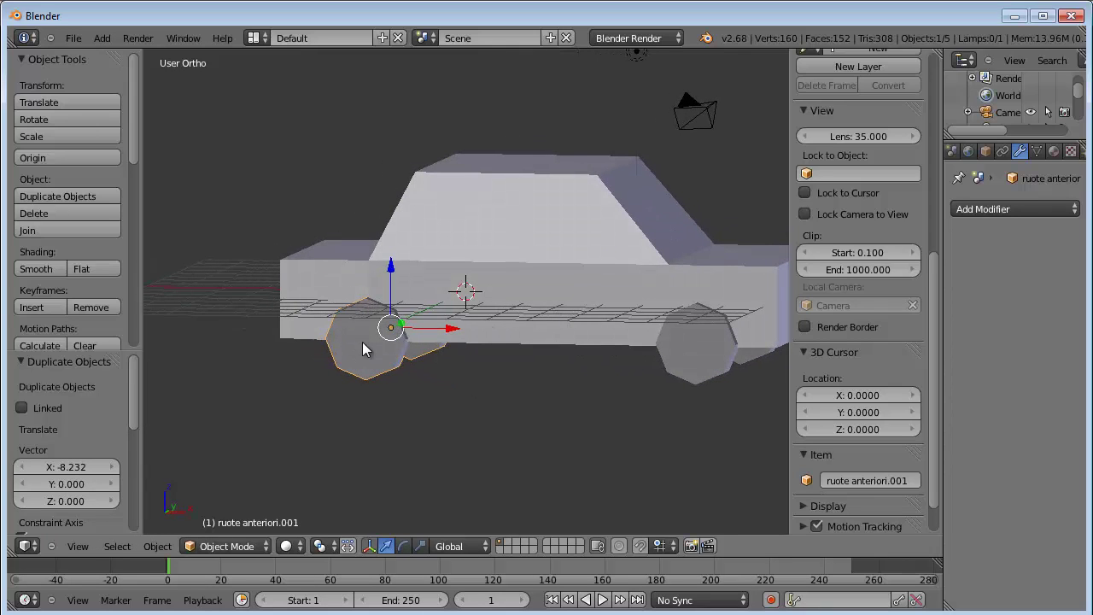
Step: Rename the copied axle to 'ruote posteriori' in the Item panel
left_click(885, 483)
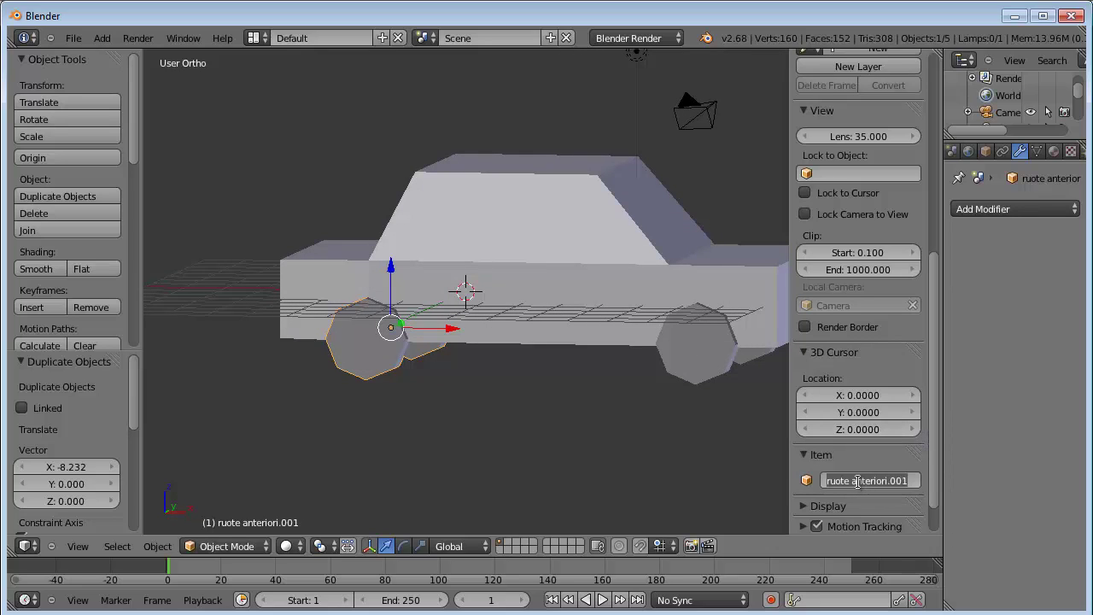
left_click_drag(856, 480, 931, 485)
type("a")
type("pos")
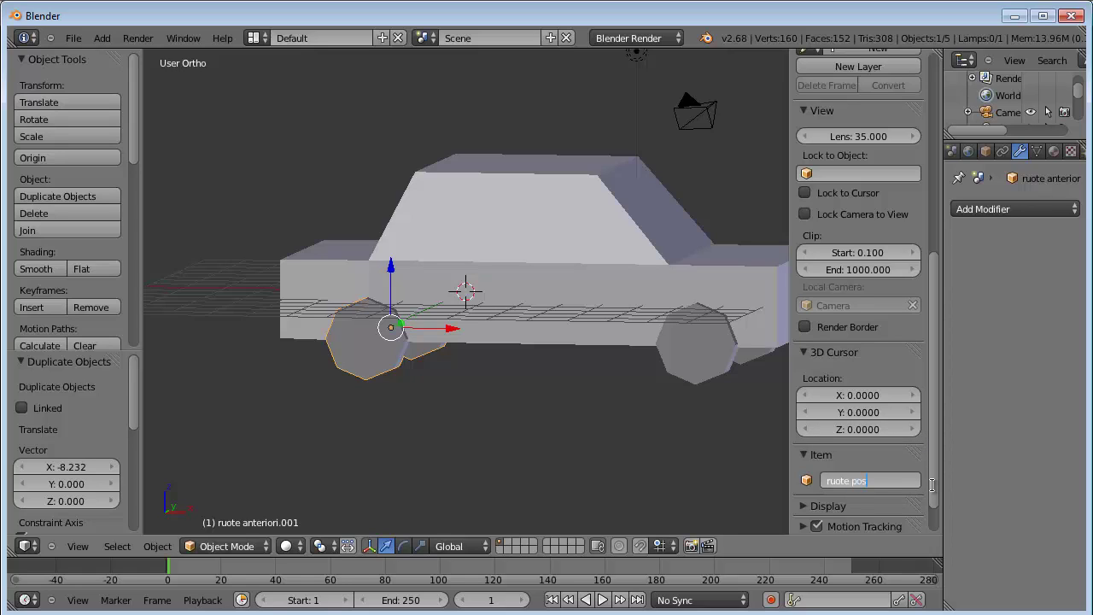
key("Return")
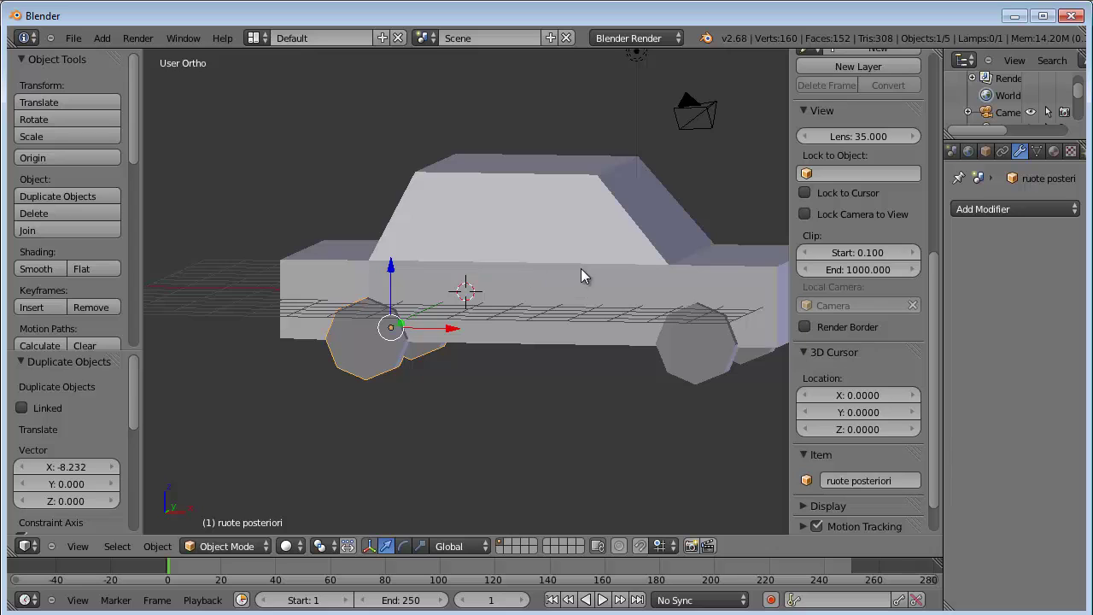
mouse_move(581, 269)
middle_mouse_down()
mouse_move(521, 253)
mouse_move(533, 263)
mouse_move(506, 256)
mouse_move(472, 271)
middle_mouse_up()
Step: Add a Boolean Difference modifier to the car body using ruote posteriori and apply it
right_click(483, 221)
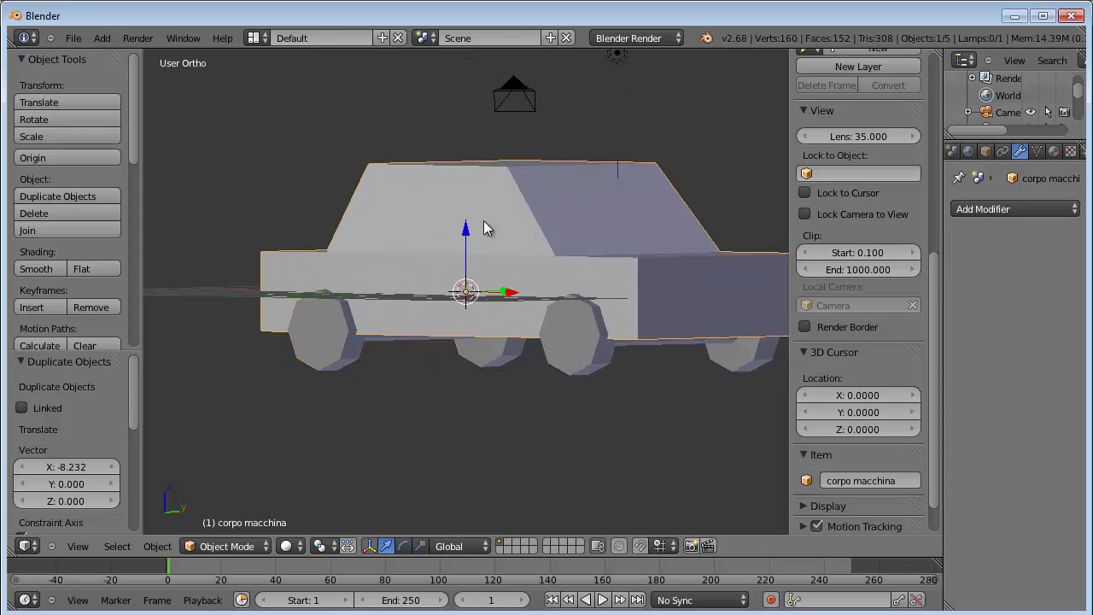
left_click(982, 211)
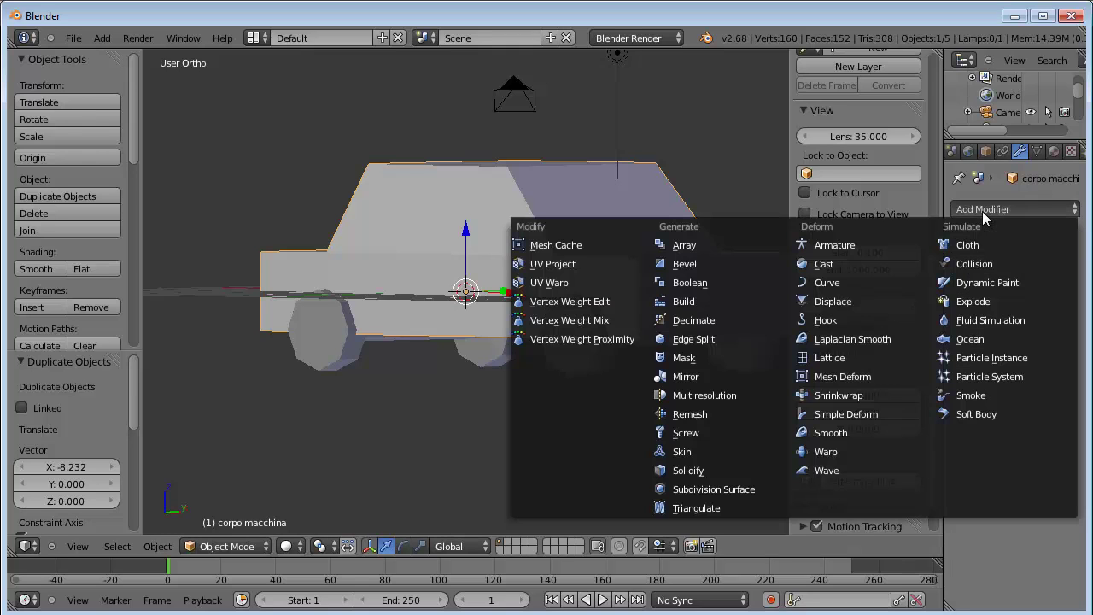
left_click(702, 285)
left_click(979, 309)
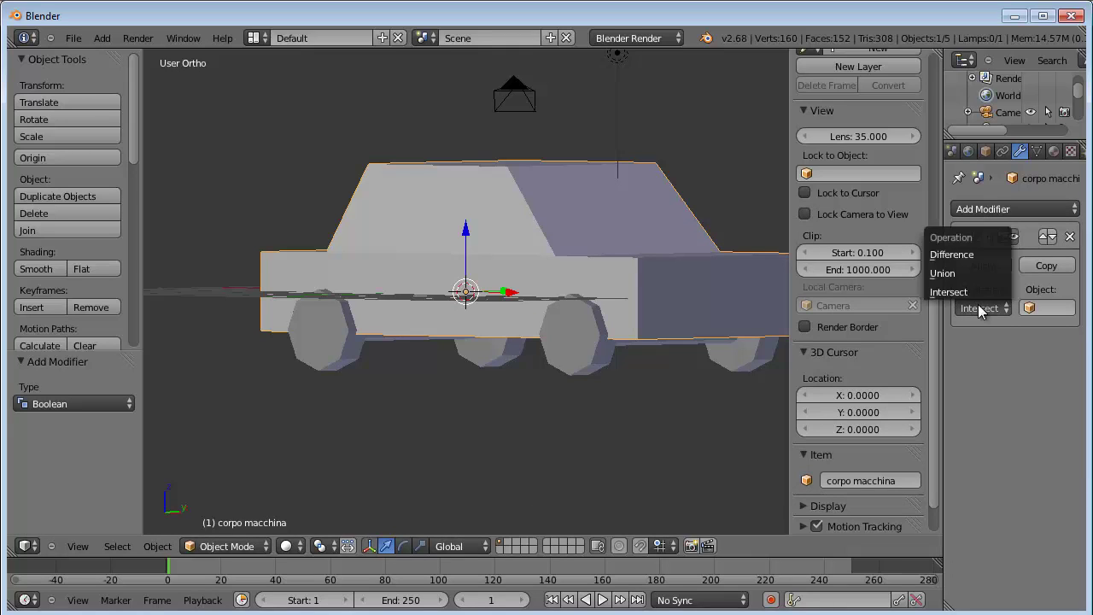
left_click(969, 255)
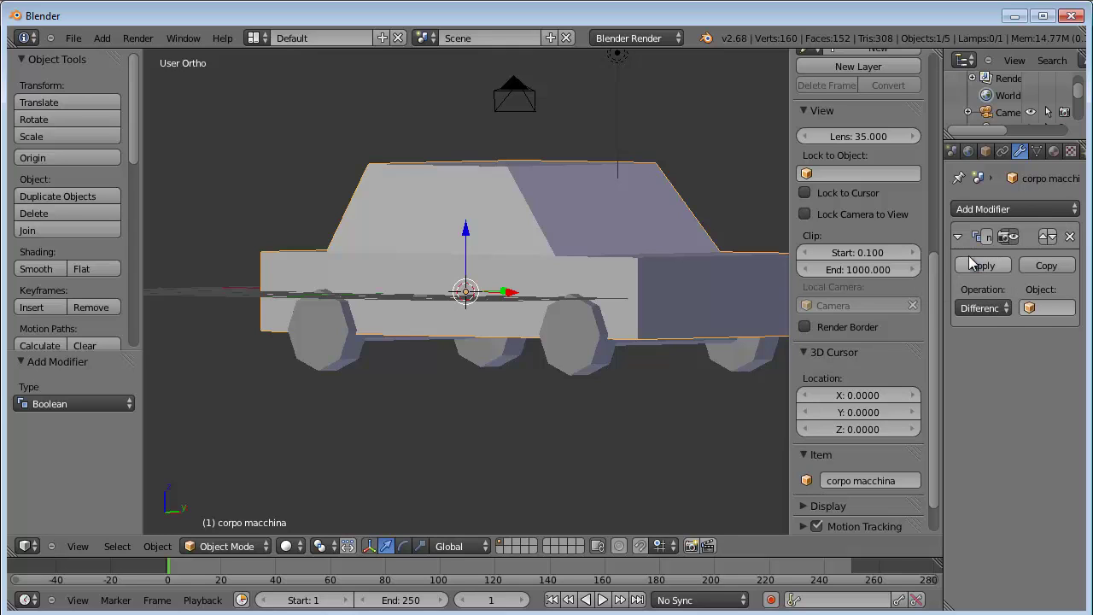
left_click(1041, 312)
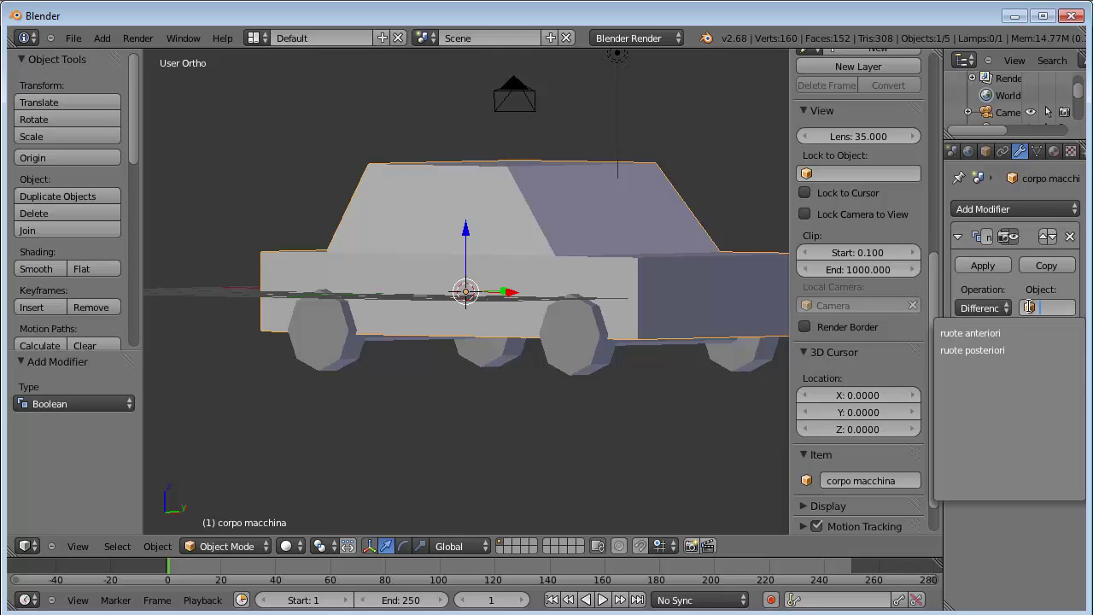
left_click(974, 350)
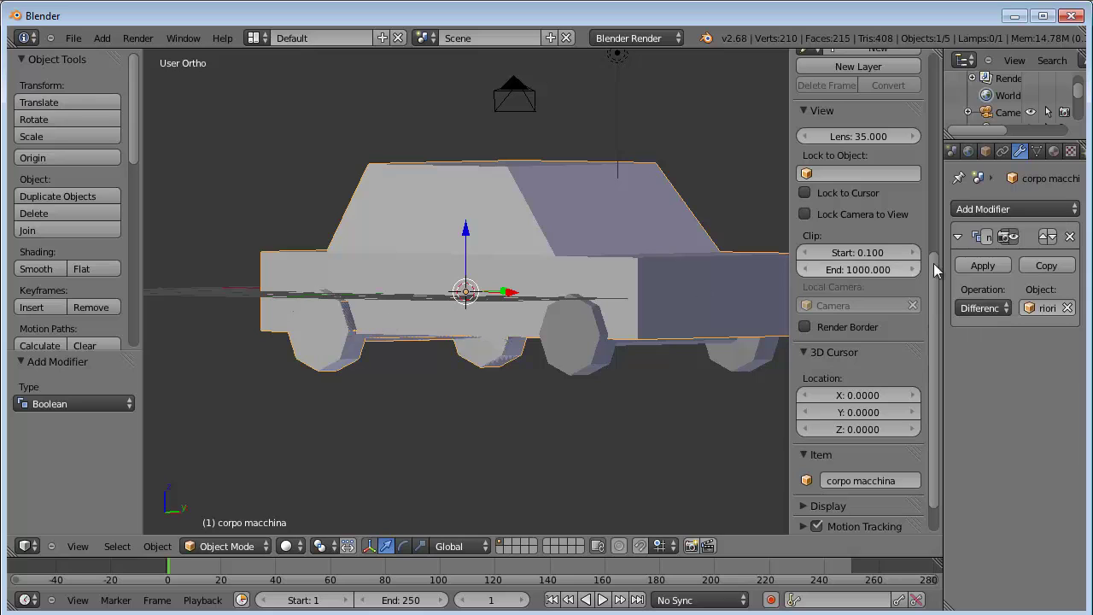
left_click(982, 265)
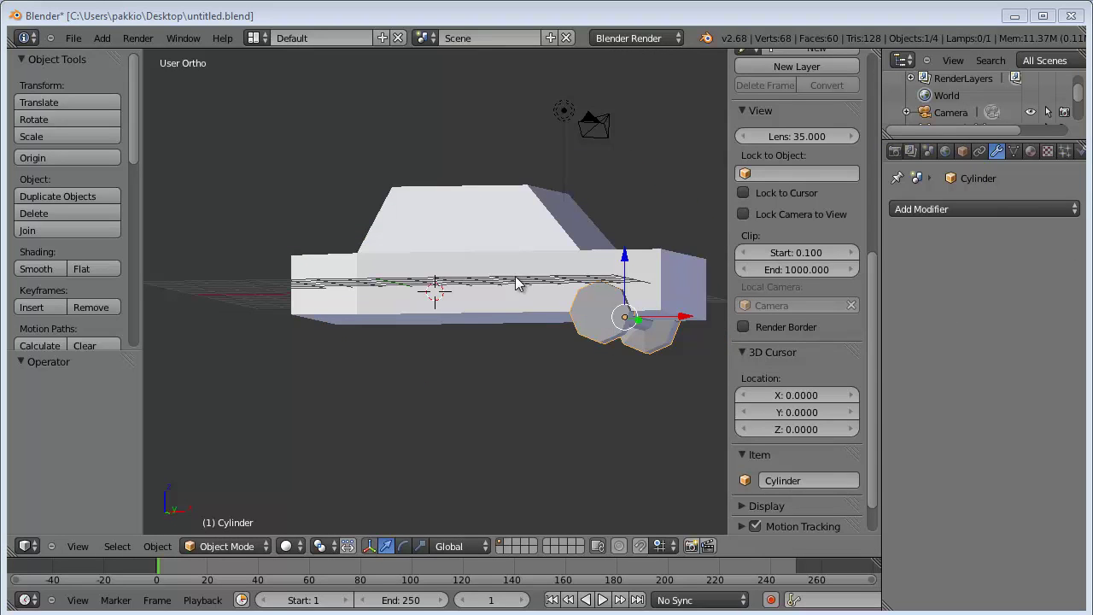
Step: Rename the Cylinder wheel object to ruote
middle_click_drag(516, 282, 460, 283)
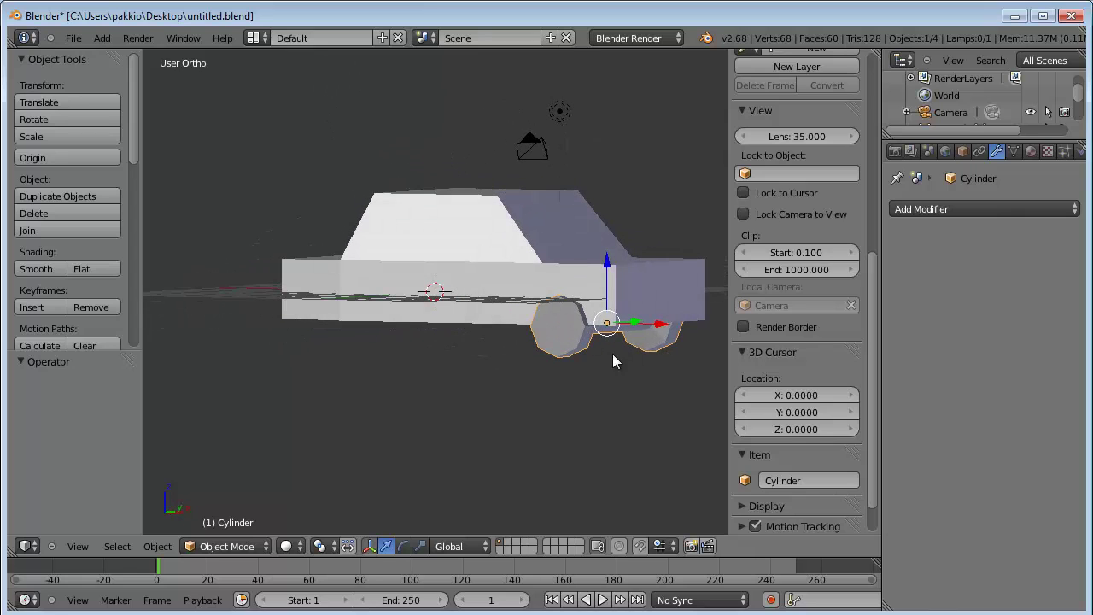
left_click(808, 480)
type("ruote")
key("Return")
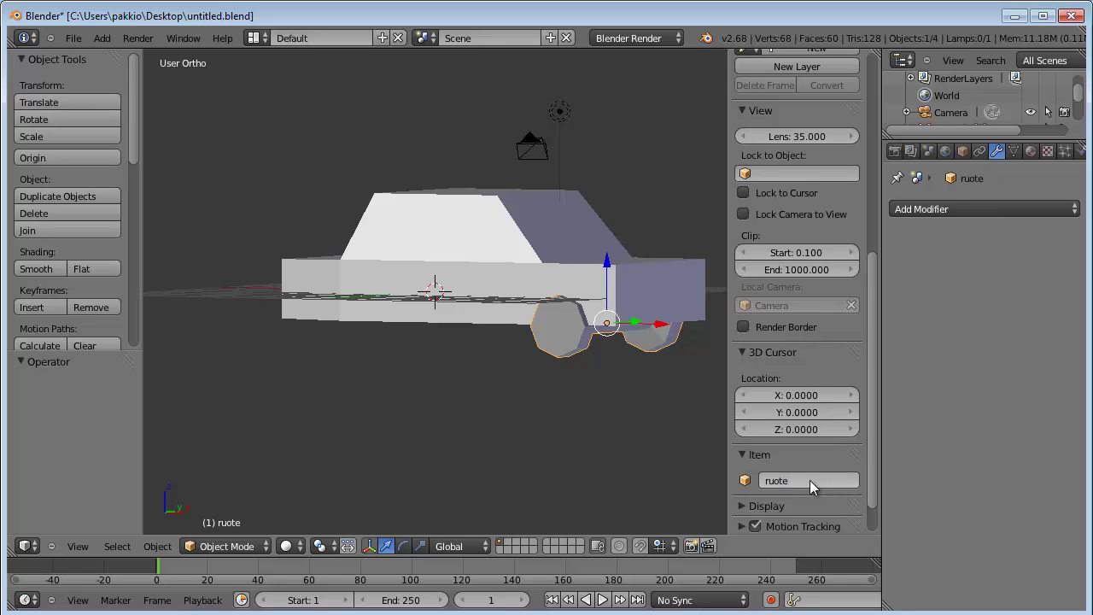
Step: Duplicate the wheel and move the copy along X to the car's other end
mouse_move(488, 324)
middle_mouse_down()
mouse_move(519, 306)
mouse_move(526, 263)
middle_mouse_up()
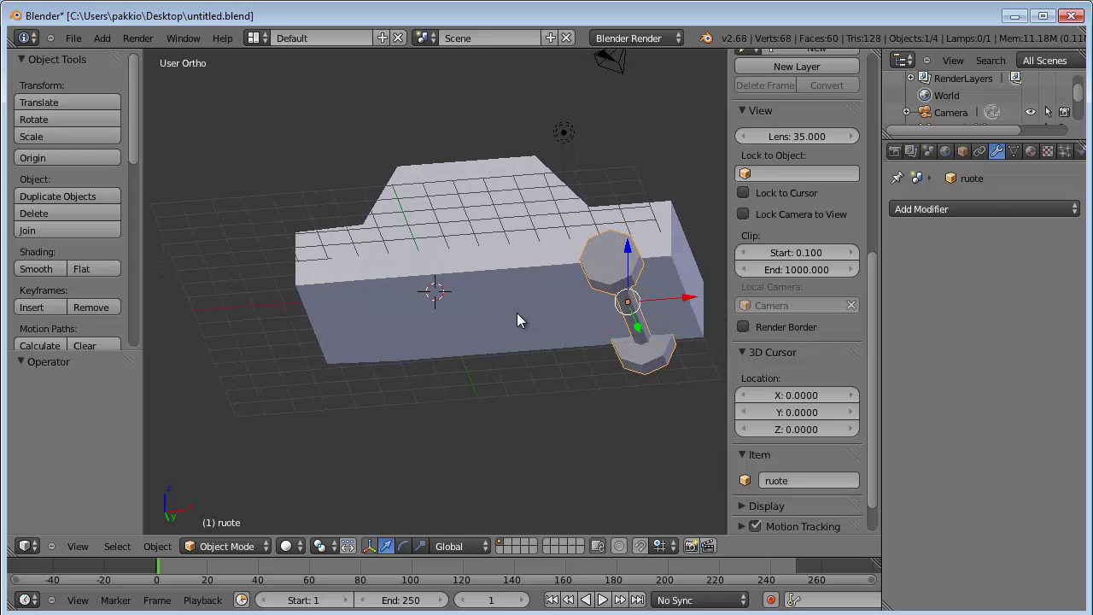
key("shift+d")
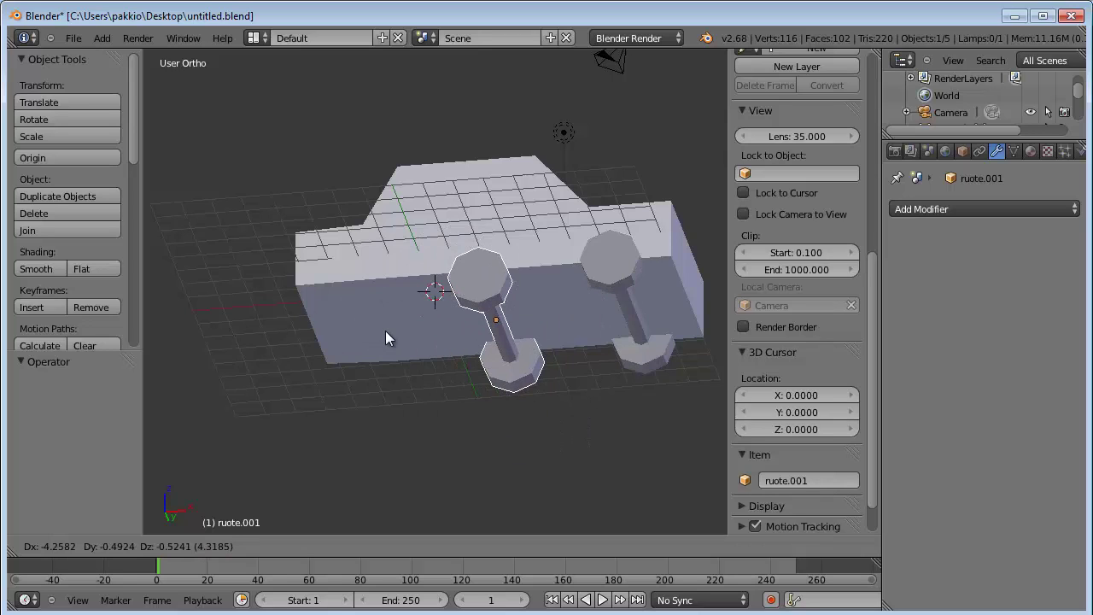
key("x")
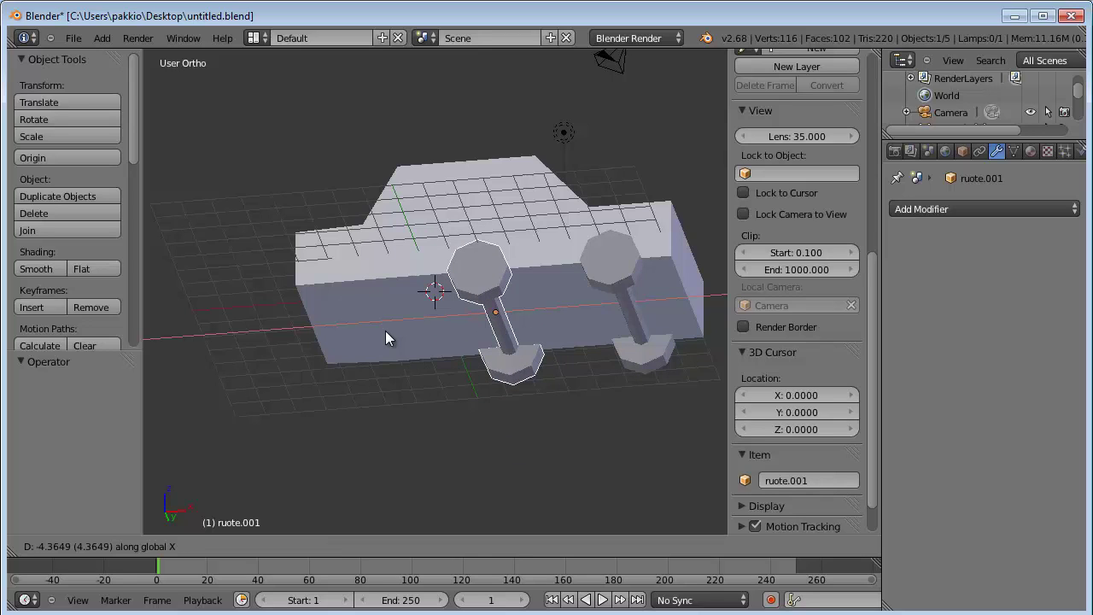
left_click(260, 315)
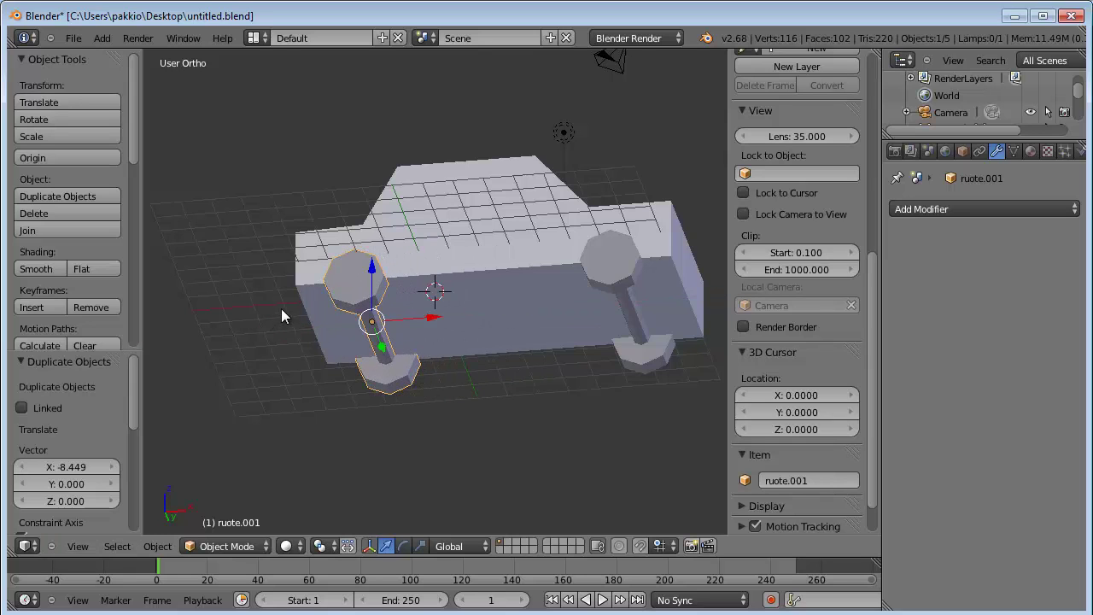
Step: Join the front and rear wheel pieces into one ruote object, then select the car body
mouse_move(449, 268)
middle_mouse_down()
mouse_move(468, 281)
mouse_move(477, 318)
middle_mouse_up()
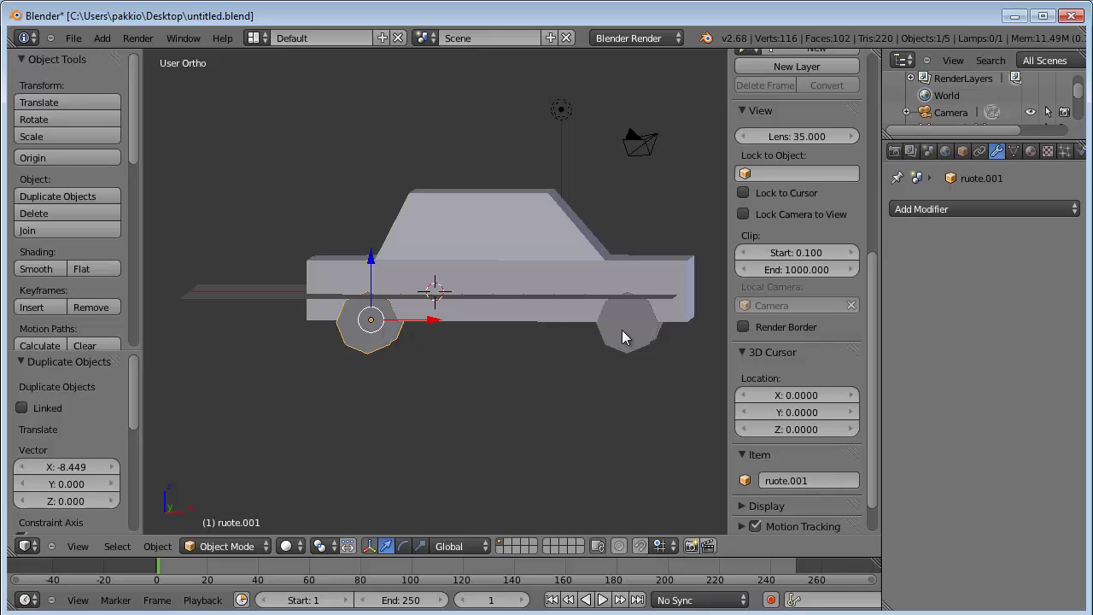
right_click(622, 328, "shift")
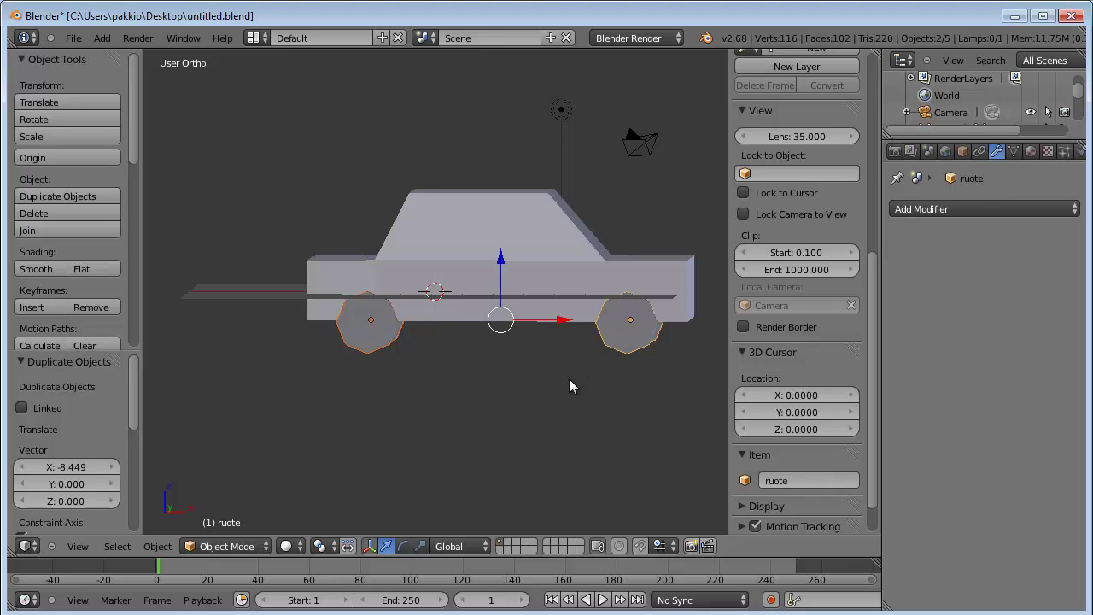
key("ctrl+j")
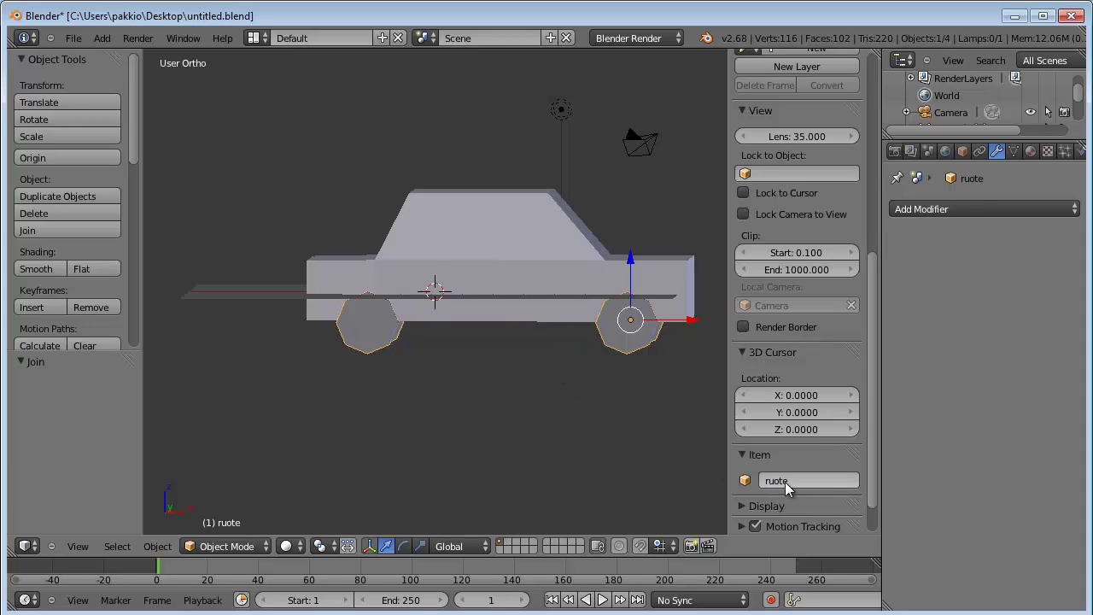
mouse_move(488, 291)
middle_mouse_down()
mouse_move(433, 231)
mouse_move(657, 364)
middle_mouse_up()
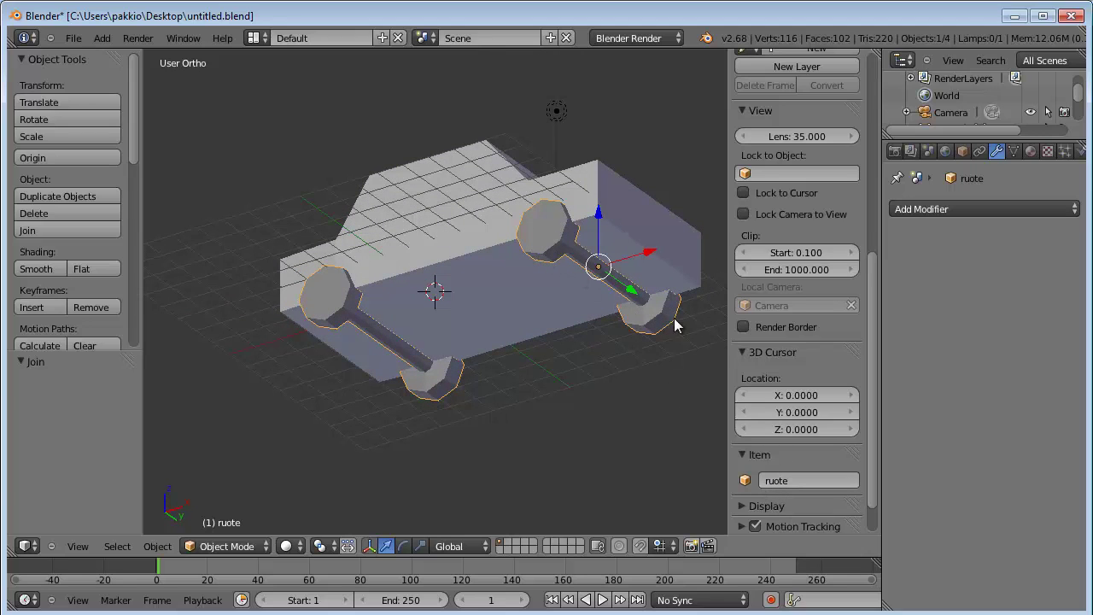
mouse_move(420, 348)
middle_mouse_down()
mouse_move(493, 246)
mouse_move(554, 296)
middle_mouse_up()
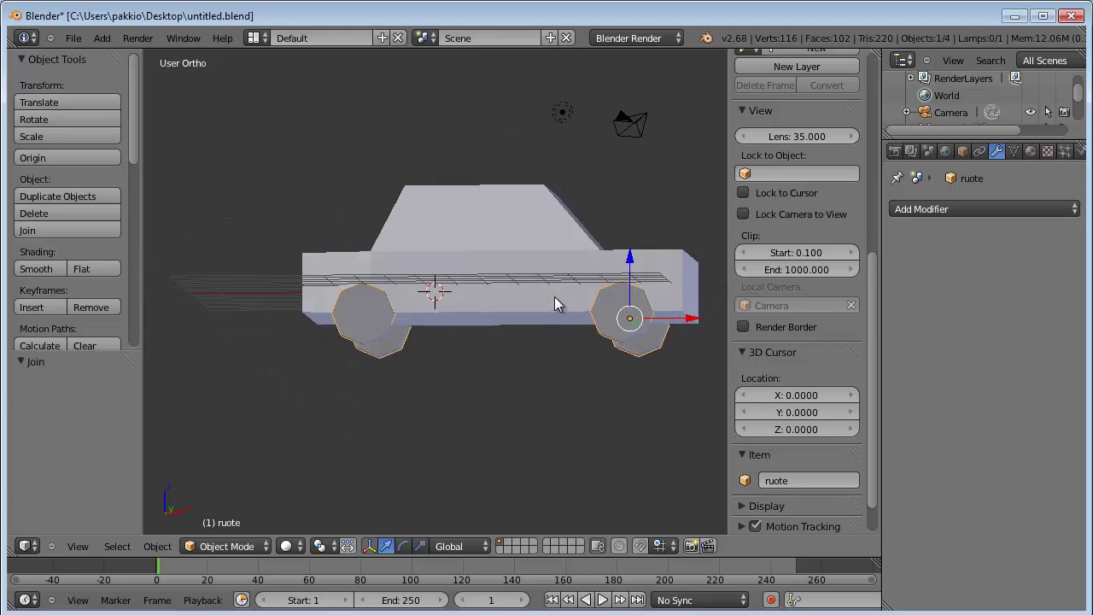
right_click(507, 242)
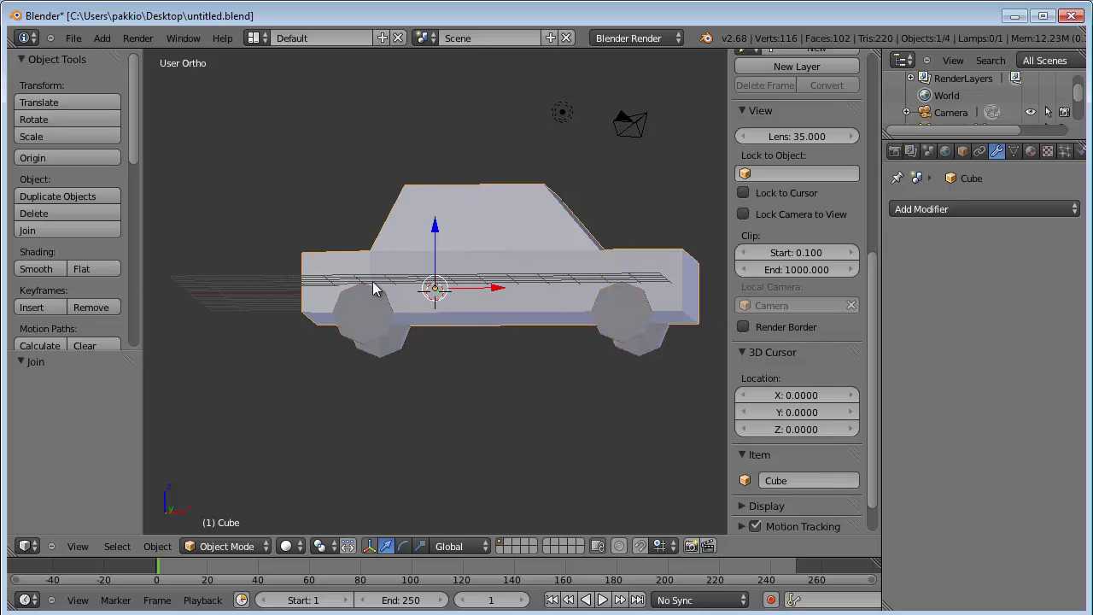
Step: Apply a Boolean Difference on the car body with ruote as the cutting object
left_click(935, 210)
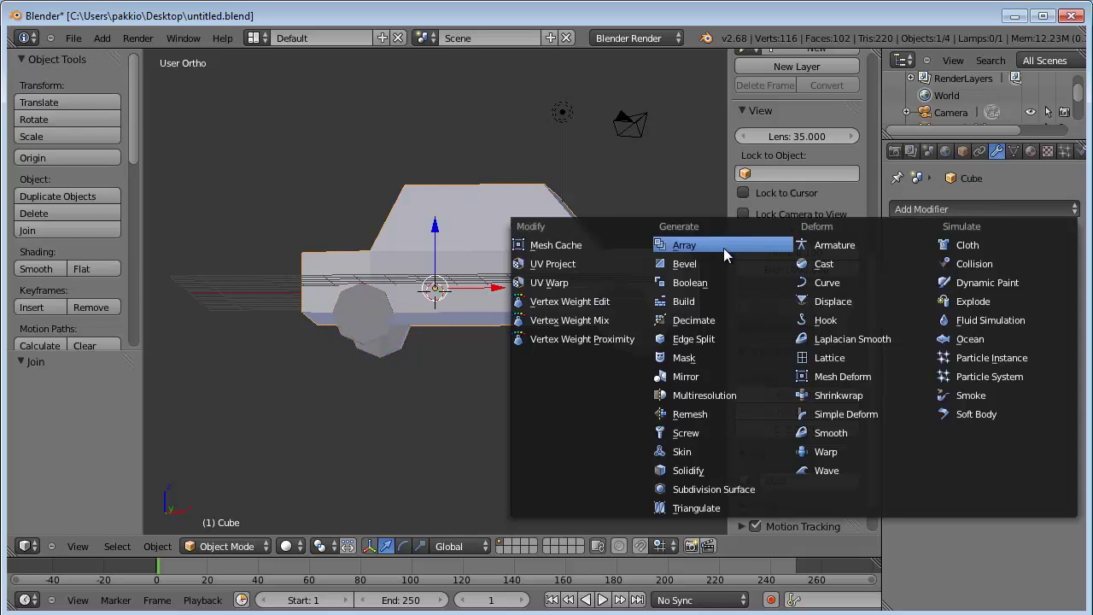
left_click(689, 282)
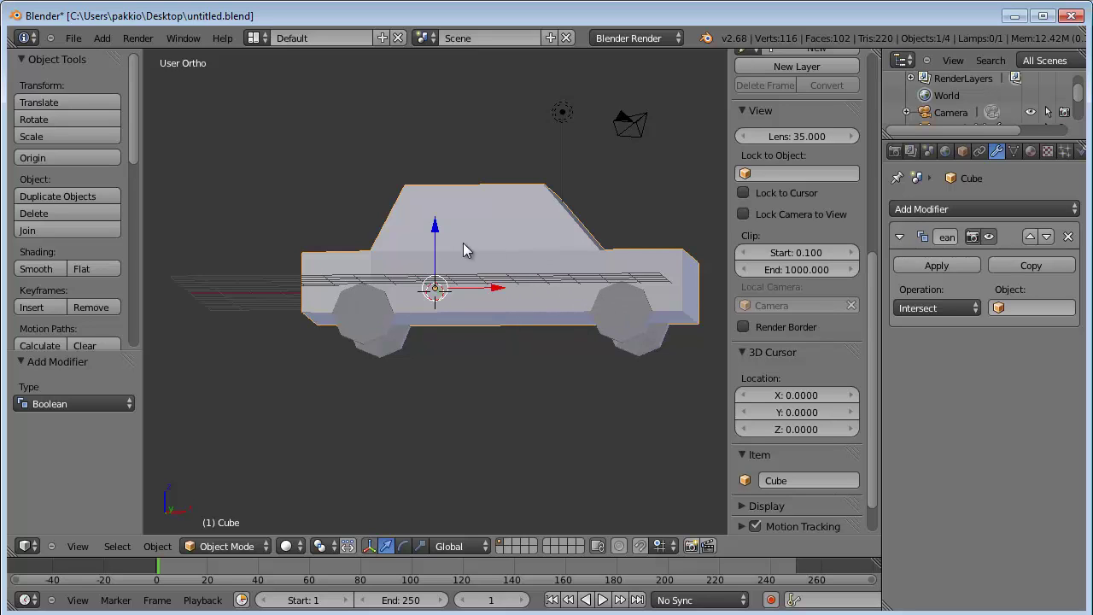
left_click(917, 308)
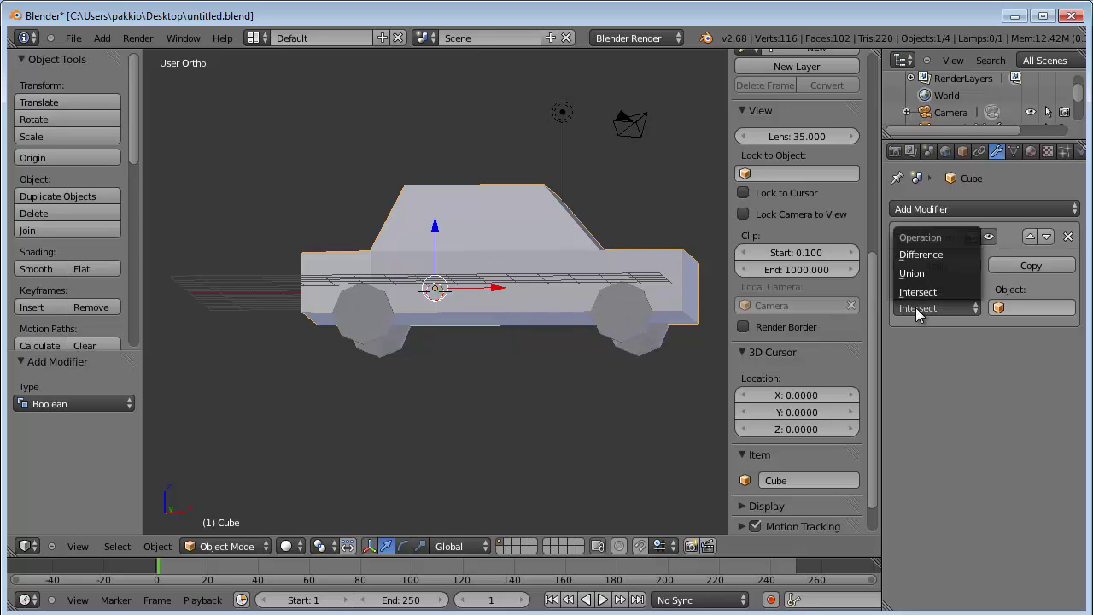
left_click(920, 254)
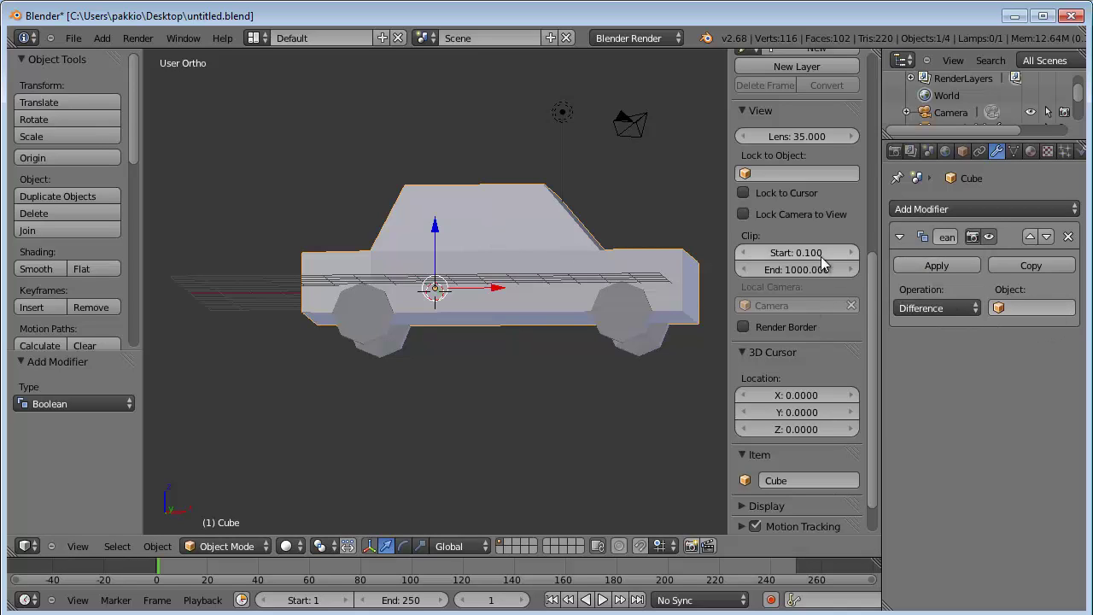
left_click(1056, 309)
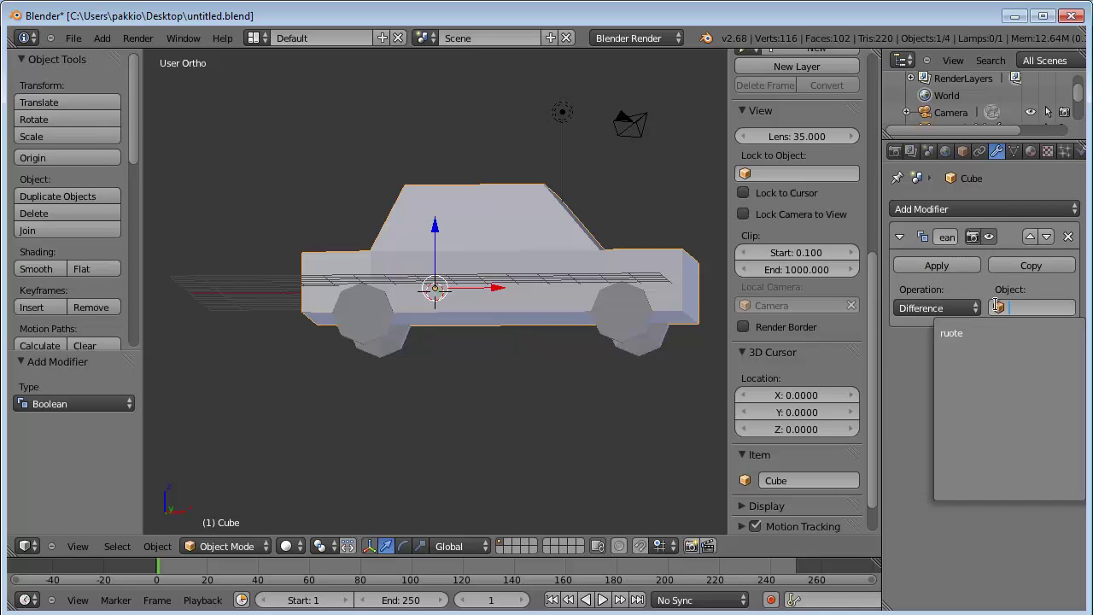
left_click(971, 333)
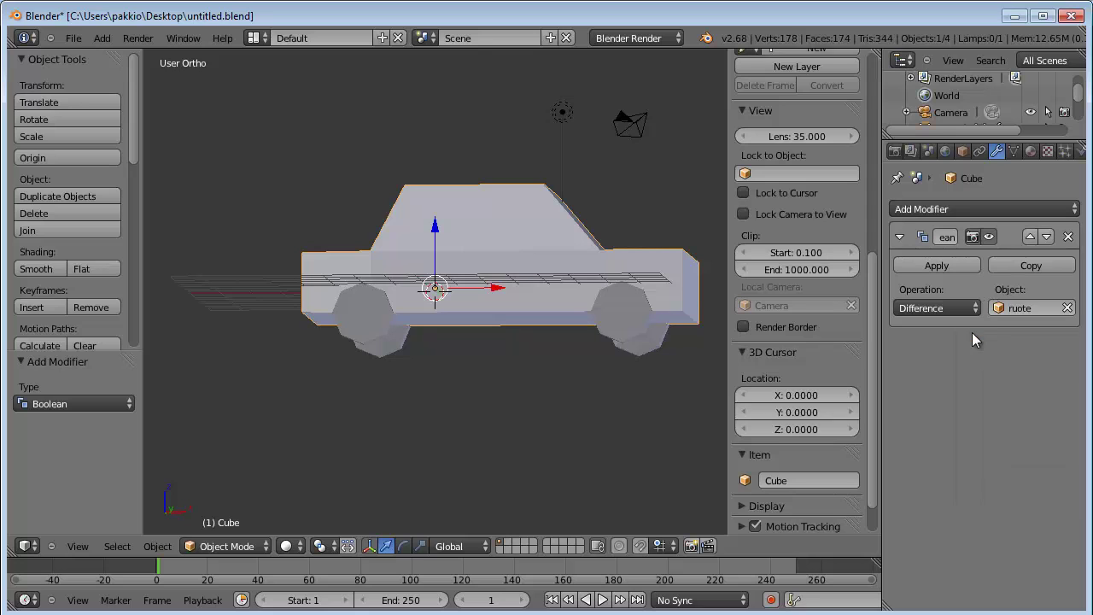
left_click(937, 266)
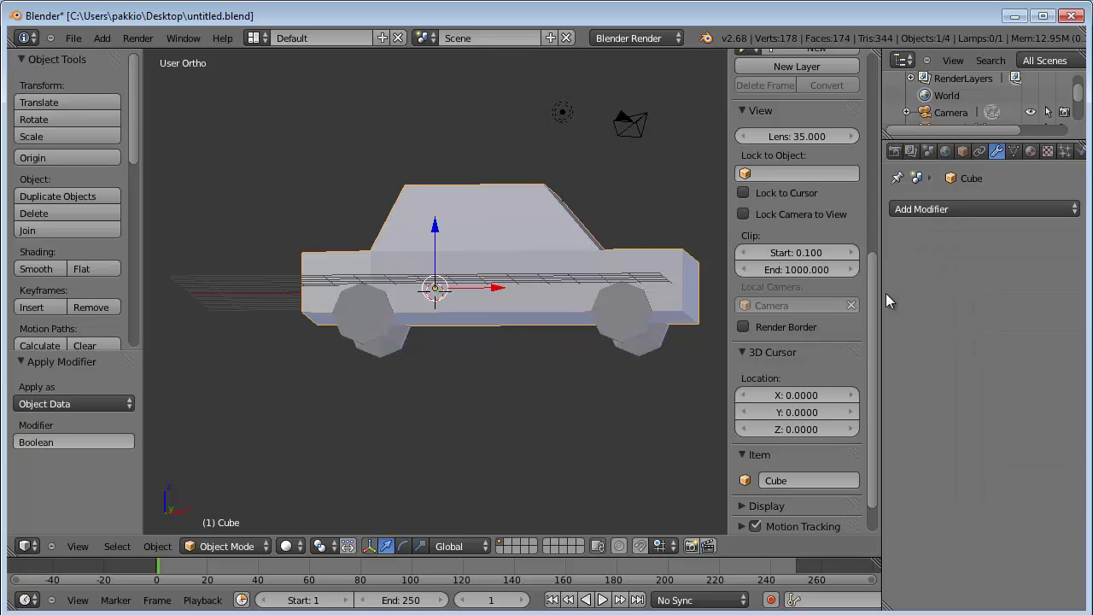
middle_click_drag(532, 294, 506, 240)
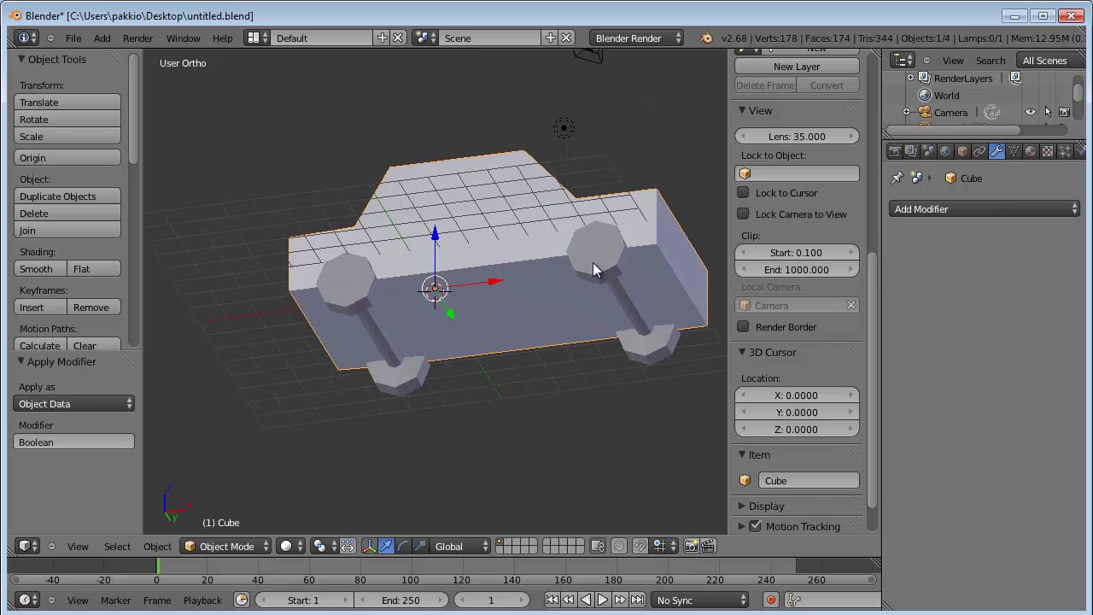
Step: Lower the ruote wheels by 0.278 on Z, undoing an overly large first move
right_click(596, 253)
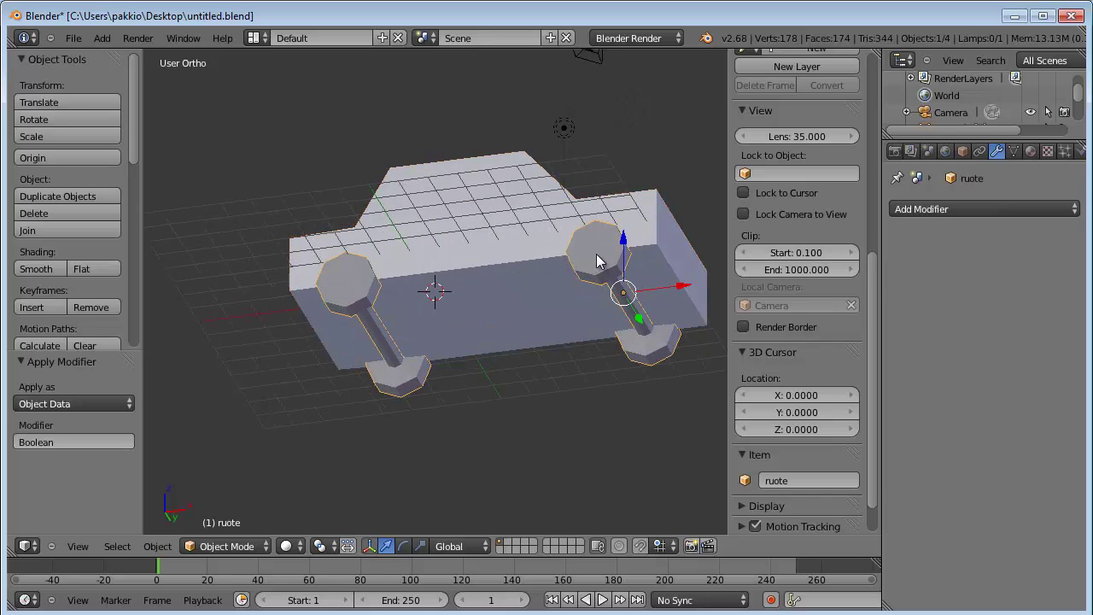
mouse_move(626, 246)
left_mouse_down()
mouse_move(630, 317)
mouse_move(598, 307)
left_mouse_up()
mouse_move(559, 300)
middle_mouse_down()
mouse_move(594, 291)
mouse_move(585, 321)
mouse_move(537, 281)
mouse_move(516, 296)
mouse_move(519, 320)
middle_mouse_up()
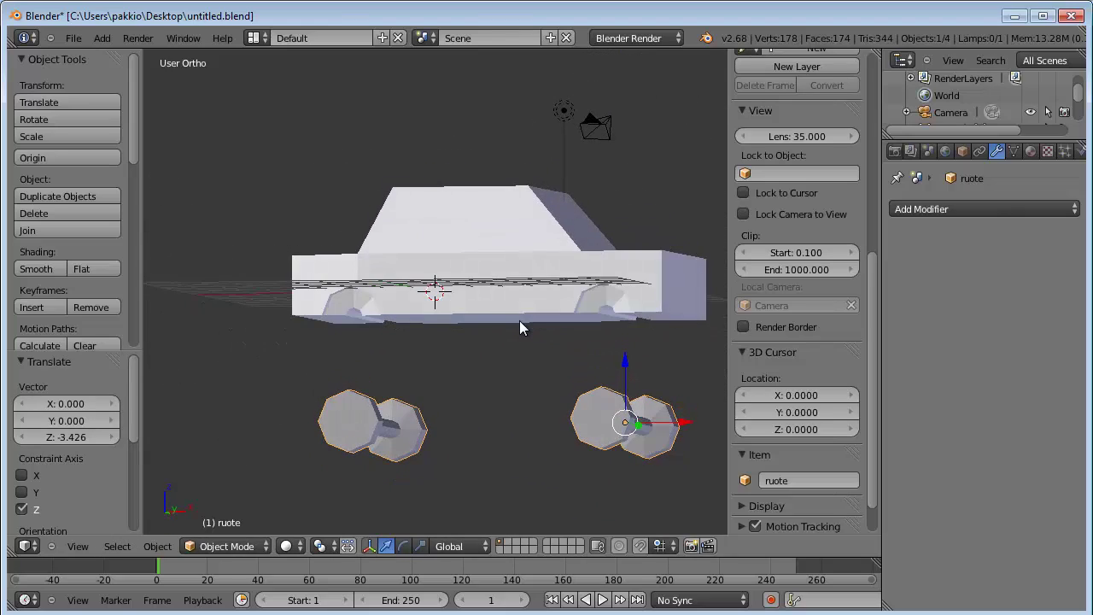
key("ctrl+z")
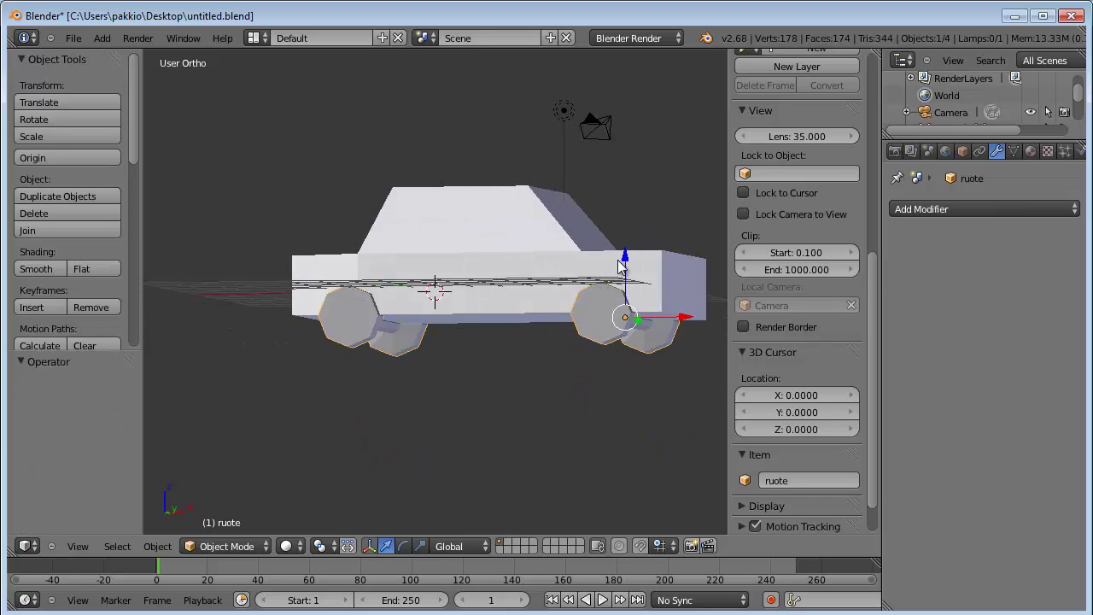
left_click_drag(626, 257, 625, 268)
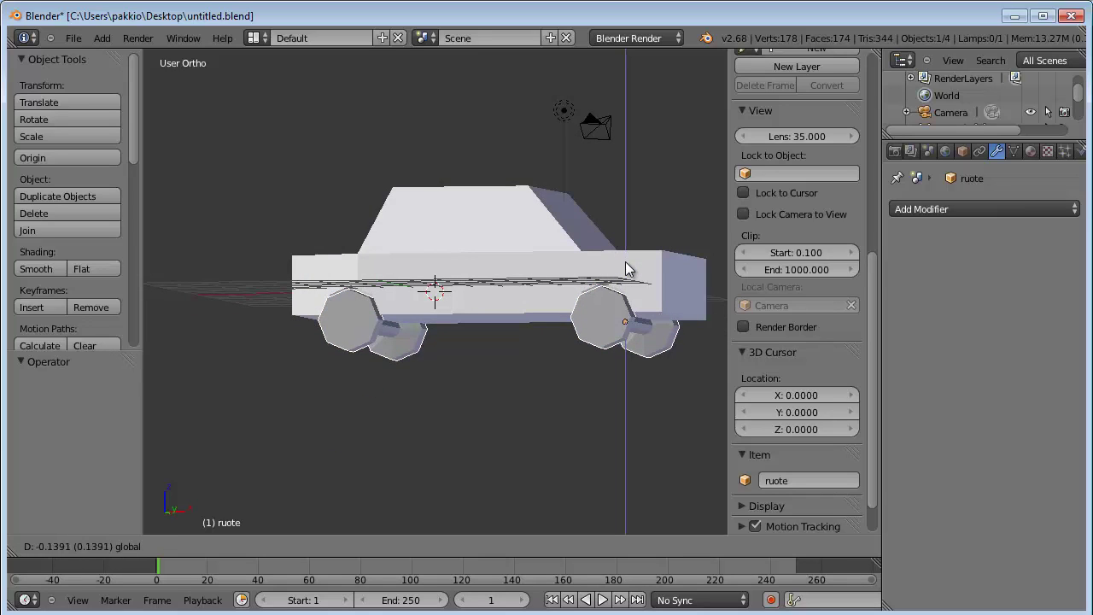
left_click(625, 273)
Step: Select the car body and enter Edit Mode on its mesh
mouse_move(438, 267)
middle_mouse_down()
mouse_move(511, 275)
mouse_move(718, 246)
mouse_move(364, 267)
mouse_move(480, 286)
mouse_move(455, 317)
mouse_move(224, 300)
mouse_move(468, 312)
mouse_move(480, 298)
mouse_move(341, 308)
mouse_move(258, 273)
mouse_move(254, 319)
middle_mouse_up()
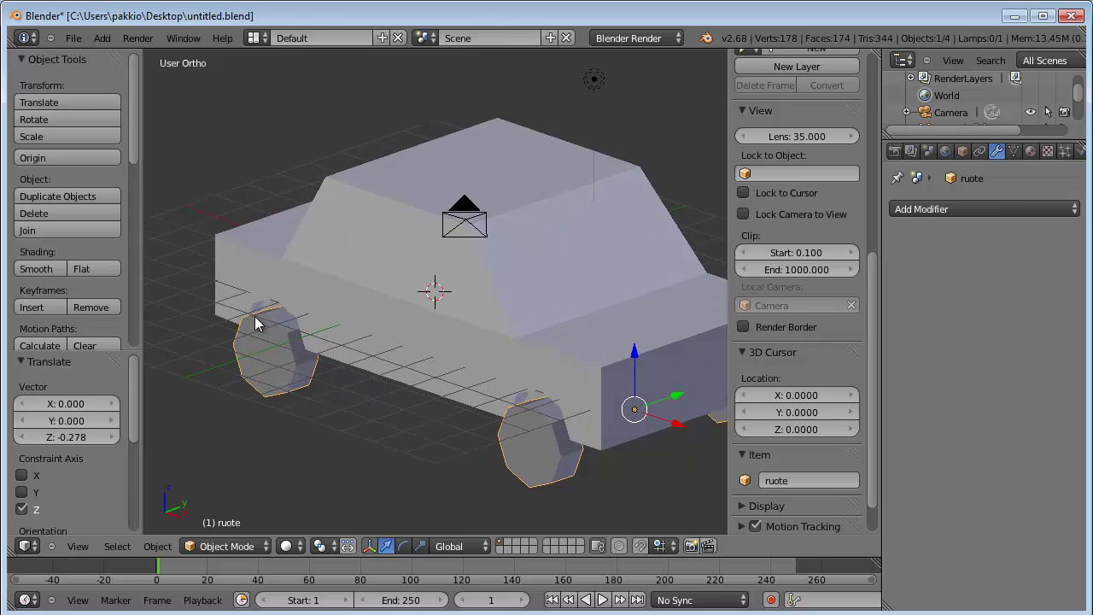
mouse_move(470, 321)
middle_mouse_down()
mouse_move(483, 271)
mouse_move(536, 291)
mouse_move(529, 334)
mouse_move(450, 346)
mouse_move(351, 287)
middle_mouse_up()
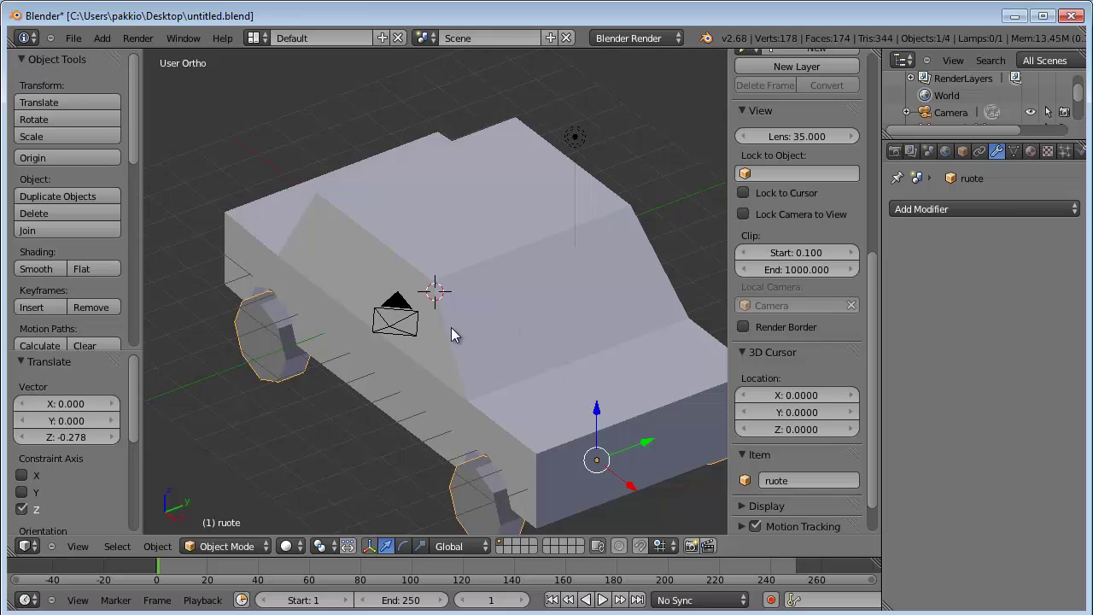
right_click(547, 259)
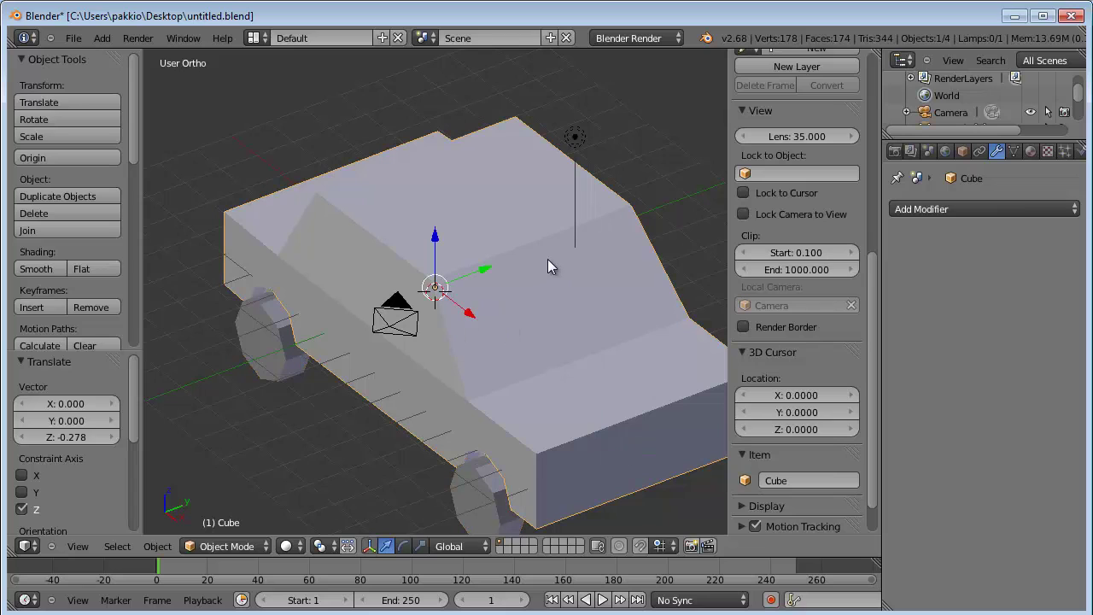
key("Tab")
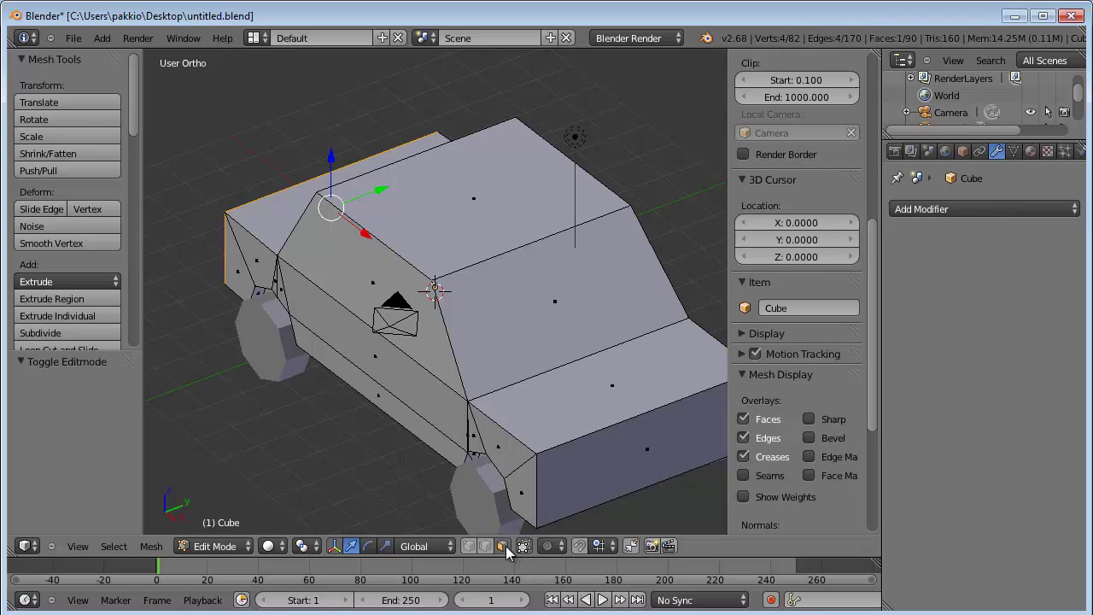
Step: Inset the rear window and one side window faces by 0.1
right_click(564, 307)
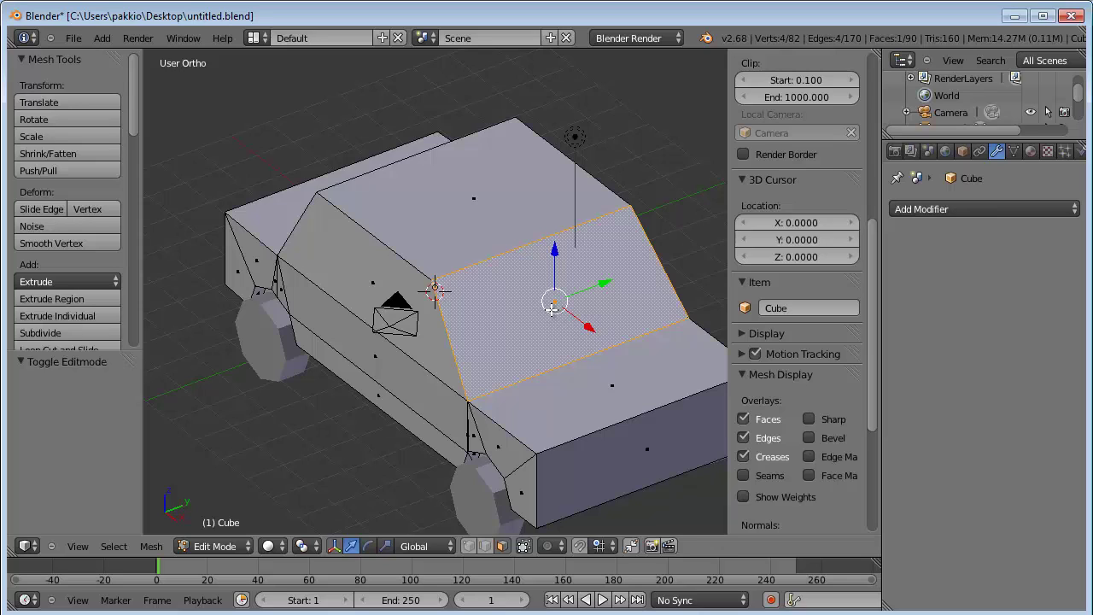
type("i")
type("0.1")
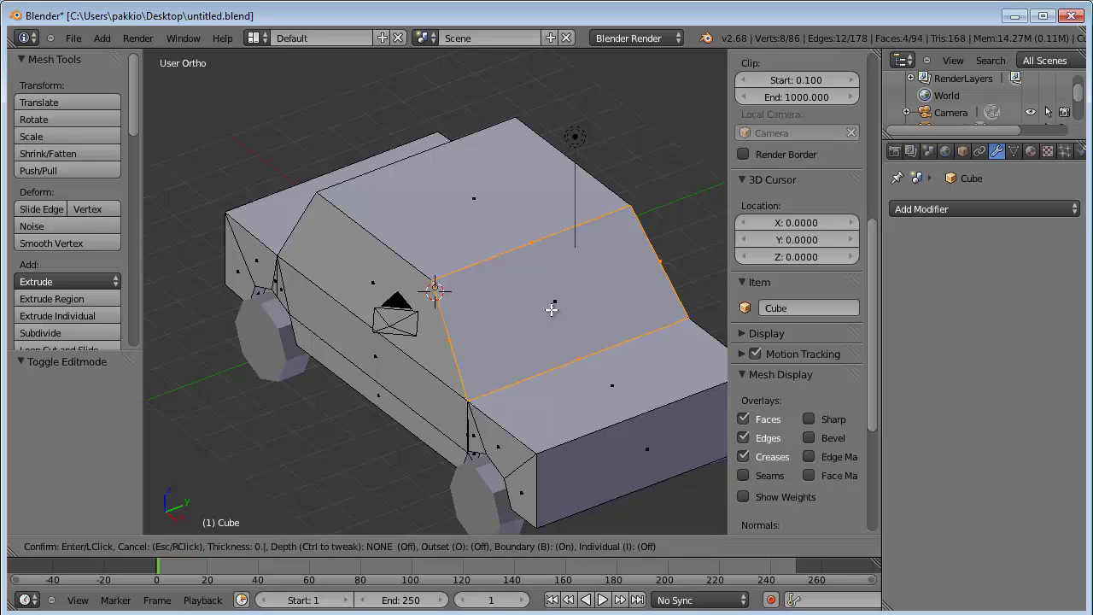
key("Return")
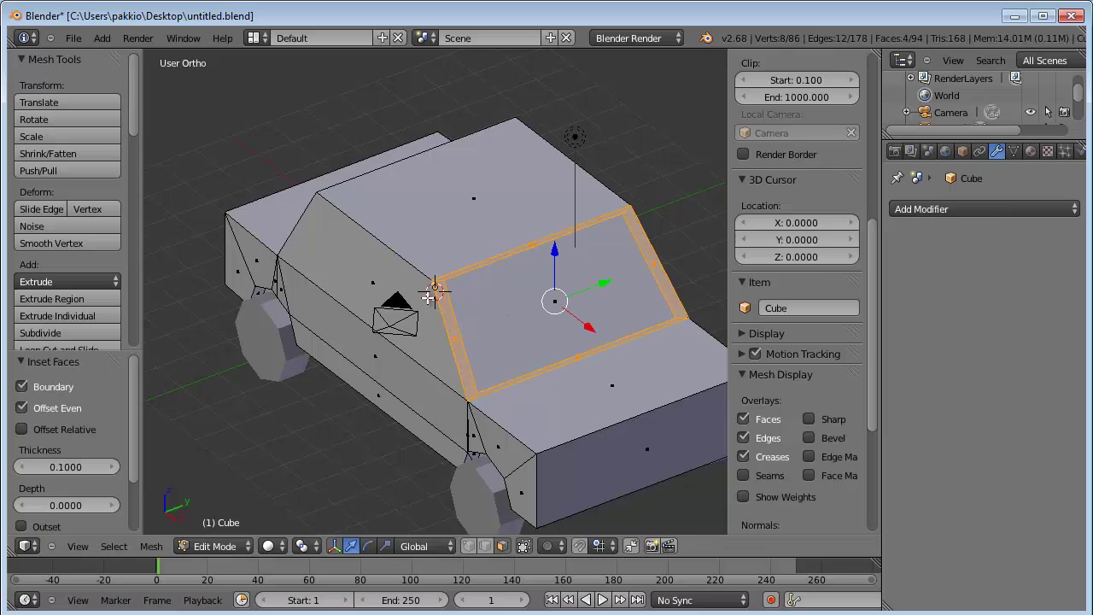
mouse_move(487, 319)
middle_mouse_down()
mouse_move(563, 310)
mouse_move(510, 330)
middle_mouse_up()
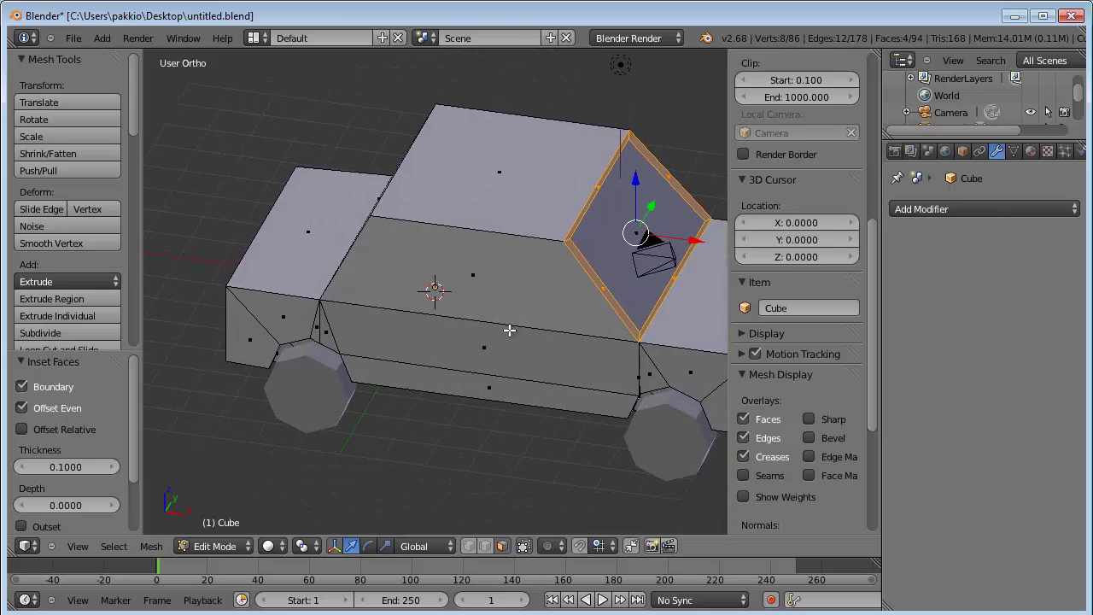
right_click(467, 284)
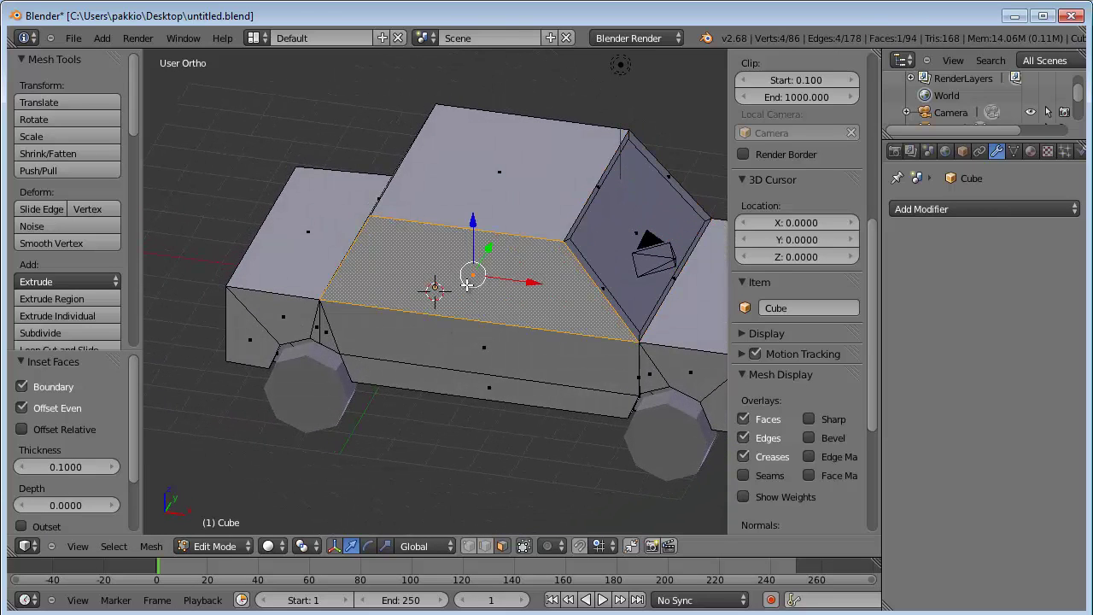
type("i0.1")
key("Return")
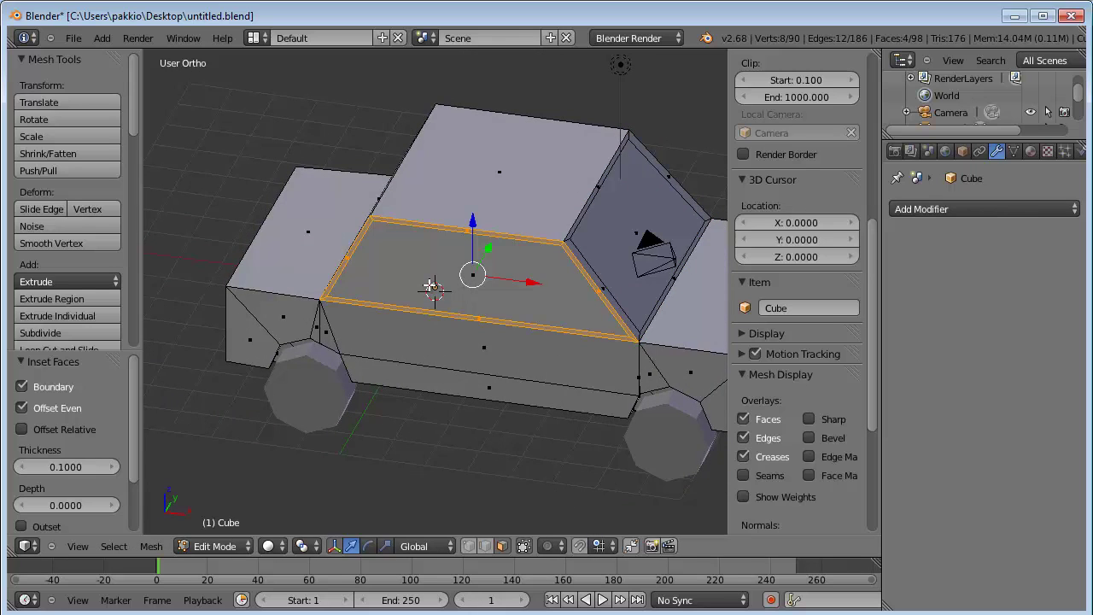
Step: Inset the windshield and the other side window faces by 0.1
middle_click_drag(430, 284, 418, 226)
right_click(418, 224)
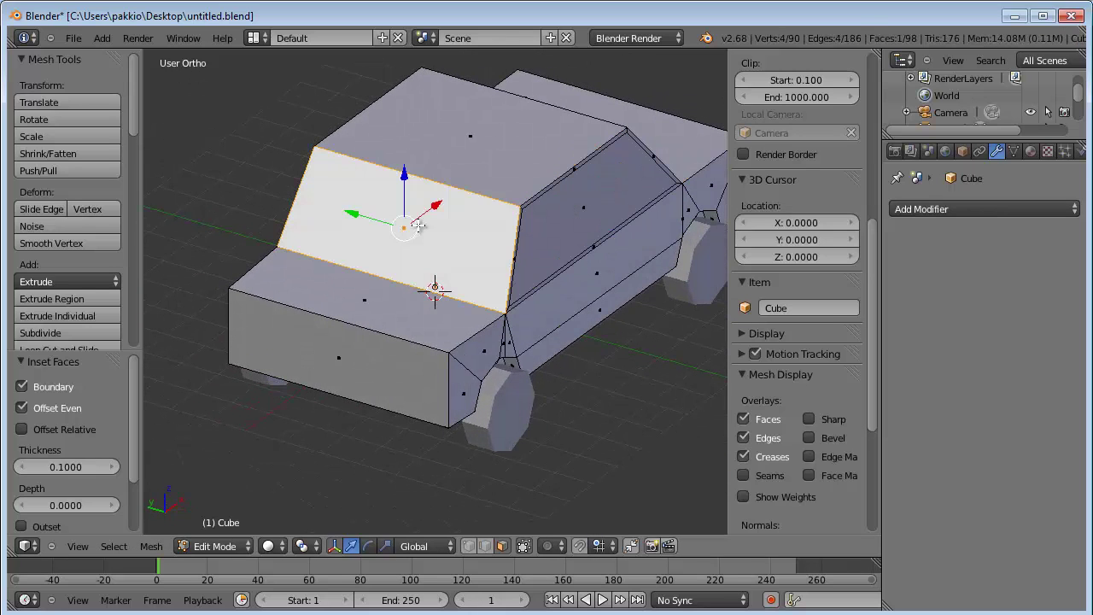
type("i0.1")
key("Return")
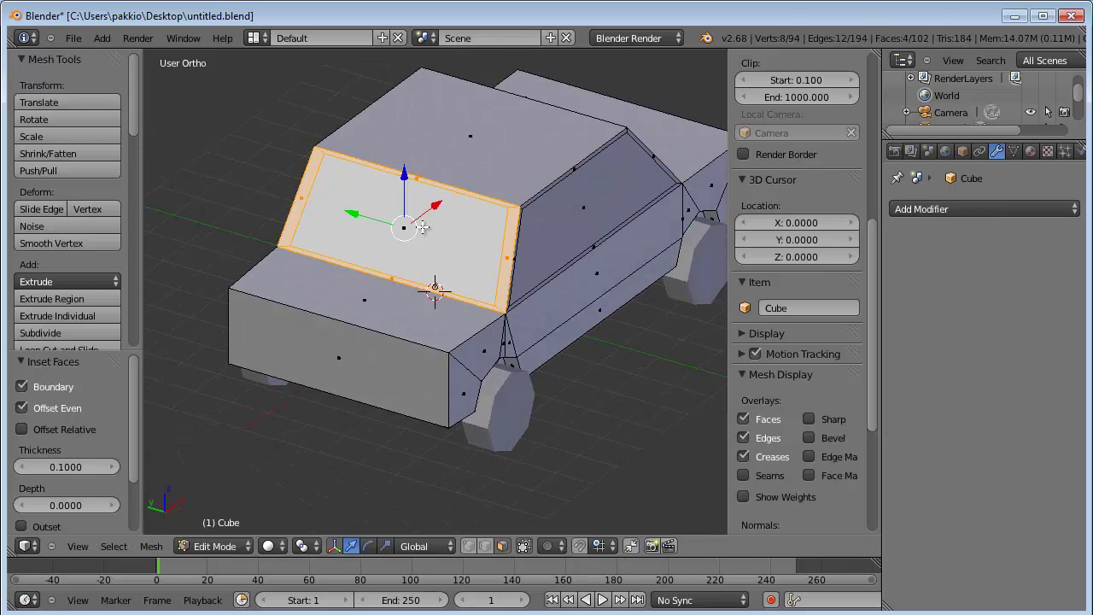
middle_click_drag(403, 186, 341, 181)
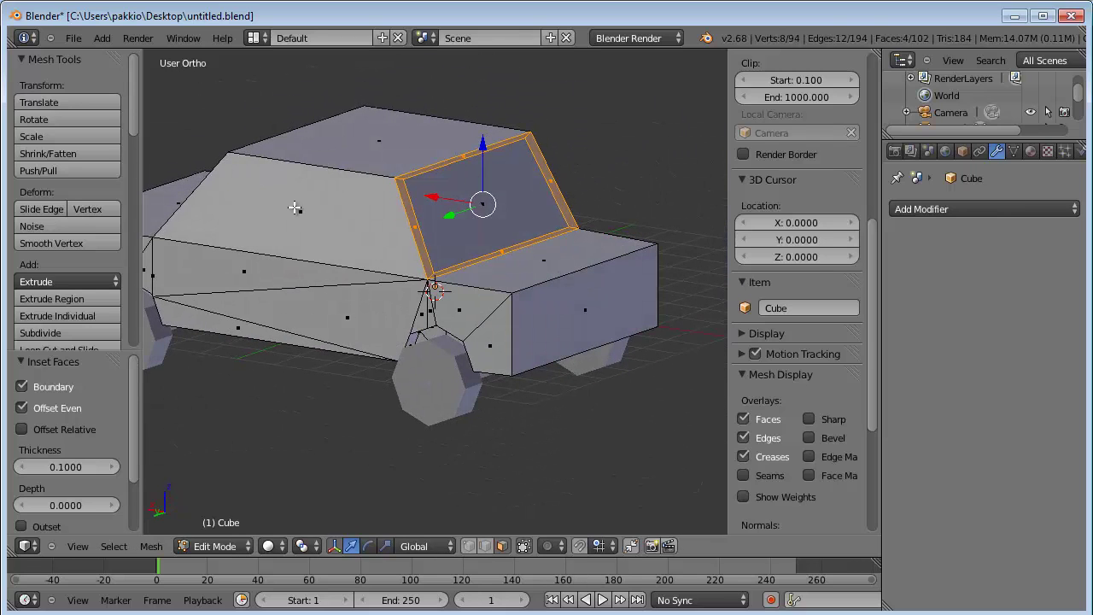
right_click(295, 208)
type("i0.1")
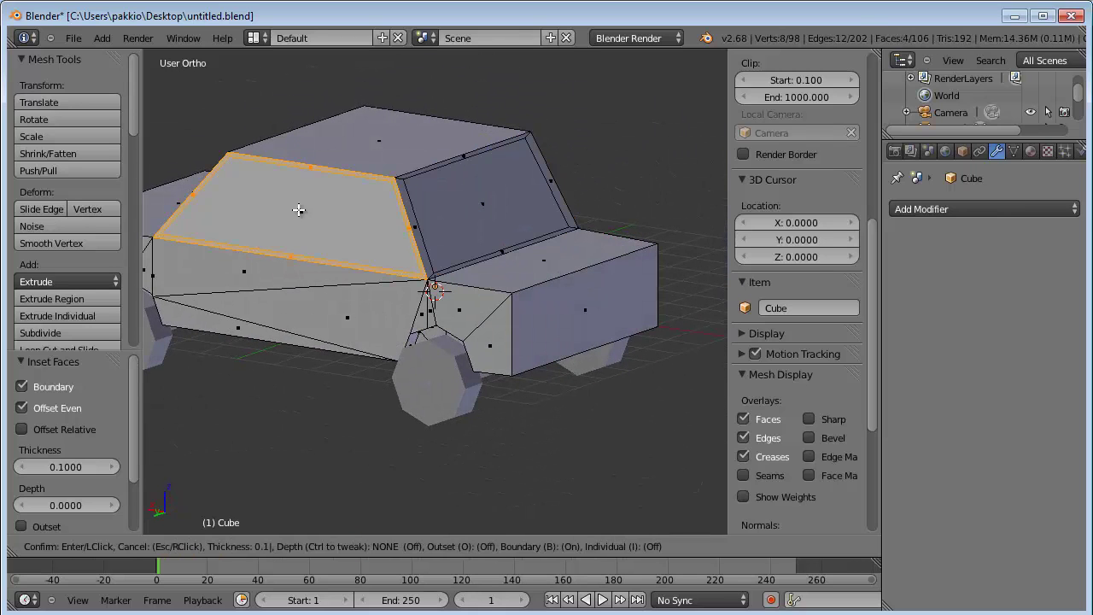
key("Return")
mouse_move(343, 210)
middle_mouse_down()
mouse_move(563, 245)
mouse_move(241, 245)
mouse_move(546, 295)
mouse_move(510, 267)
middle_mouse_up()
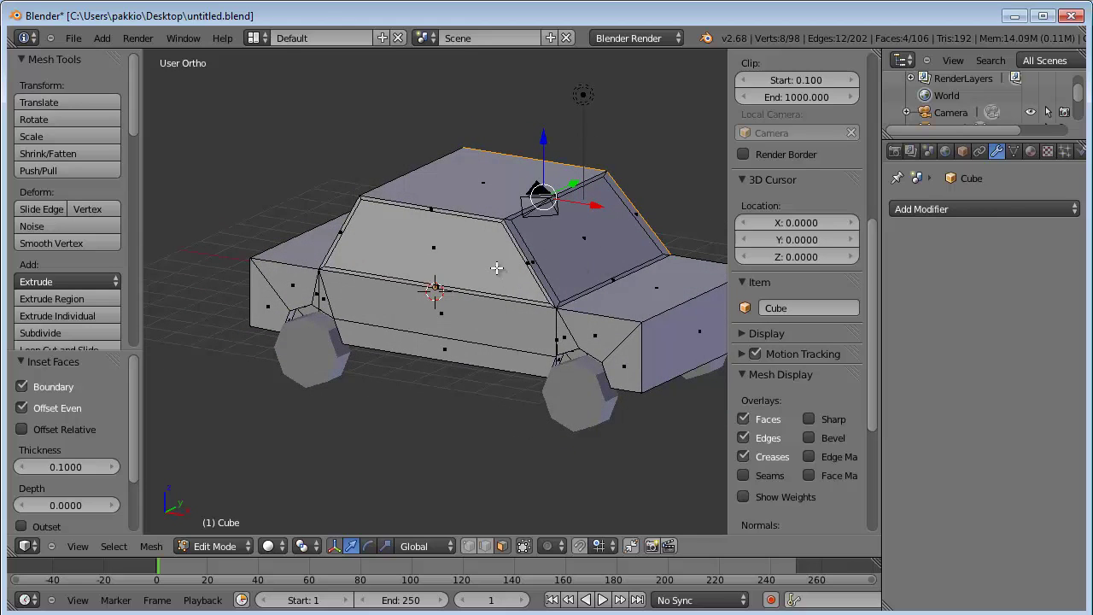
middle_click_drag(494, 267, 509, 275)
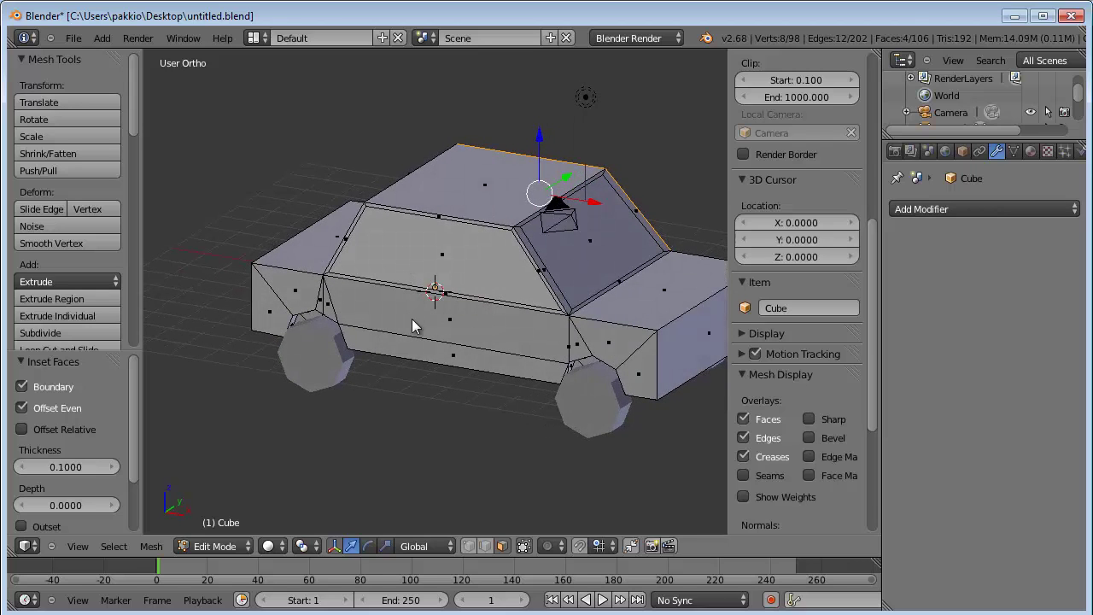
key("Tab")
key("Tab")
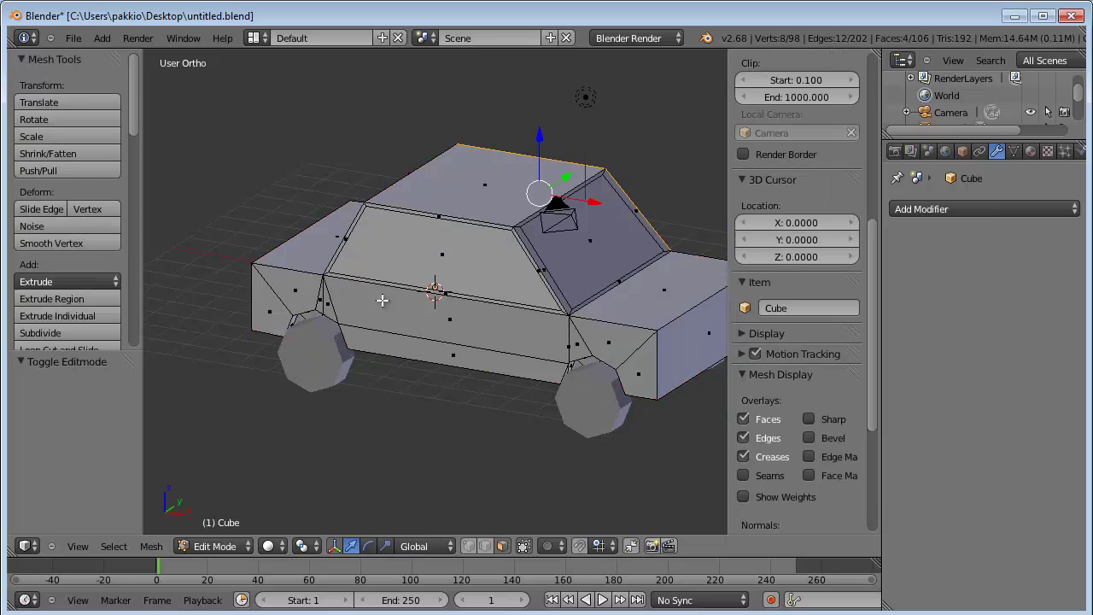
Step: Name the car body's material rosso
left_click(1031, 151)
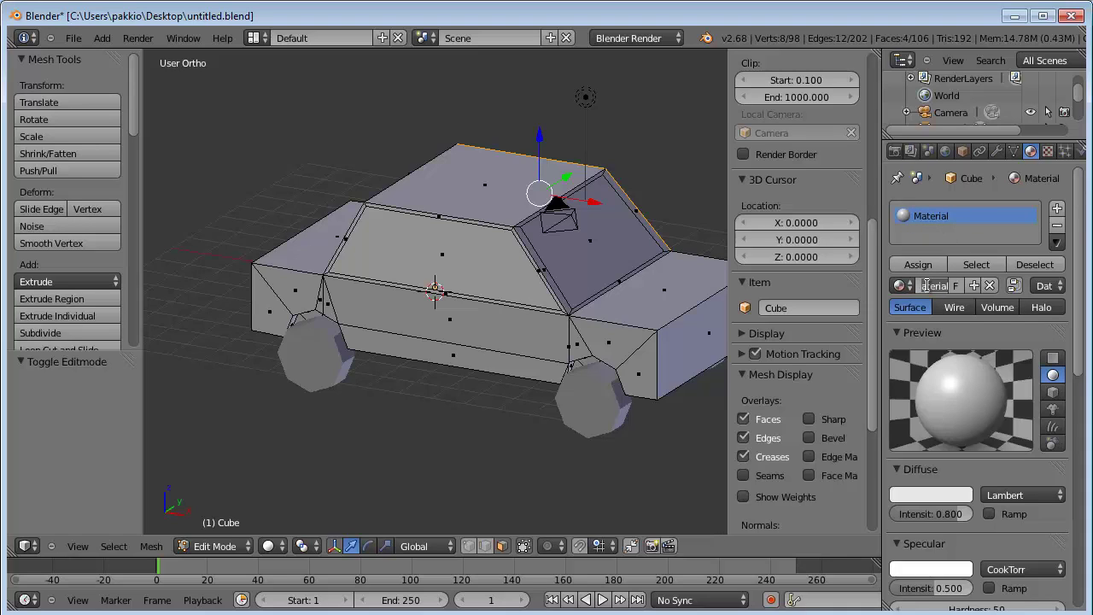
left_click(927, 285)
type("rosso")
key("Return")
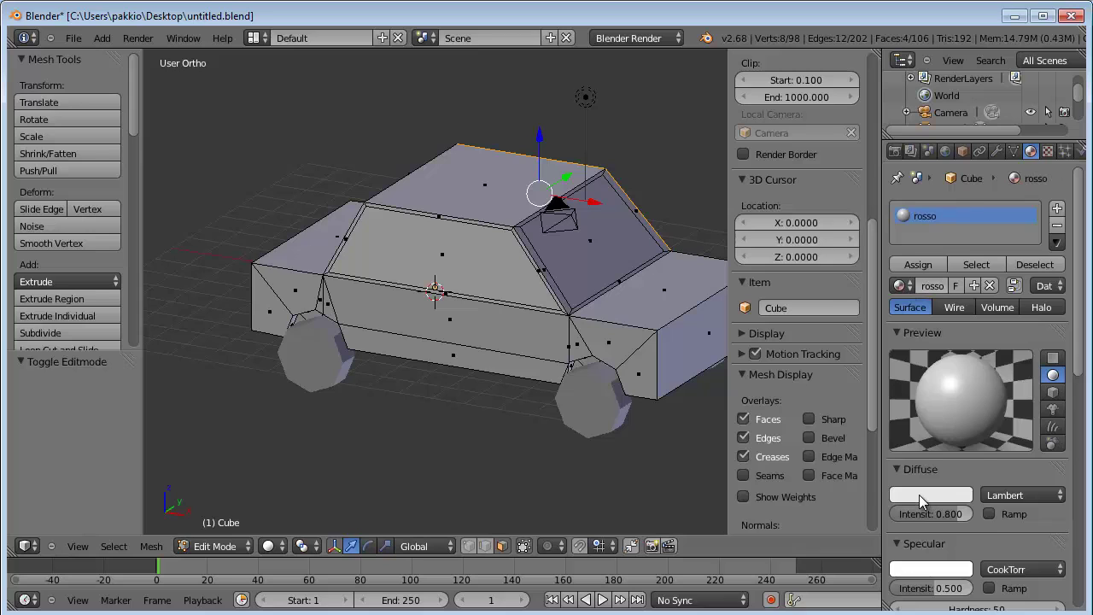
Step: Set rosso's diffuse colour to dark red (R 0.517, G 0, B 0)
left_click(921, 502)
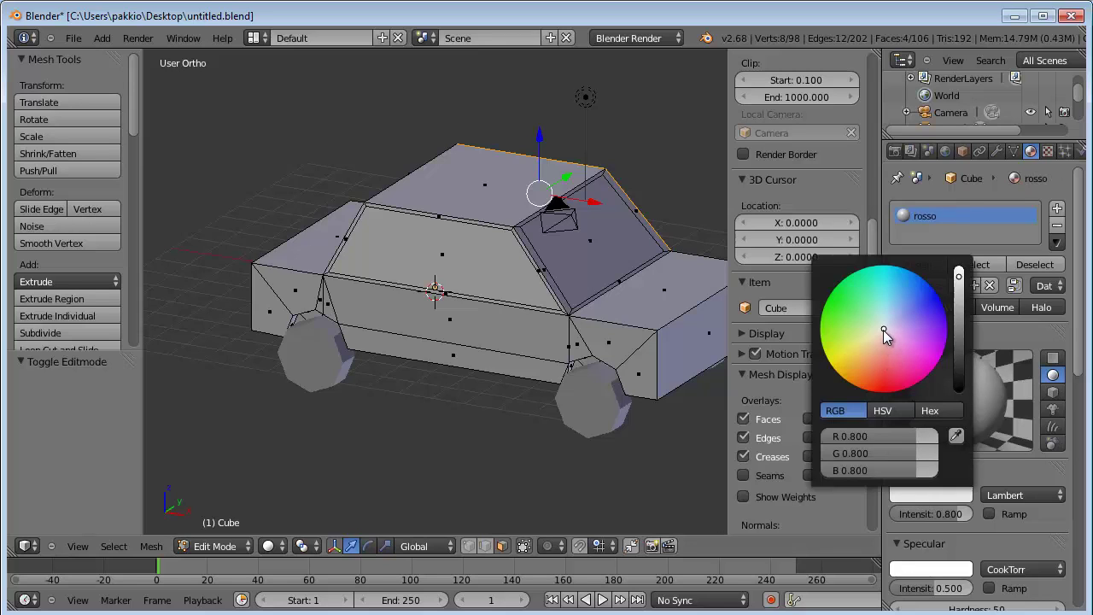
mouse_move(882, 330)
left_mouse_down()
mouse_move(881, 395)
mouse_move(868, 398)
left_mouse_up()
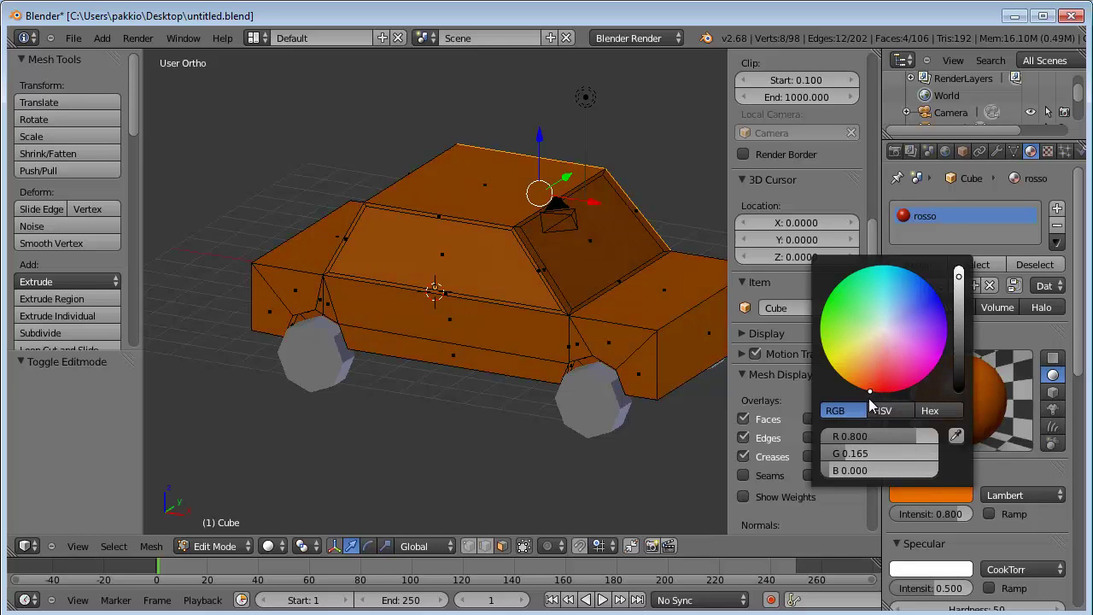
left_click(845, 453)
type("0")
key("Return")
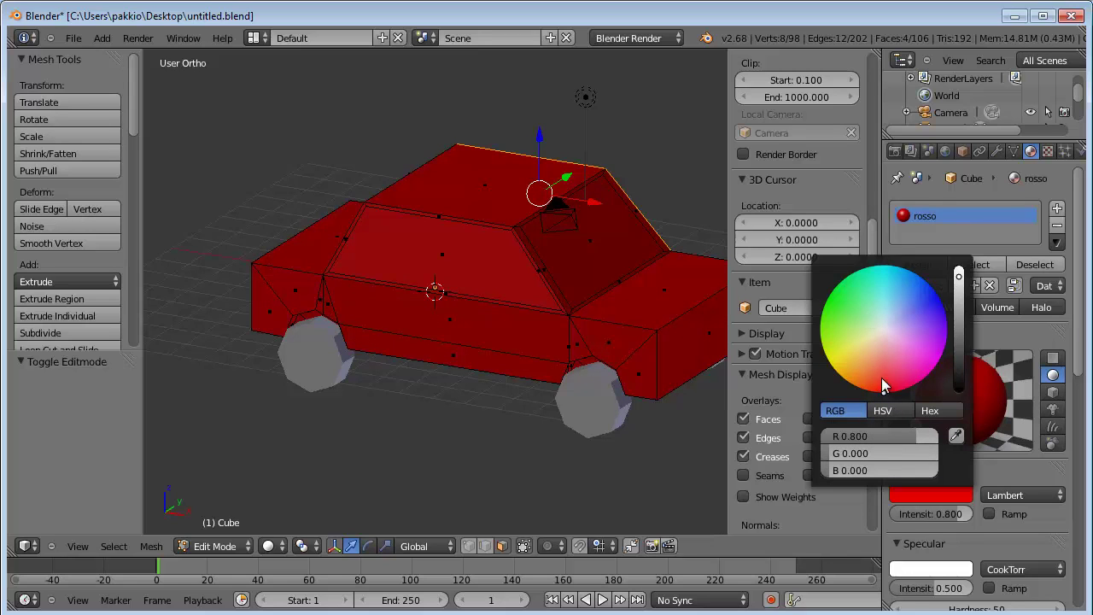
left_click_drag(958, 277, 957, 299)
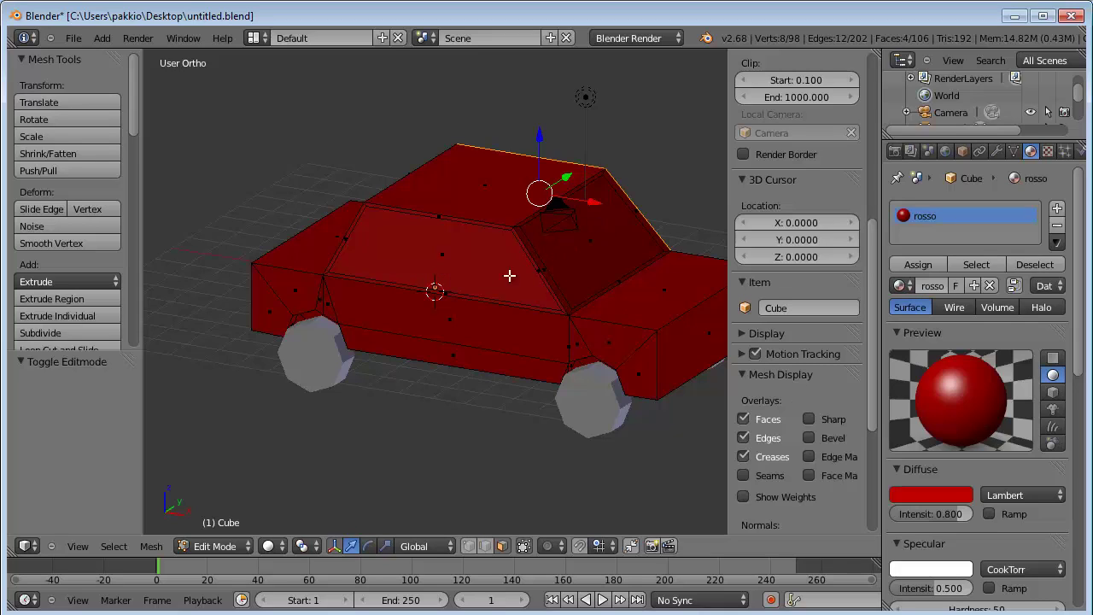
Step: Add a second material slot with a new material vetro coloured light cyan
left_click(1057, 211)
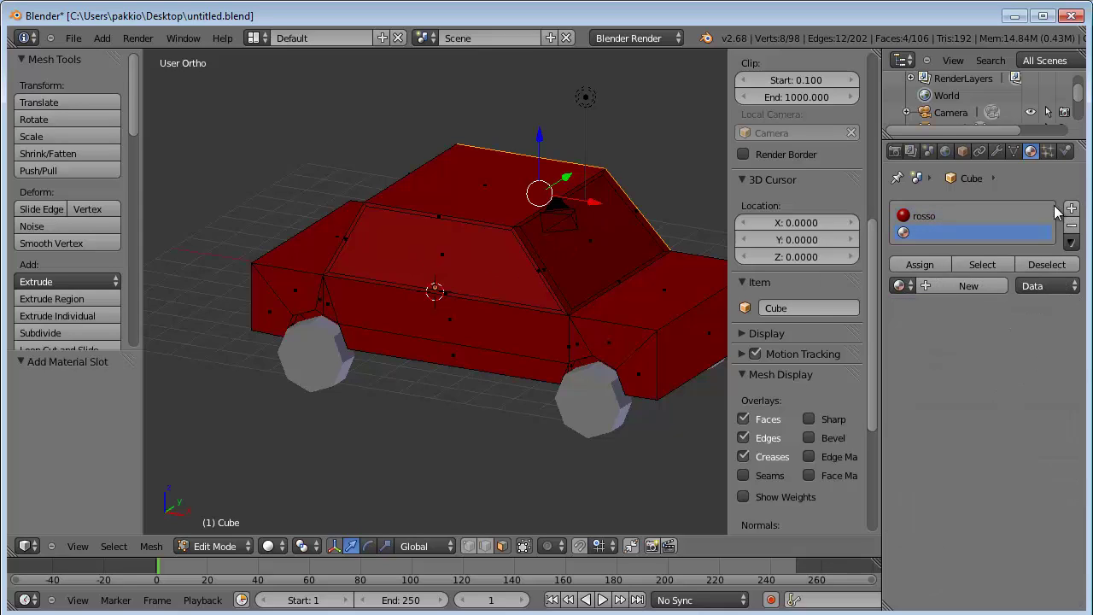
left_click(959, 283)
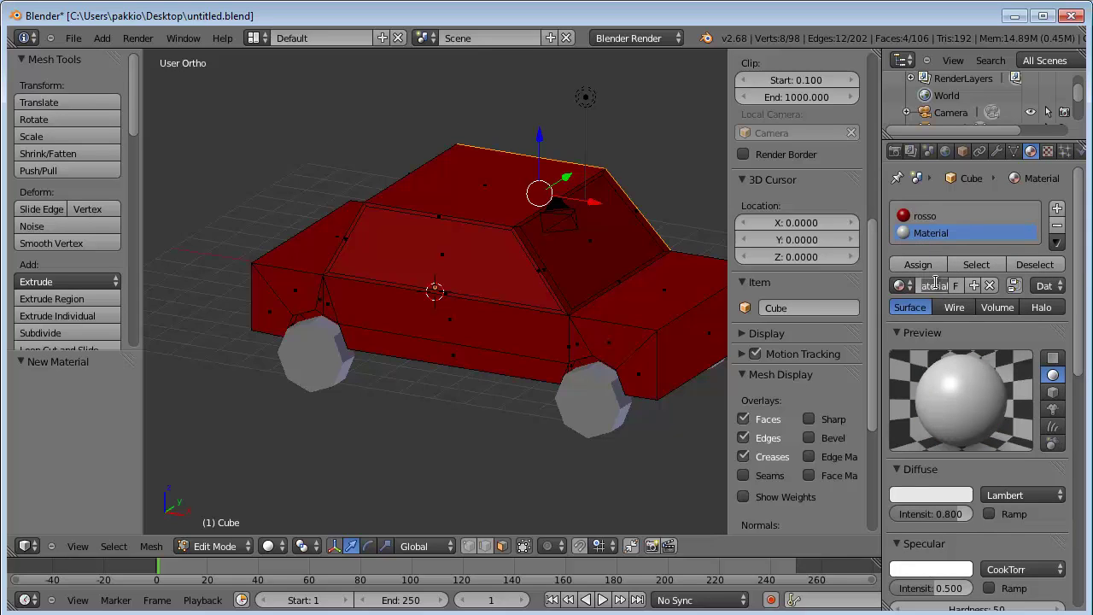
type("ve")
type("tro")
key("Return")
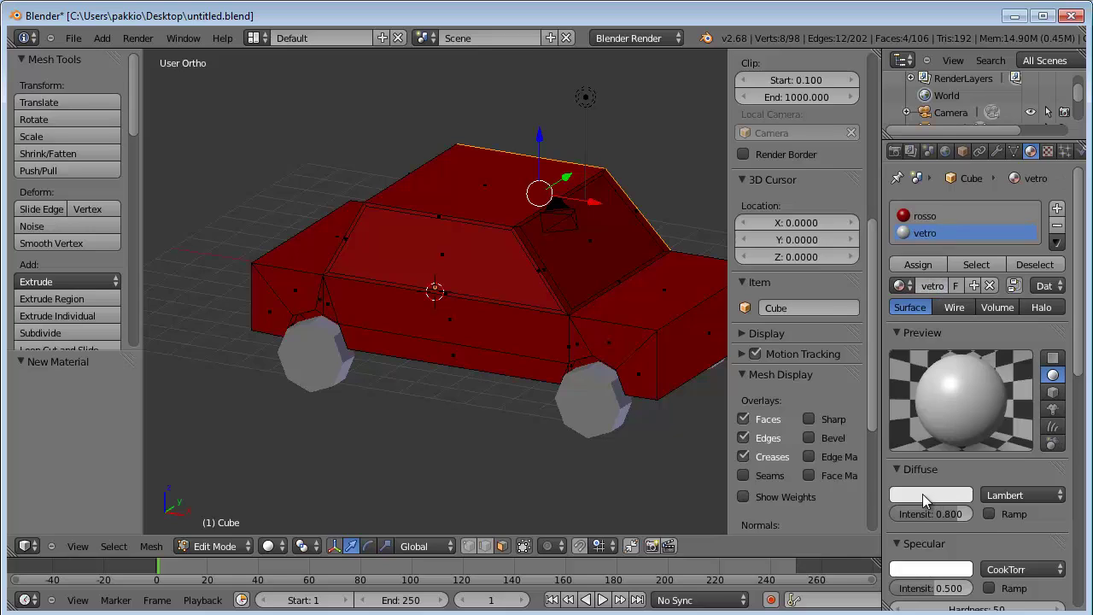
left_click(922, 494)
left_click_drag(881, 325, 891, 275)
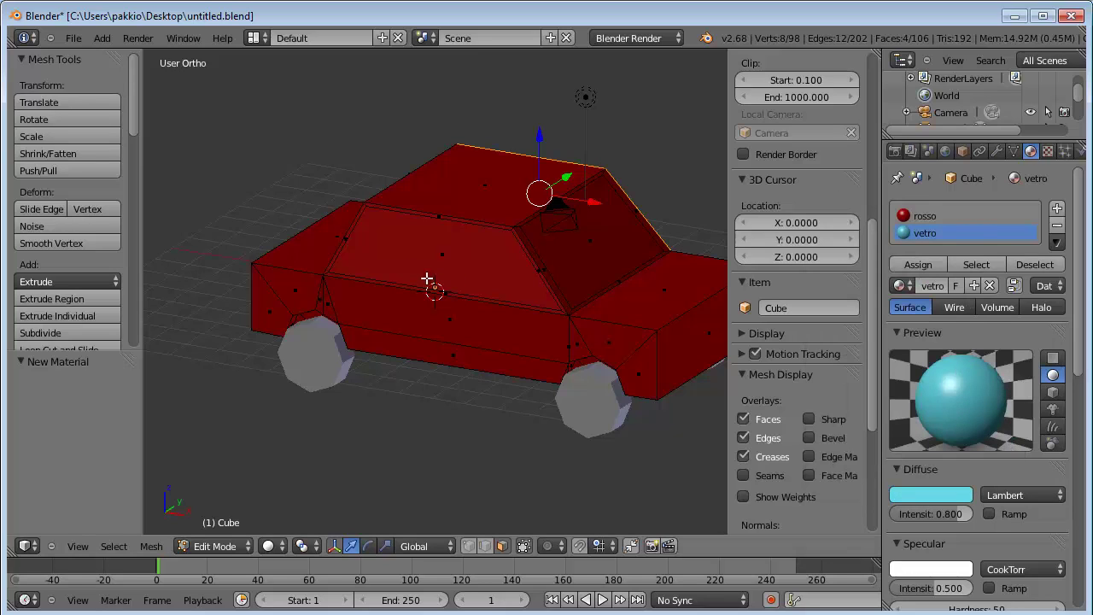
Step: Select the four window faces: both sides, rear window and windshield
right_click(450, 259)
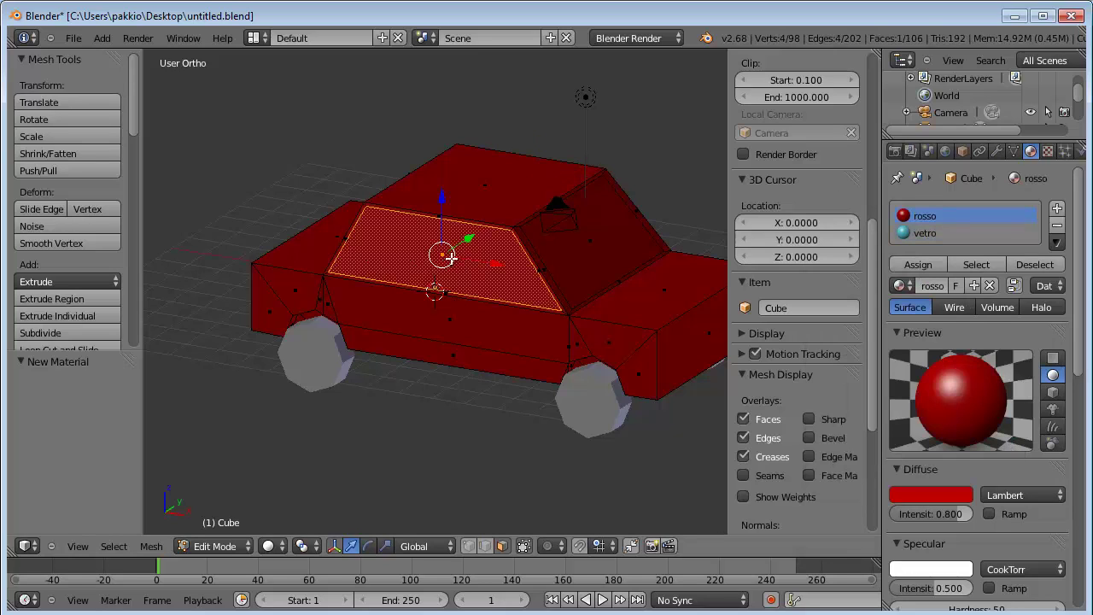
right_click(588, 242, "shift")
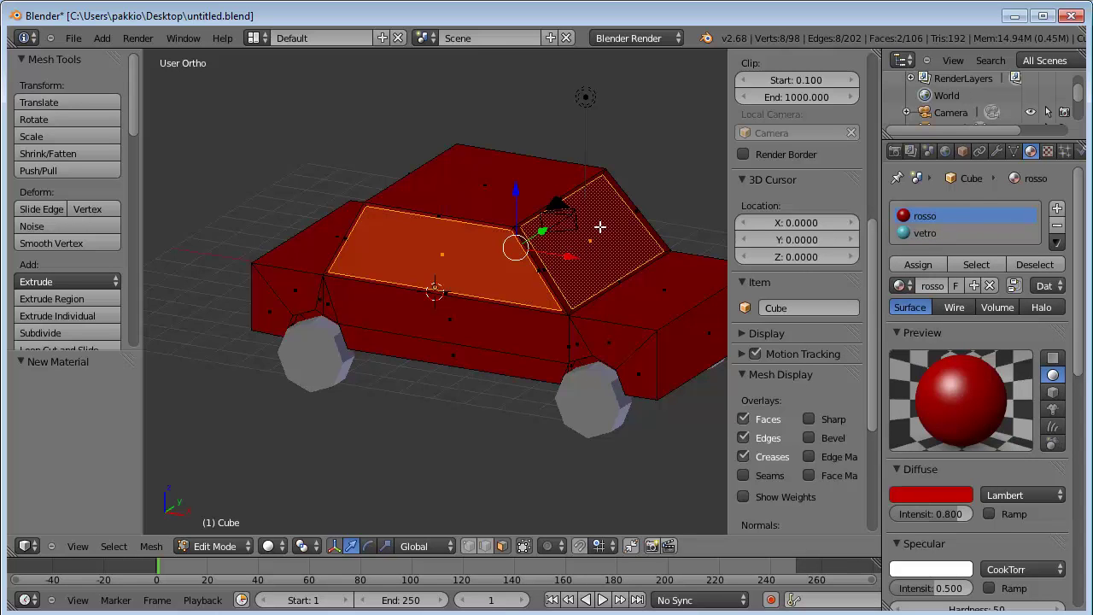
mouse_move(600, 226)
middle_mouse_down()
mouse_move(409, 244)
mouse_move(544, 295)
middle_mouse_up()
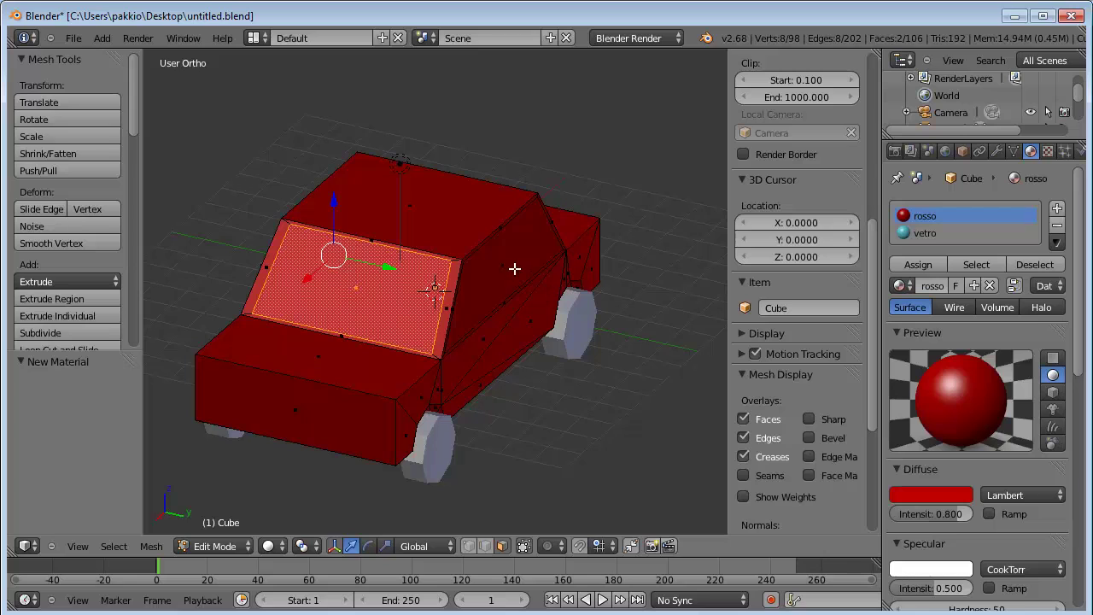
right_click(513, 268, "shift")
mouse_move(538, 244)
middle_mouse_down()
mouse_move(446, 251)
mouse_move(310, 235)
middle_mouse_up()
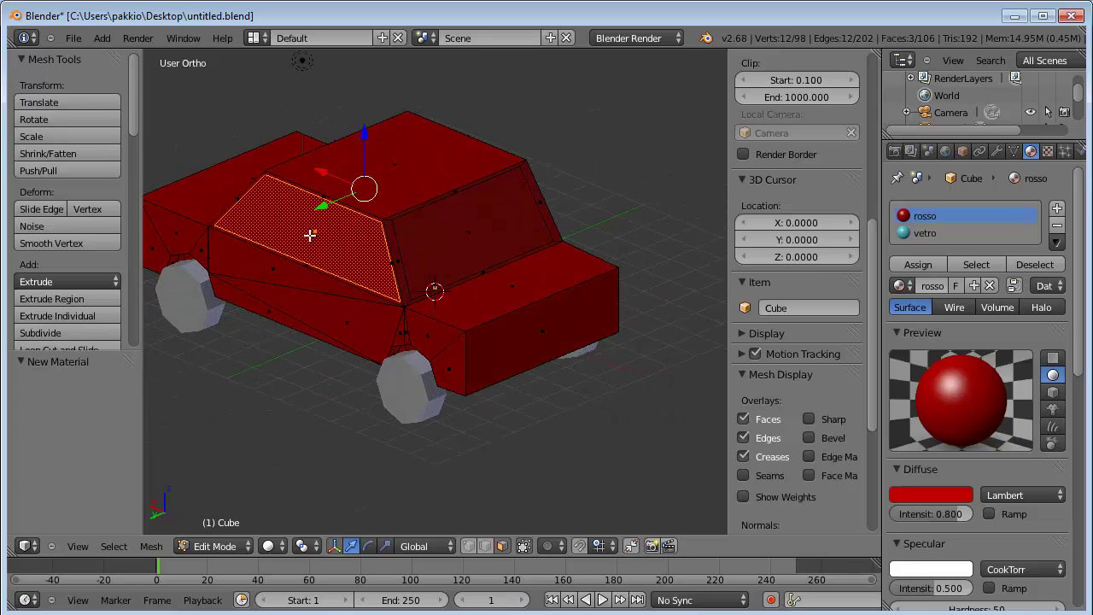
right_click(462, 238, "shift")
middle_click_drag(432, 228, 293, 205)
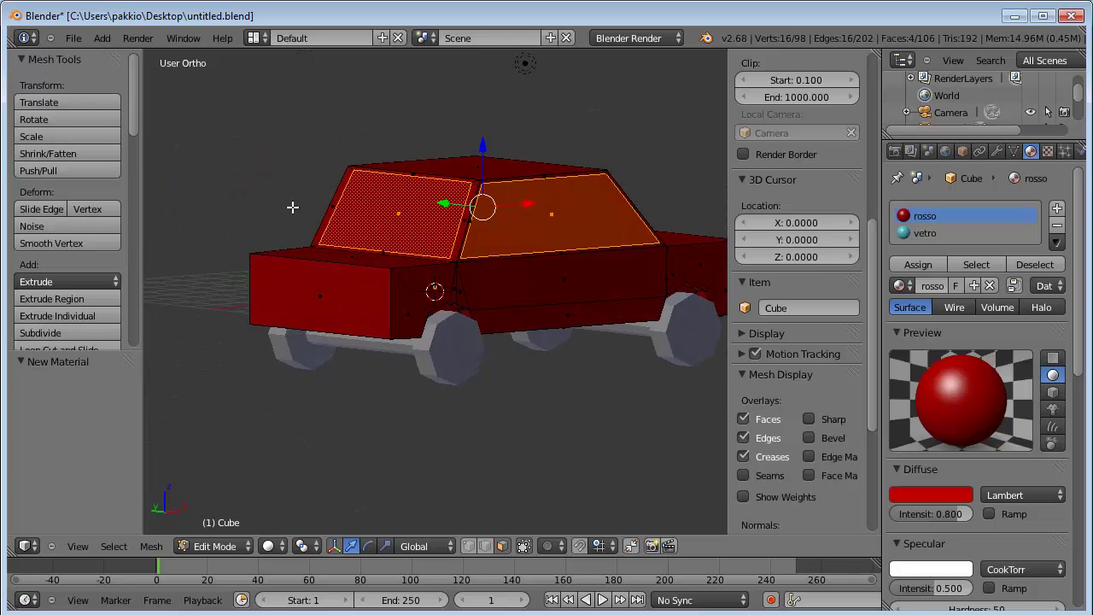
mouse_move(513, 242)
middle_mouse_down()
mouse_move(312, 239)
mouse_move(358, 259)
mouse_move(455, 254)
mouse_move(400, 241)
middle_mouse_up()
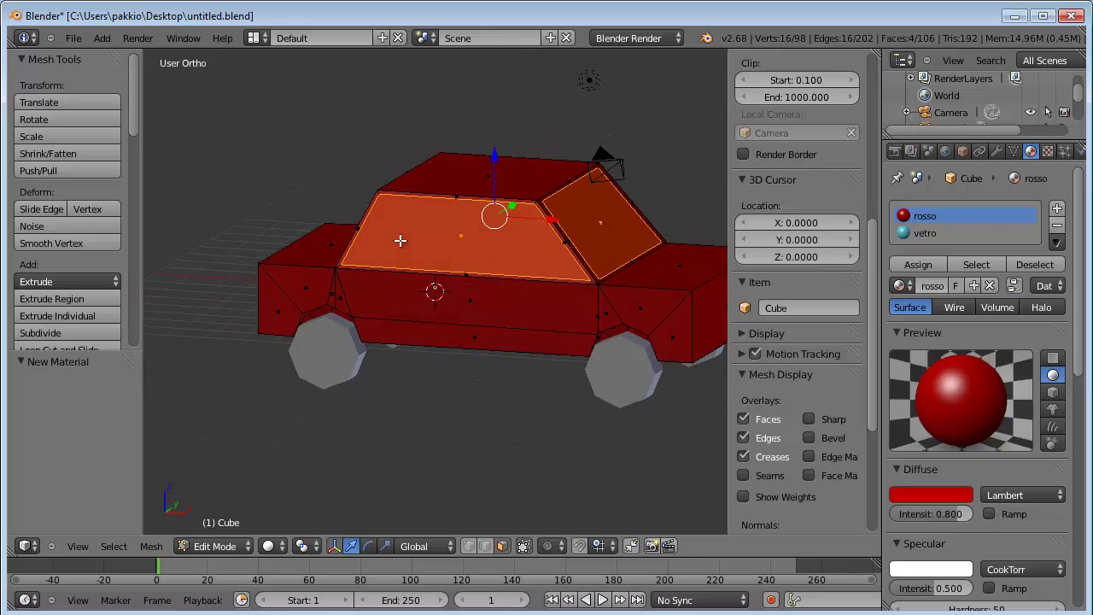
Step: Assign the vetro material to the selected window faces
left_click(921, 233)
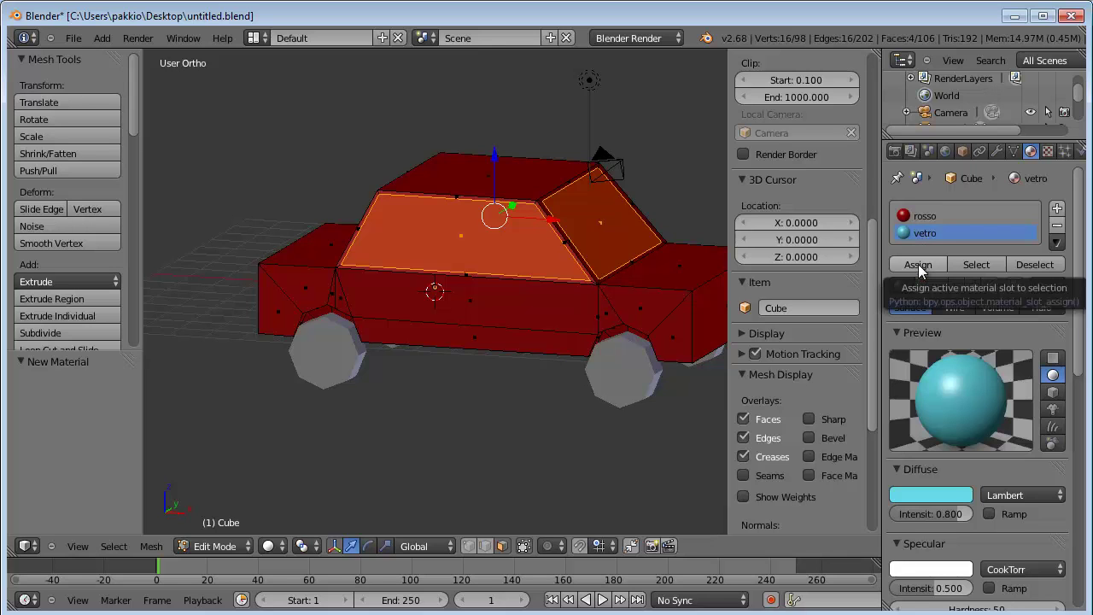
left_click(918, 264)
mouse_move(499, 228)
middle_mouse_down()
mouse_move(640, 248)
mouse_move(476, 224)
mouse_move(501, 210)
mouse_move(447, 242)
mouse_move(415, 237)
mouse_move(571, 355)
middle_mouse_up()
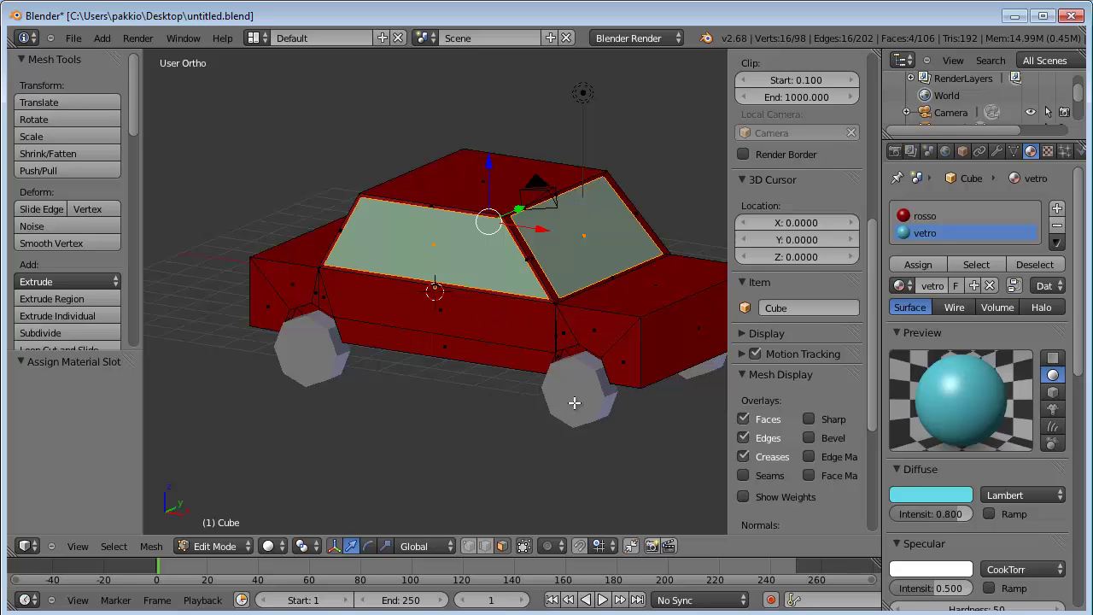
mouse_move(576, 402)
middle_mouse_down()
mouse_move(512, 356)
mouse_move(507, 337)
middle_mouse_up()
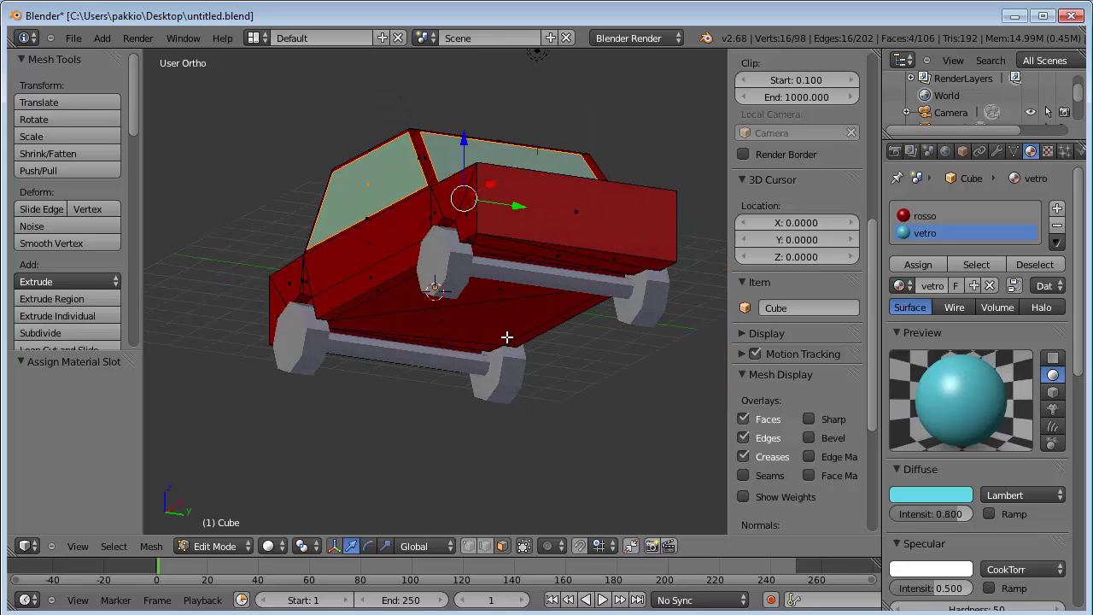
Step: Return to Object Mode and select the ruote wheel-axle object
right_click(445, 280)
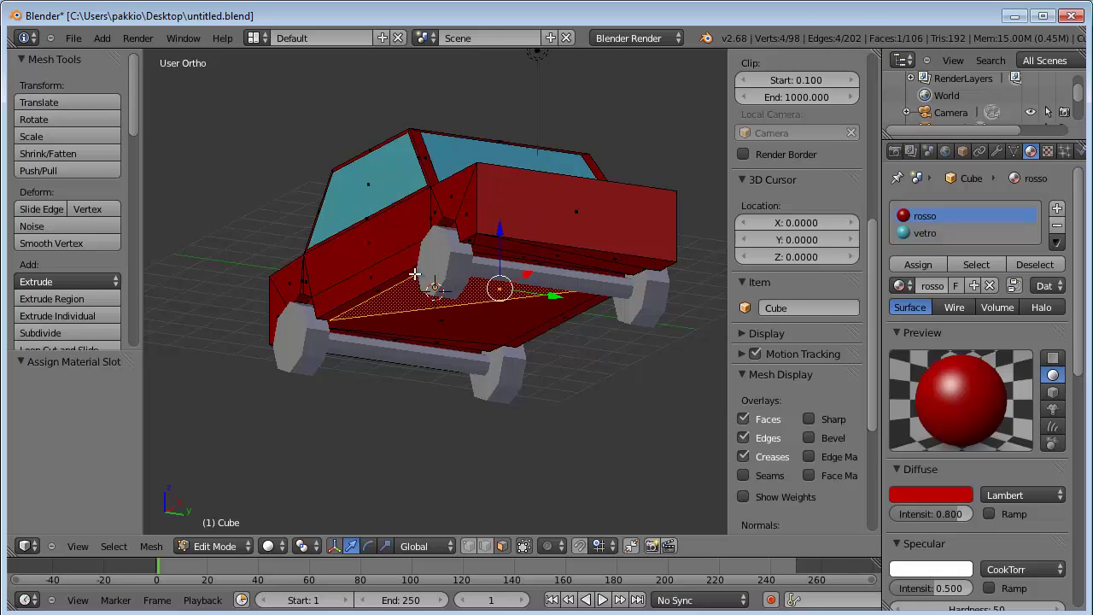
key("Tab")
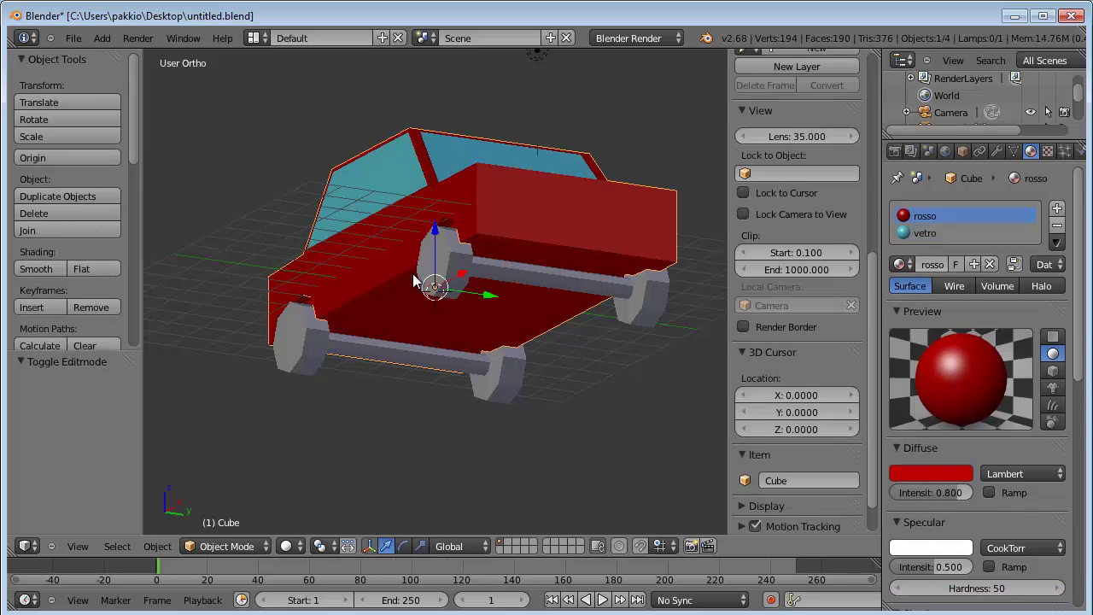
right_click(446, 275)
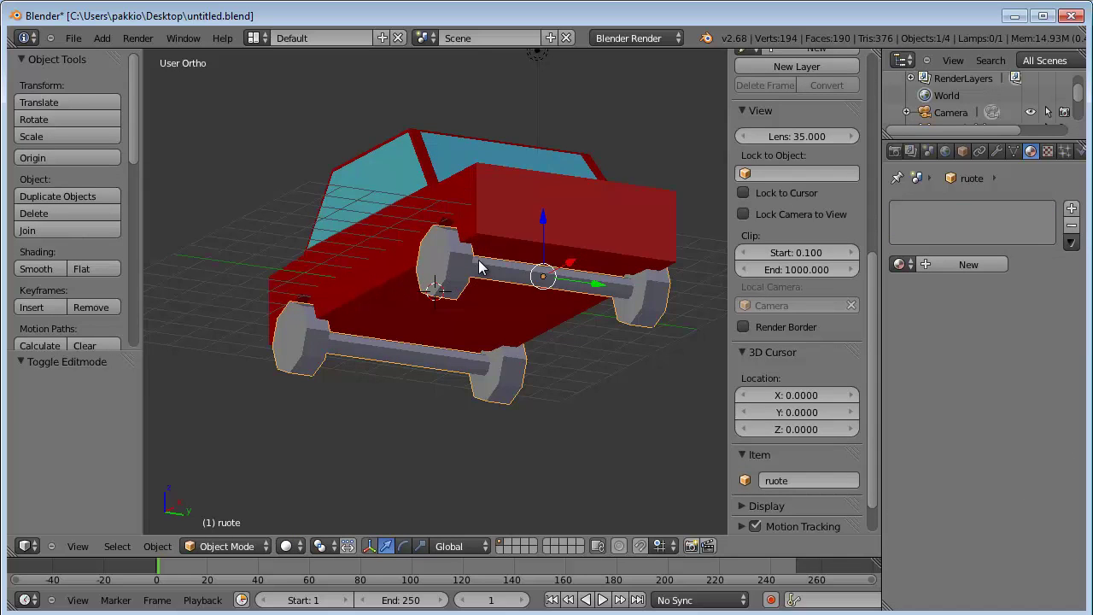
mouse_move(445, 275)
middle_mouse_down()
mouse_move(418, 228)
mouse_move(403, 259)
mouse_move(451, 292)
mouse_move(462, 237)
mouse_move(373, 223)
mouse_move(385, 259)
middle_mouse_up()
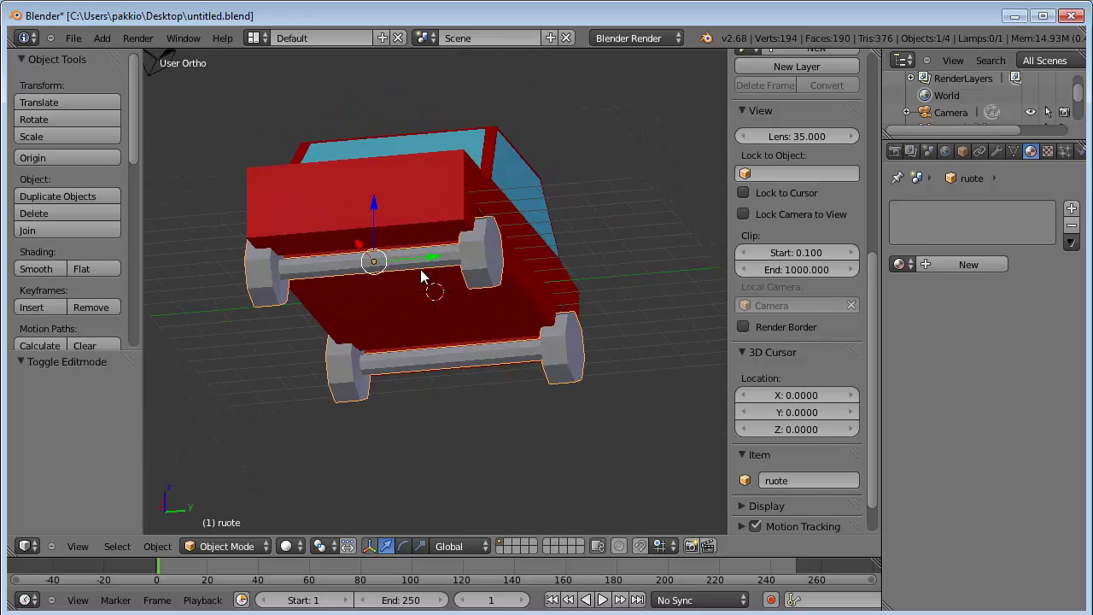
mouse_move(424, 276)
middle_mouse_down()
mouse_move(443, 258)
mouse_move(501, 311)
mouse_move(462, 307)
middle_mouse_up()
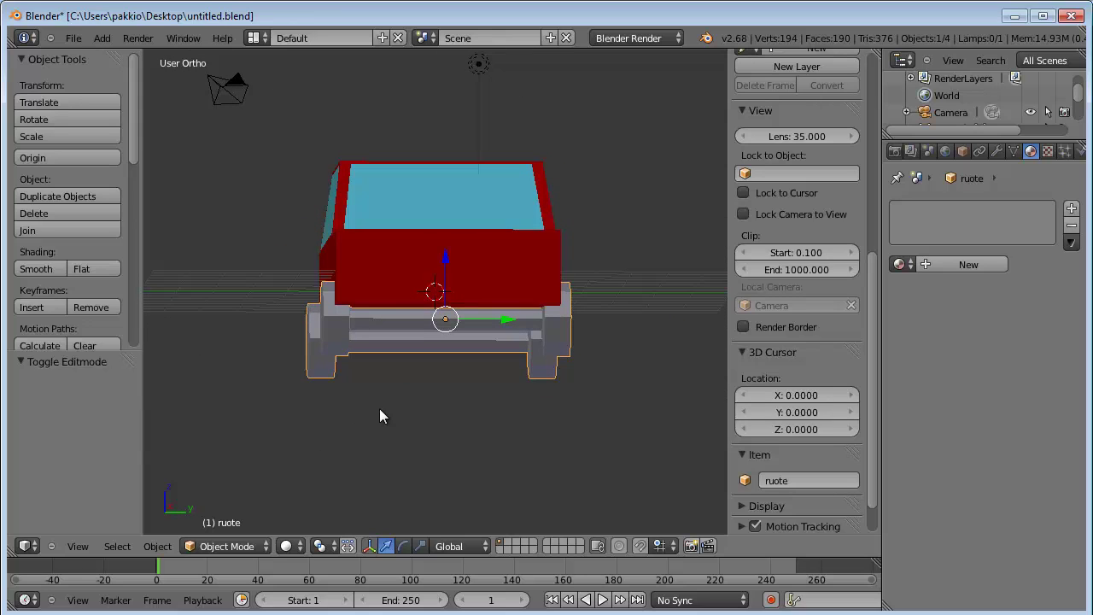
Step: Hide the red car body and switch to Right Ortho view
right_click(415, 265)
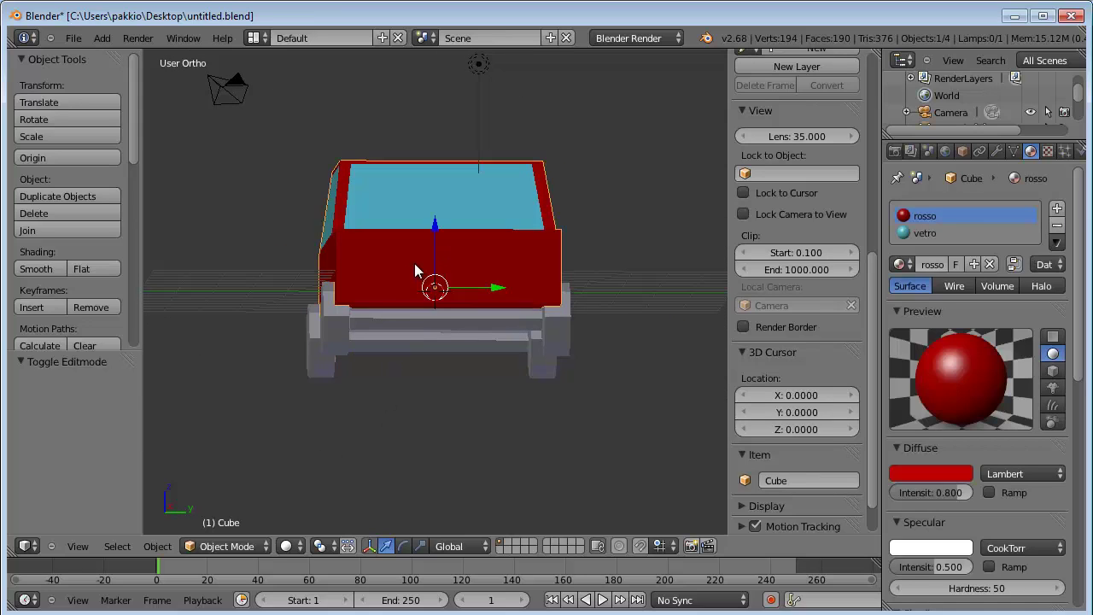
key("h")
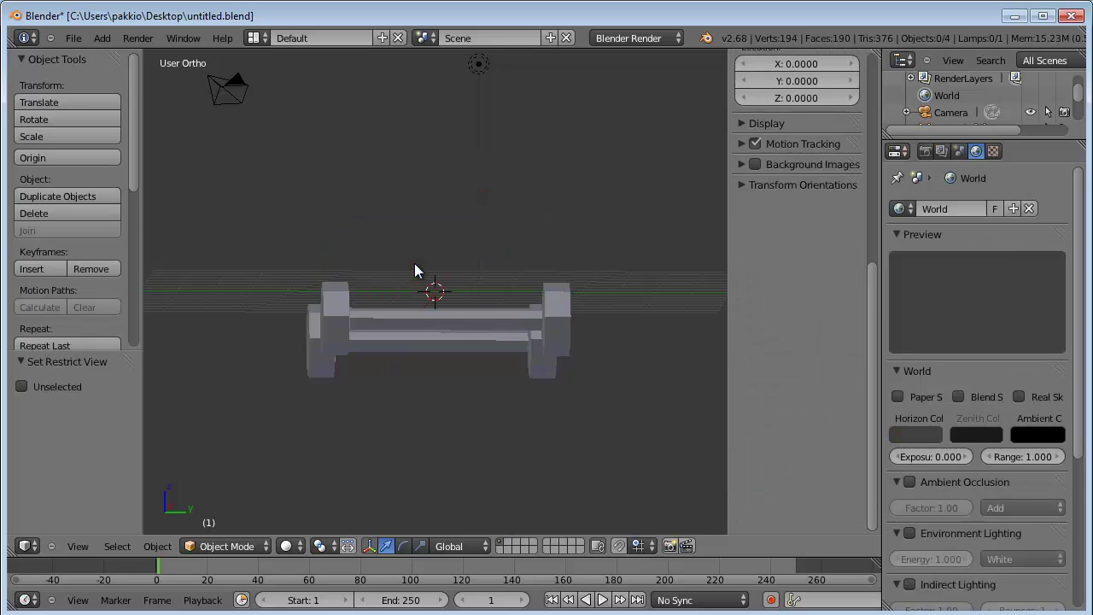
mouse_move(422, 314)
middle_mouse_down()
mouse_move(413, 371)
mouse_move(417, 315)
mouse_move(441, 326)
mouse_move(414, 334)
middle_mouse_up()
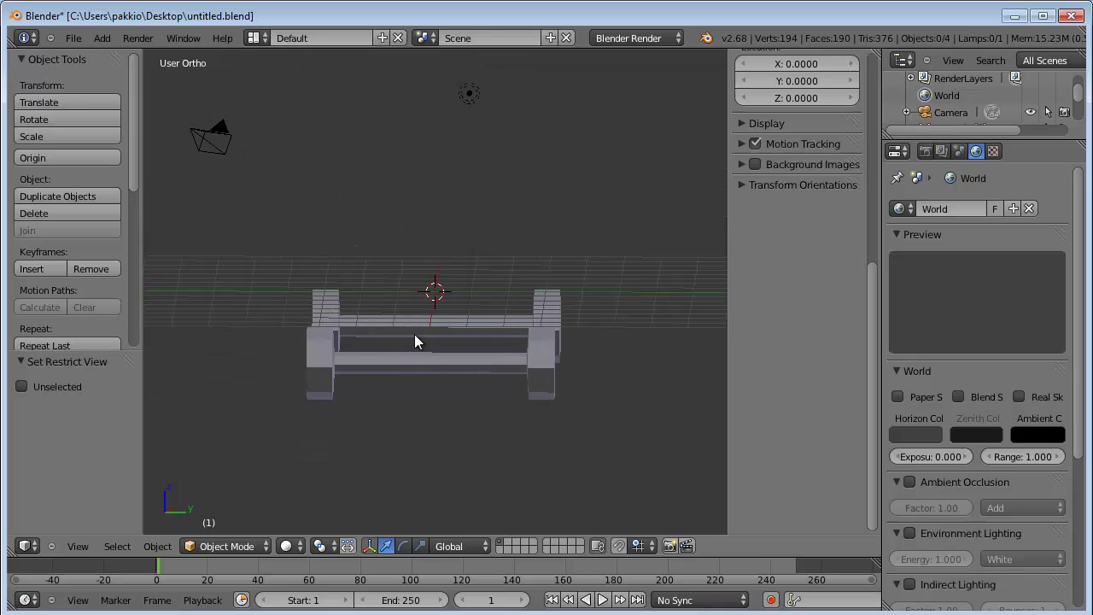
key("KP_3")
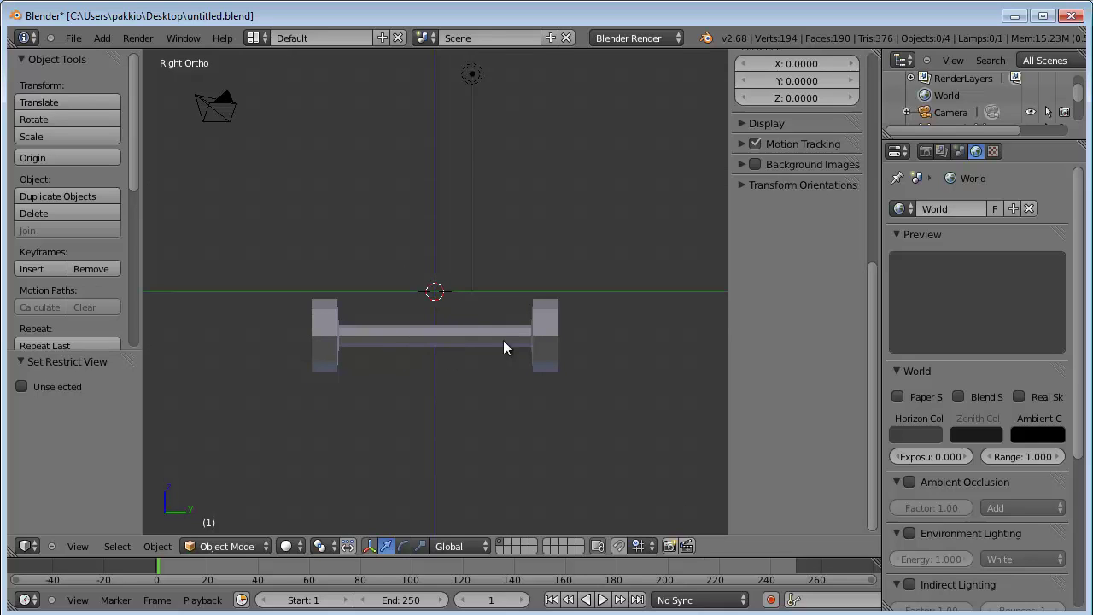
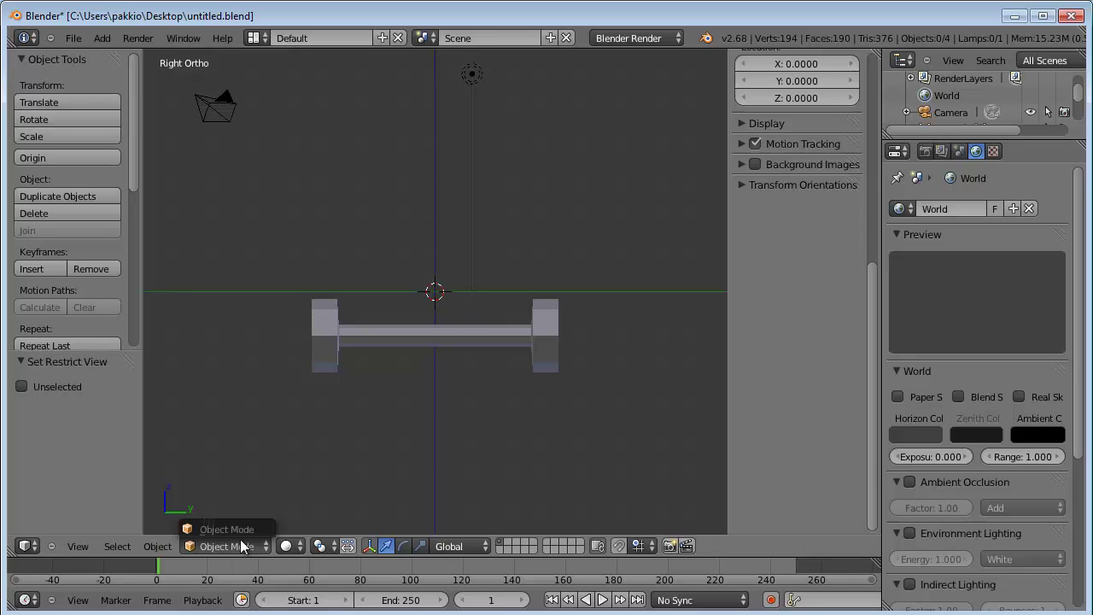
Step: In Edit Mode on ruote, circle-select the left and right wheel blocks and deselect the axle bar
right_click(423, 333)
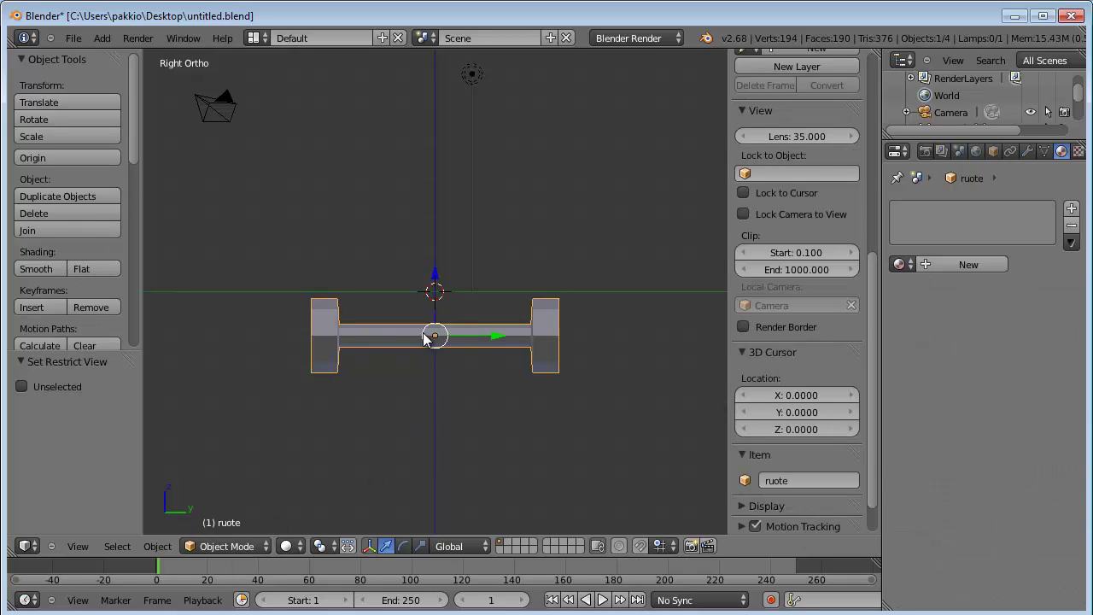
key("Tab")
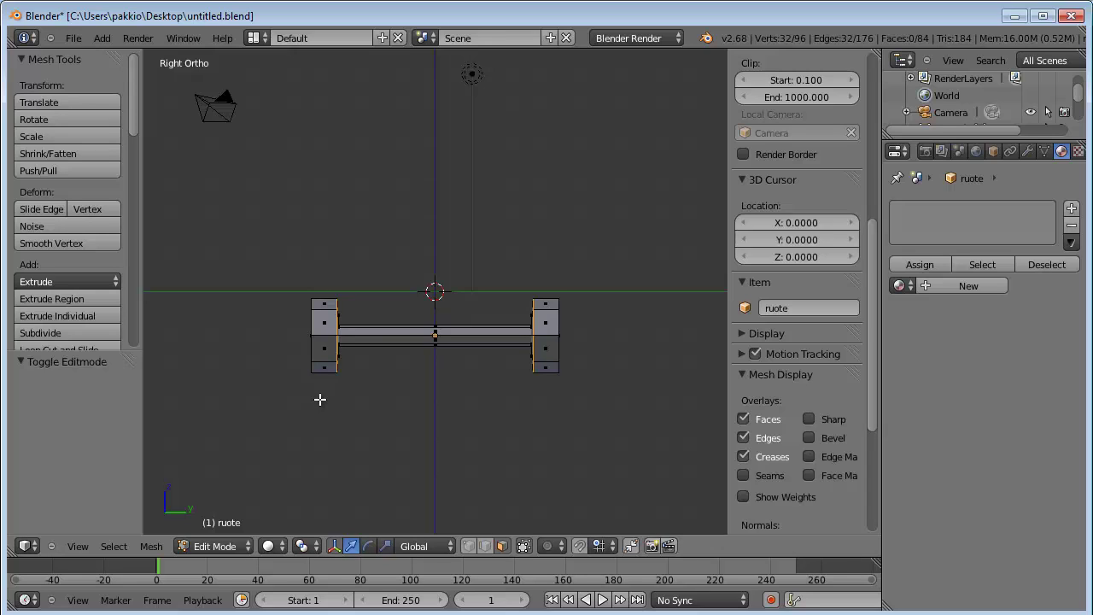
key("c")
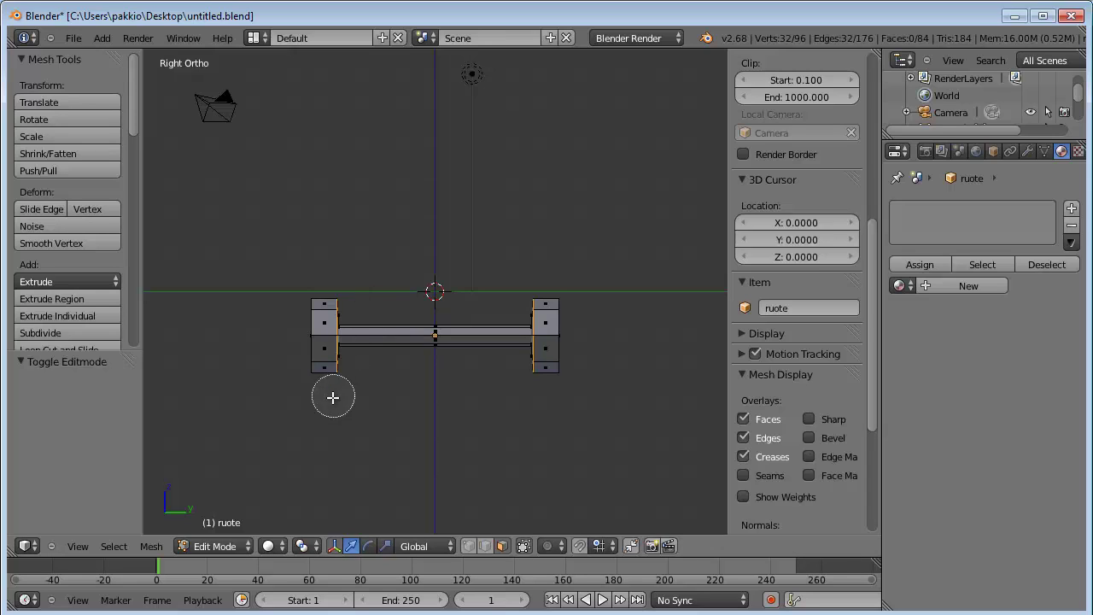
left_click(320, 319)
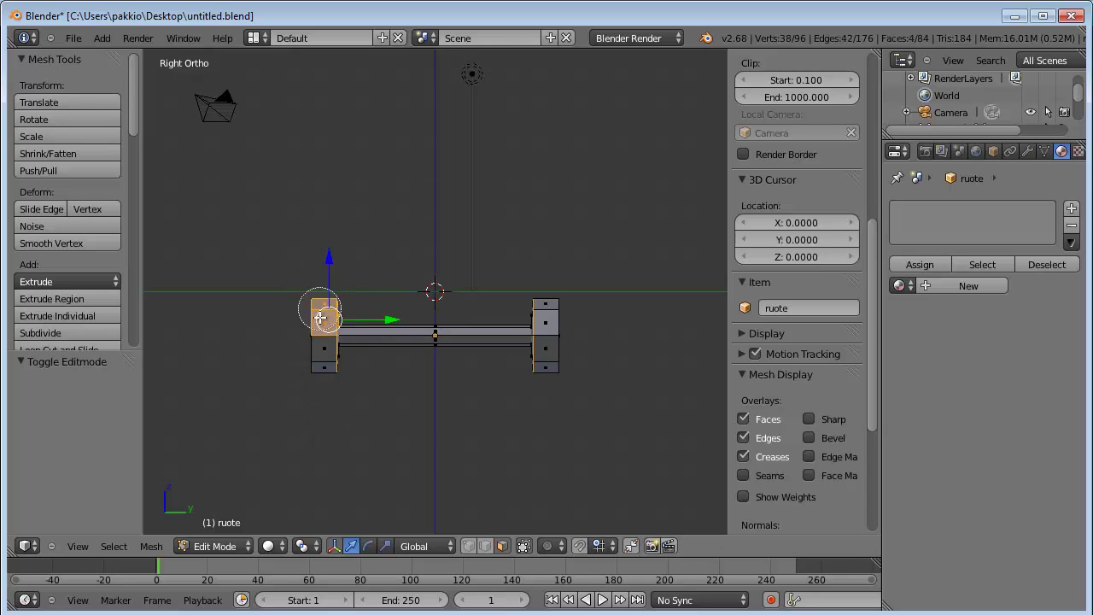
mouse_move(320, 319)
left_mouse_down()
mouse_move(317, 375)
mouse_move(316, 305)
mouse_move(327, 313)
mouse_move(318, 385)
left_mouse_up()
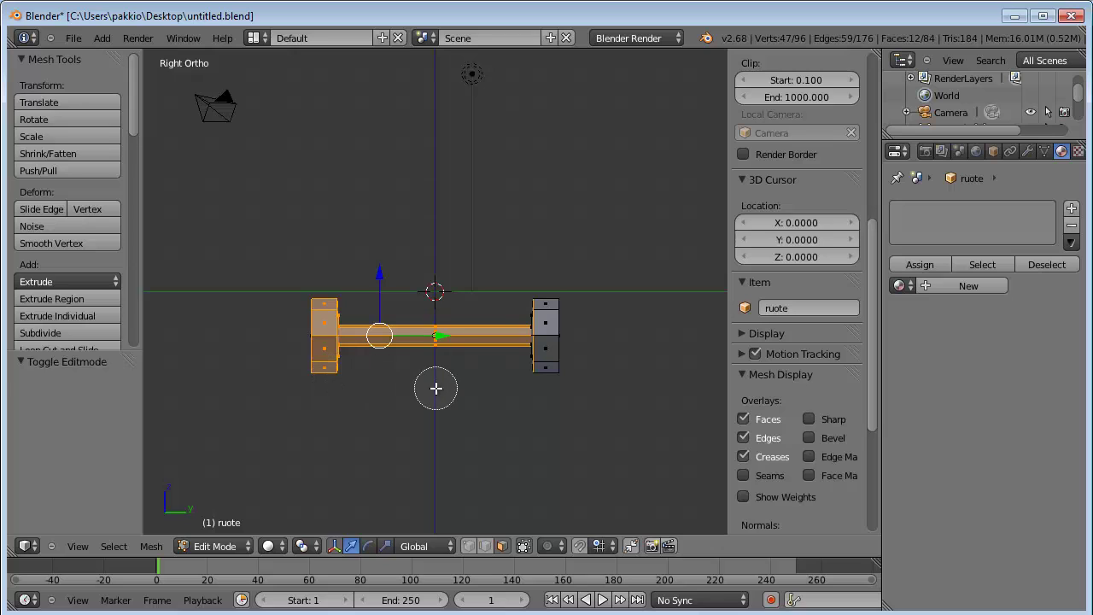
middle_click_drag(435, 388, 436, 322)
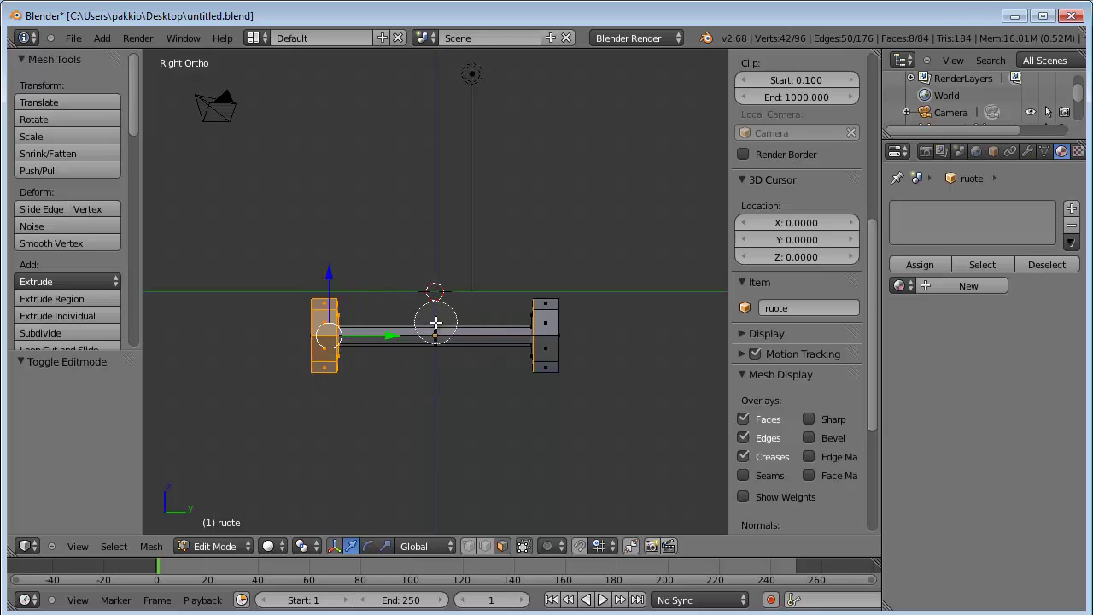
left_click_drag(519, 300, 544, 314)
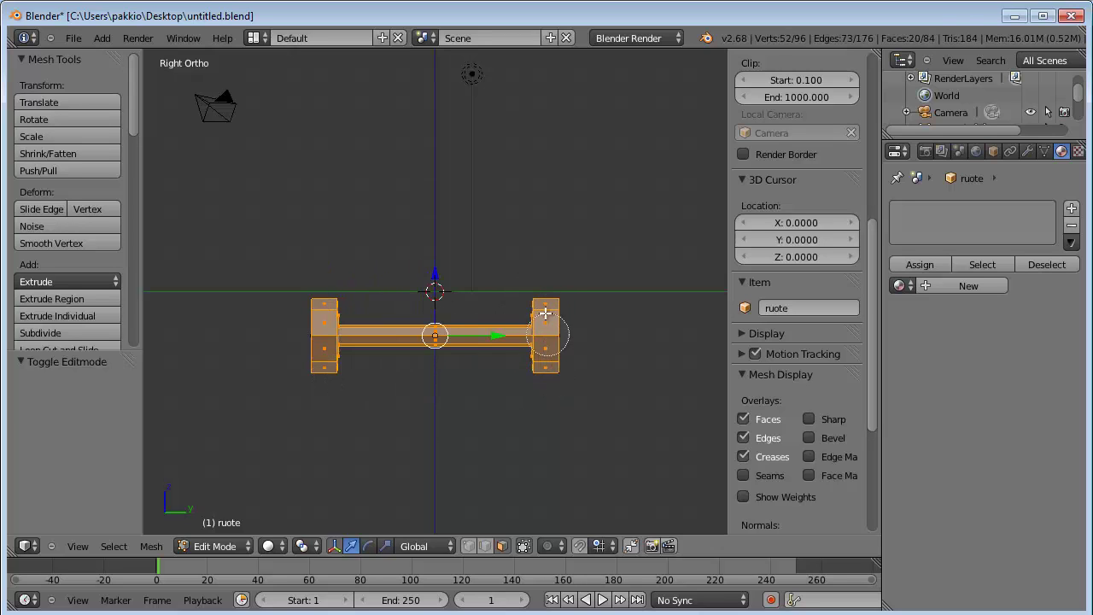
middle_click_drag(430, 302, 432, 345)
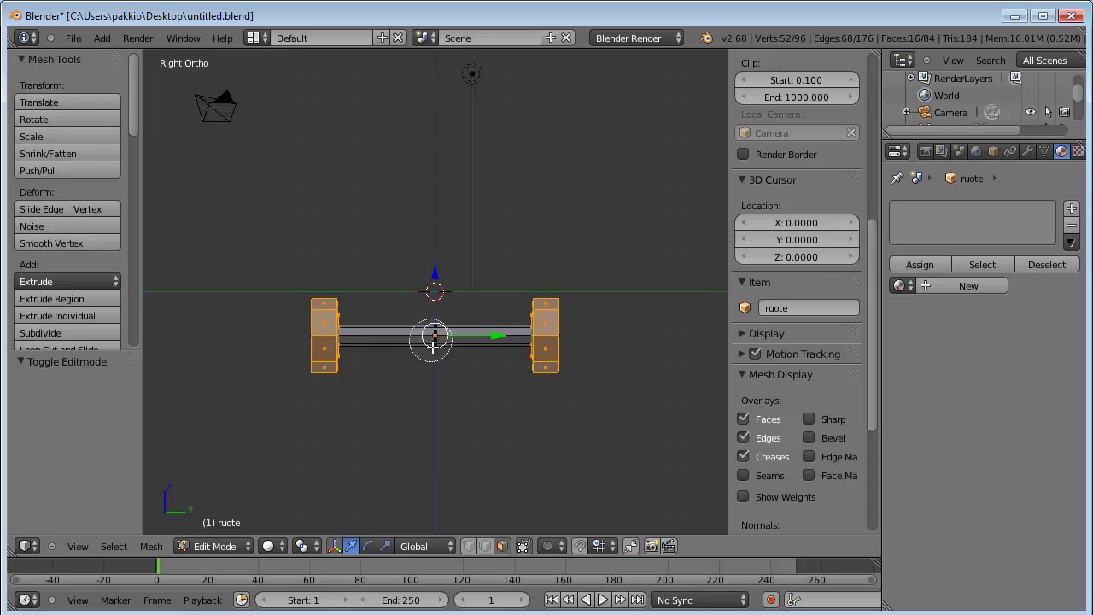
right_click(381, 315)
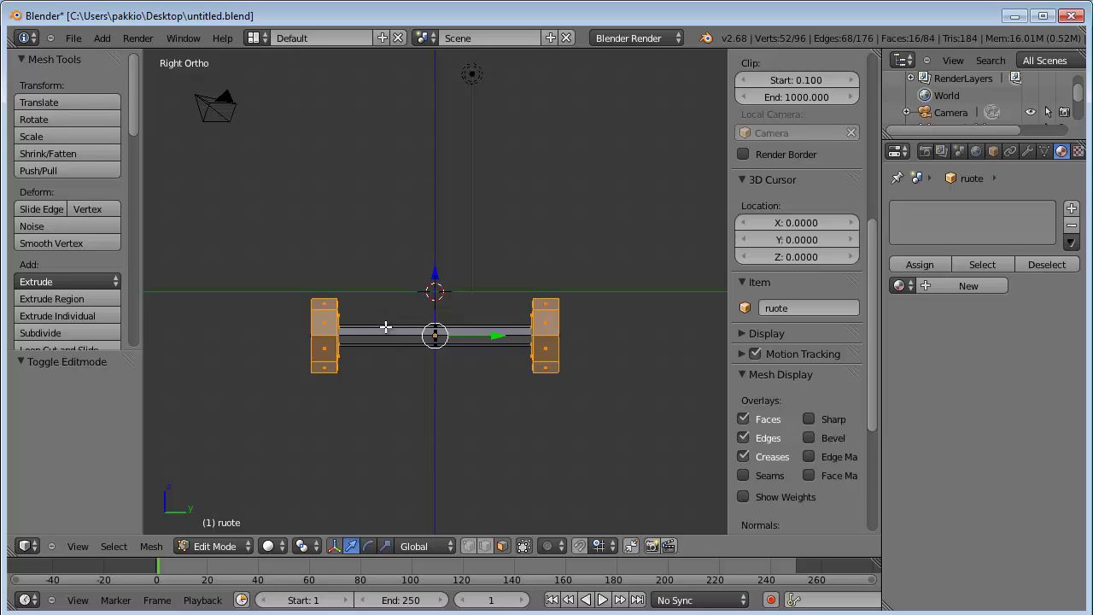
mouse_move(384, 313)
middle_mouse_down()
mouse_move(414, 347)
mouse_move(464, 366)
mouse_move(464, 379)
mouse_move(378, 361)
mouse_move(390, 344)
mouse_move(379, 317)
mouse_move(392, 356)
middle_mouse_up()
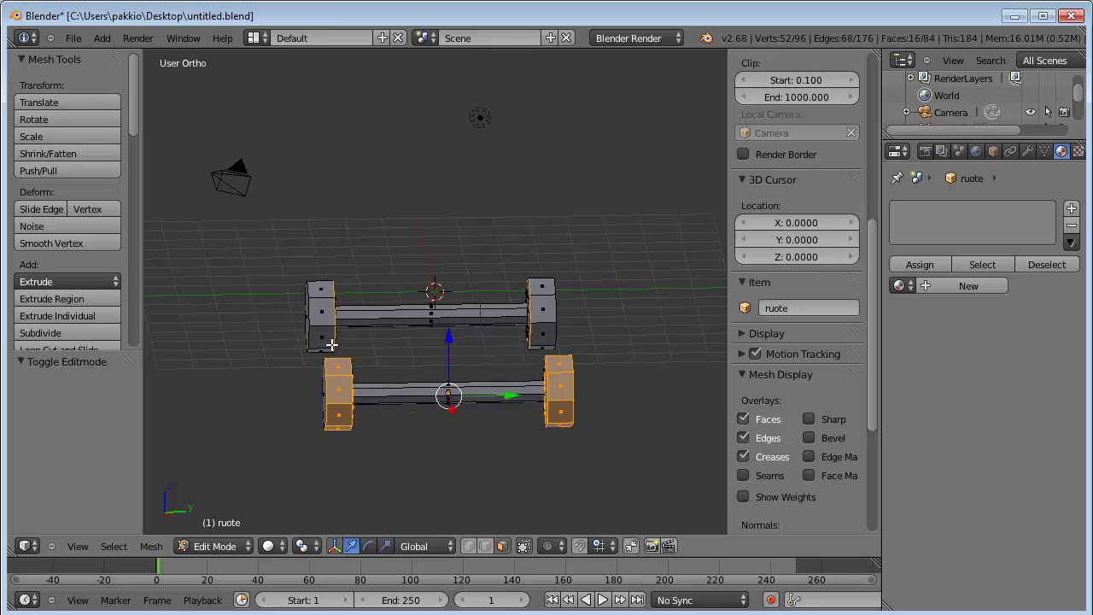
Step: Switch to the right side view in wireframe and clear the mesh selection
key("KP_3")
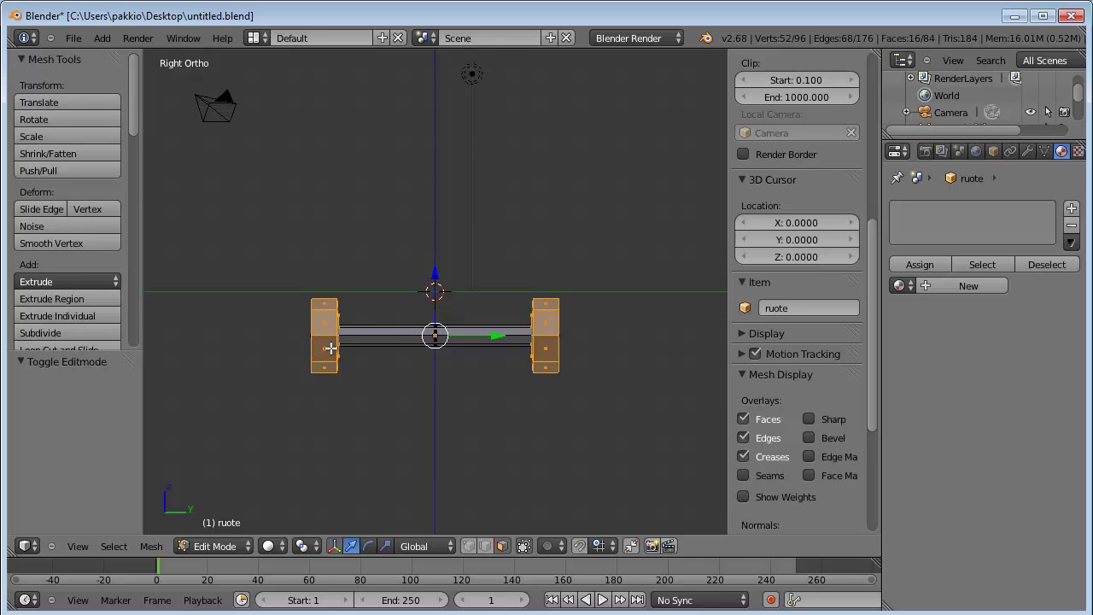
key("z")
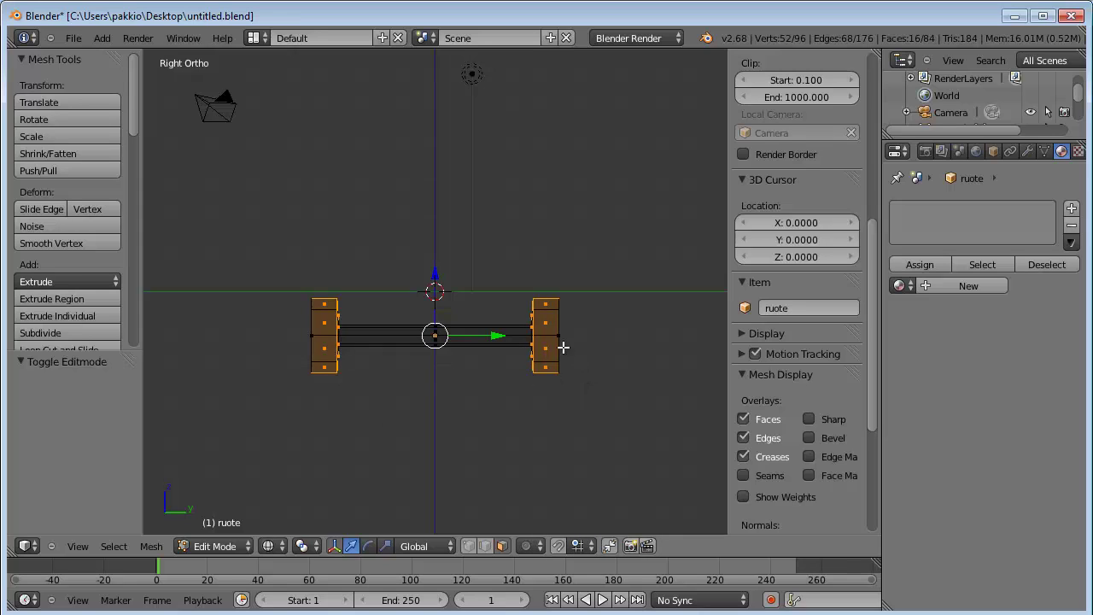
key("c")
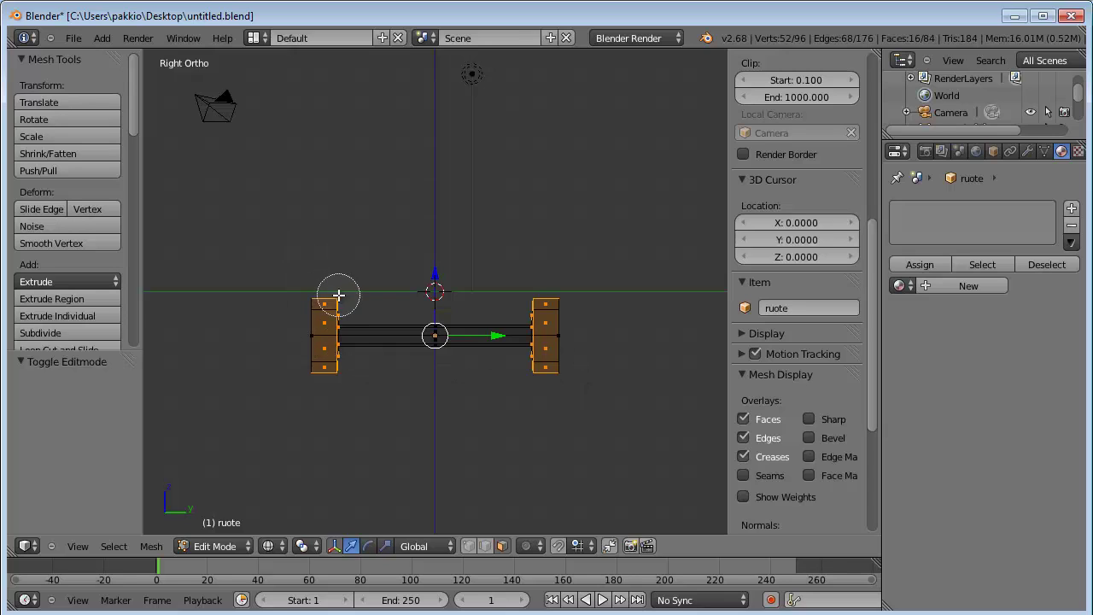
left_click_drag(325, 295, 320, 385)
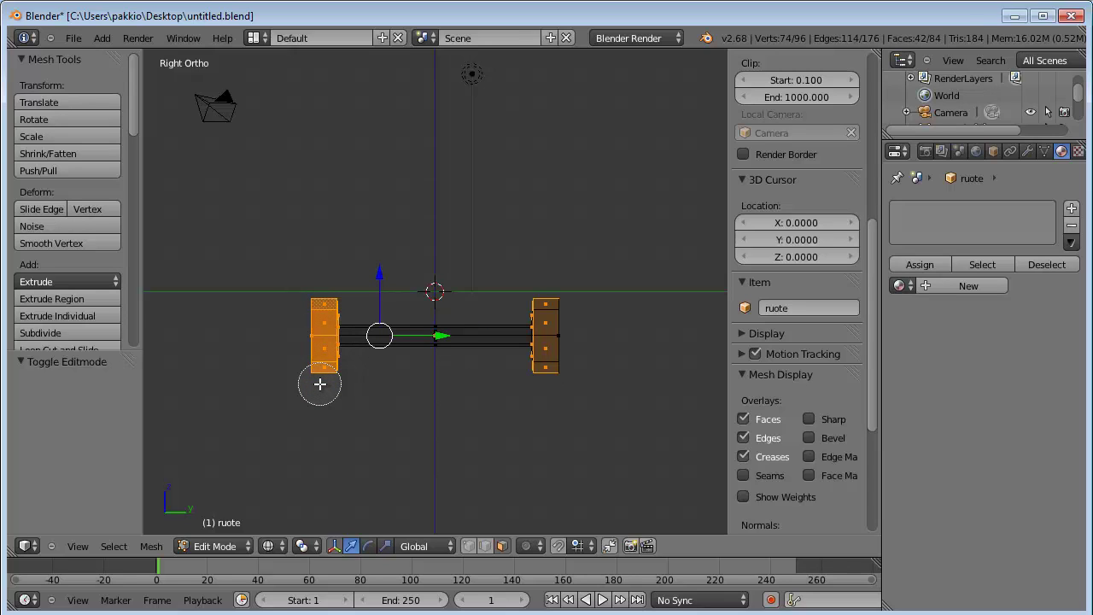
right_click(322, 380)
key("a")
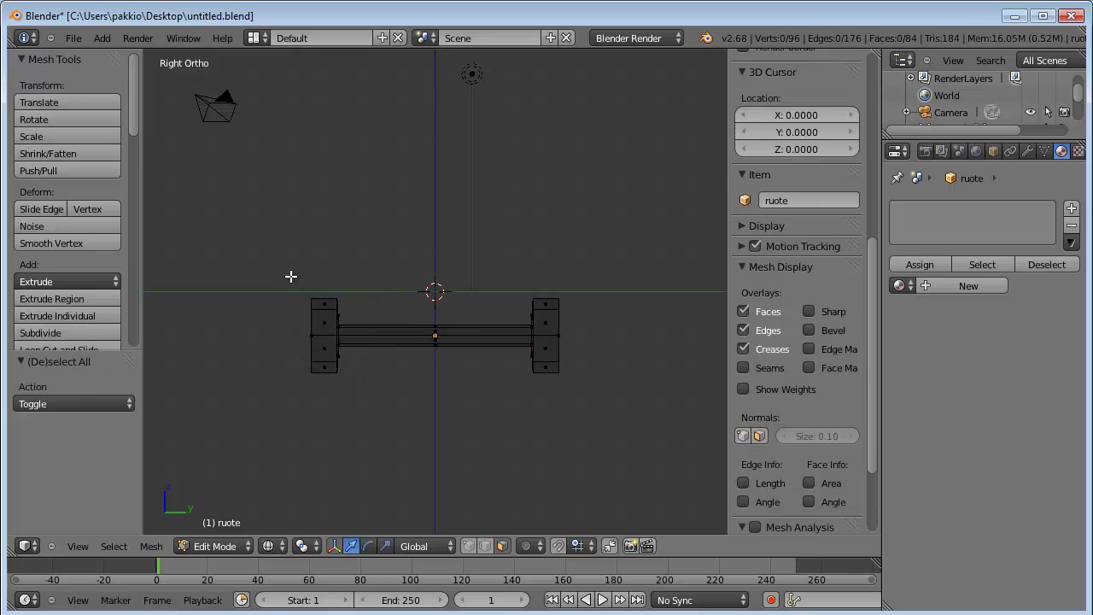
Step: Box-select the left and right wheel ends through the mesh, including the hidden ones behind
key("b")
mouse_move(285, 256)
left_mouse_down()
mouse_move(306, 345)
mouse_move(366, 418)
left_mouse_up()
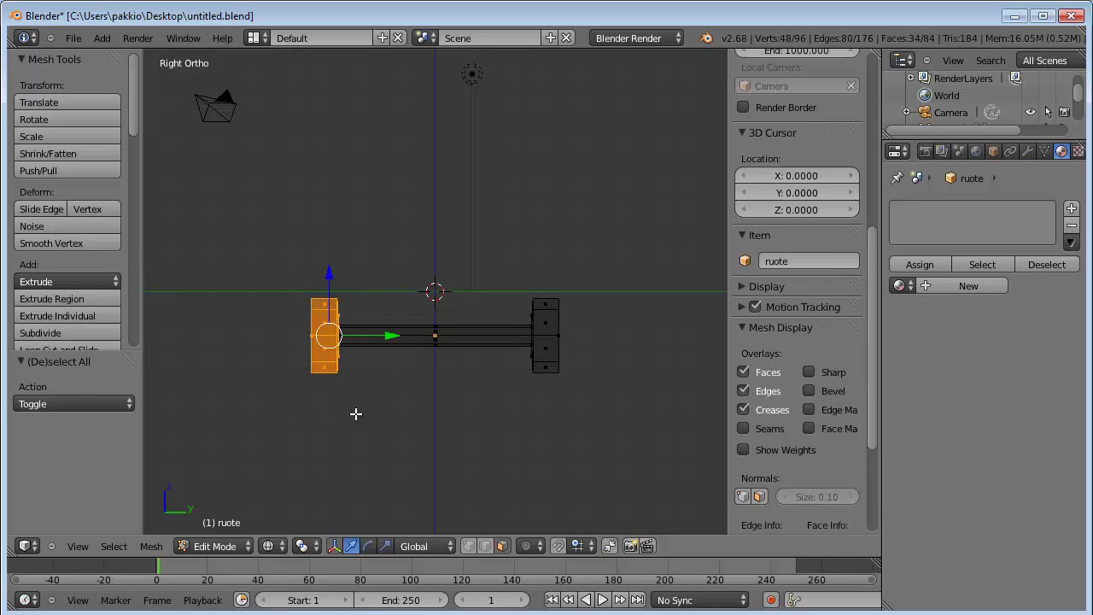
left_click(515, 280)
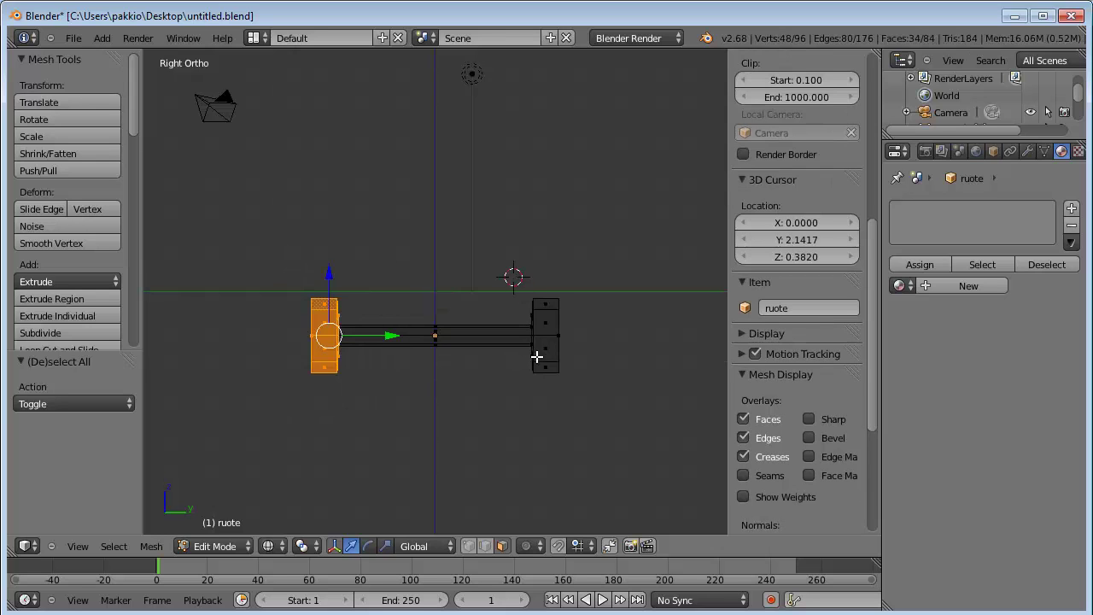
key("b")
left_click_drag(515, 270, 589, 403)
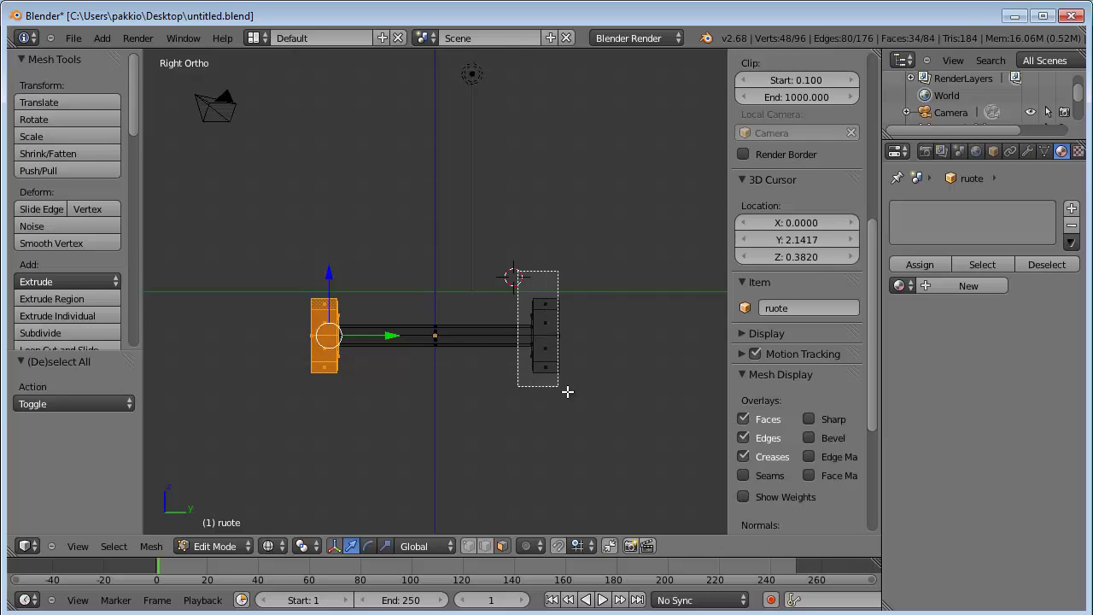
mouse_move(475, 359)
middle_mouse_down()
mouse_move(445, 336)
mouse_move(520, 385)
mouse_move(536, 368)
middle_mouse_up()
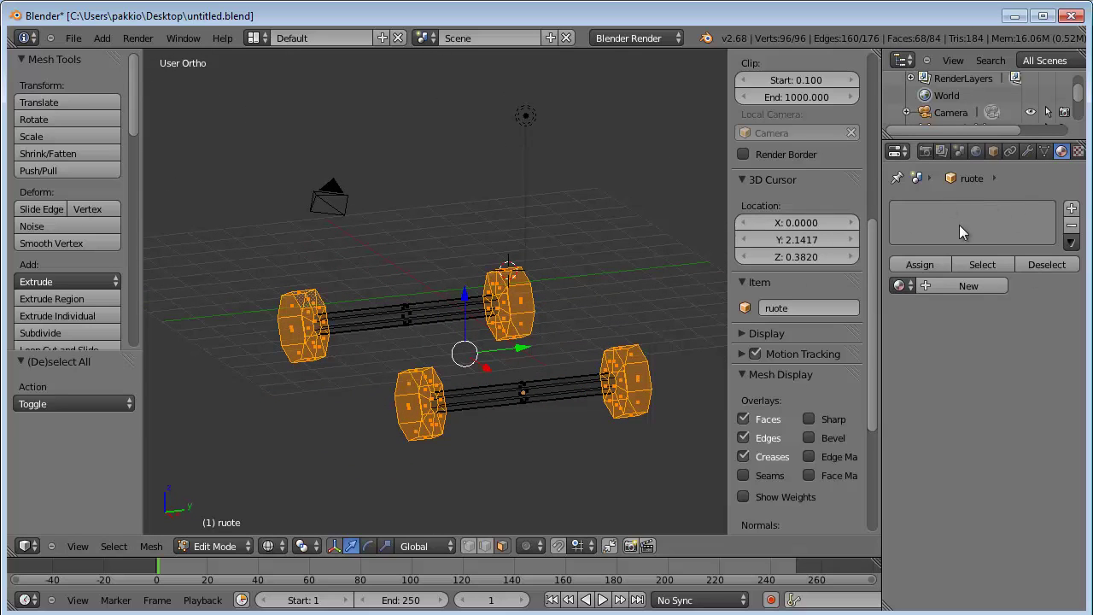
Step: Add a new material named 'ruota' with a nearly black diffuse colour
left_click(1070, 209)
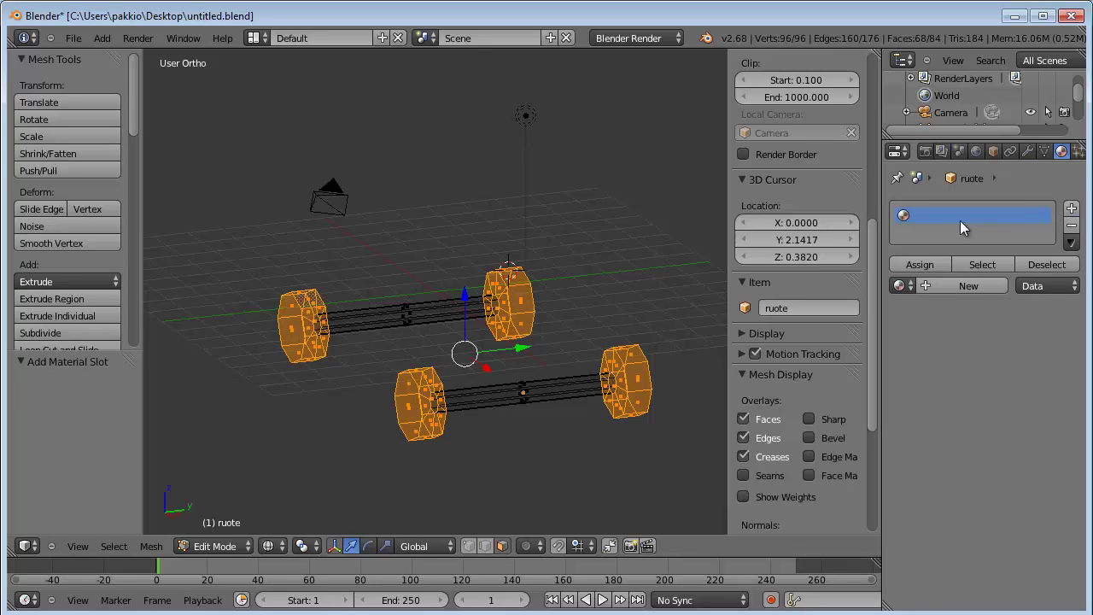
left_click(956, 283)
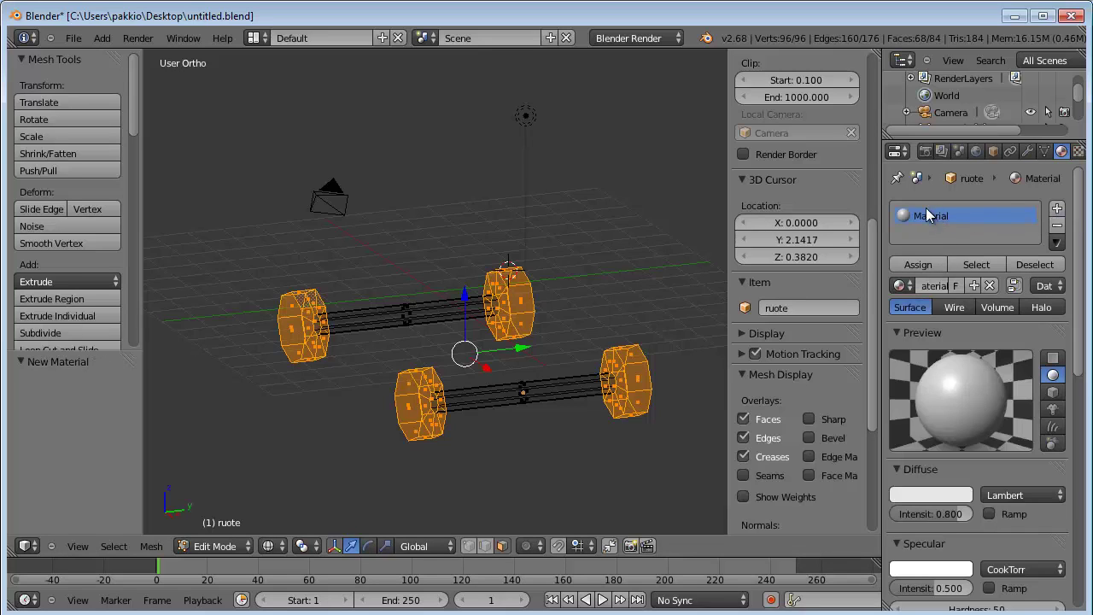
left_click(922, 286)
type("ruota")
key("Return")
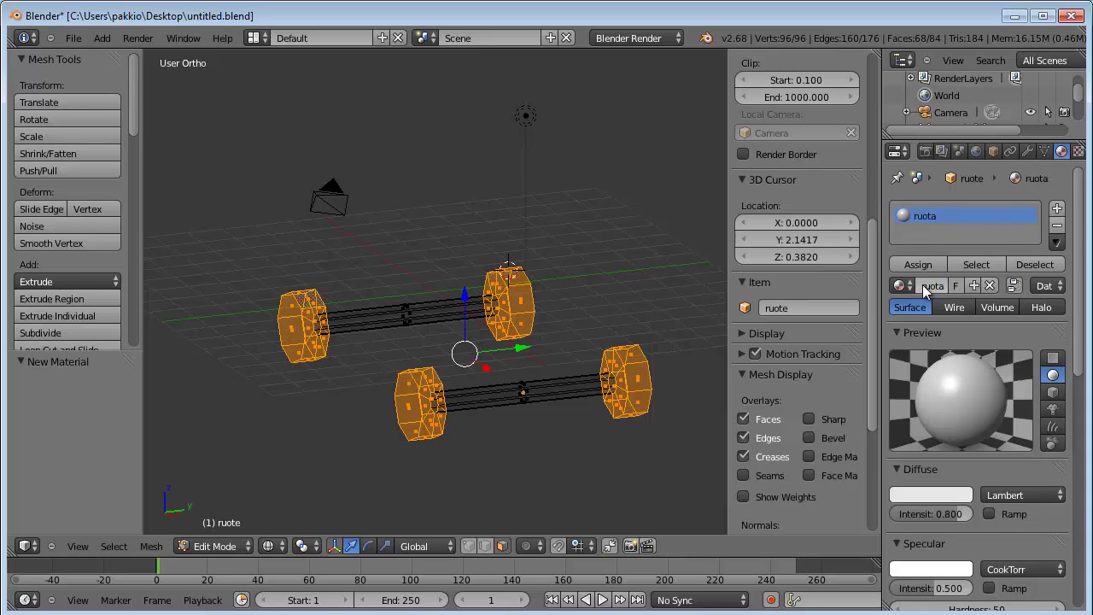
left_click(920, 495)
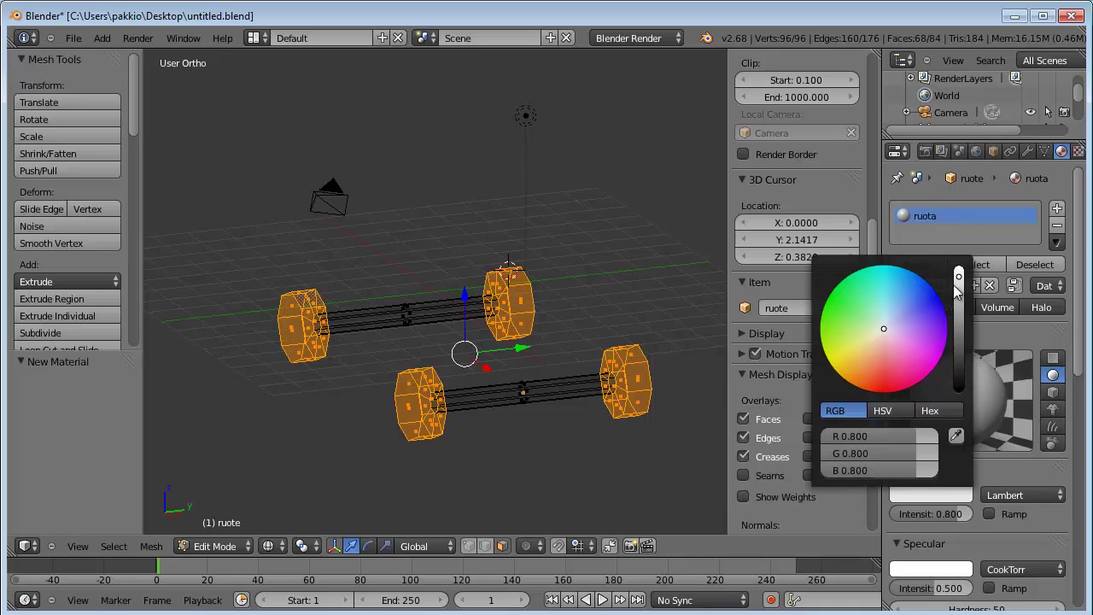
left_click_drag(958, 276, 966, 378)
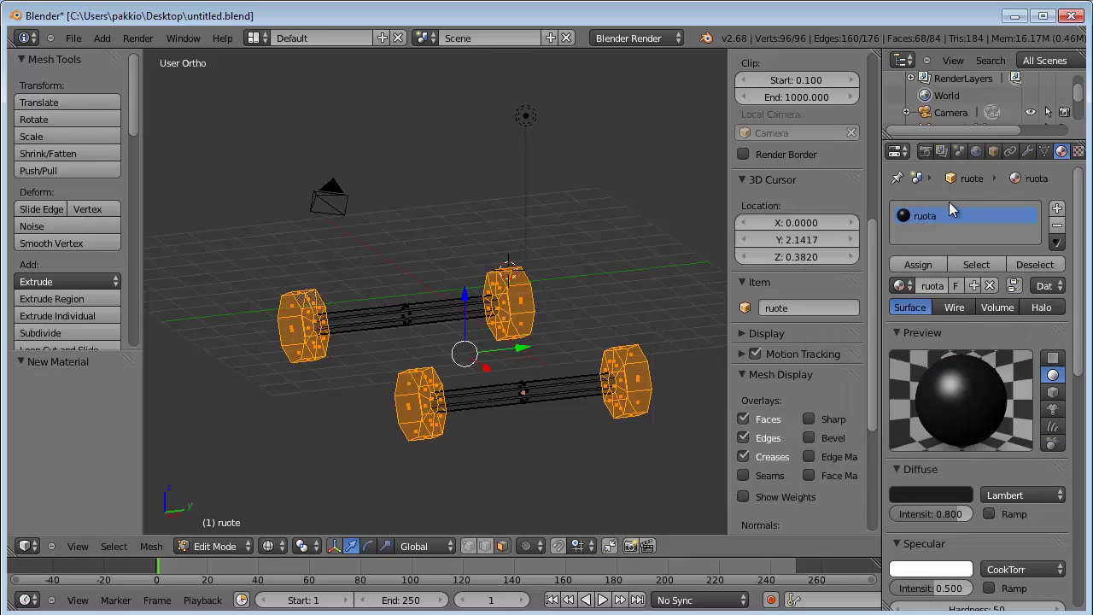
Step: Assign ruota to the four selected wheels, then return to solid shading and Object Mode
left_click(915, 265)
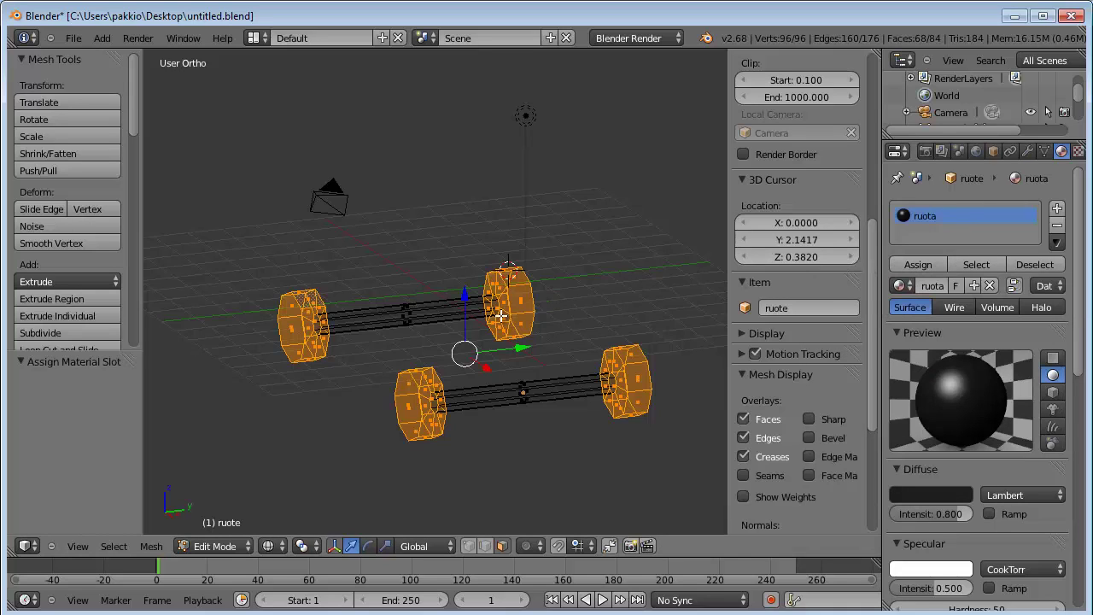
key("z")
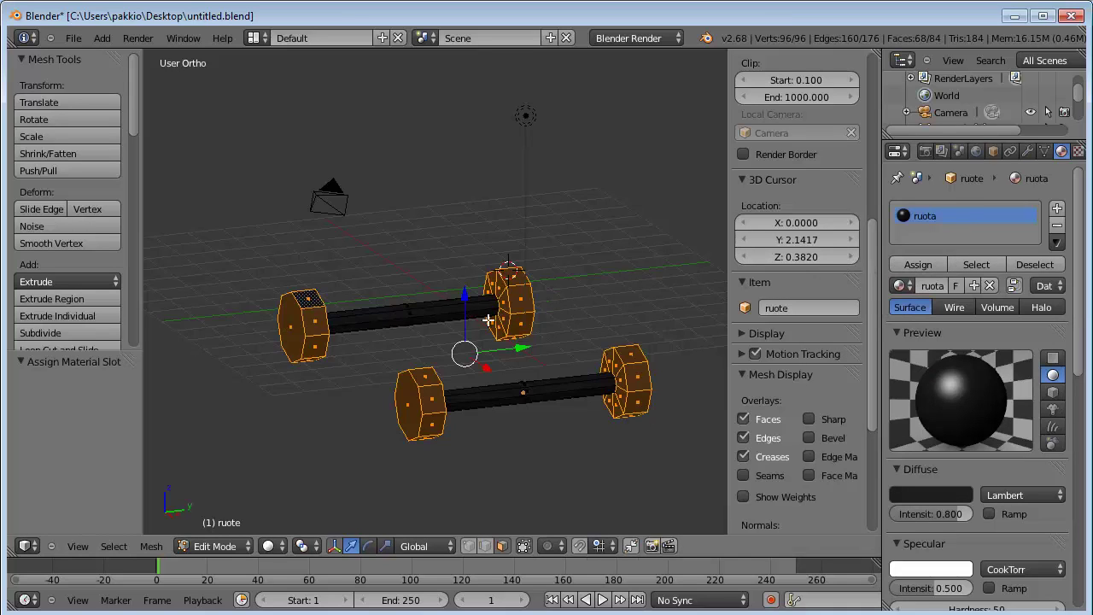
mouse_move(446, 419)
middle_mouse_down()
mouse_move(468, 383)
mouse_move(447, 415)
middle_mouse_up()
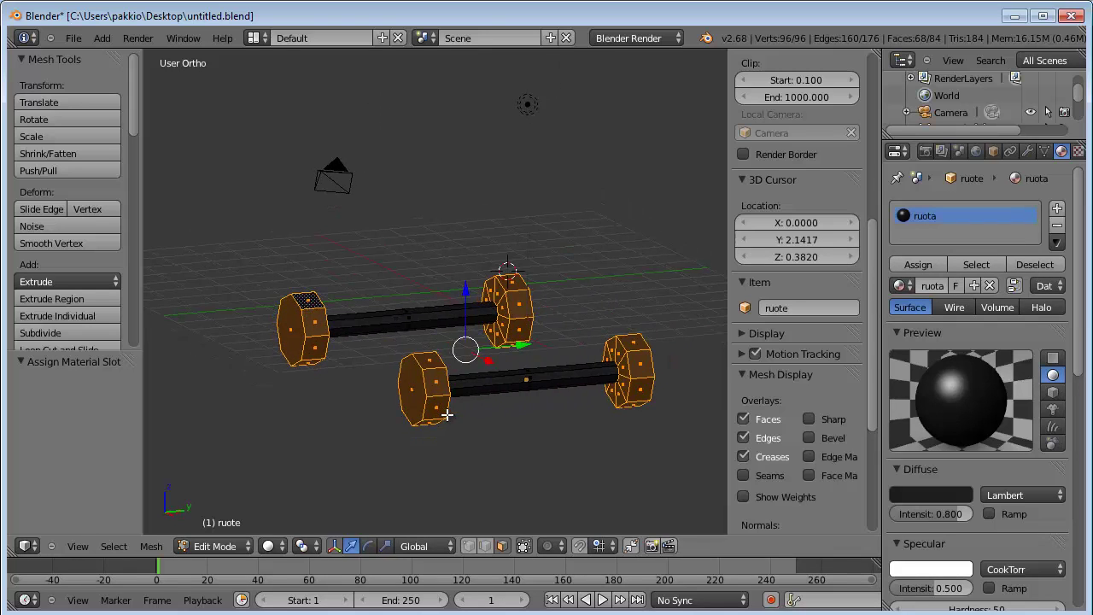
key("Tab")
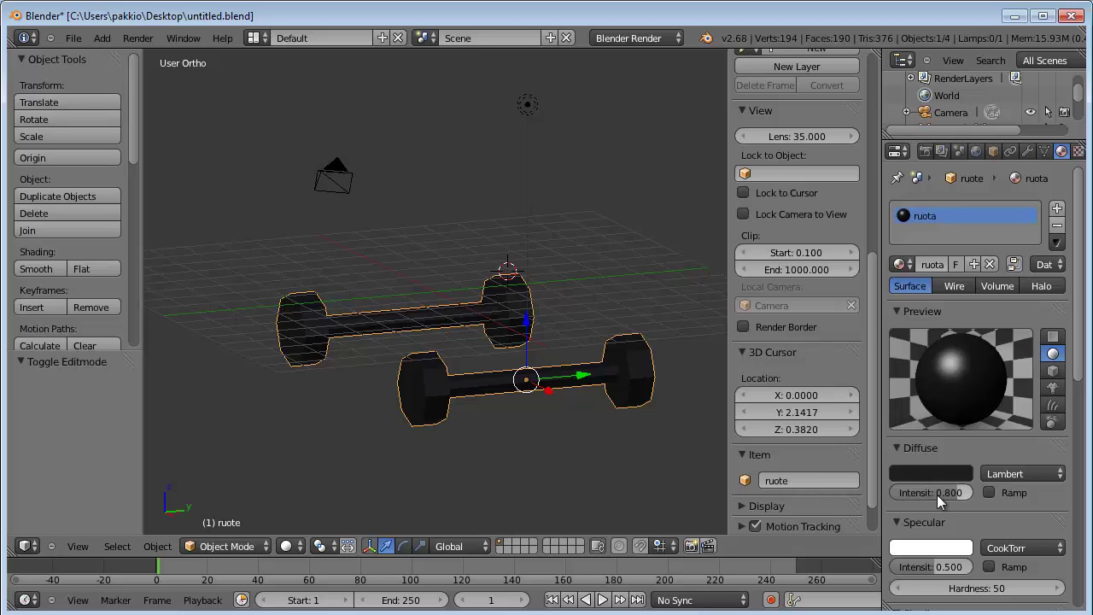
Step: Lighten the ruota colour slightly, then enter Edit Mode on ruote from the Right Ortho view
left_click(924, 475)
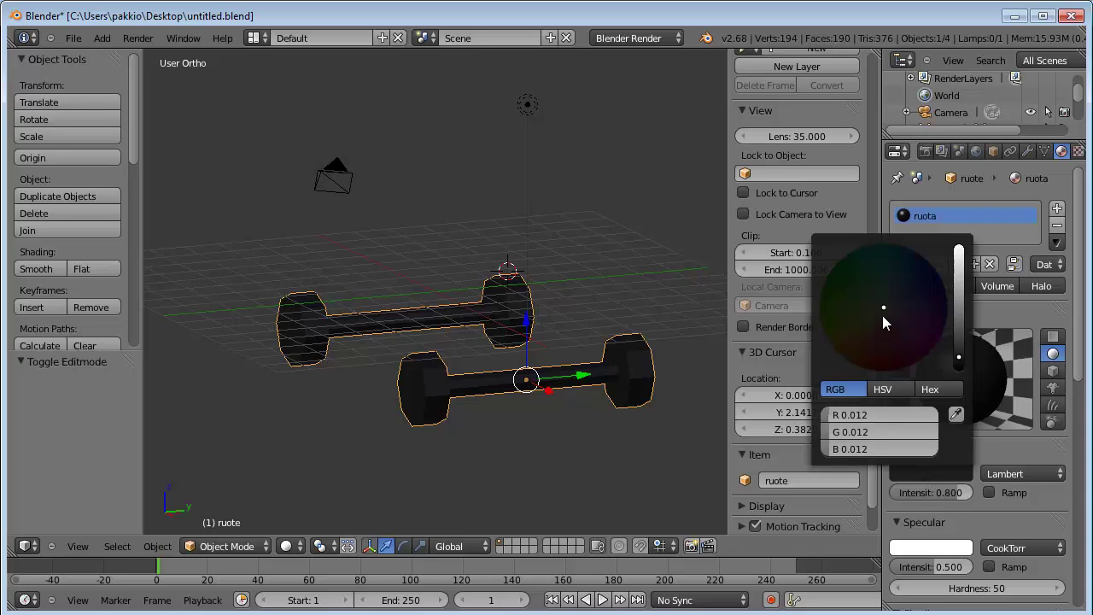
mouse_move(957, 358)
left_mouse_down()
mouse_move(960, 319)
mouse_move(958, 355)
left_mouse_up()
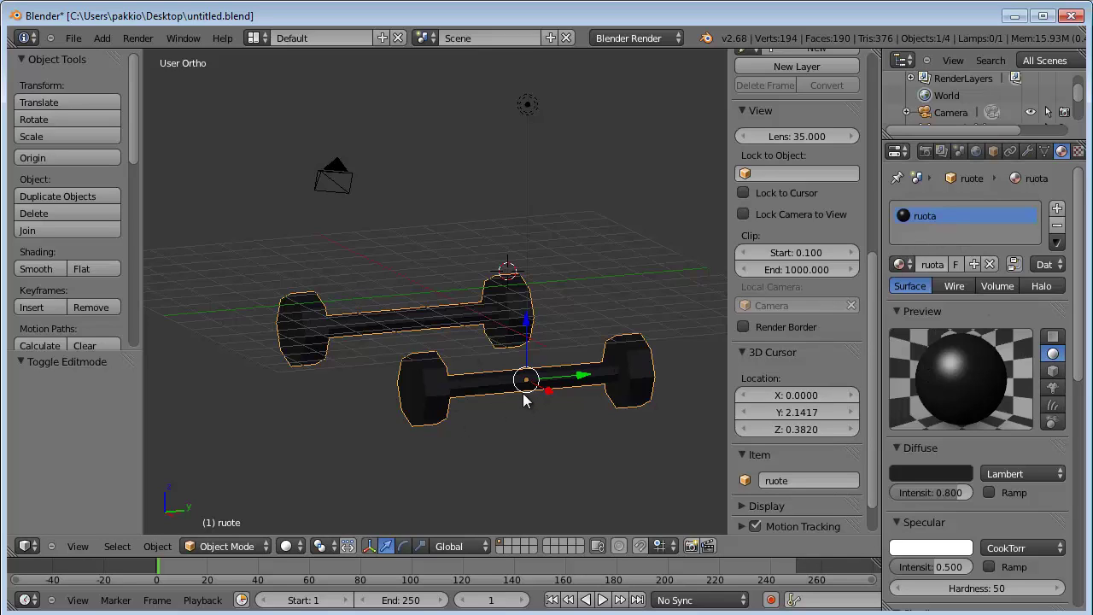
key("KP_3")
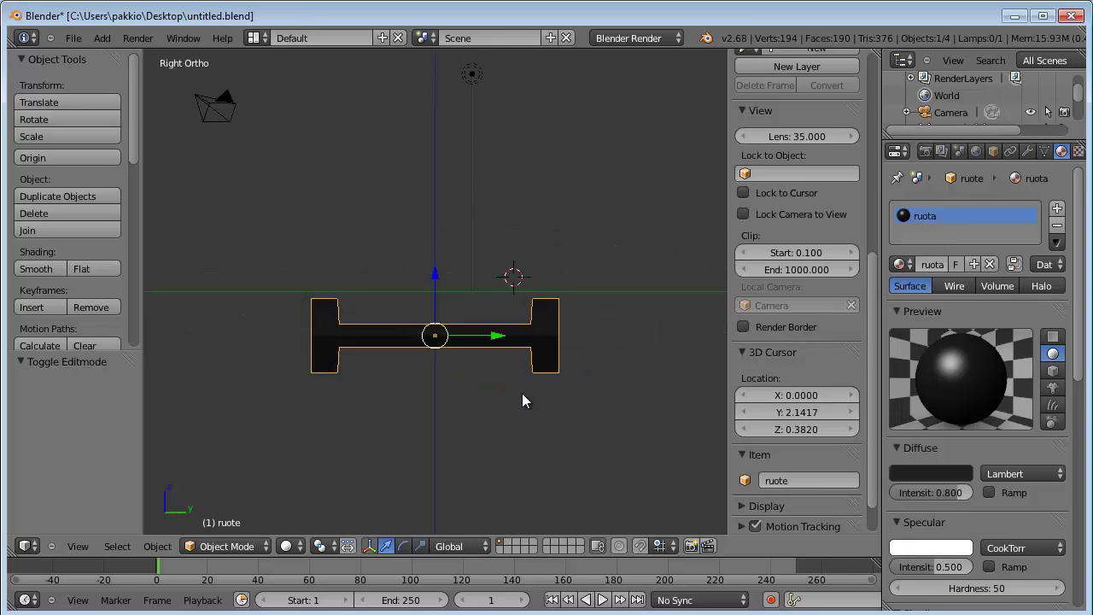
key("Tab")
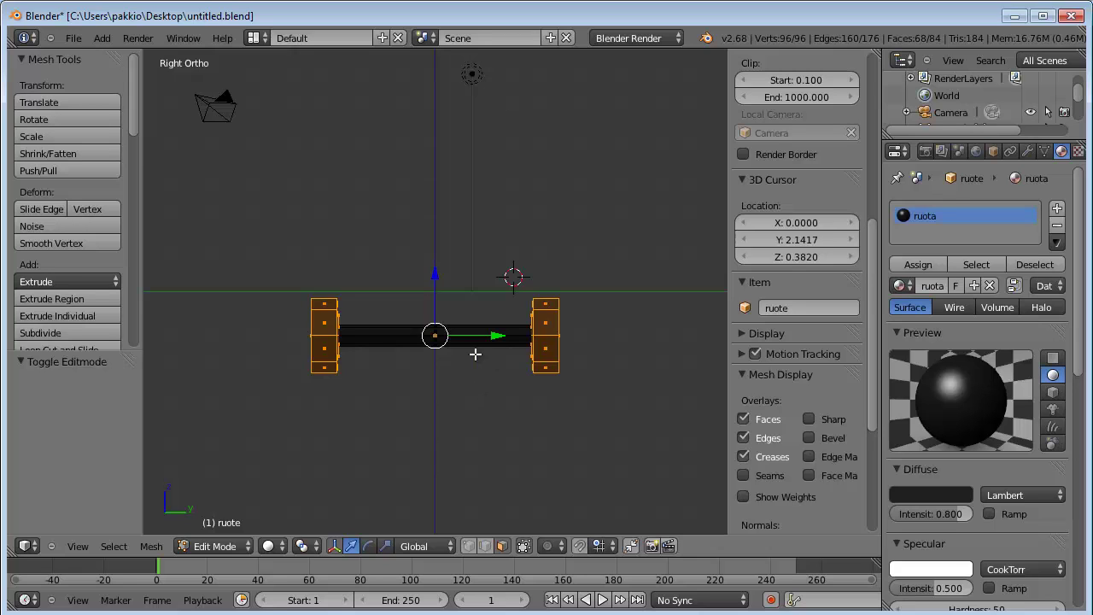
Step: Invert the selection to the axles and add a new material named 'asse'
middle_click_drag(453, 342, 459, 382)
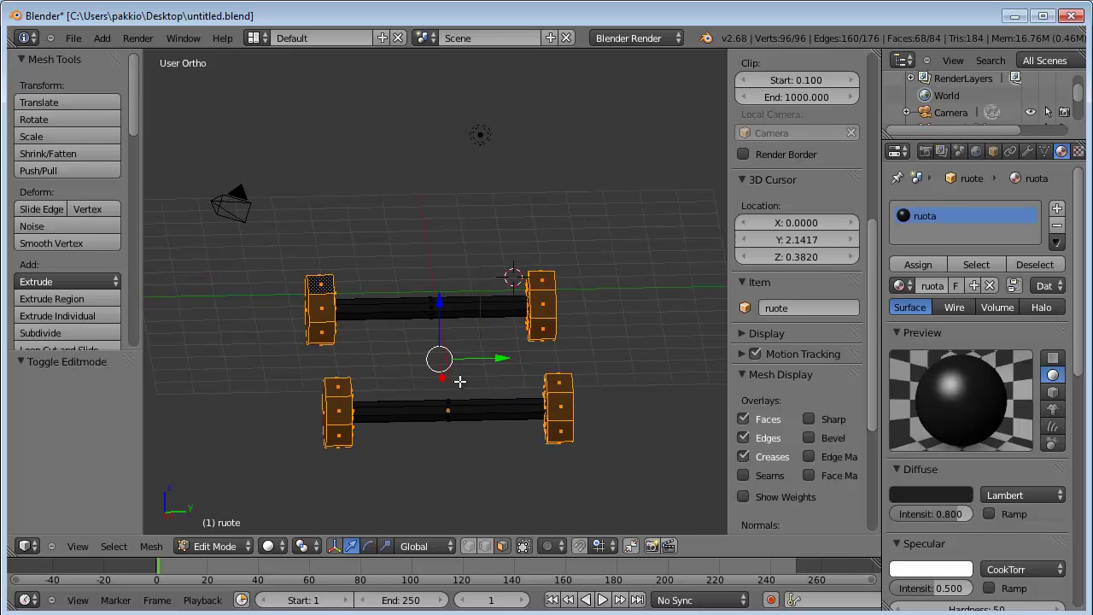
key("ctrl+i")
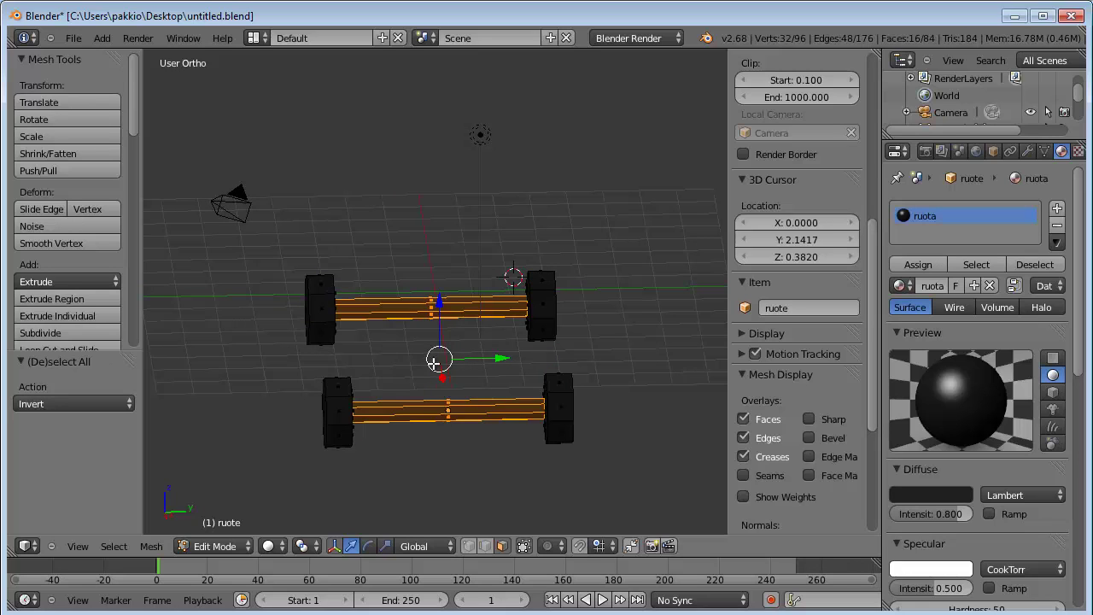
left_click(1058, 209)
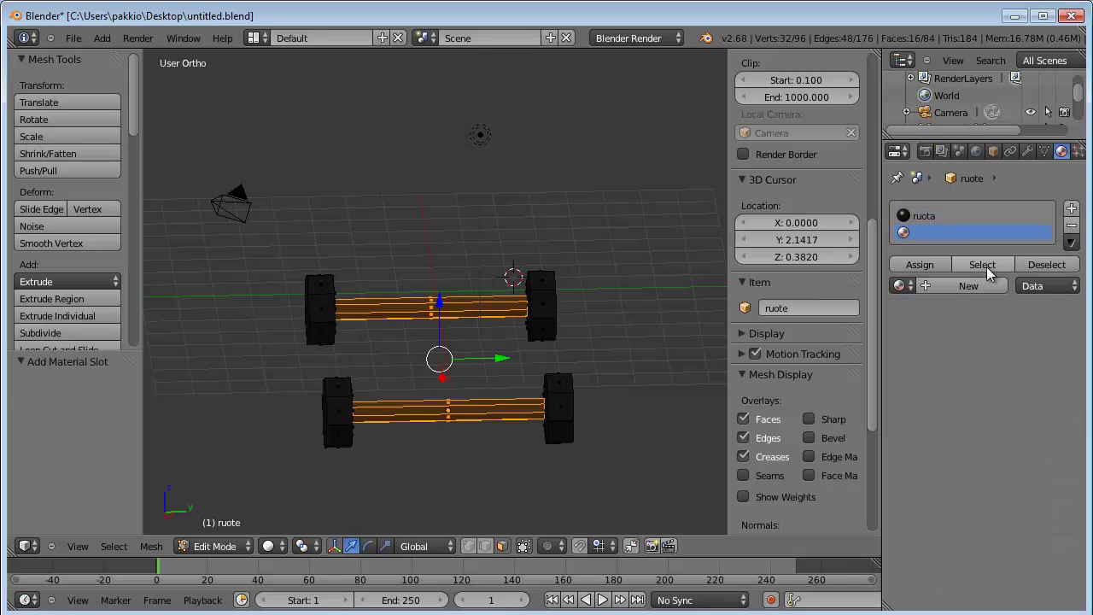
left_click(943, 289)
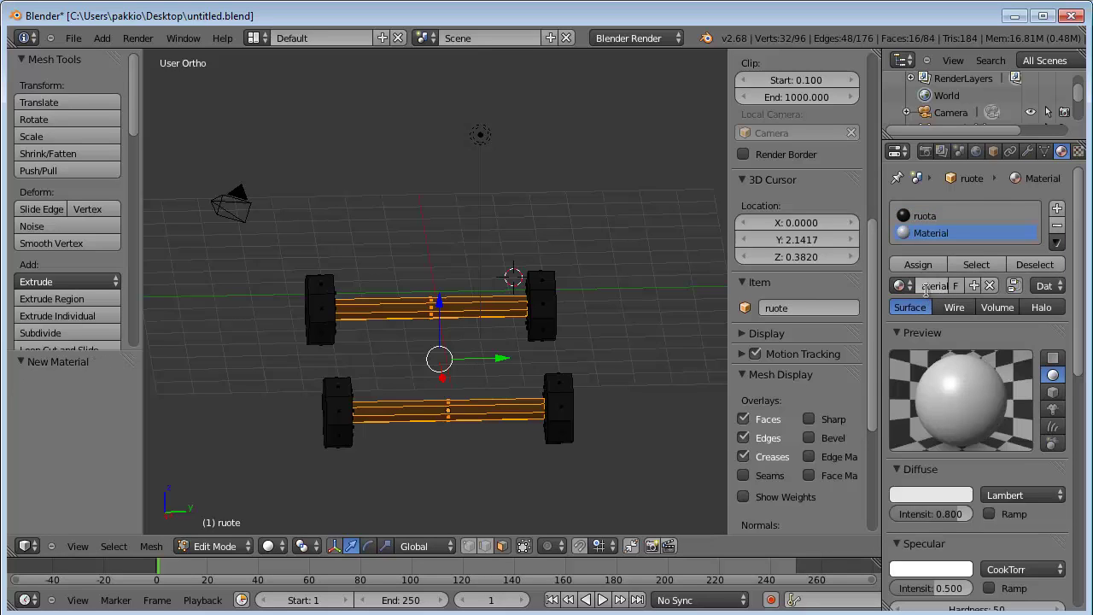
key("BackSpace")
type("e")
key("Return")
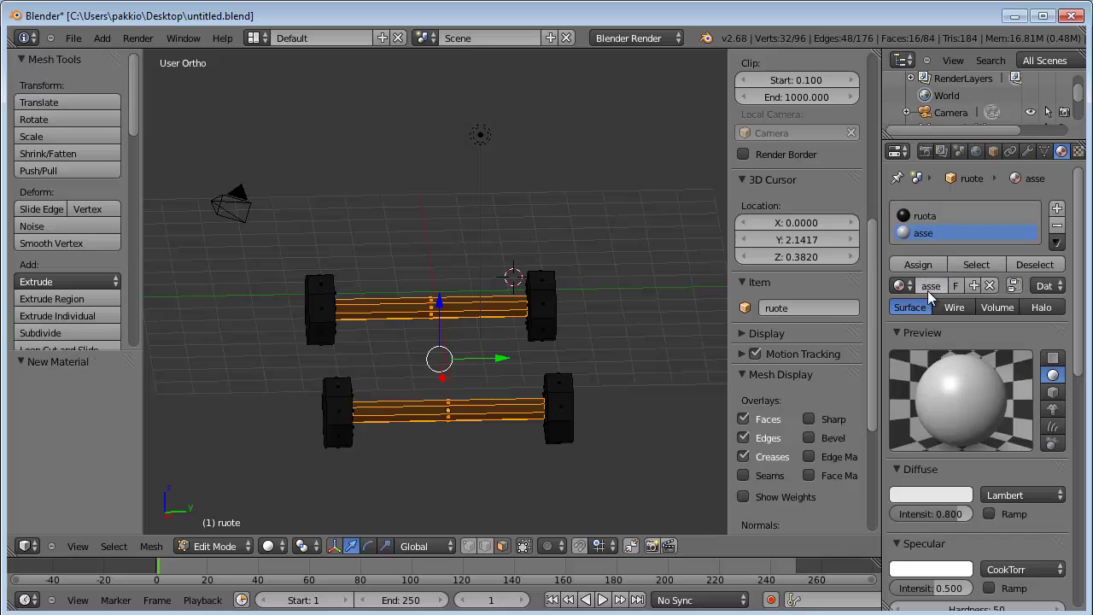
Step: Give asse a dark brown diffuse colour and assign it to the selected axles
left_click(899, 497)
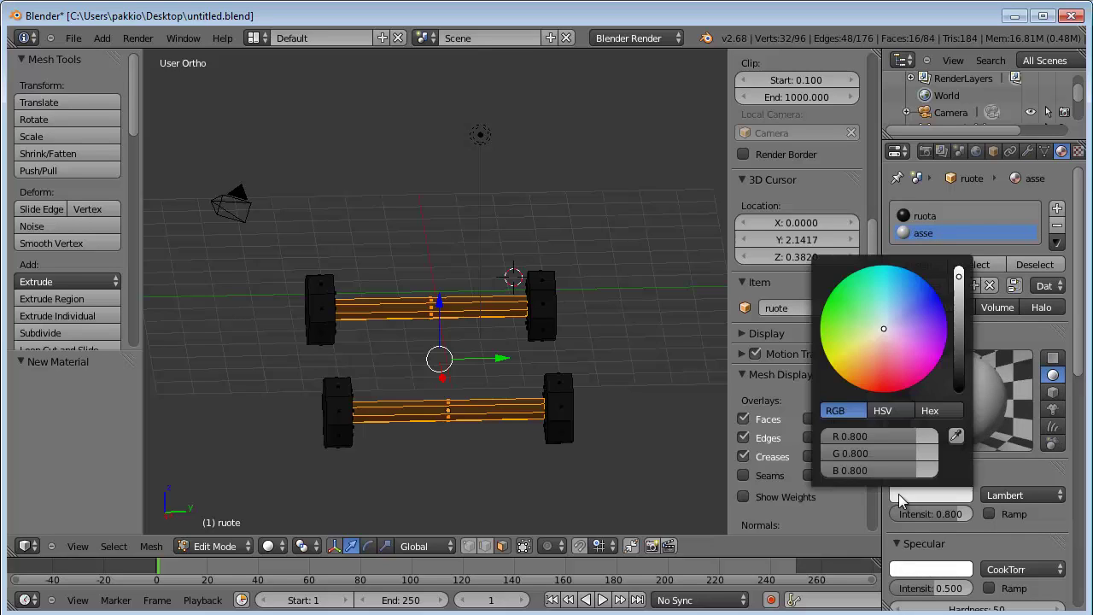
mouse_move(885, 325)
left_mouse_down()
mouse_move(846, 384)
mouse_move(855, 388)
left_mouse_up()
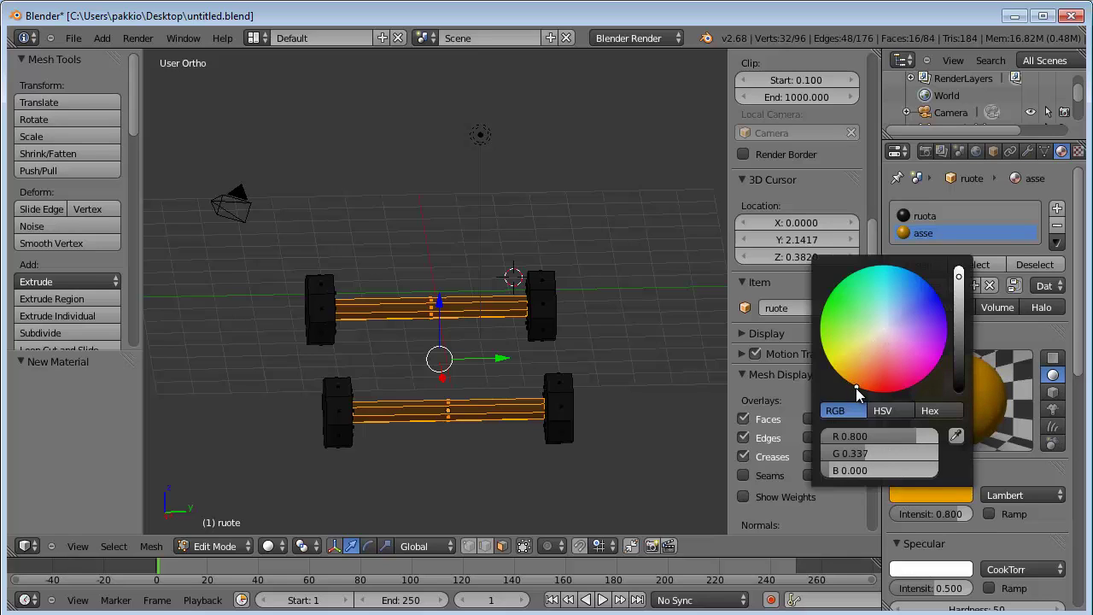
left_click_drag(959, 279, 960, 341)
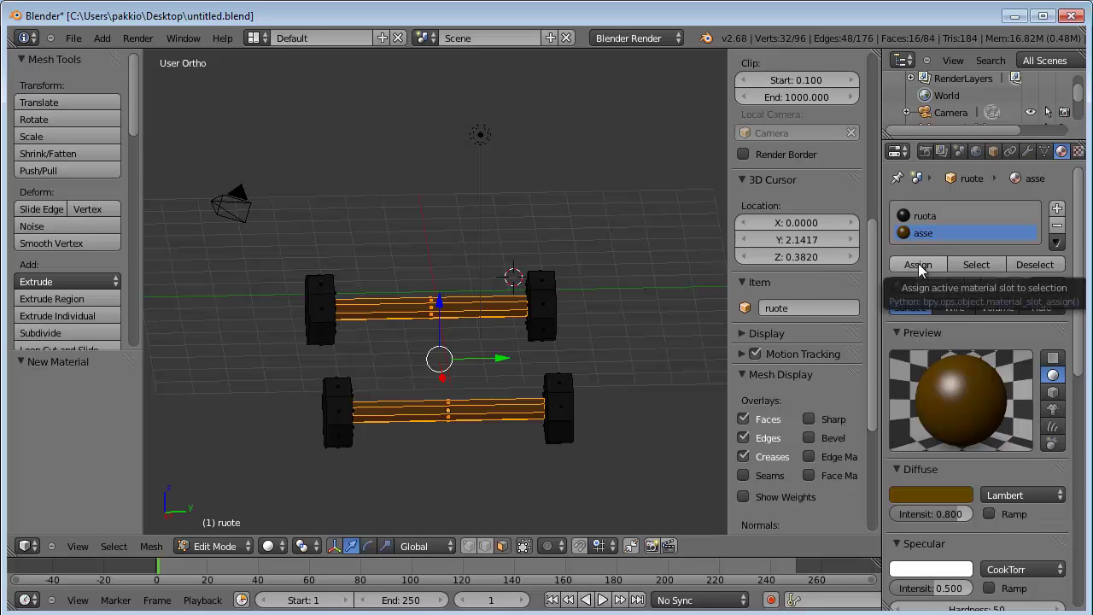
left_click(918, 265)
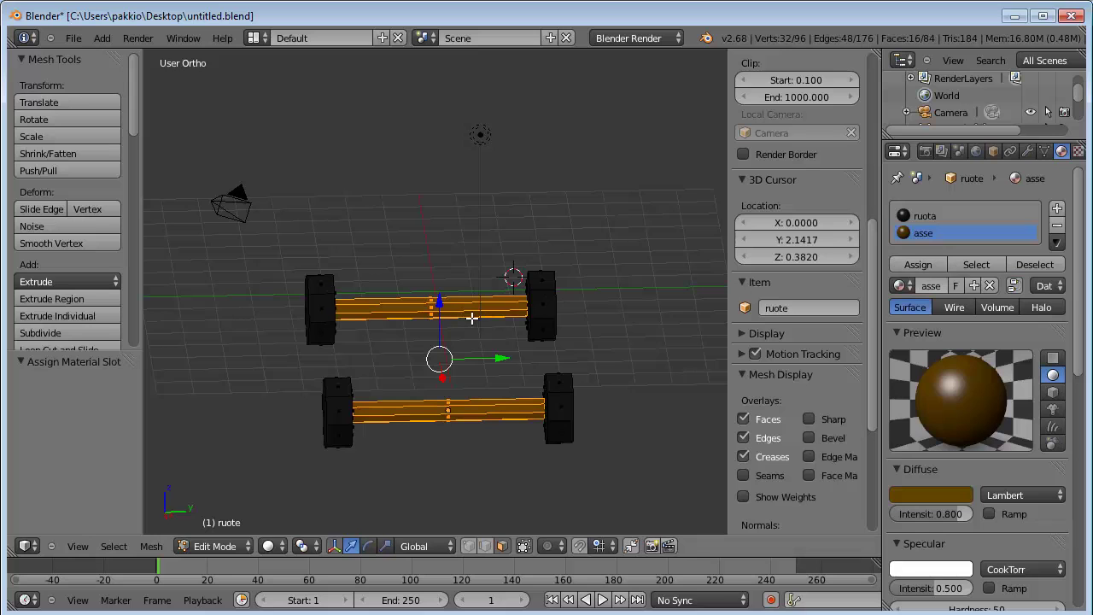
Step: Return to Object Mode and unhide the red car body with Alt+H, viewing it from the front-left
middle_click_drag(419, 385, 468, 359)
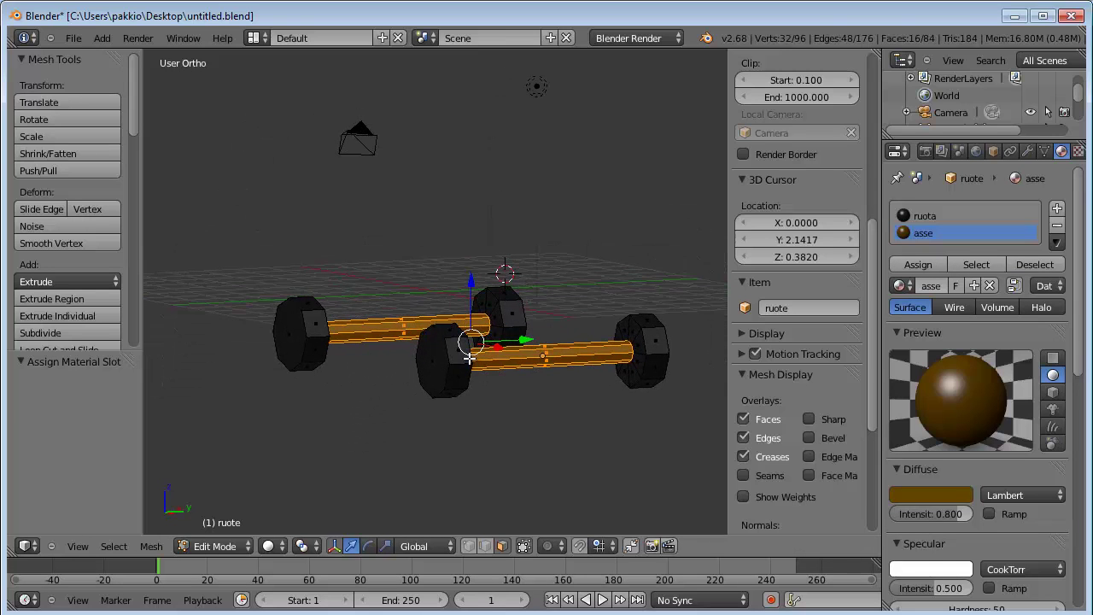
key("Tab")
mouse_move(430, 375)
middle_mouse_down()
mouse_move(537, 406)
mouse_move(486, 401)
middle_mouse_up()
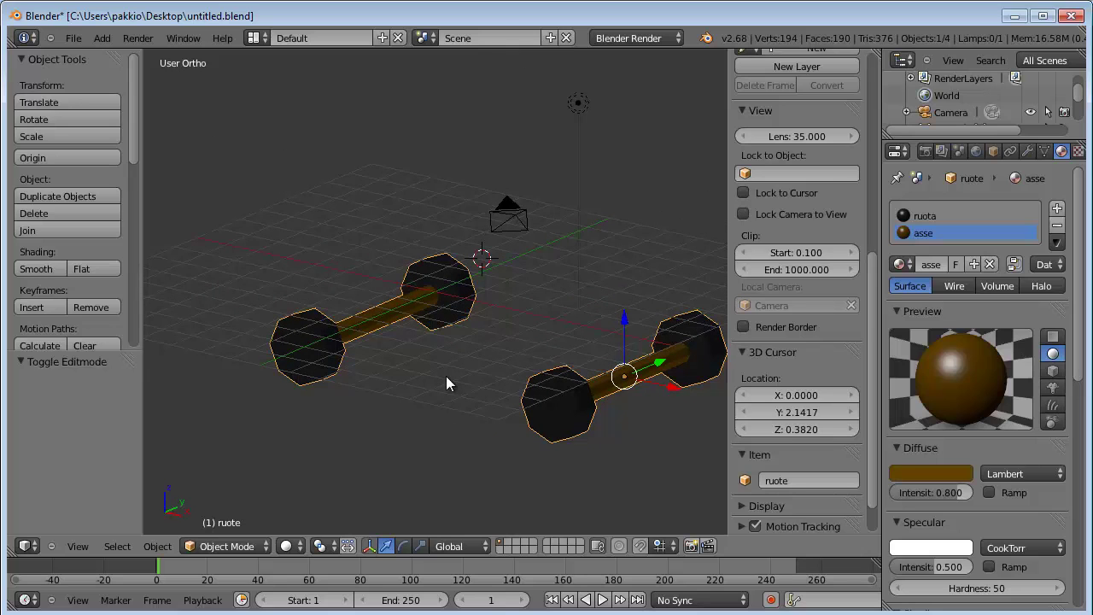
key("alt+h")
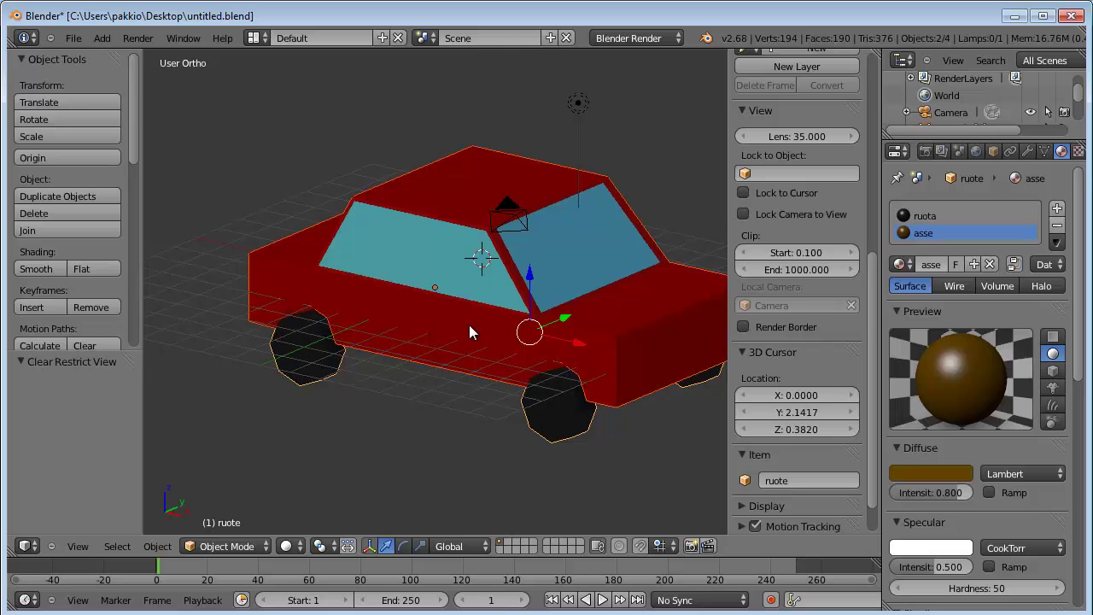
mouse_move(468, 333)
middle_mouse_down()
mouse_move(407, 264)
mouse_move(251, 312)
middle_mouse_up()
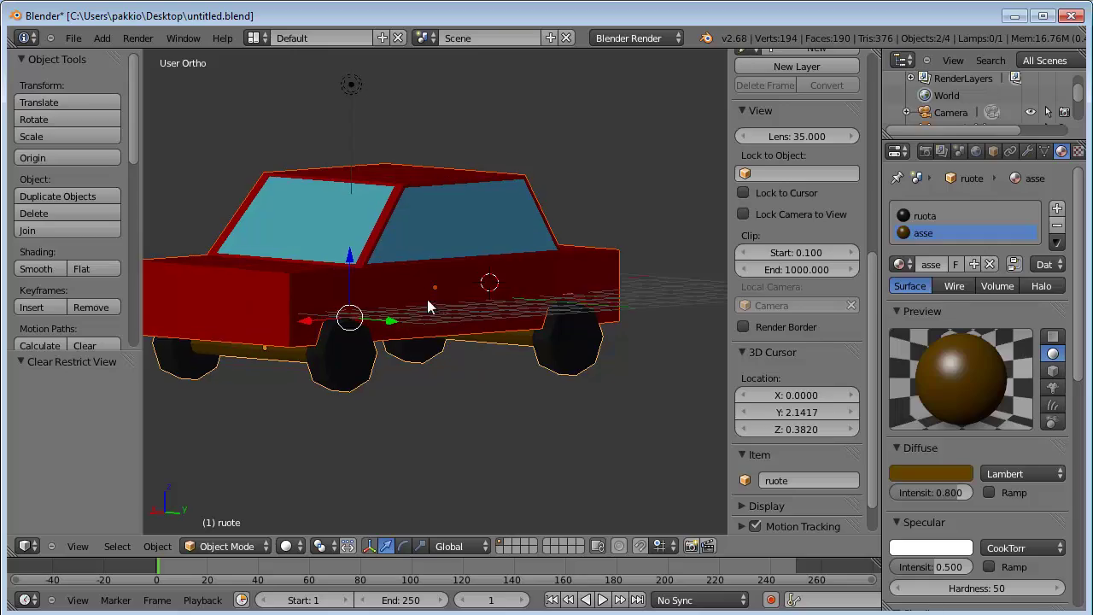
mouse_move(427, 299)
middle_mouse_down()
mouse_move(298, 334)
mouse_move(234, 255)
mouse_move(333, 290)
mouse_move(433, 262)
mouse_move(345, 334)
mouse_move(507, 307)
mouse_move(381, 306)
middle_mouse_up()
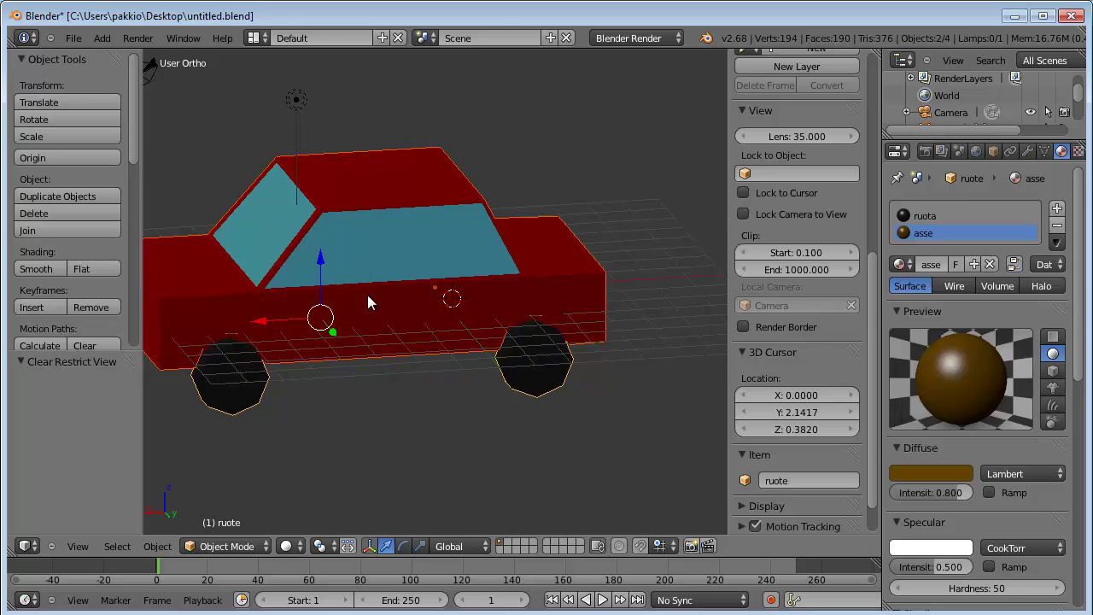
Step: Add a Subdivision Surface modifier to the red car body with View subdivisions set to 2
right_click(388, 311)
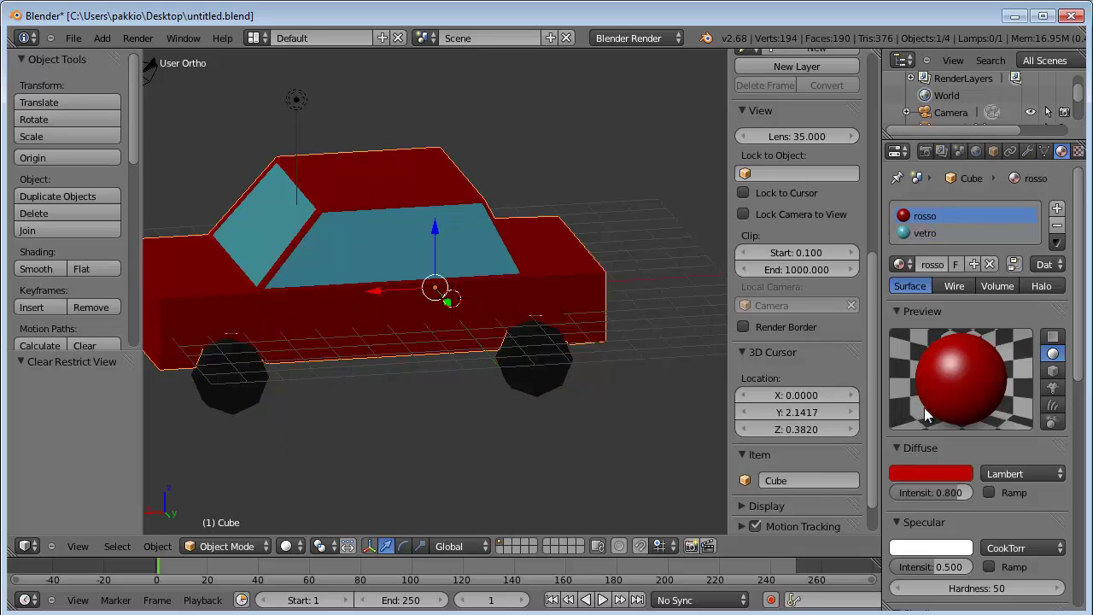
left_click(1025, 154)
left_click(939, 209)
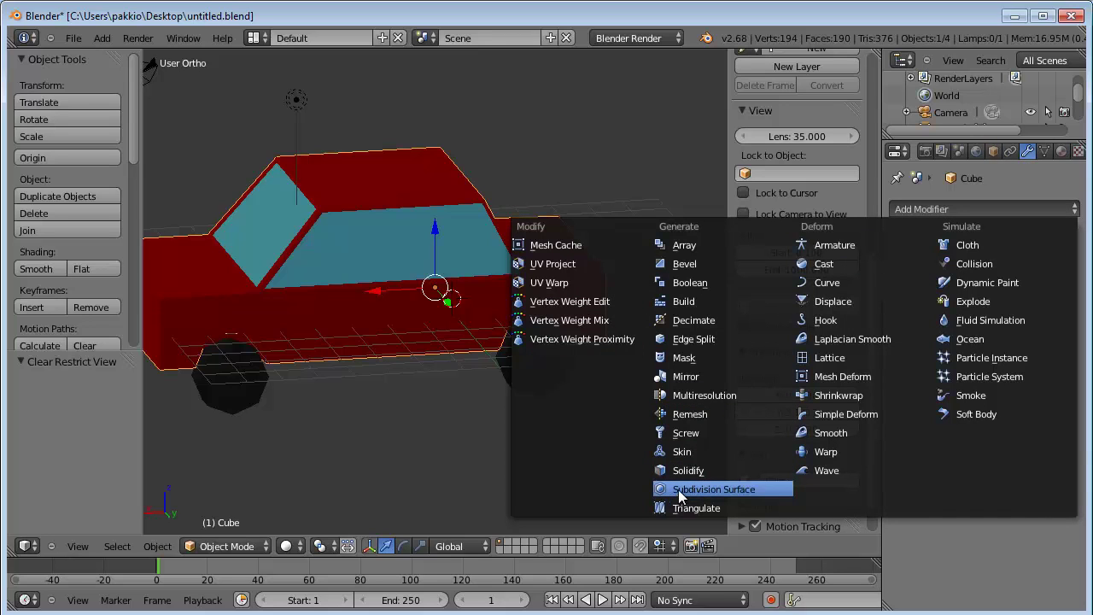
left_click(721, 488)
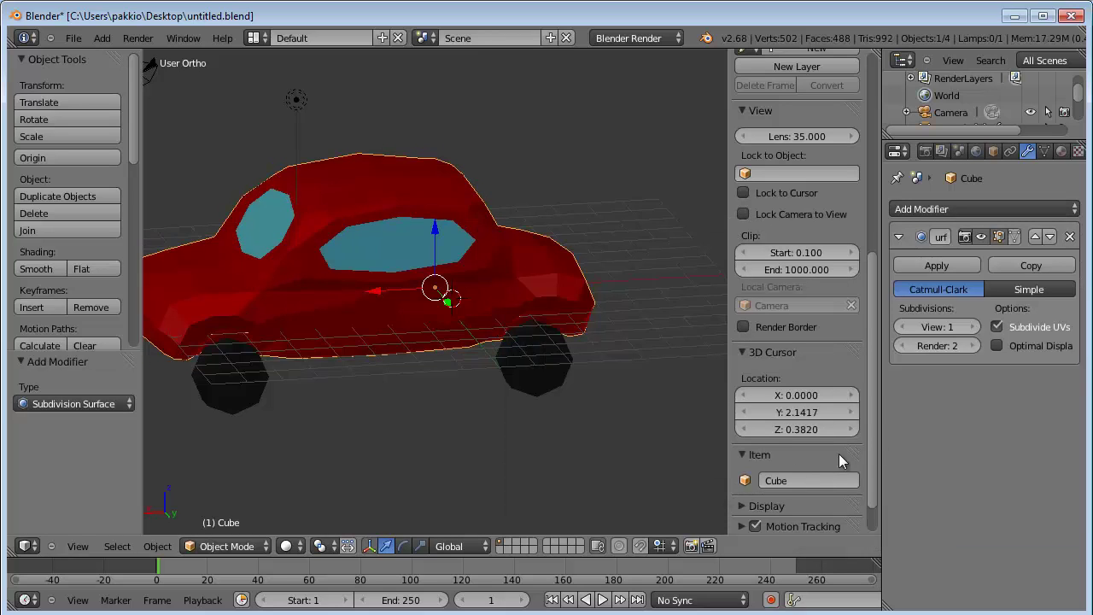
left_click(970, 327)
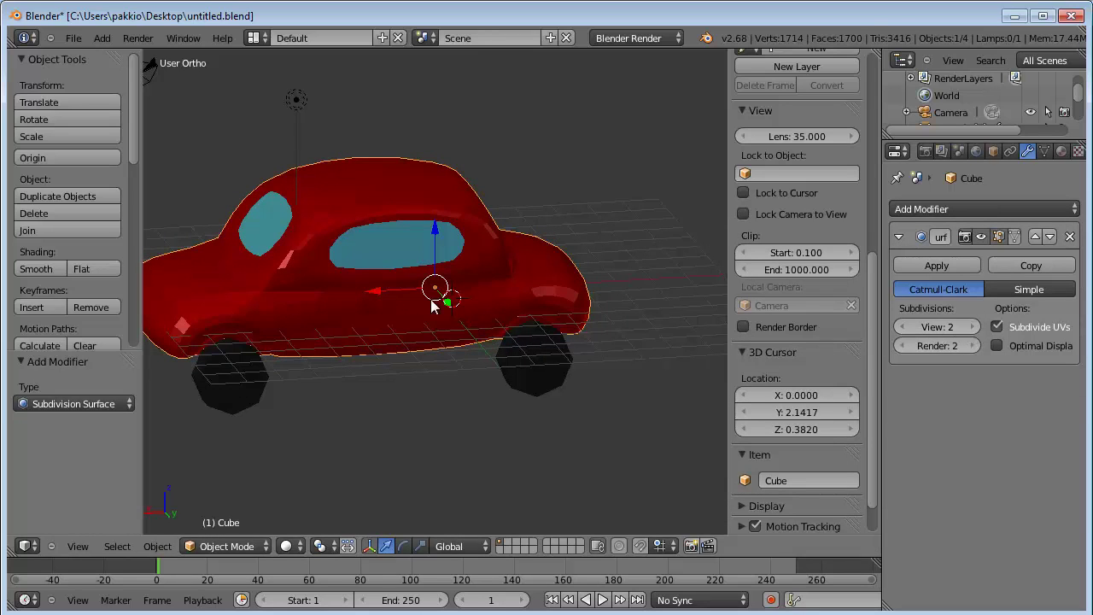
mouse_move(414, 270)
middle_mouse_down()
mouse_move(579, 247)
mouse_move(747, 260)
mouse_move(723, 261)
middle_mouse_up()
mouse_move(610, 283)
middle_mouse_down()
mouse_move(404, 283)
mouse_move(452, 325)
middle_mouse_up()
mouse_move(514, 278)
middle_mouse_down()
mouse_move(332, 256)
mouse_move(334, 207)
mouse_move(436, 239)
mouse_move(535, 290)
mouse_move(695, 273)
mouse_move(672, 263)
mouse_move(691, 271)
middle_mouse_up()
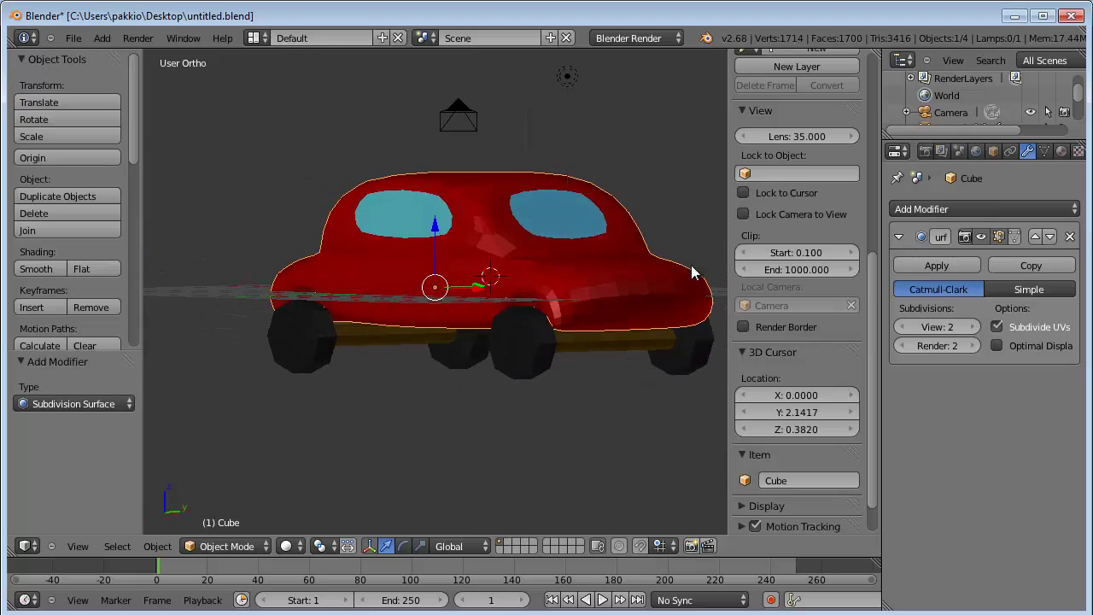
mouse_move(515, 340)
middle_mouse_down()
mouse_move(519, 288)
mouse_move(576, 312)
mouse_move(581, 367)
mouse_move(561, 323)
mouse_move(515, 290)
mouse_move(543, 320)
middle_mouse_up()
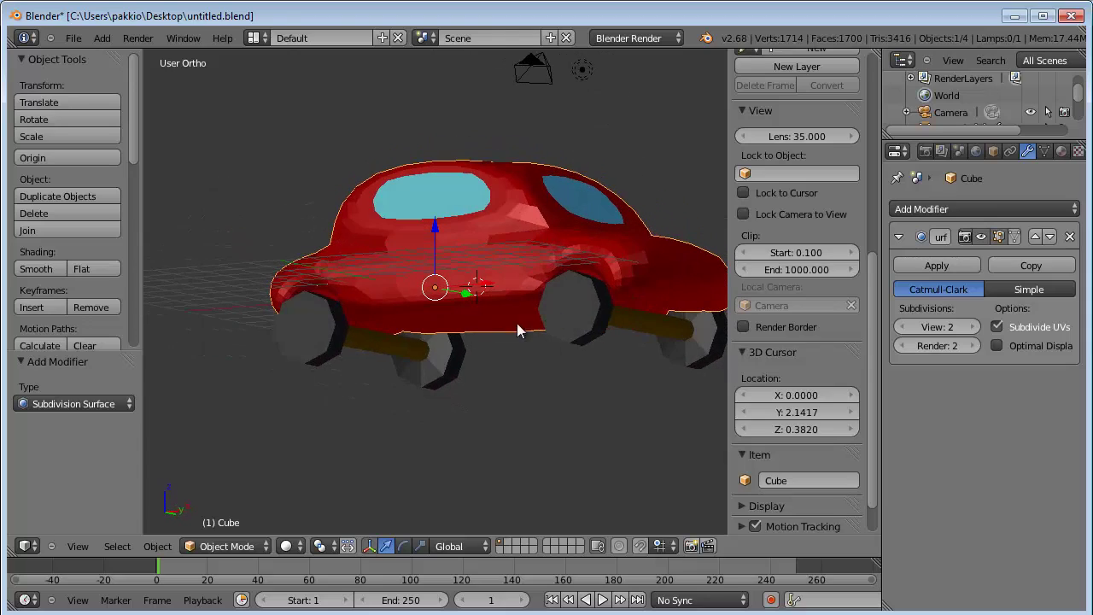
mouse_move(468, 262)
middle_mouse_down()
mouse_move(415, 231)
mouse_move(347, 251)
mouse_move(253, 313)
middle_mouse_up()
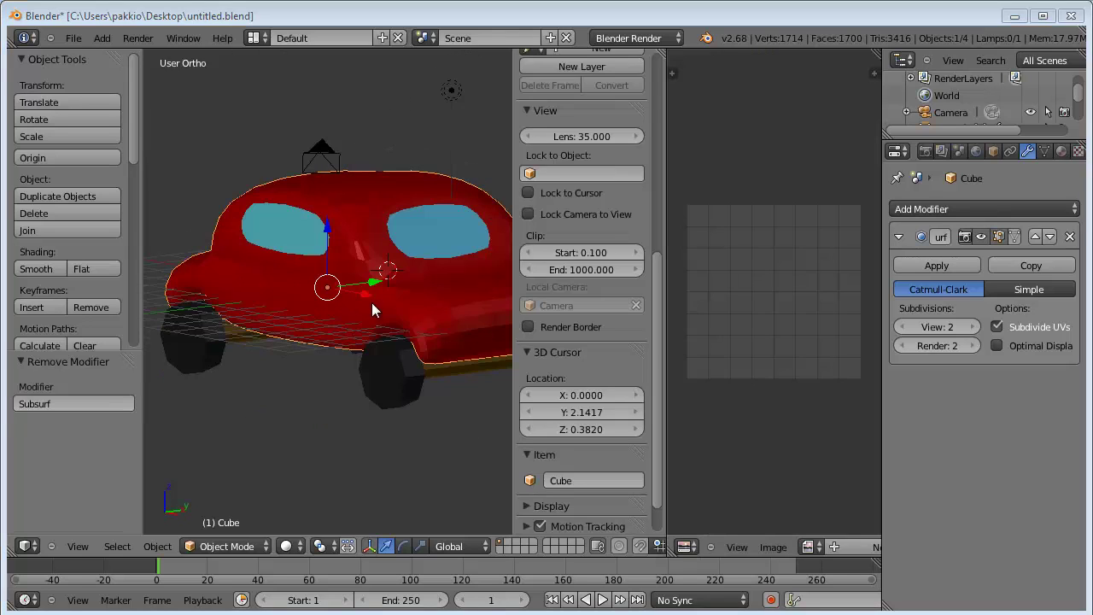
Step: Apply the Subsurf modifier to make the car body's smoothing permanent
mouse_move(382, 264)
middle_mouse_down()
mouse_move(381, 220)
mouse_move(426, 256)
mouse_move(404, 253)
middle_mouse_up()
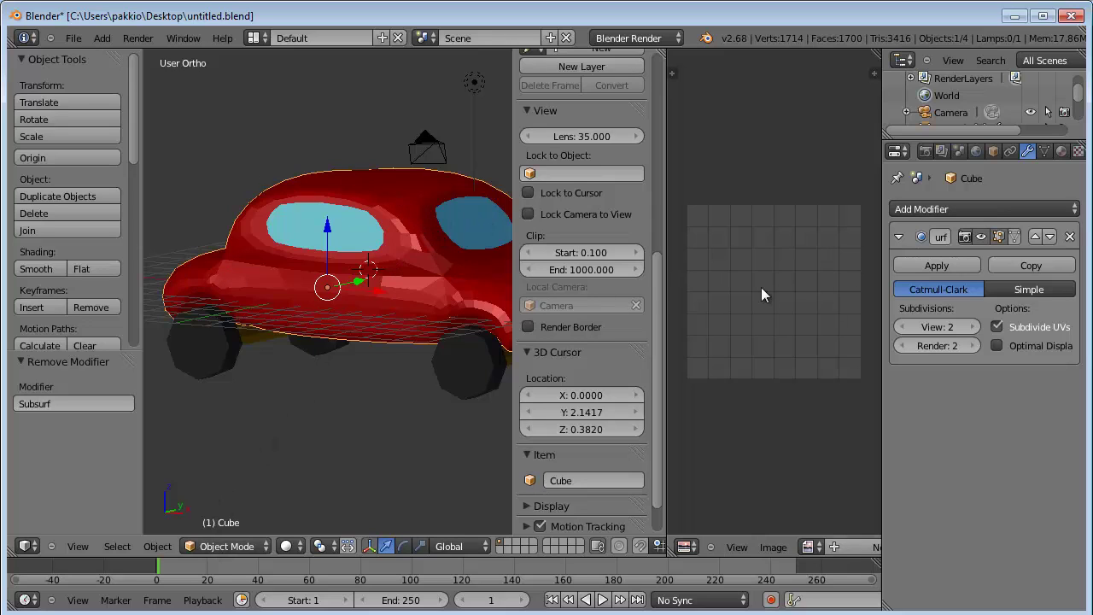
left_click(942, 263)
mouse_move(367, 285)
middle_mouse_down()
mouse_move(365, 256)
mouse_move(324, 256)
mouse_move(320, 288)
mouse_move(337, 294)
mouse_move(351, 262)
middle_mouse_up()
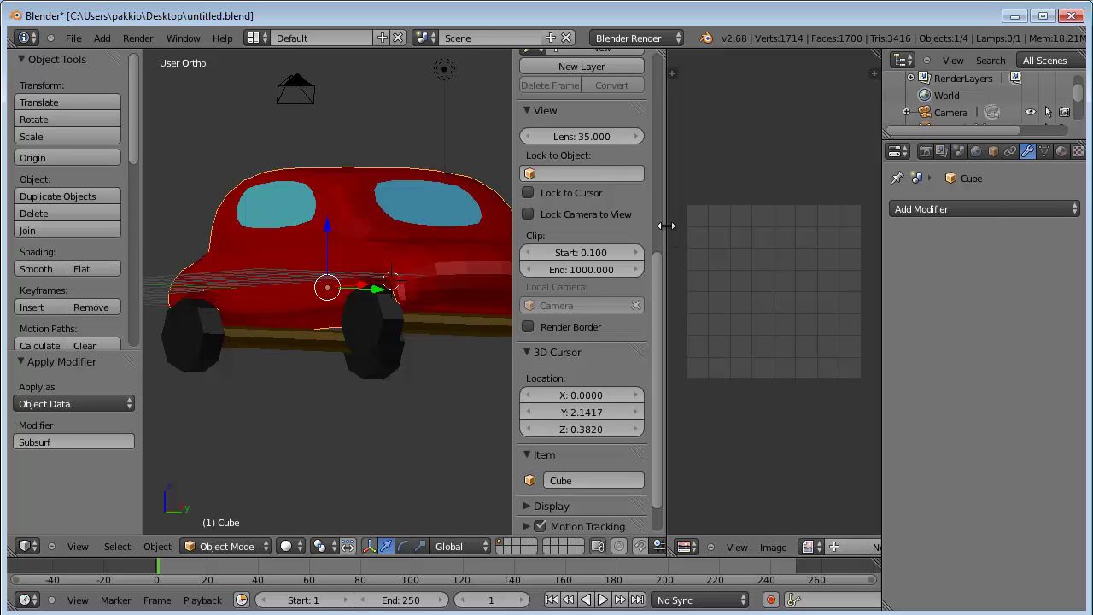
Step: Merge away the image editor area and split the 3D view into two side-by-side areas
left_click_drag(667, 227, 896, 225)
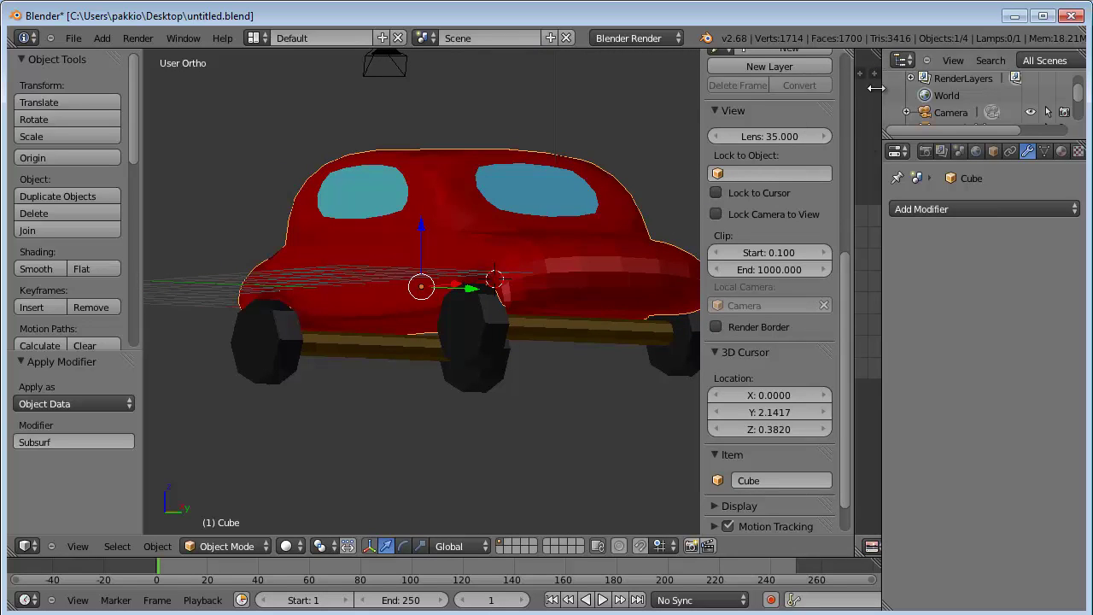
left_click_drag(859, 183, 709, 183)
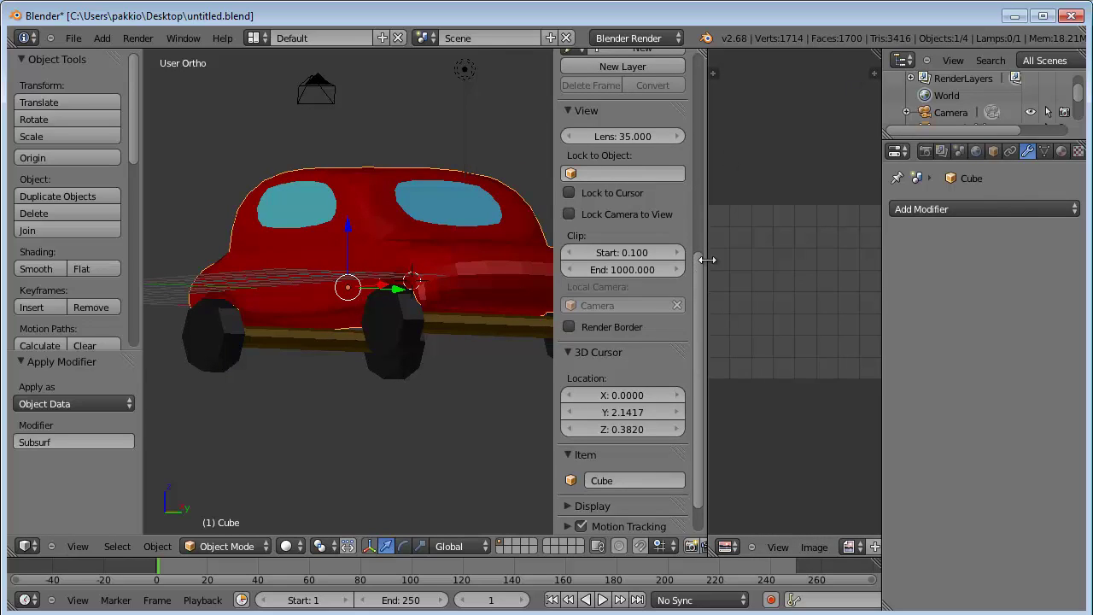
left_click_drag(705, 258, 665, 258)
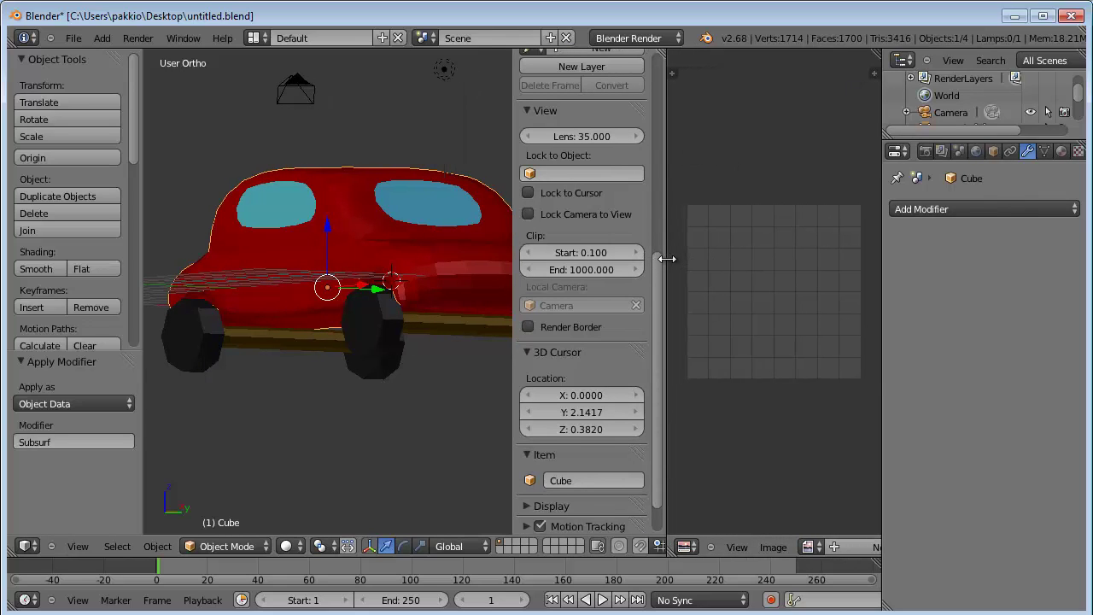
left_click_drag(664, 55, 724, 147)
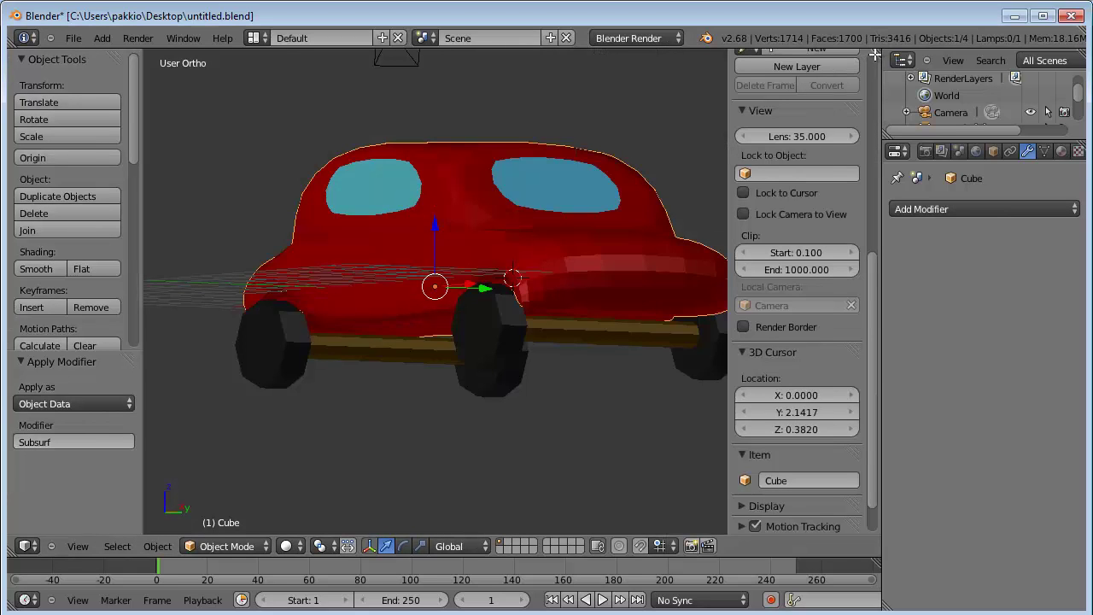
mouse_move(875, 55)
left_mouse_down()
mouse_move(820, 66)
mouse_move(608, 256)
left_mouse_up()
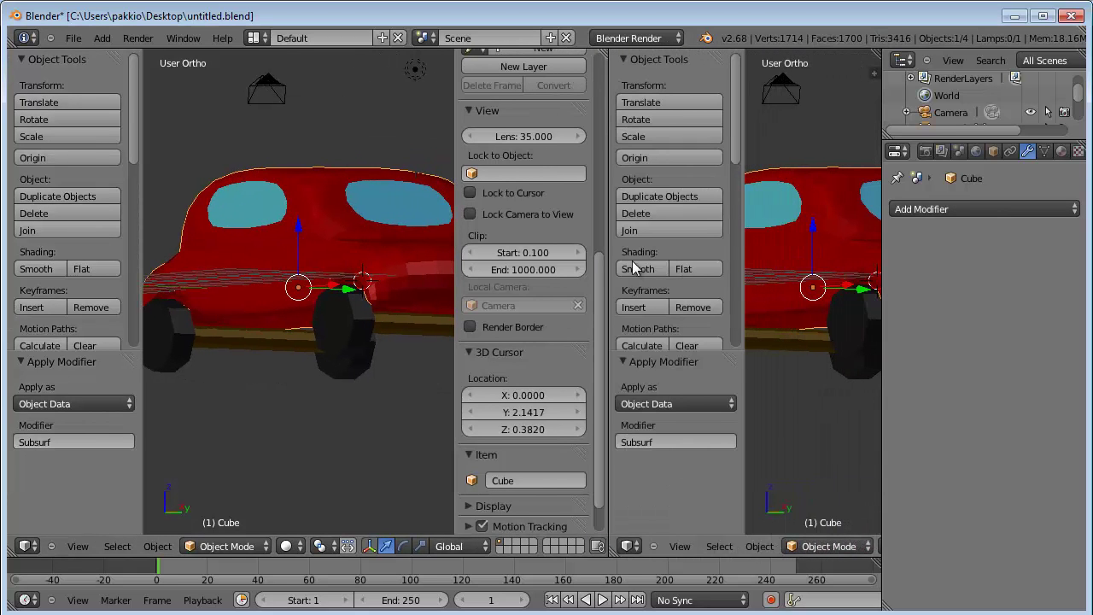
Step: Turn the new right-hand area into an image editor
left_click(630, 548)
left_click(659, 421)
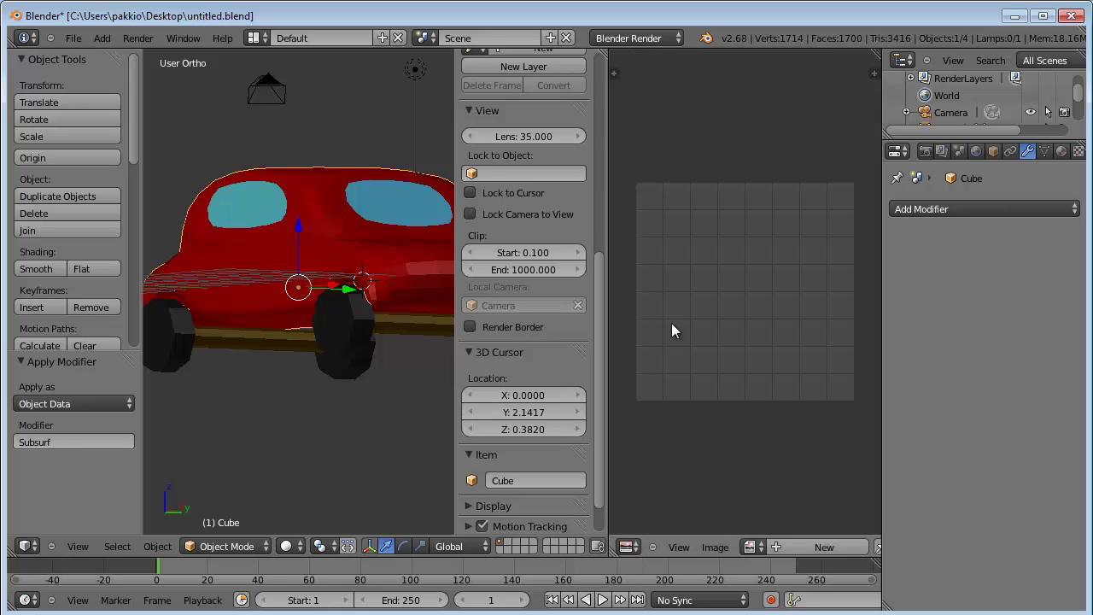
middle_click_drag(295, 294, 326, 308)
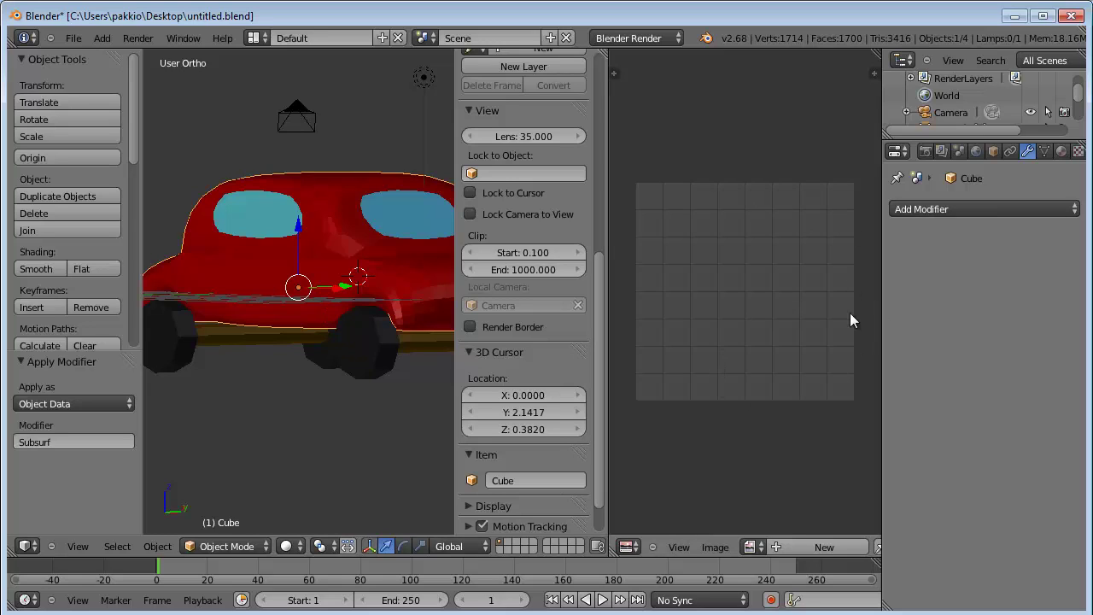
Step: Join the wheels-and-axles object into the red car body with Ctrl+J
right_click(361, 350)
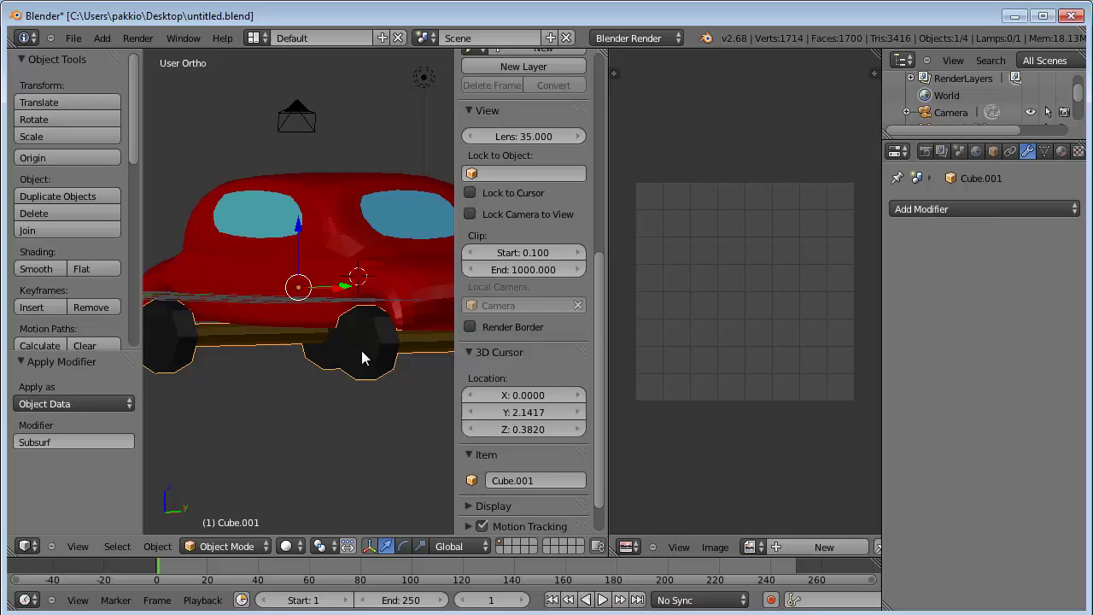
right_click(333, 263, "shift")
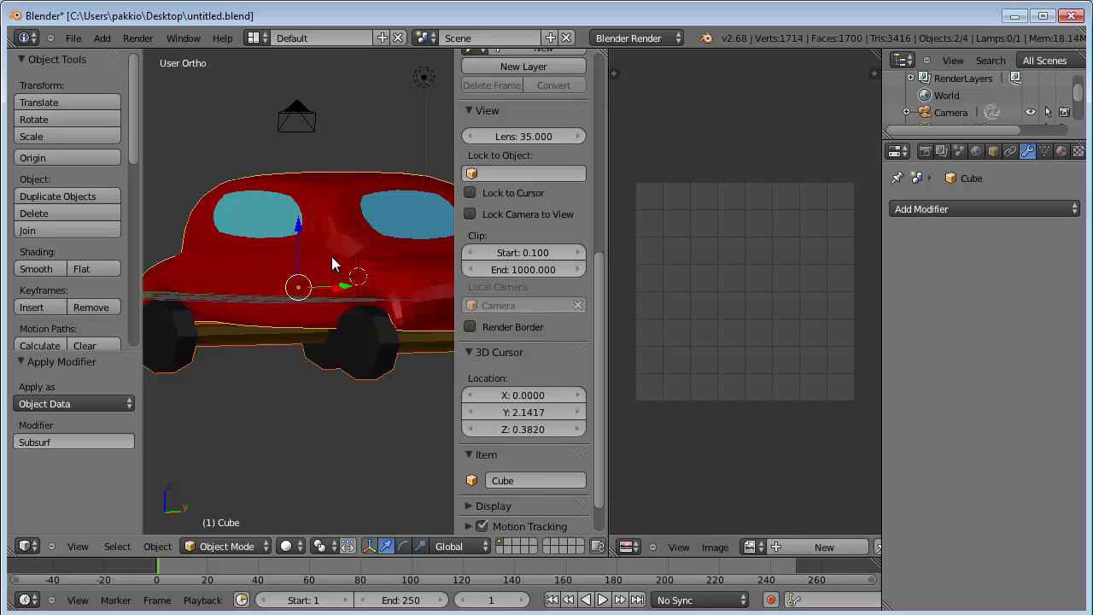
key("ctrl+j")
mouse_move(333, 262)
middle_mouse_down()
mouse_move(309, 307)
mouse_move(274, 305)
mouse_move(340, 313)
middle_mouse_up()
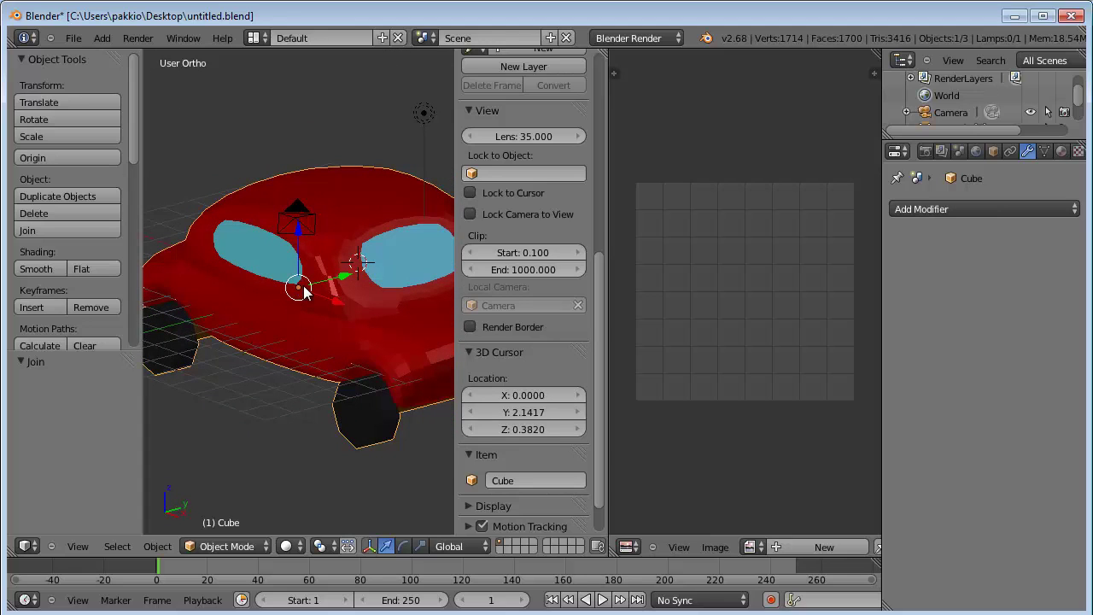
Step: Select the whole car mesh in Edit Mode and apply Smart UV Project with angle limit 66
key("Tab")
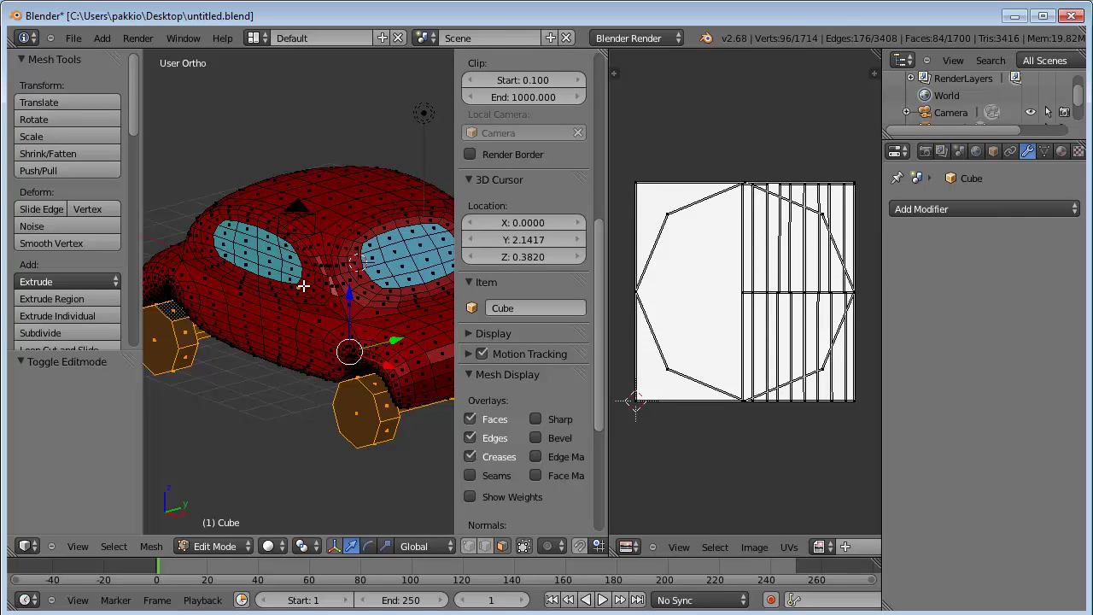
key("a")
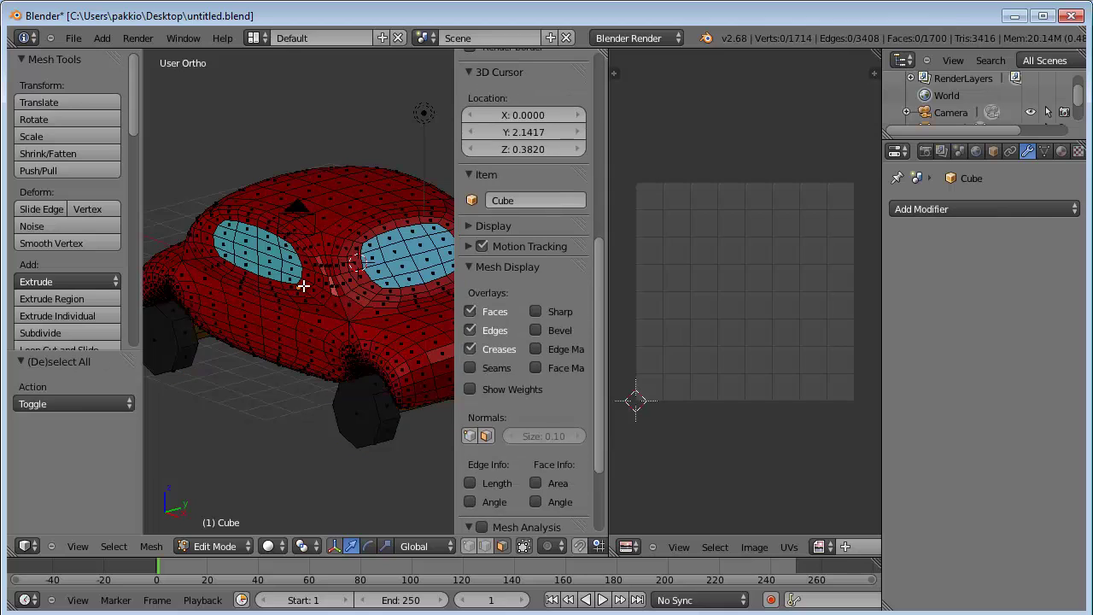
key("a")
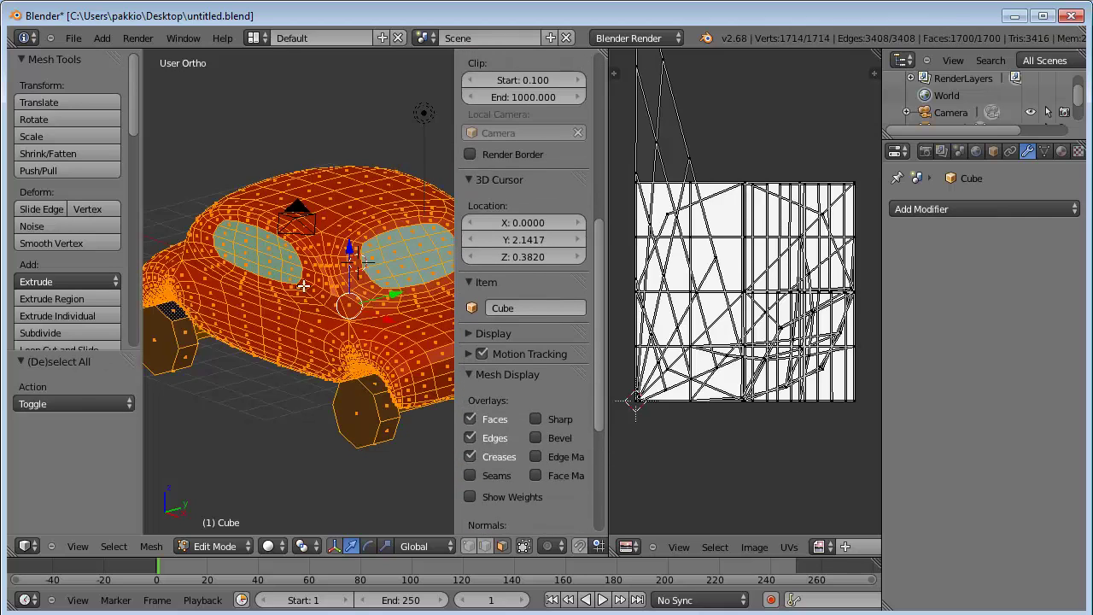
key("u")
left_click(303, 285)
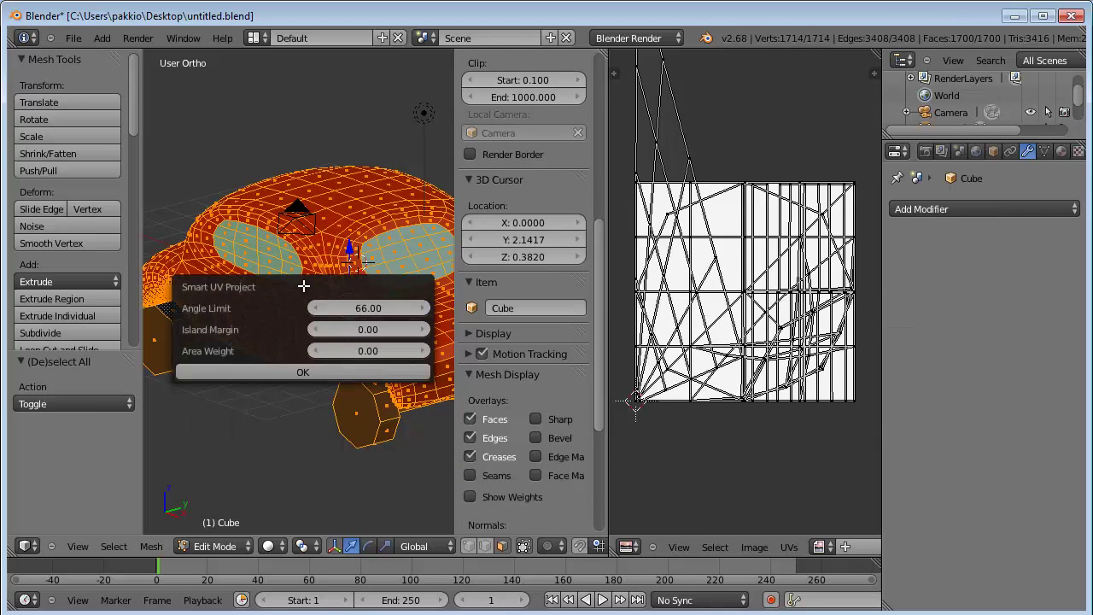
left_click(318, 371)
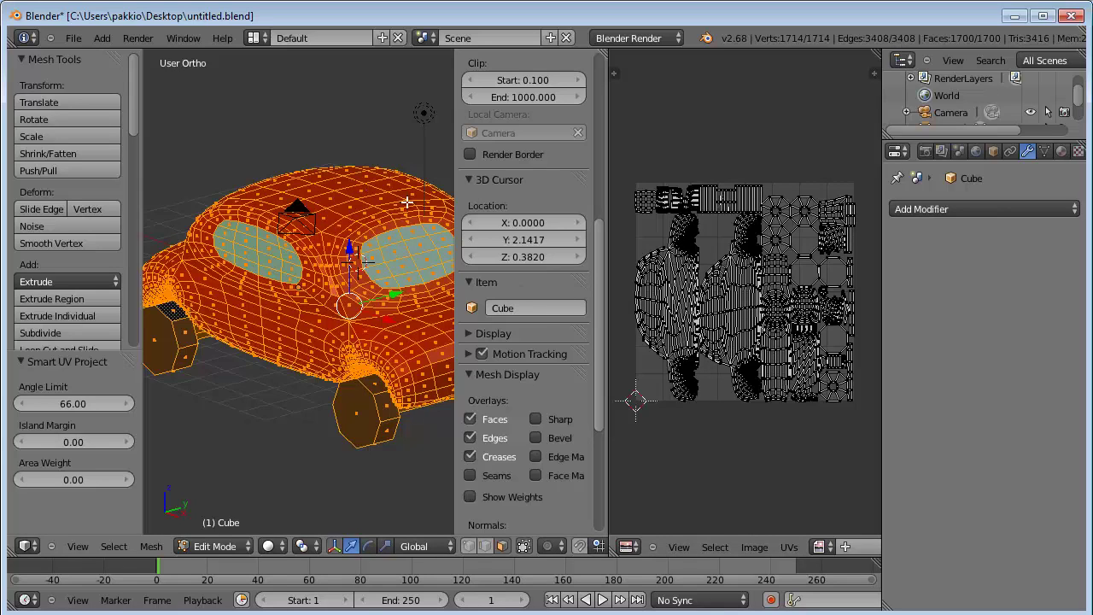
Step: Select individual roof, windshield and side-window faces to inspect the unwrap
right_click(339, 188)
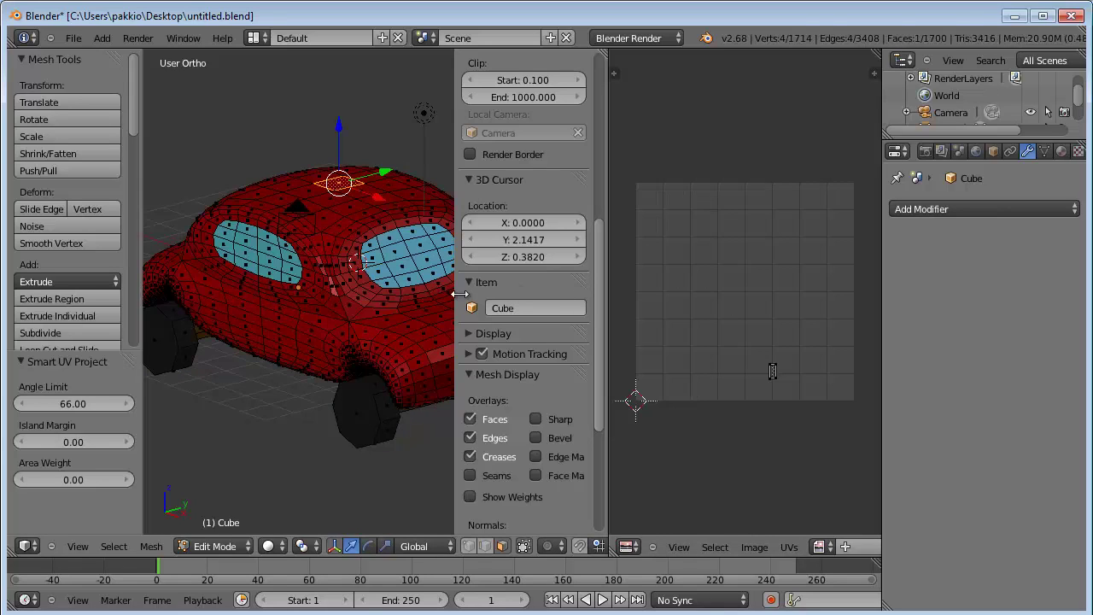
right_click(356, 195)
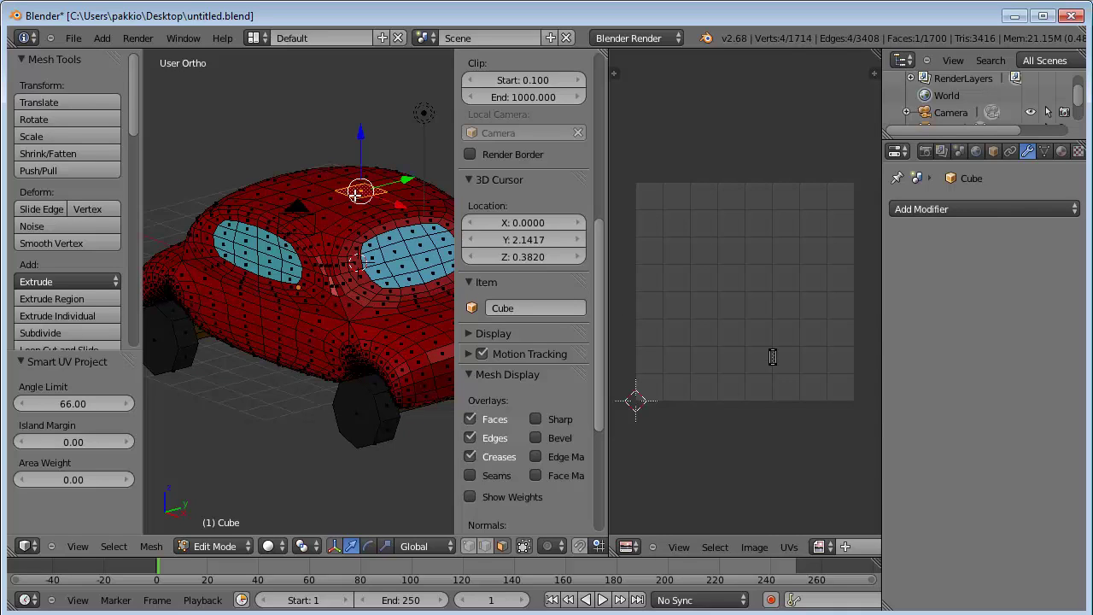
right_click(394, 255)
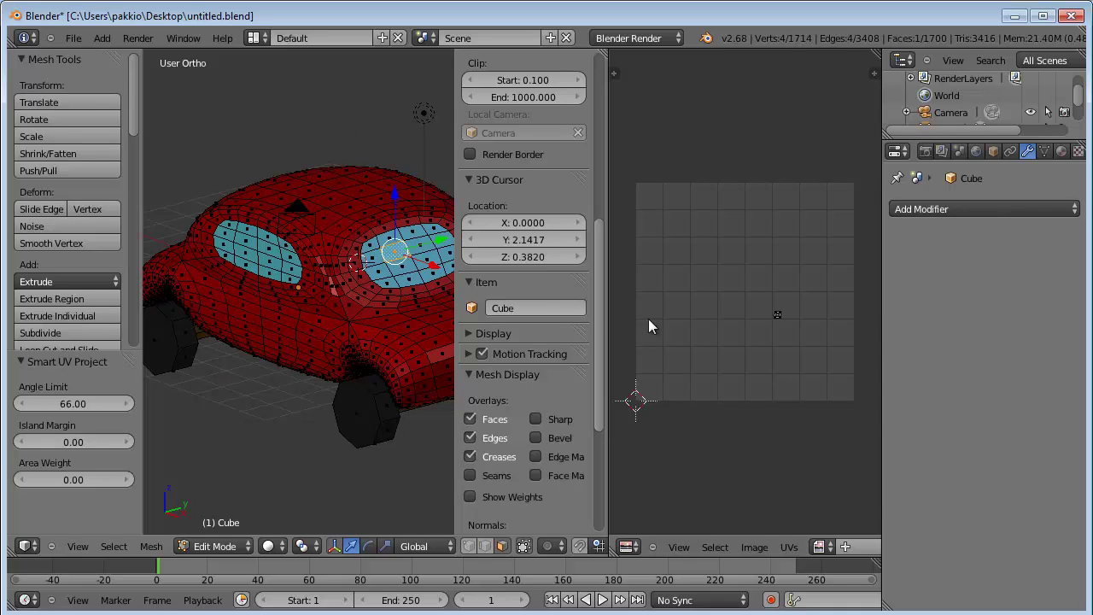
right_click(256, 250, "shift")
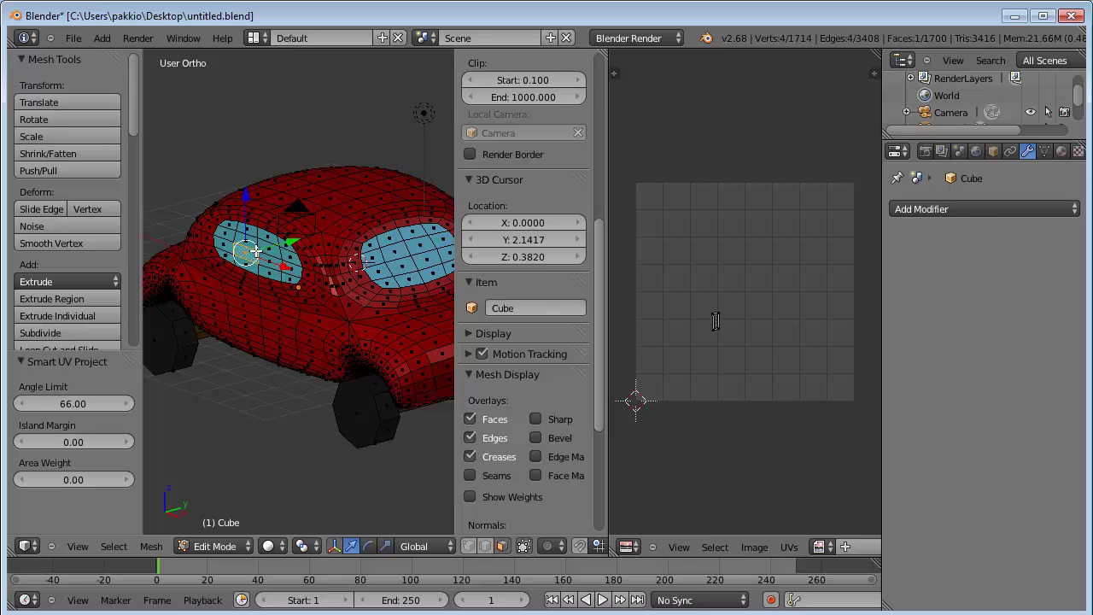
Step: Select the whole car and show the Render settings, scrolled down toward the Bake panel
key("a")
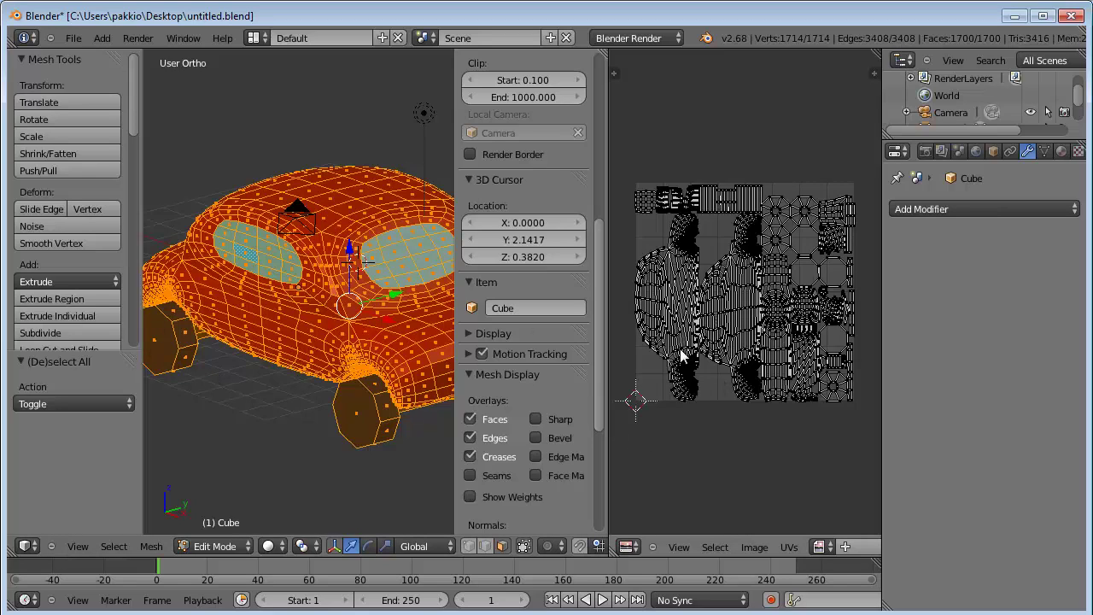
left_click(924, 152)
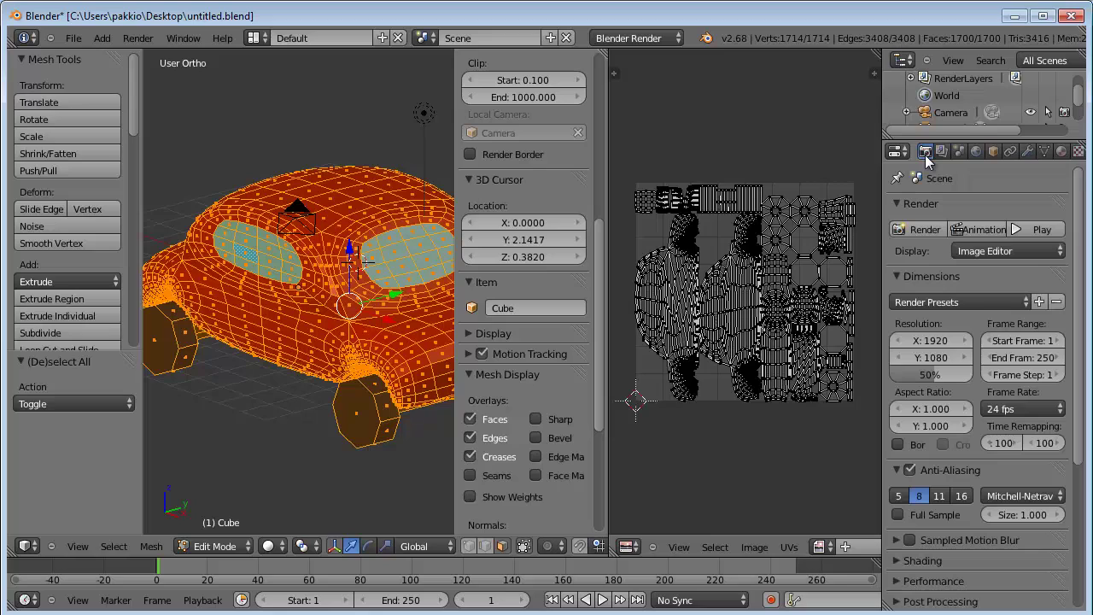
scroll(1074, 375, "down", 4)
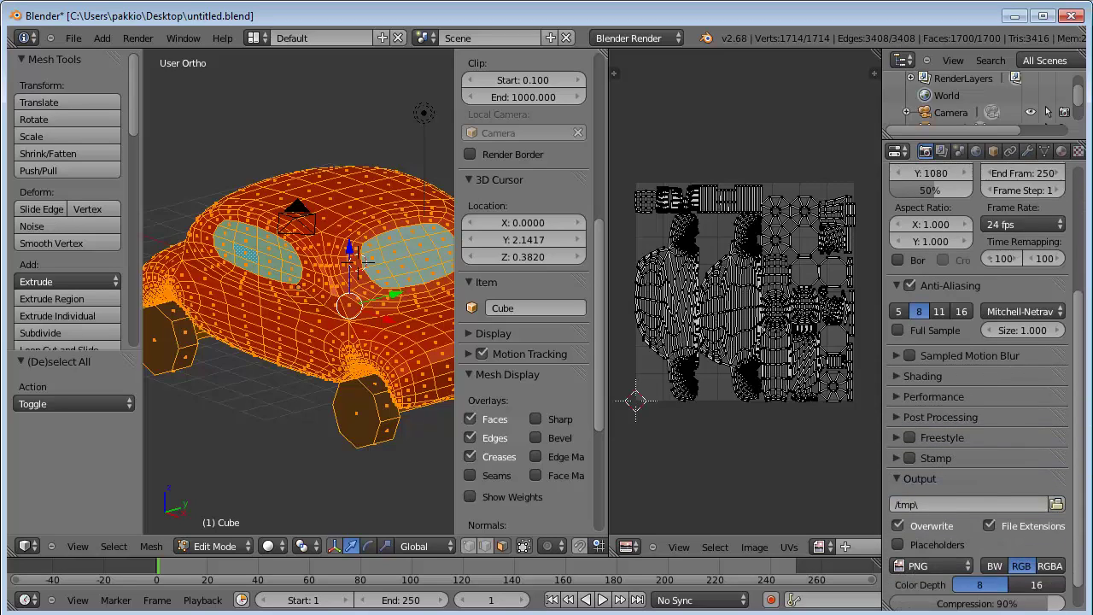
scroll(1074, 375, "down", 2)
Step: Set Bake Mode to Textures and attempt a bake, which fails without a target image
scroll(1079, 541, "down", 1)
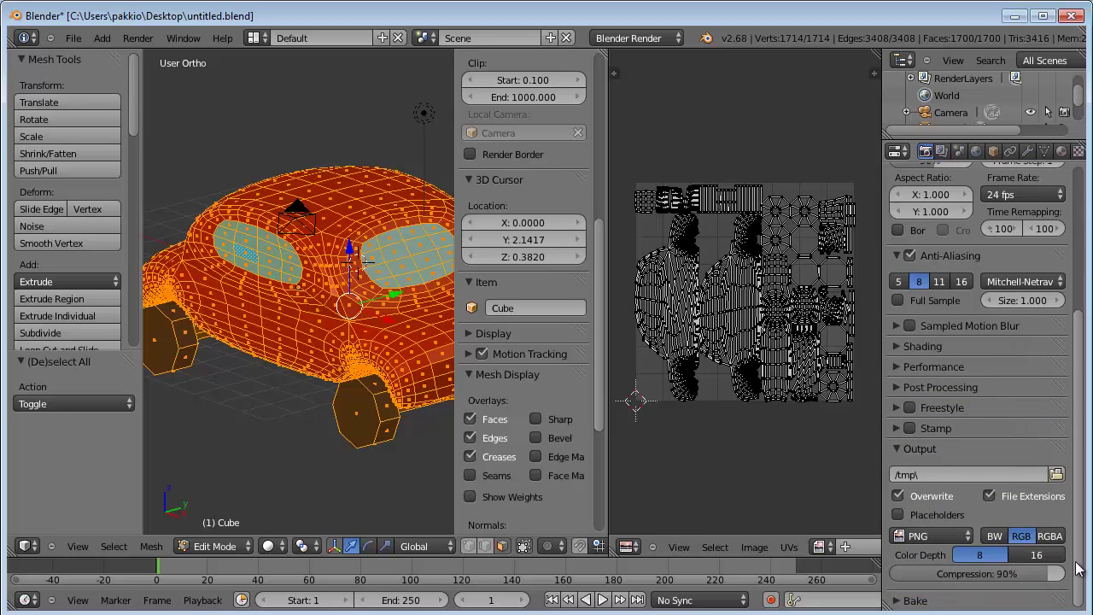
left_click(907, 601)
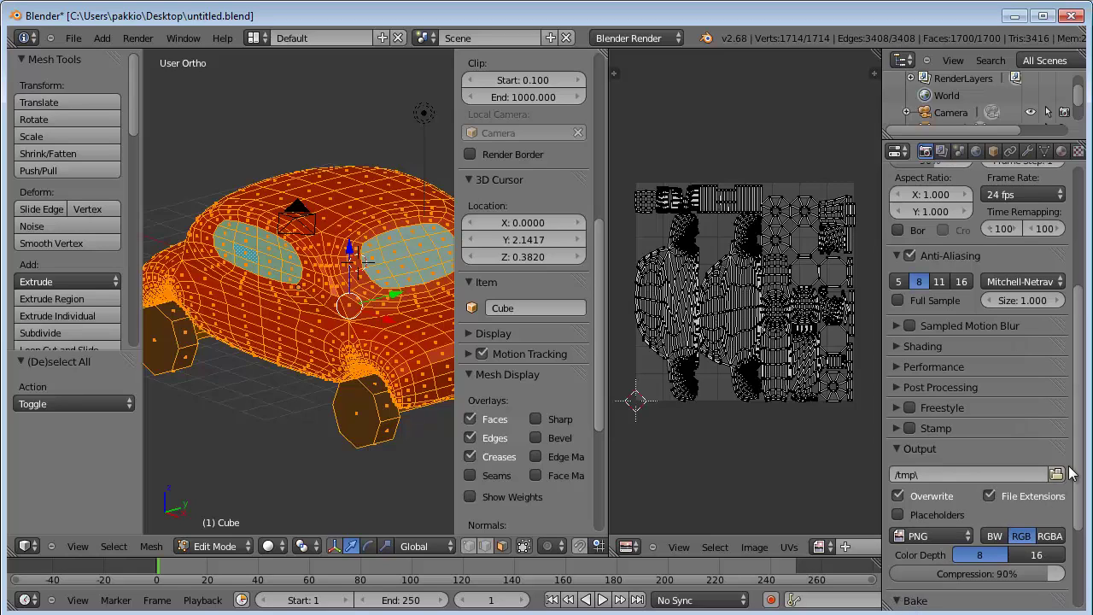
left_click_drag(1078, 471, 1088, 548)
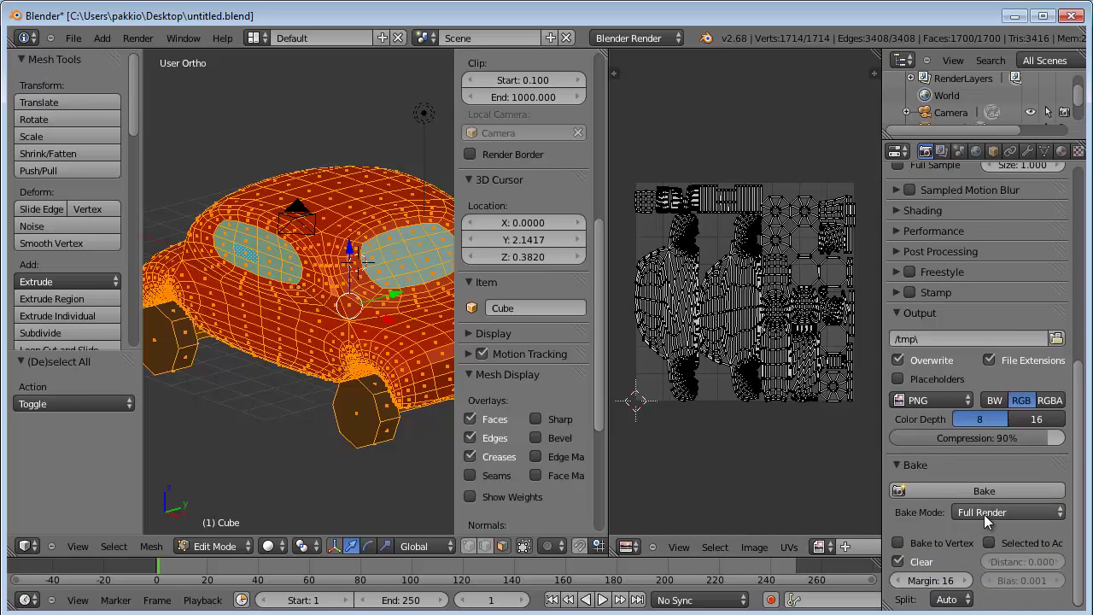
left_click(1019, 509)
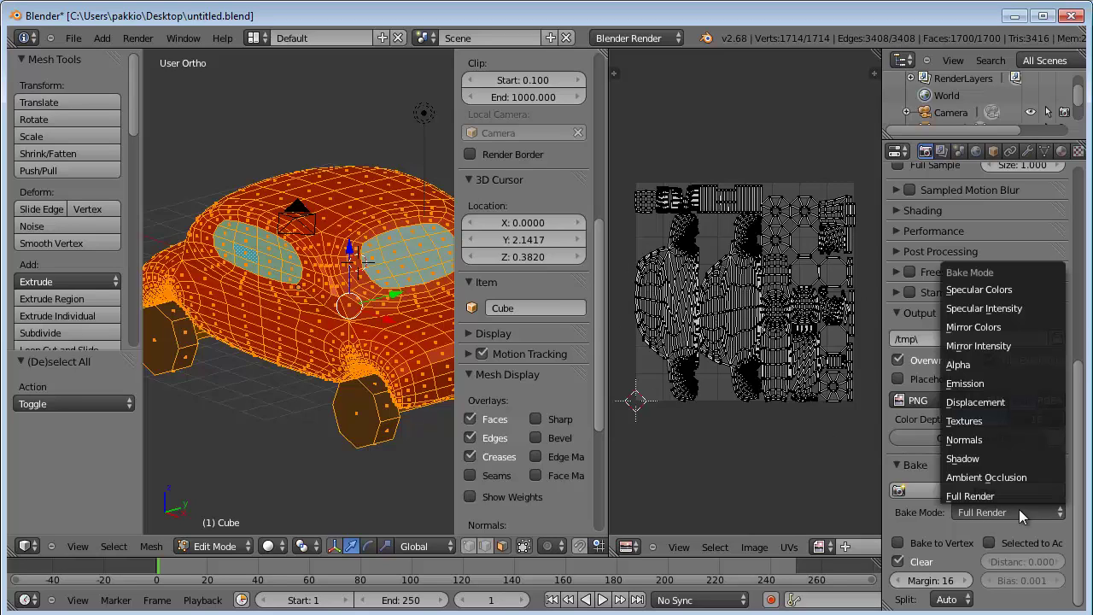
left_click(997, 422)
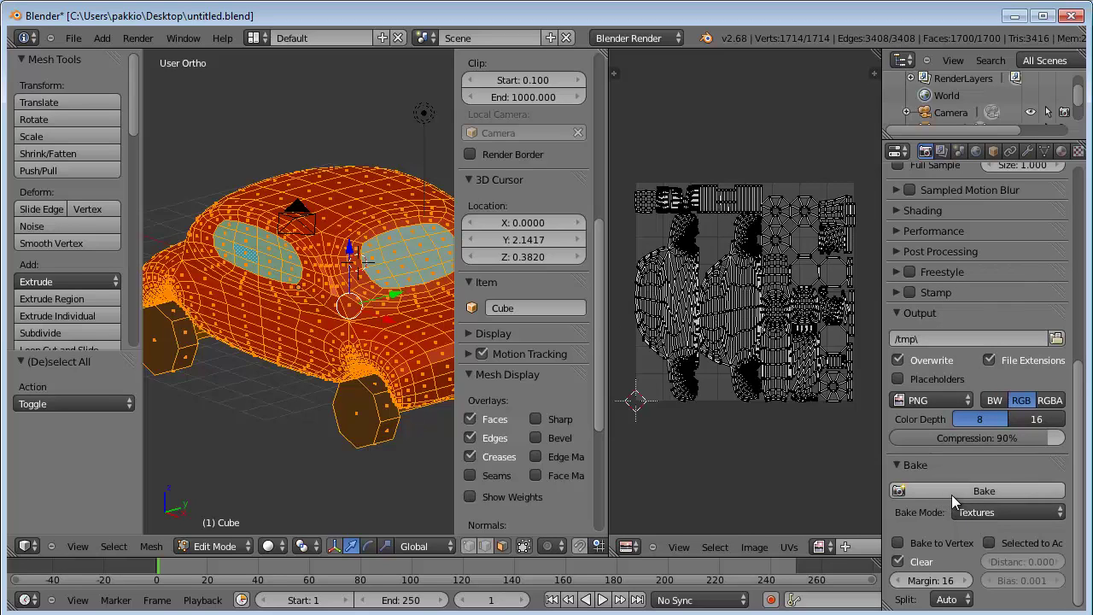
left_click(976, 490)
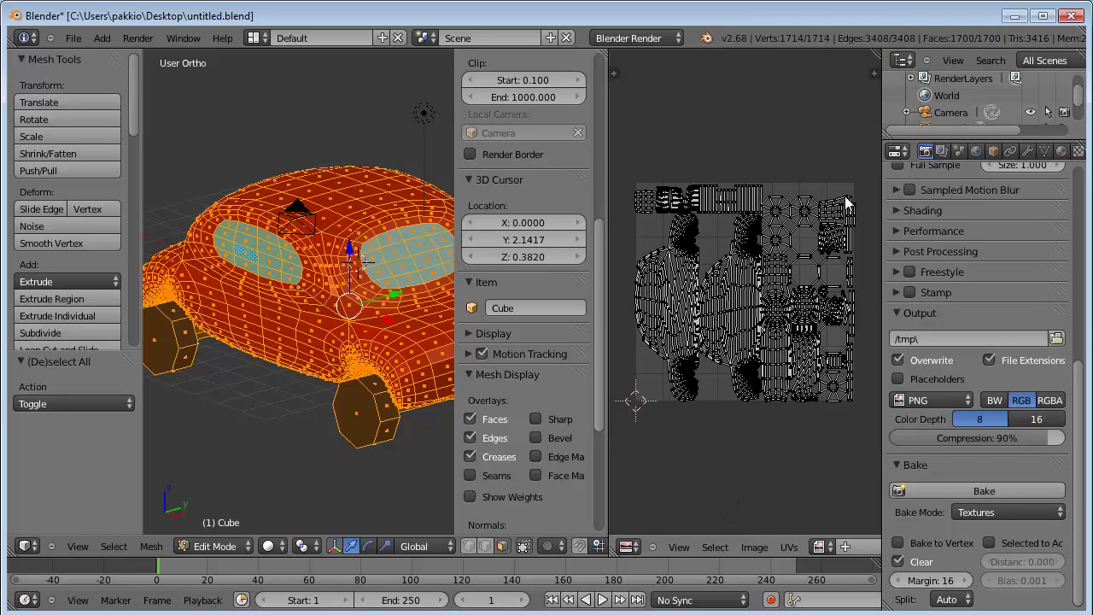
Step: Create a new blank 1024×1024 image named 'baking' under the car's UV layout
left_click(755, 547)
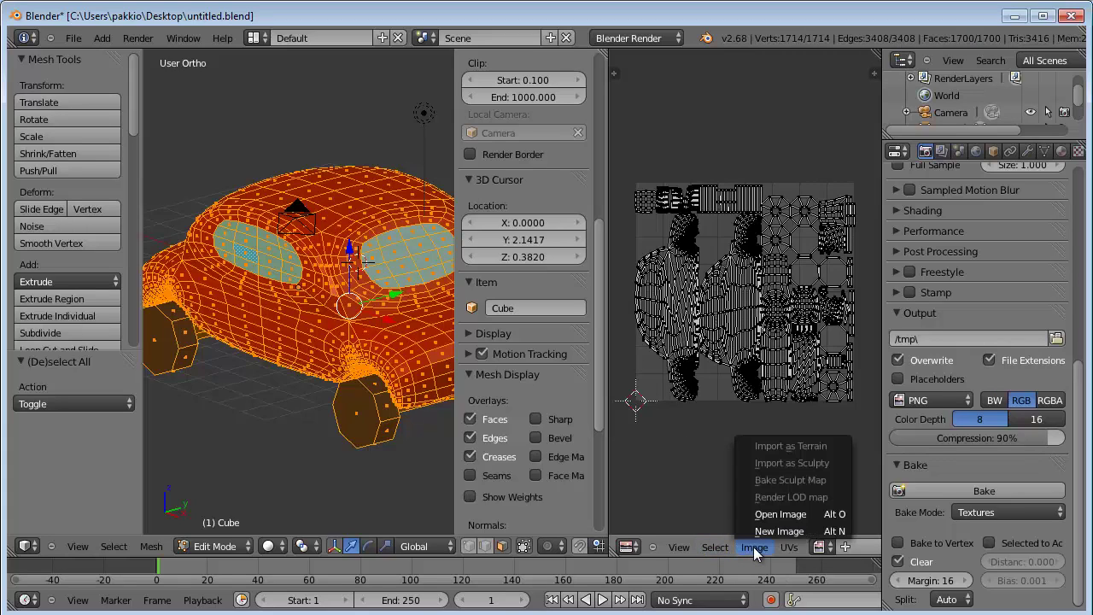
left_click(766, 531)
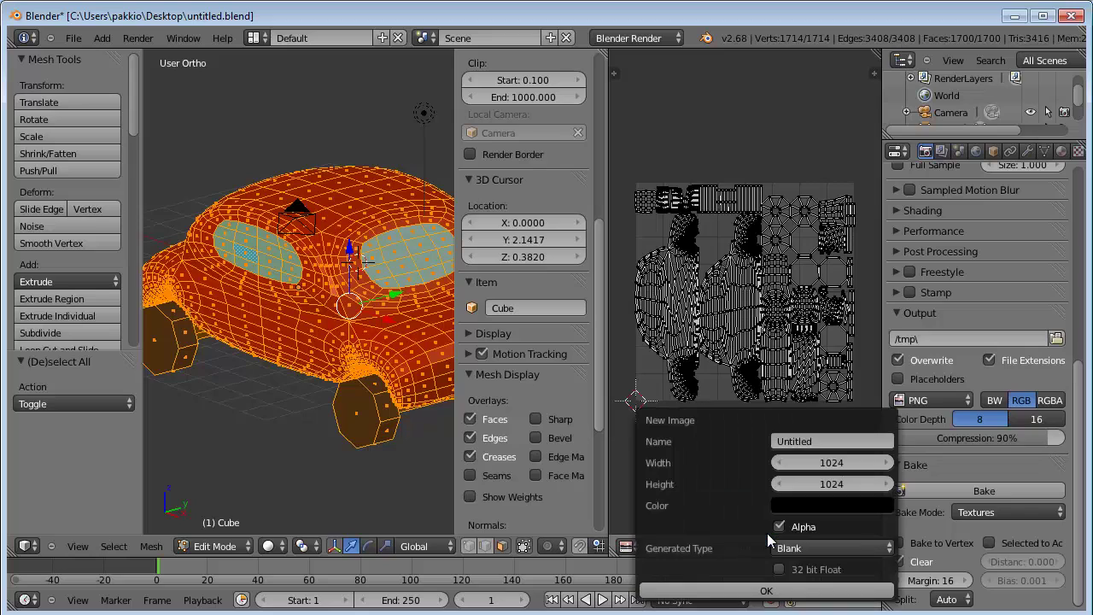
left_click(788, 441)
type("baking")
key("Return")
left_click(768, 590)
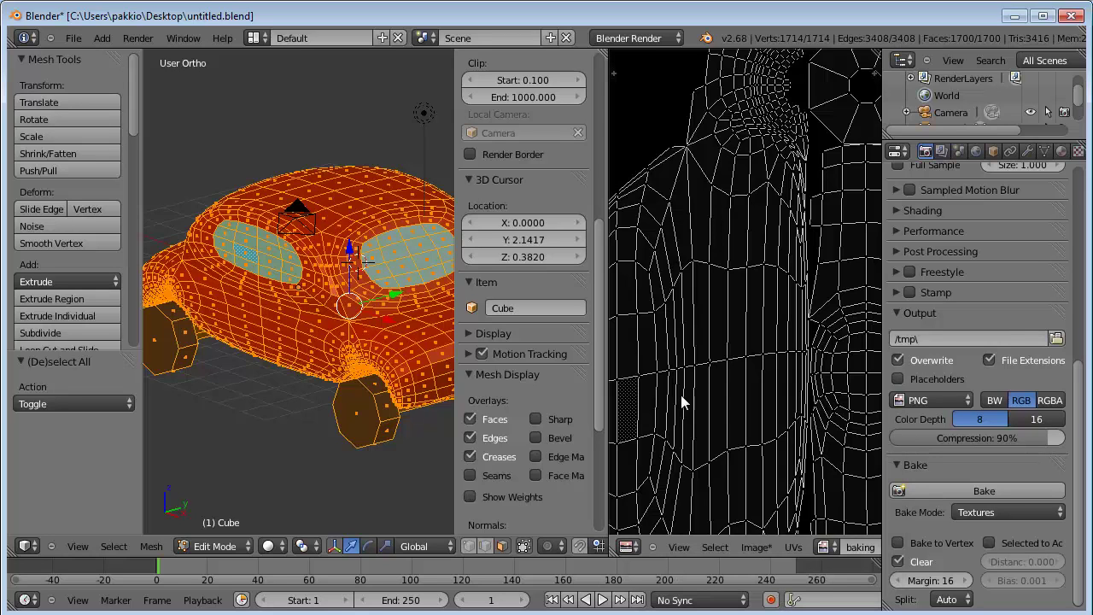
scroll(681, 395, "down", 2)
scroll(693, 381, "down", 2)
scroll(695, 391, "down", 2)
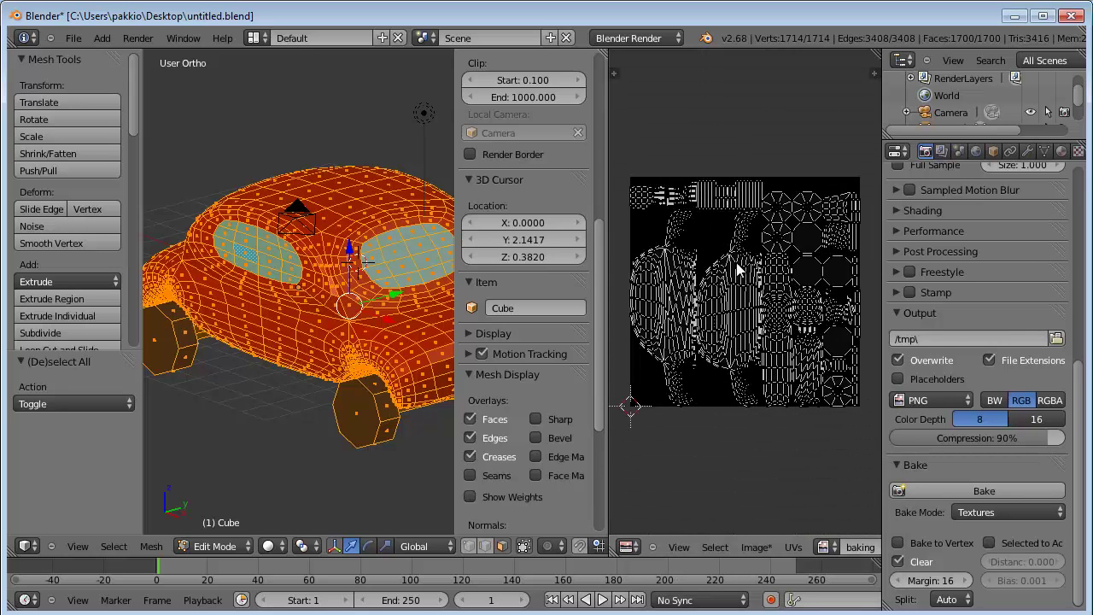
Step: Bake the car's red, cyan and dark colours into the baking image, then return to Object Mode
left_click(978, 486)
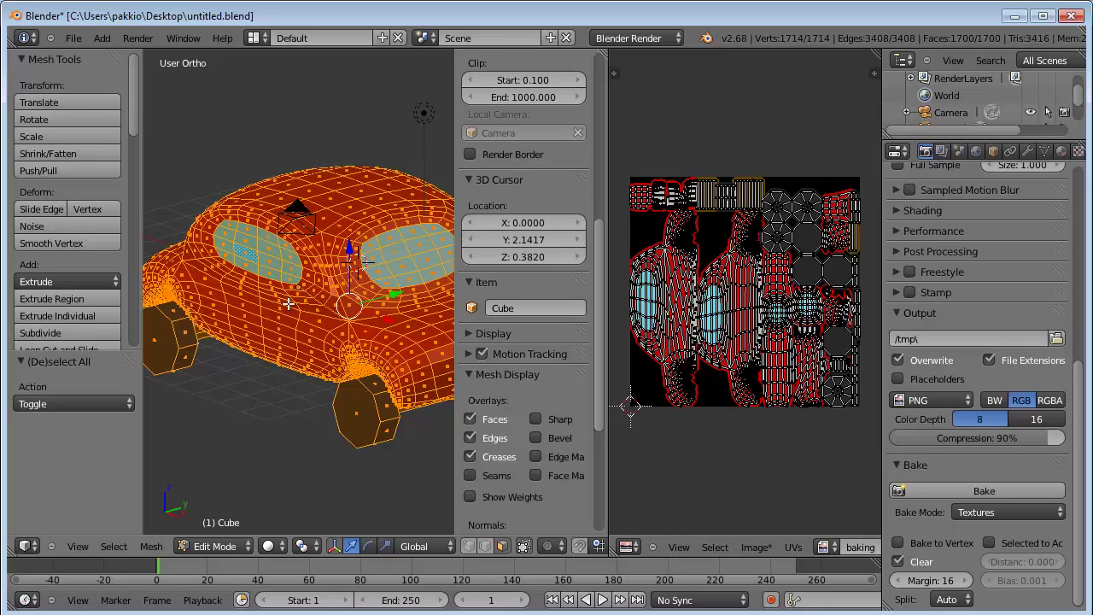
key("Tab")
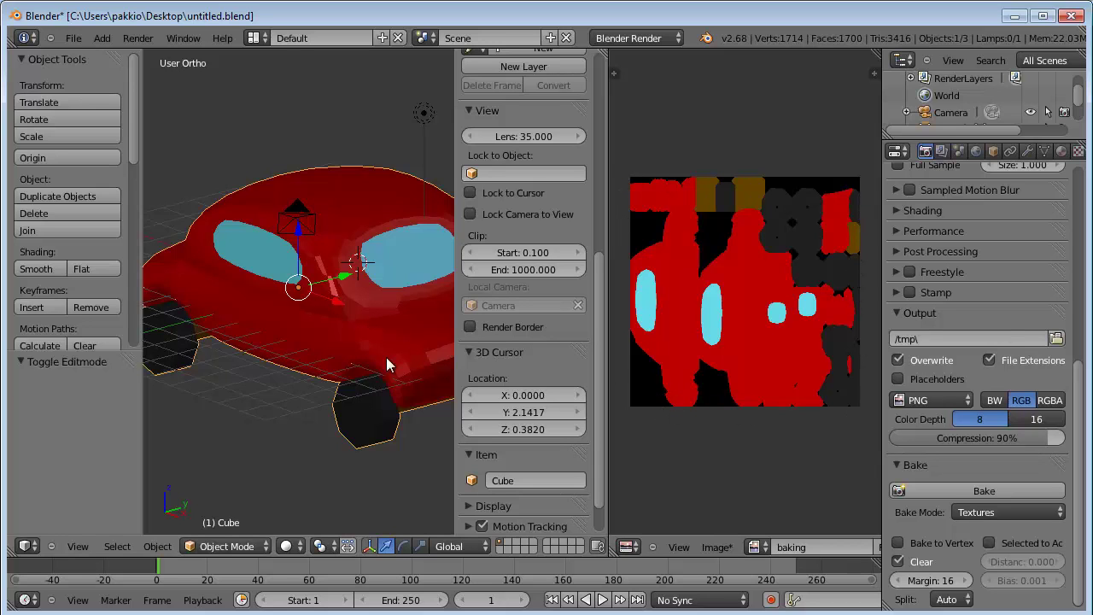
Step: Orbit to the car's side and display its materials rosso, vetro, ruota and asse
mouse_move(296, 296)
middle_mouse_down()
mouse_move(335, 326)
mouse_move(338, 309)
mouse_move(295, 258)
mouse_move(281, 275)
mouse_move(292, 312)
mouse_move(333, 318)
middle_mouse_up()
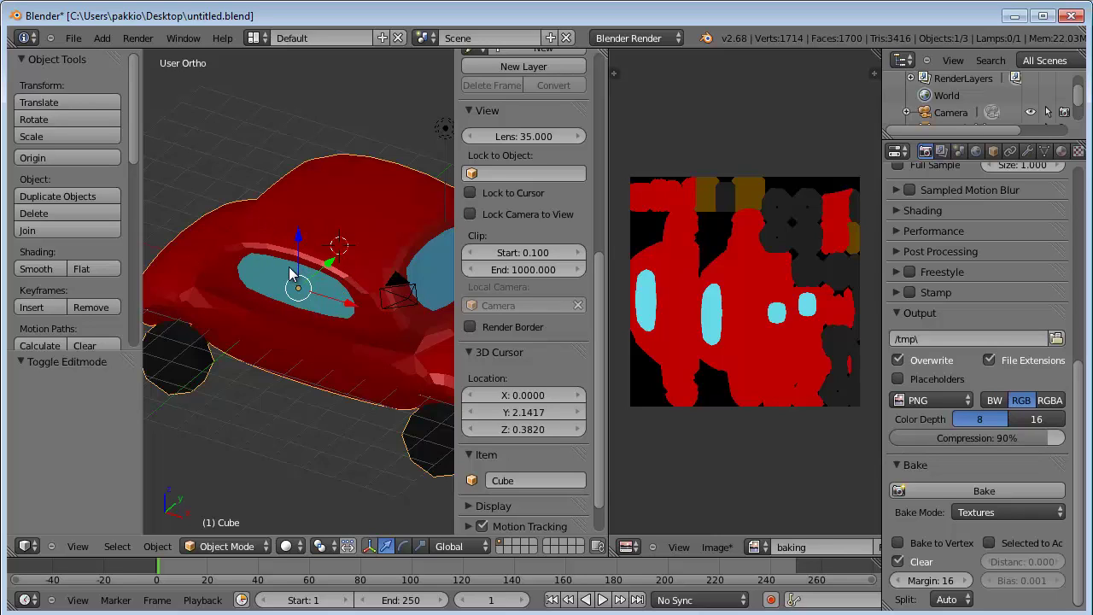
left_click(1059, 153)
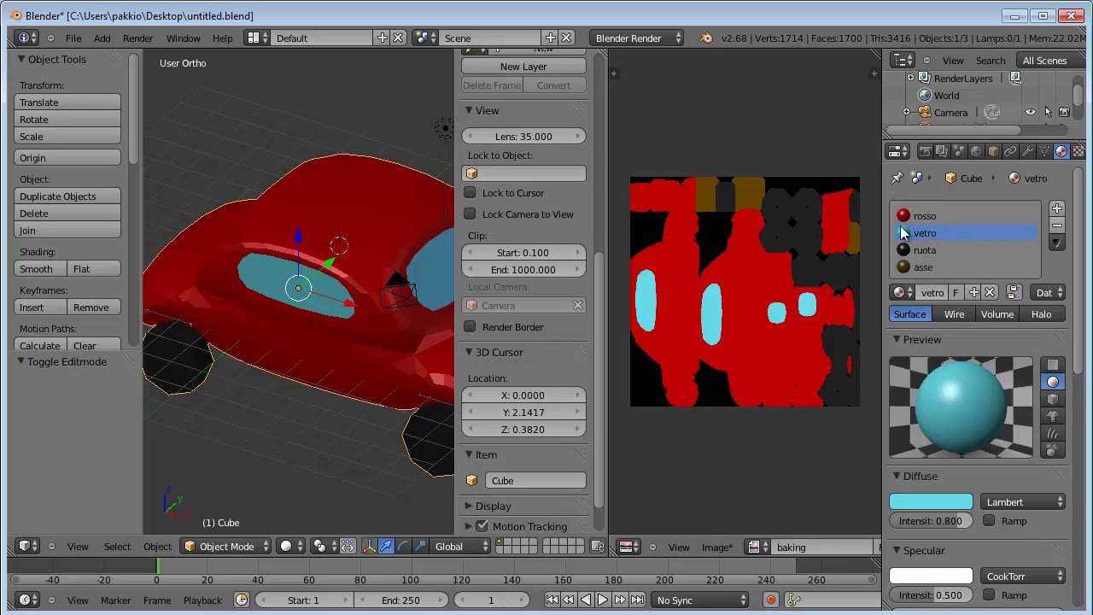
scroll(338, 245, "down", 5)
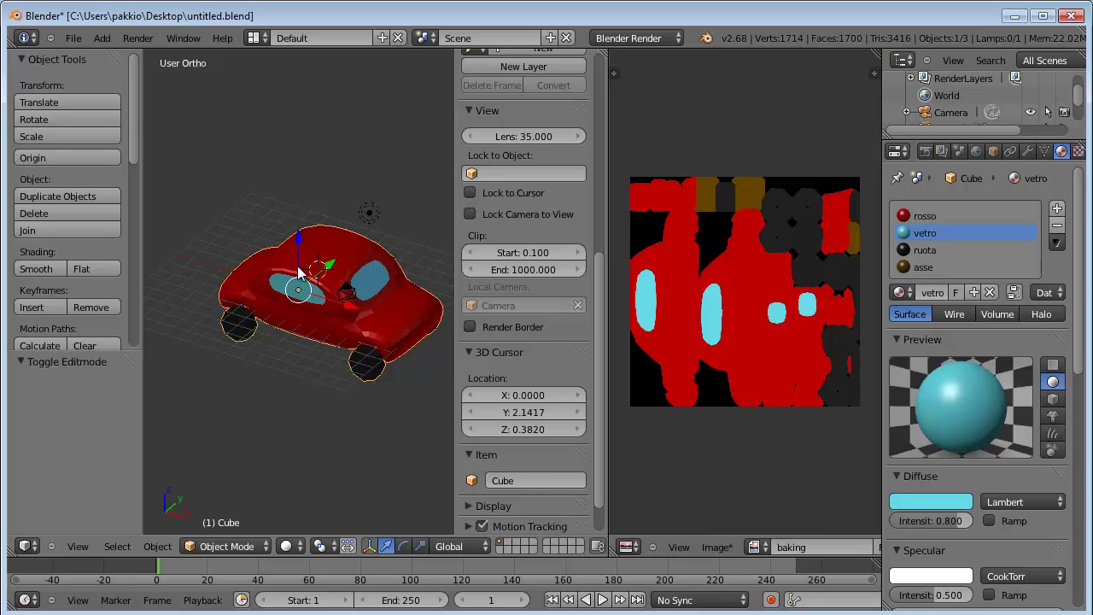
Step: Duplicate the car, drop the copy below the original, and scale it 1.5 along Z
key("shift+d")
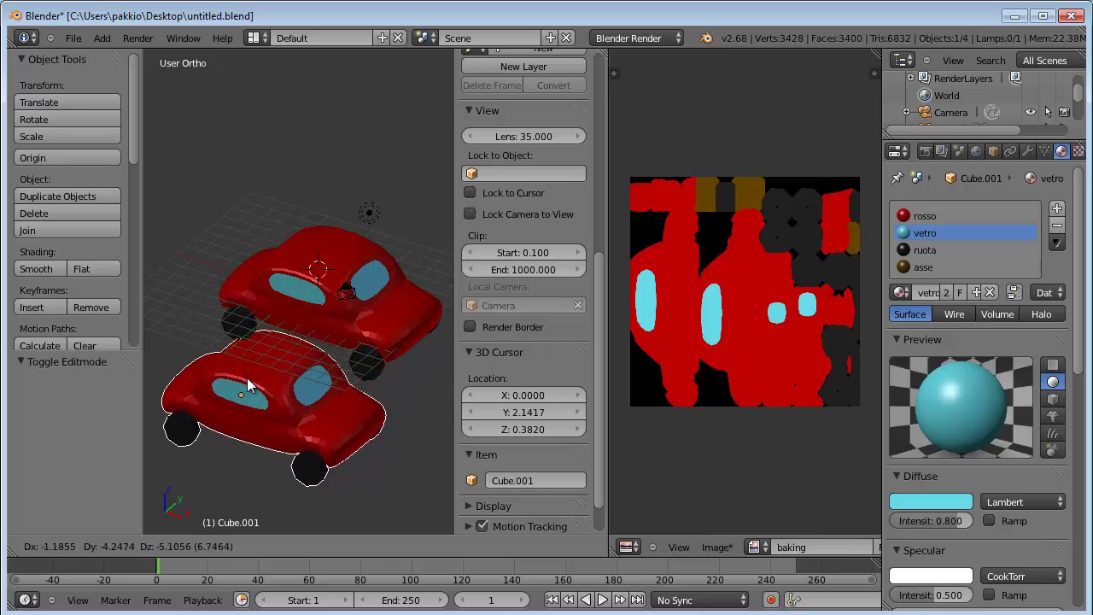
left_click(260, 389)
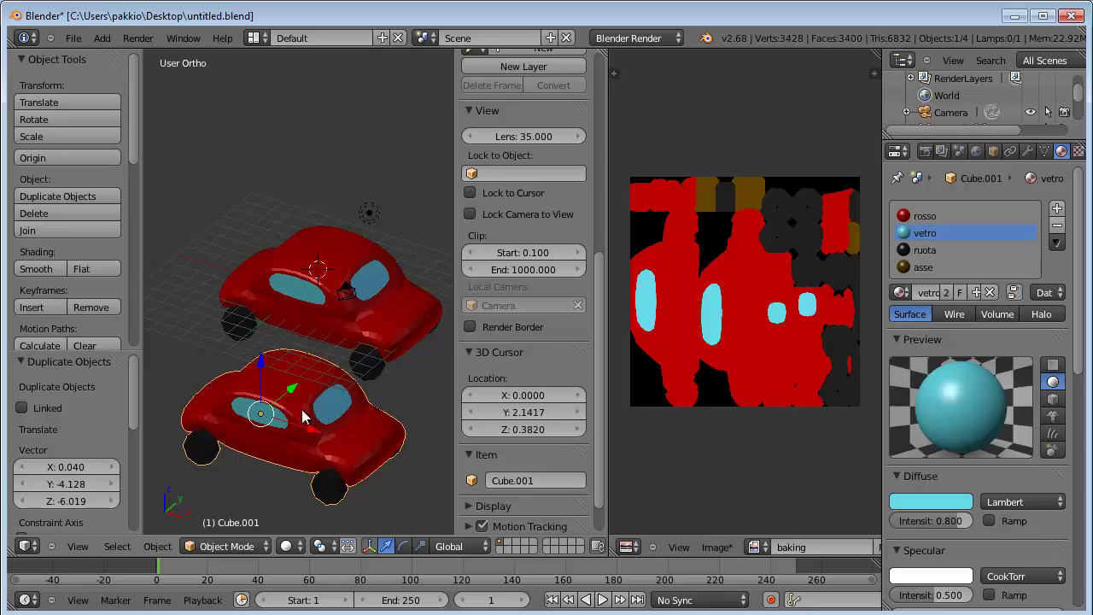
type("s")
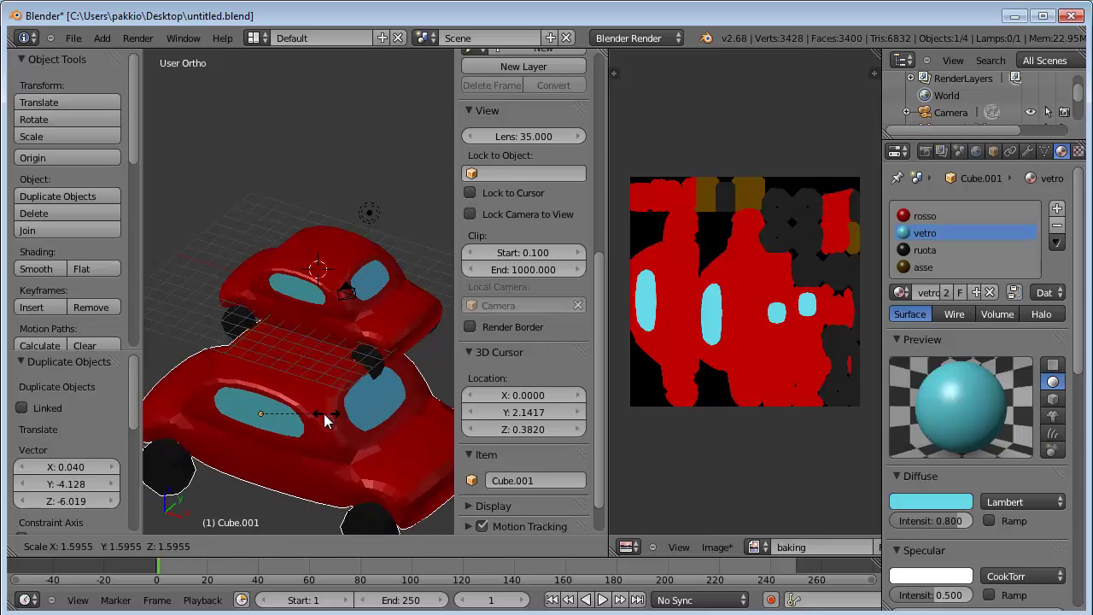
type("z1.5")
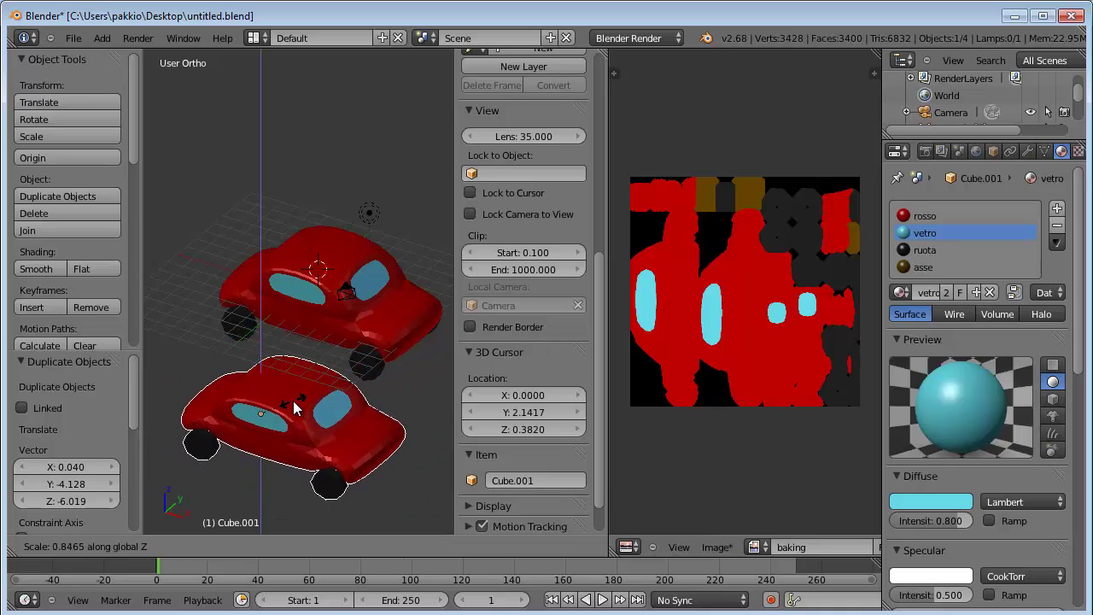
left_click(292, 409)
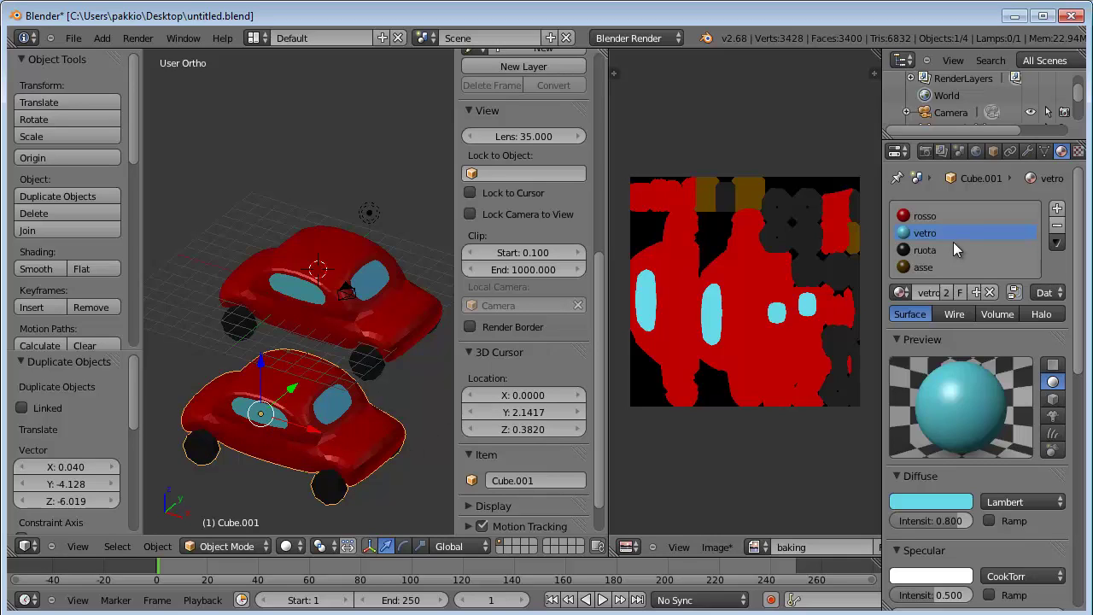
Step: Remove all four materials, rosso through asse, from the duplicate car
left_click(948, 215)
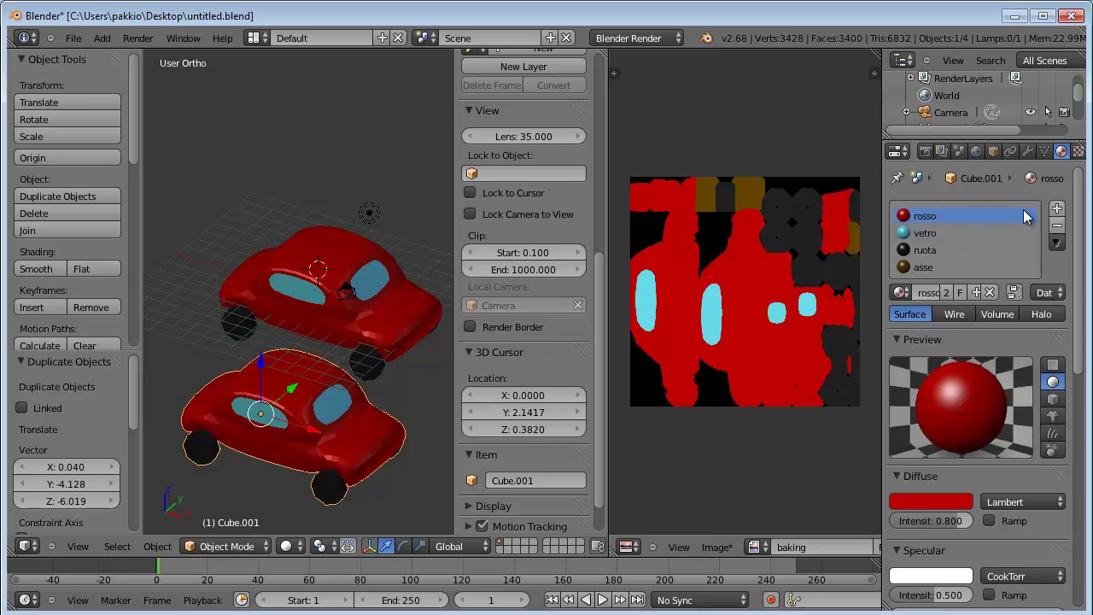
left_click(1057, 227)
left_click(1056, 227)
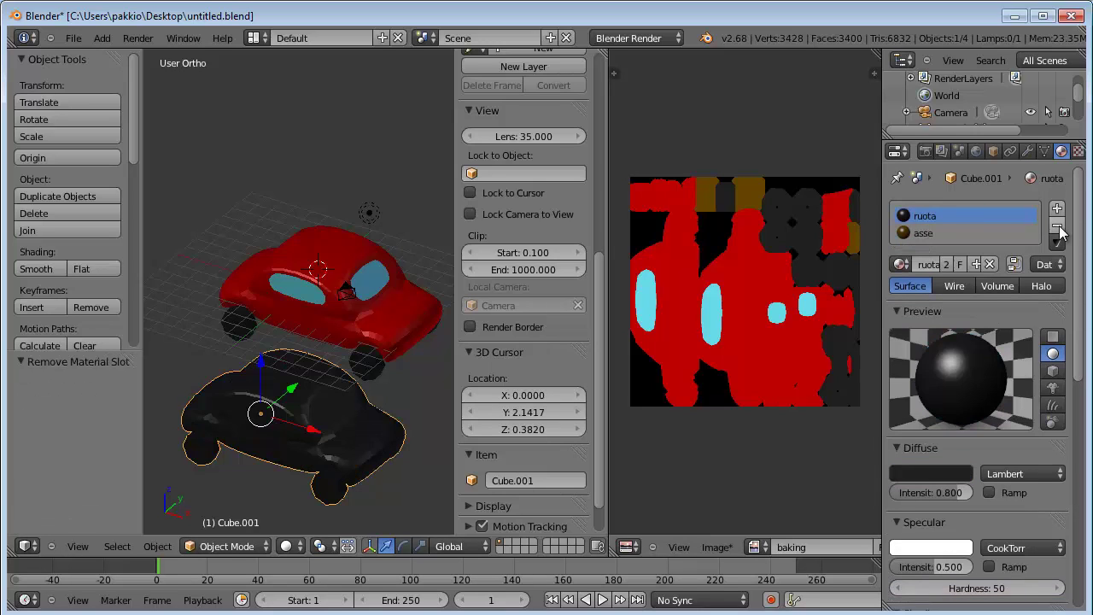
left_click(1057, 228)
left_click(1057, 227)
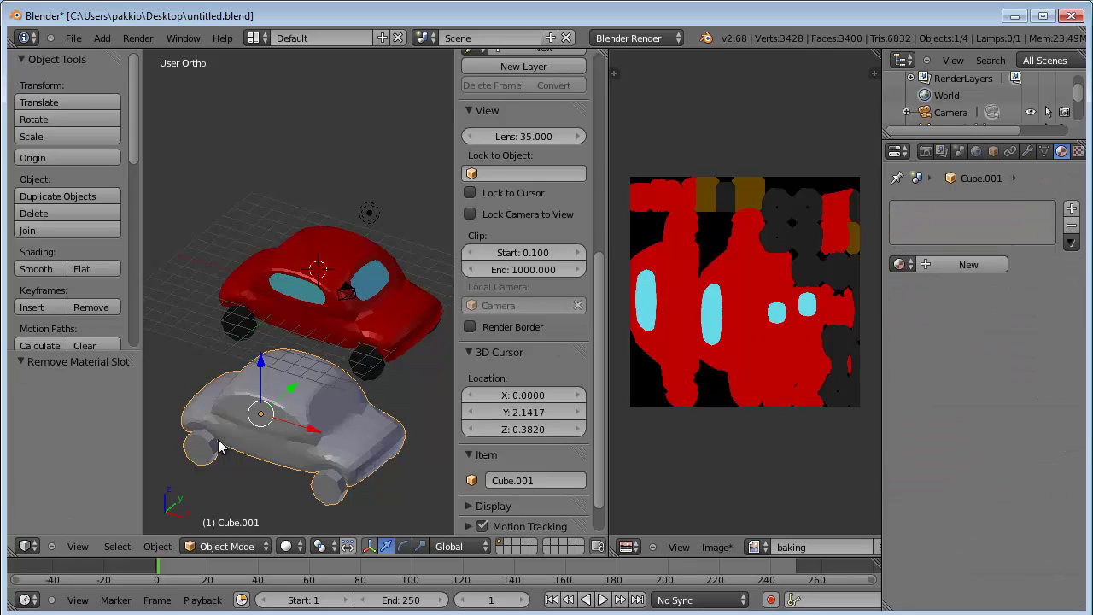
Step: Add a new material named 'baking' to the duplicate car
left_click(945, 263)
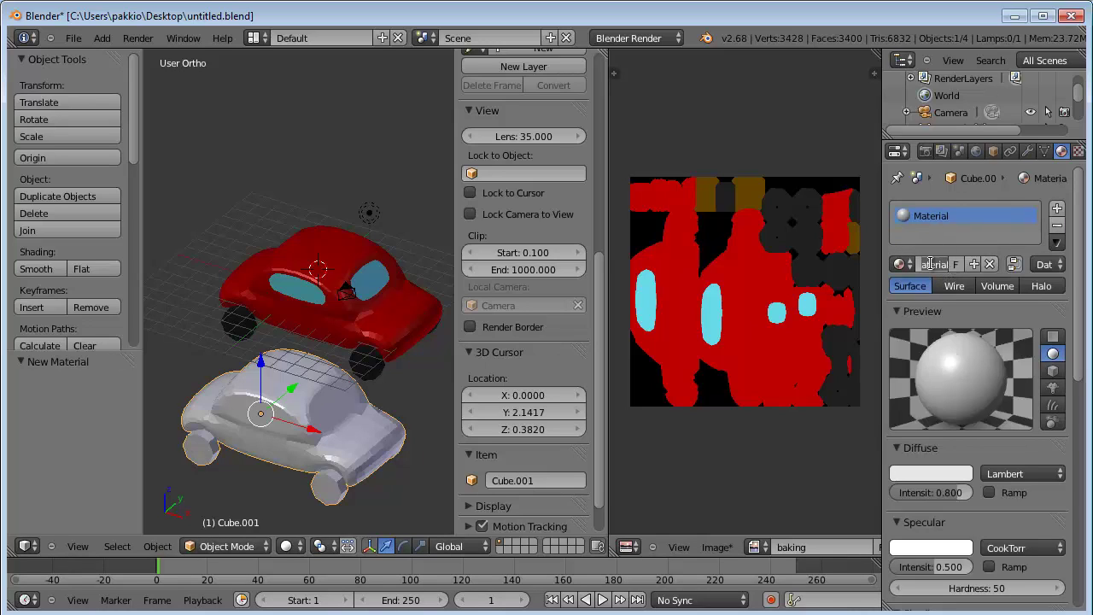
type("baking")
key("Return")
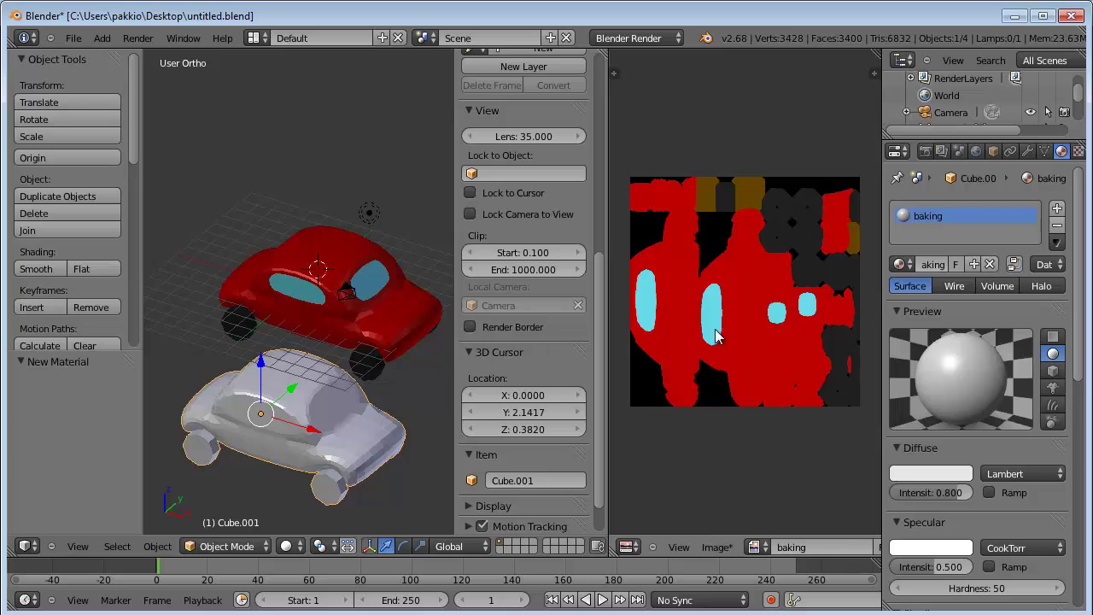
Step: Add an Image or Movie texture to the baking material that uses the baking image
left_click(1078, 151)
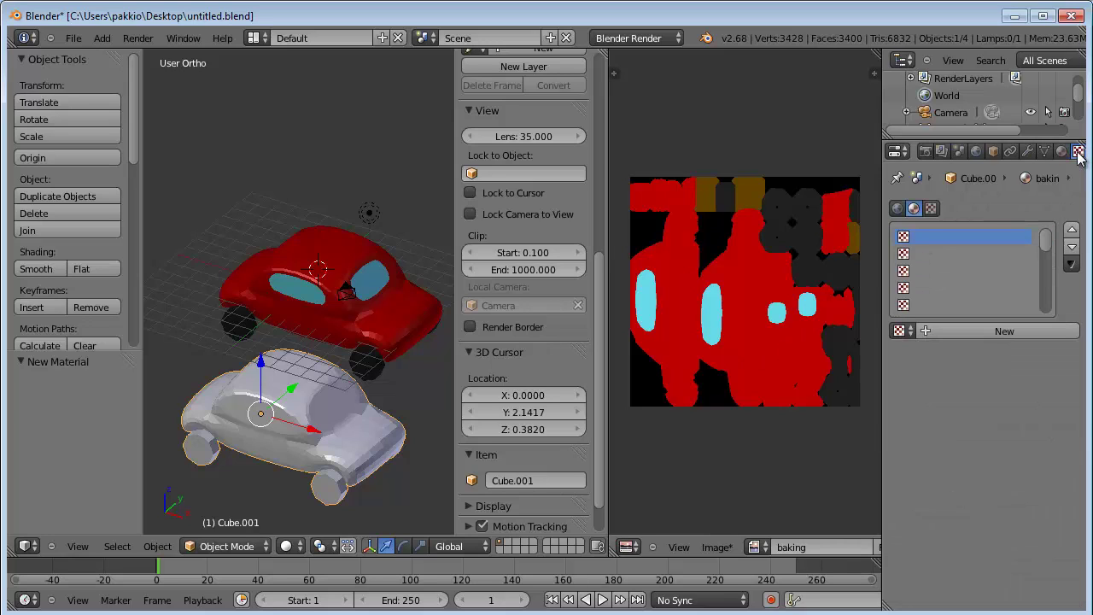
left_click(989, 330)
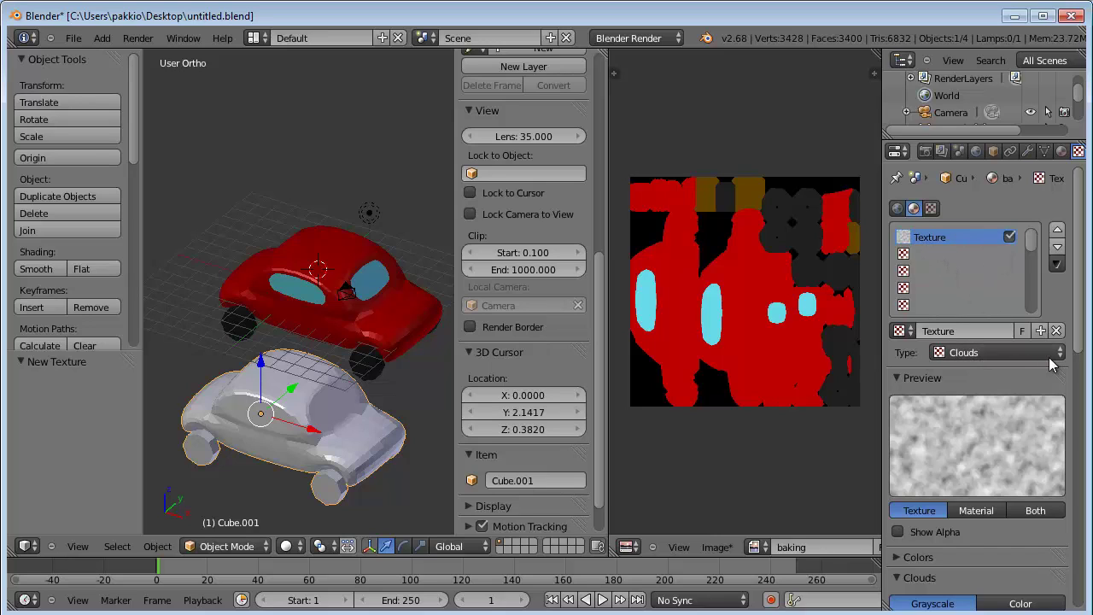
left_click(984, 352)
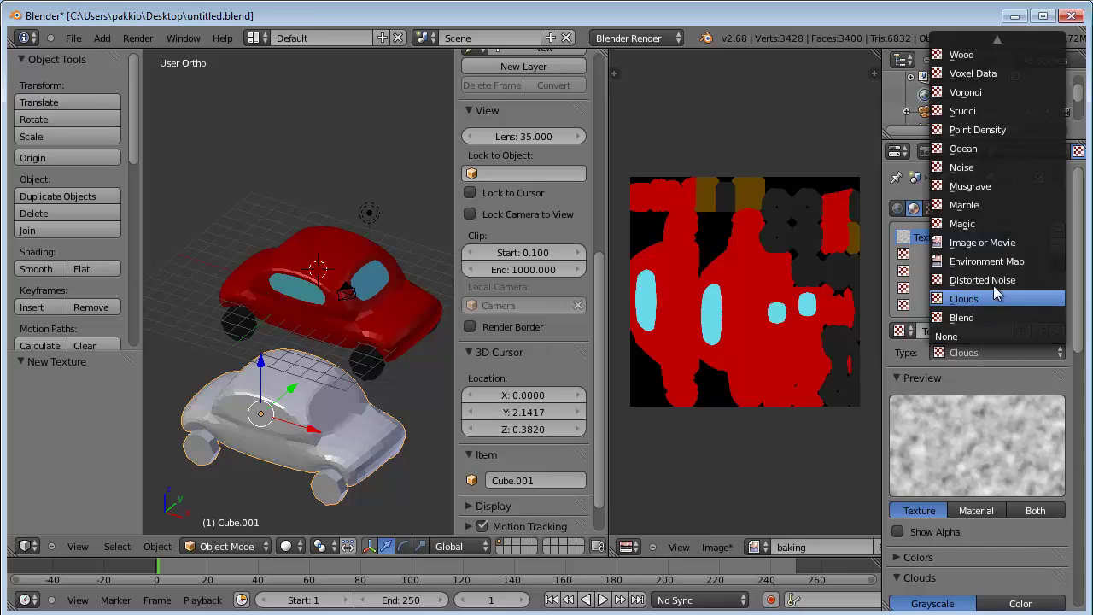
left_click(989, 243)
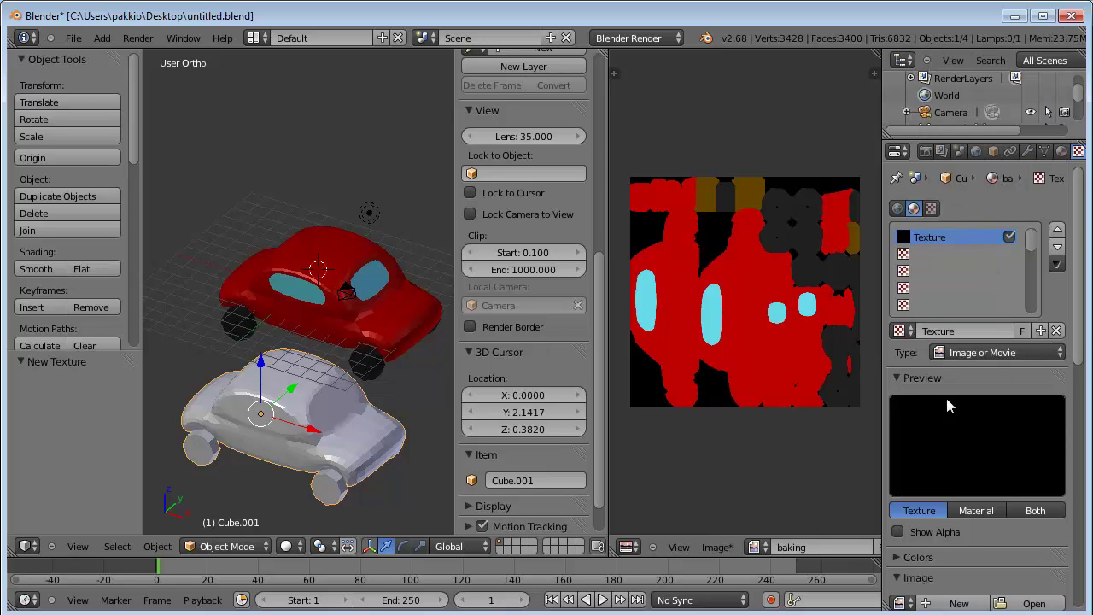
left_click_drag(1075, 327, 1077, 440)
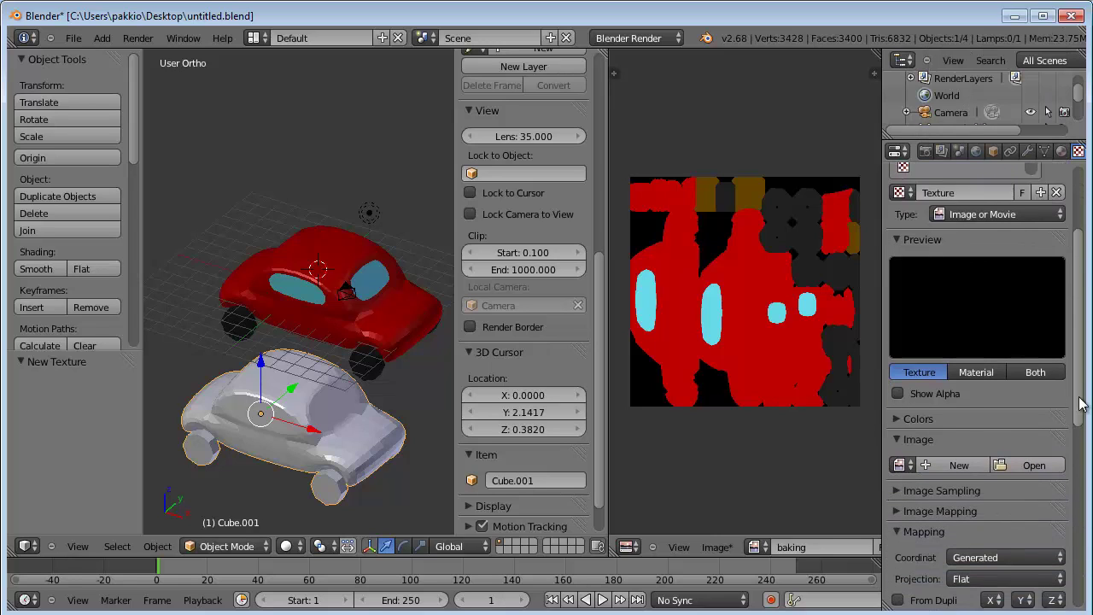
left_click(902, 353)
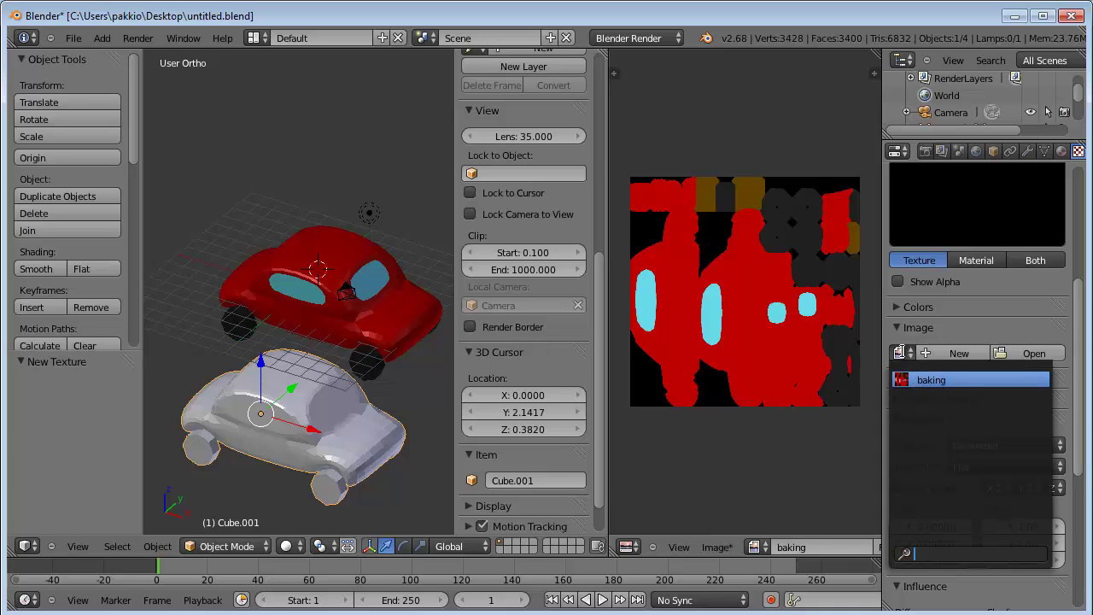
left_click(912, 380)
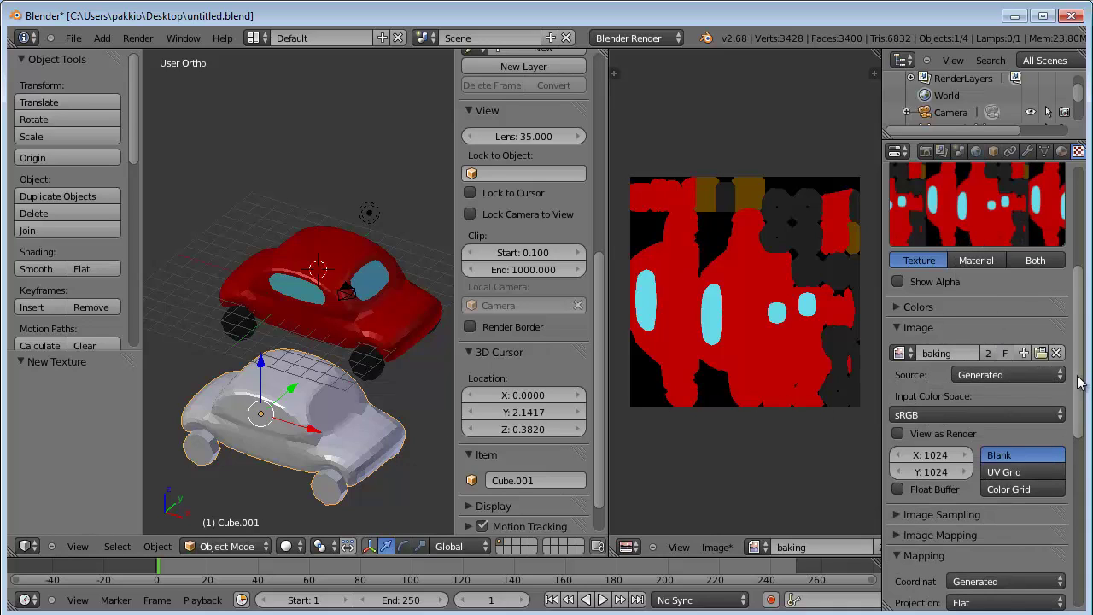
Step: Map the texture through UV coordinates using the UVMap layer
scroll(985, 394, "down", 5)
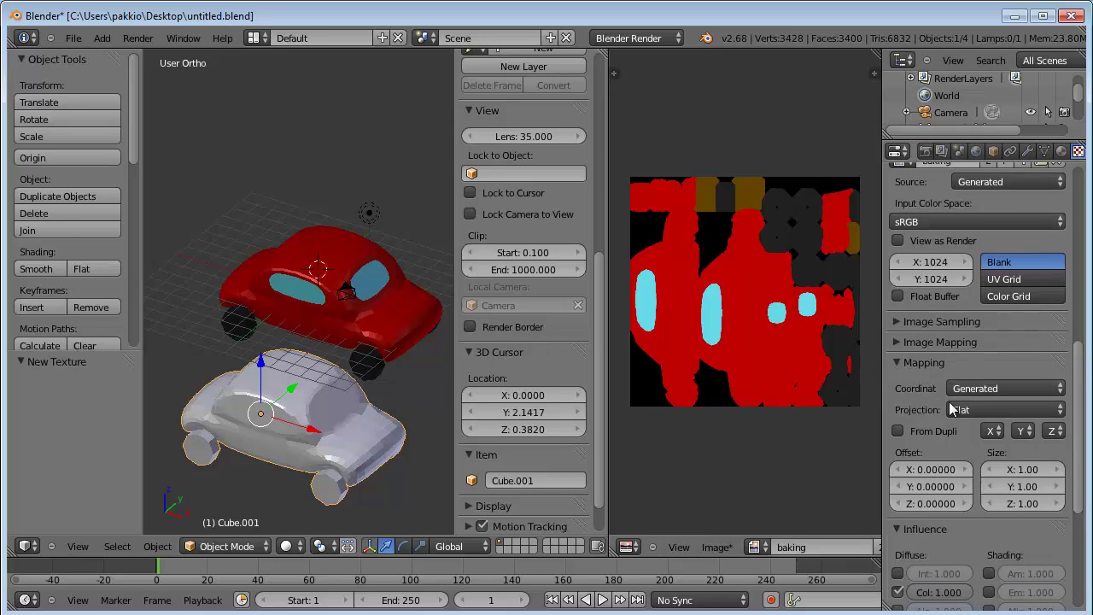
left_click(1010, 387)
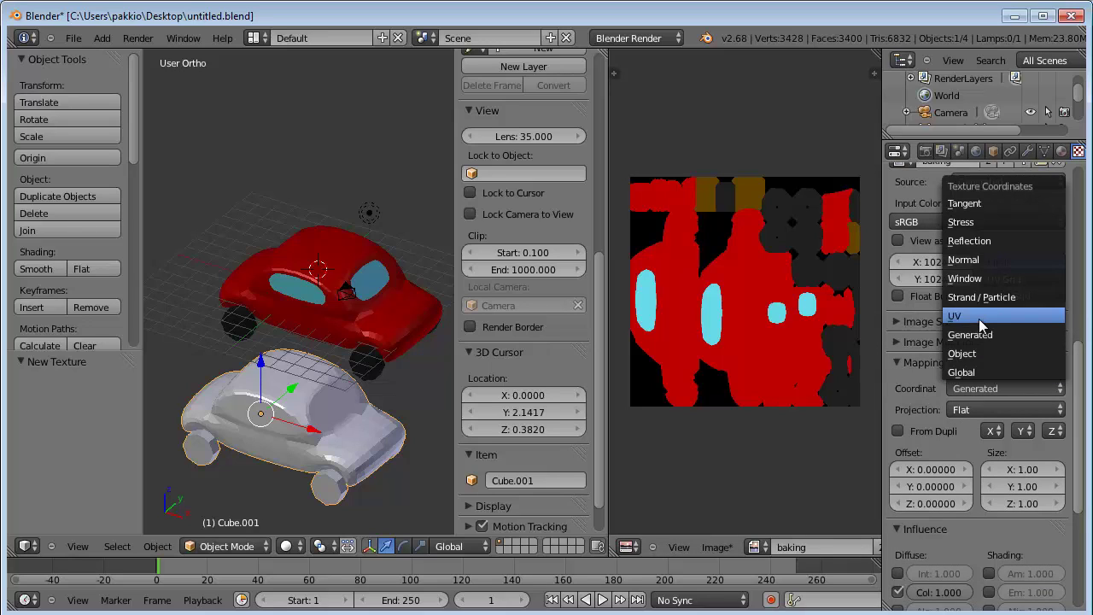
left_click(990, 319)
left_click(958, 410)
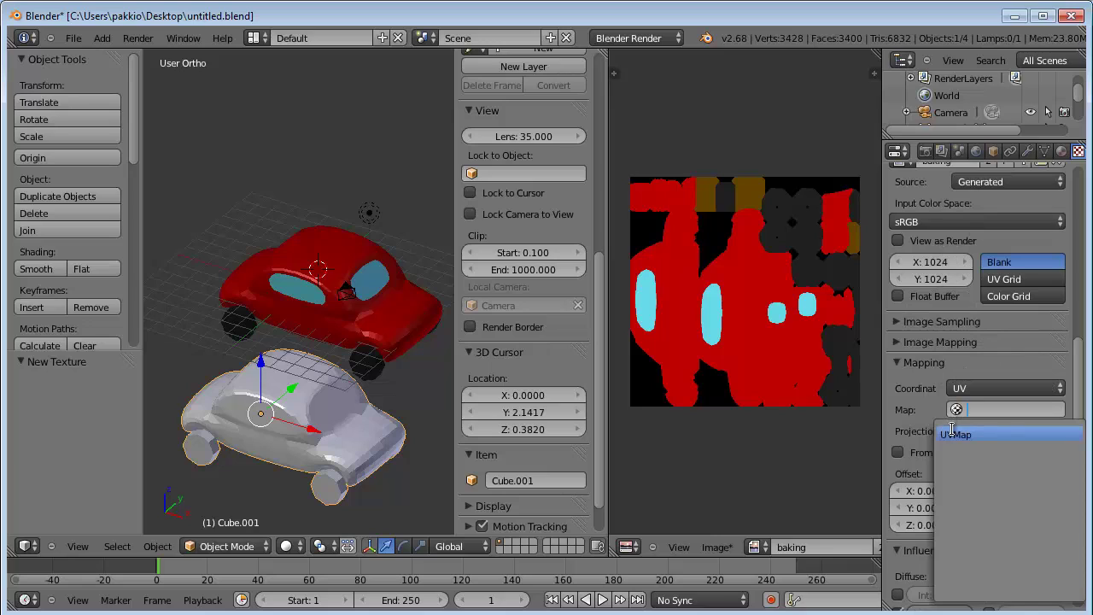
left_click(956, 435)
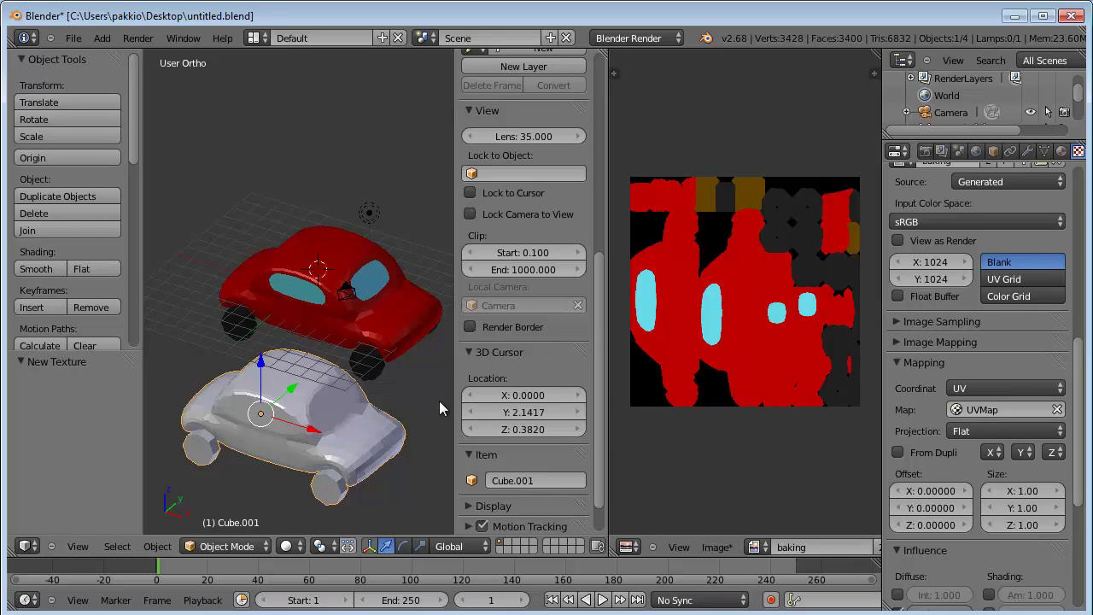
mouse_move(596, 356)
left_mouse_down()
mouse_move(597, 337)
mouse_move(590, 384)
left_mouse_up()
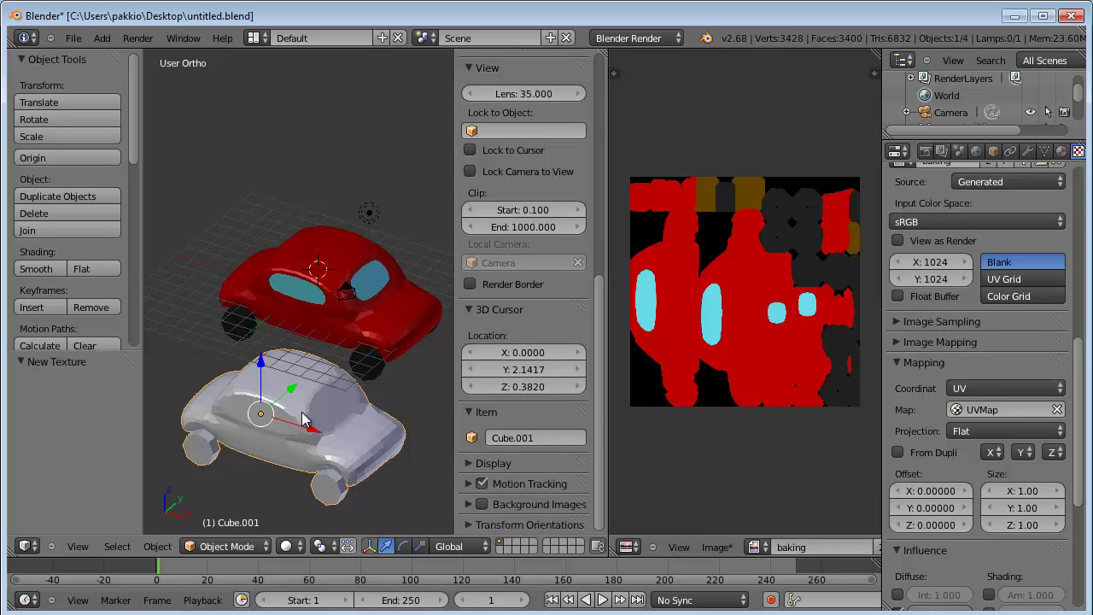
key("F12")
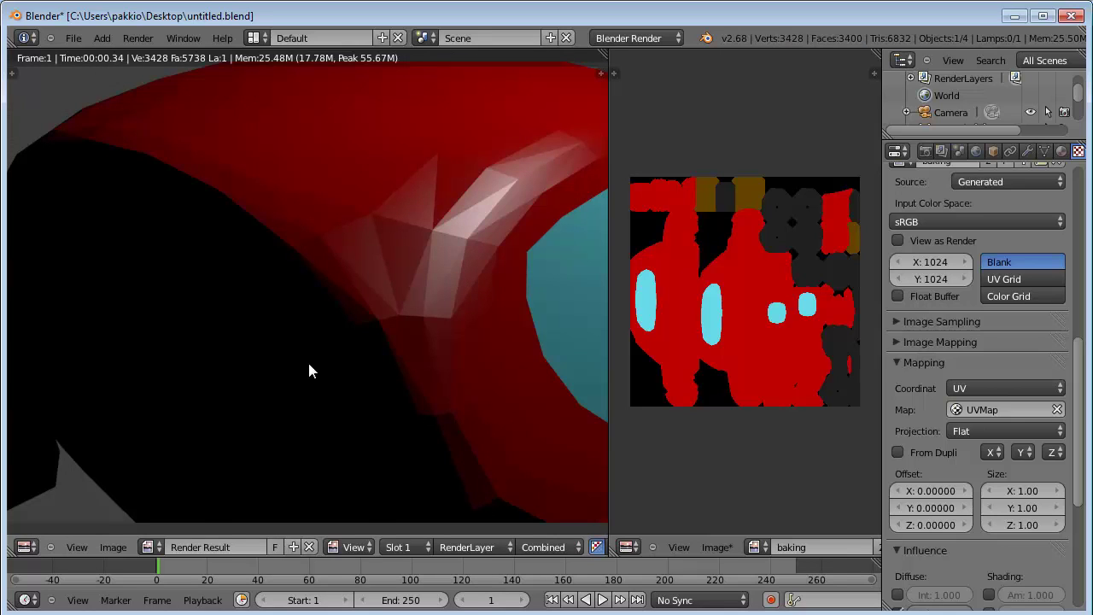
key("Escape")
scroll(321, 393, "down", 3)
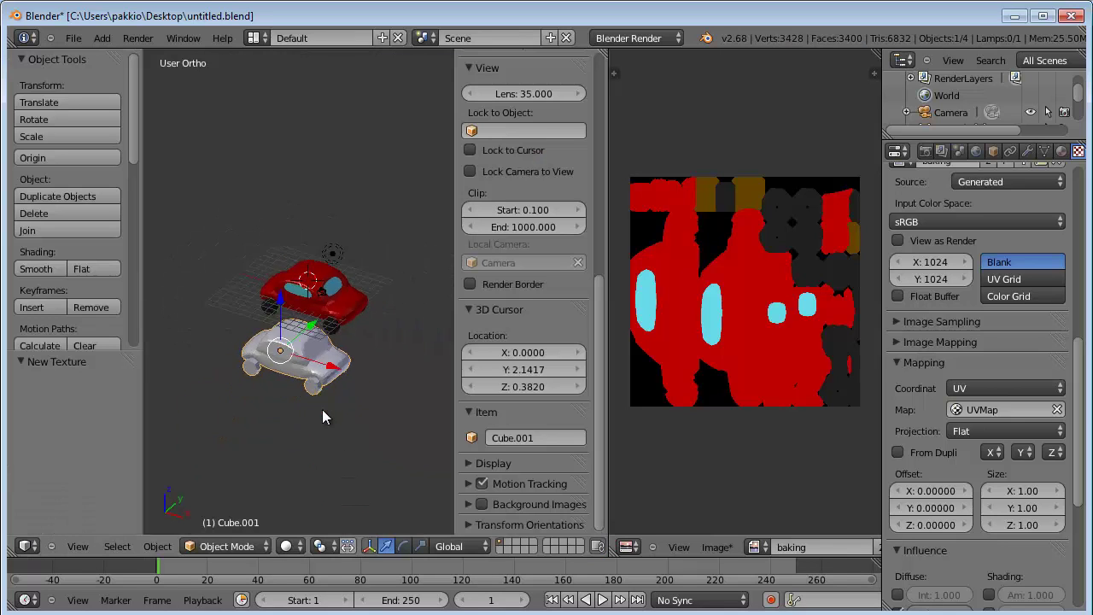
mouse_move(327, 415)
middle_mouse_down()
mouse_move(366, 458)
mouse_move(358, 326)
mouse_move(382, 306)
middle_mouse_up()
Step: Move the camera 5.681 along X and rotate it about -41° toward the cars
right_click(362, 284)
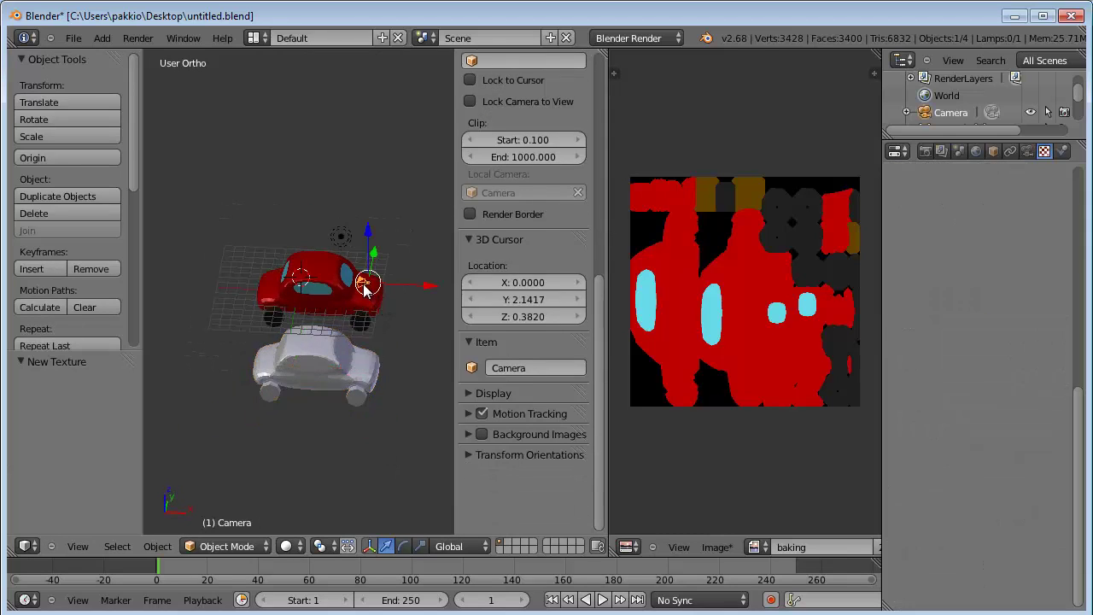
left_click_drag(423, 291, 481, 306)
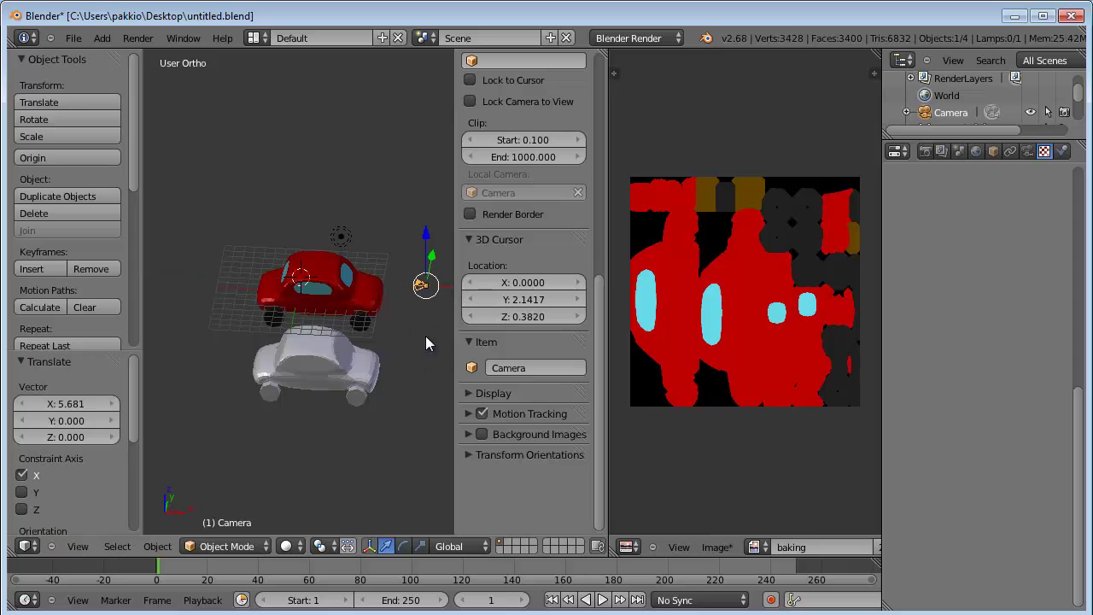
key("r")
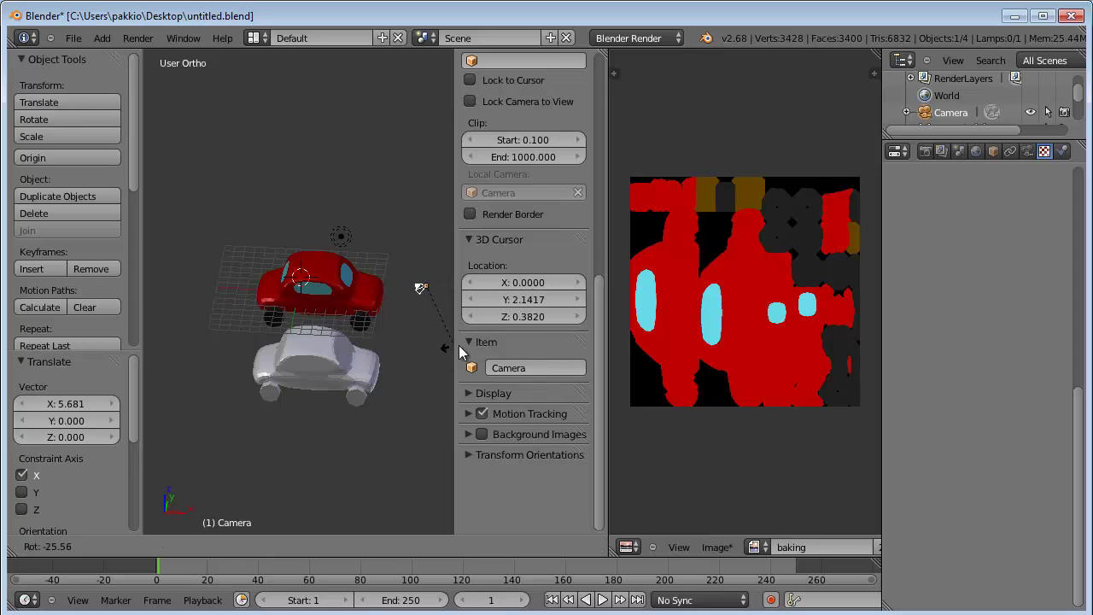
left_click(414, 365)
mouse_move(412, 367)
middle_mouse_down()
mouse_move(309, 409)
mouse_move(288, 391)
middle_mouse_up()
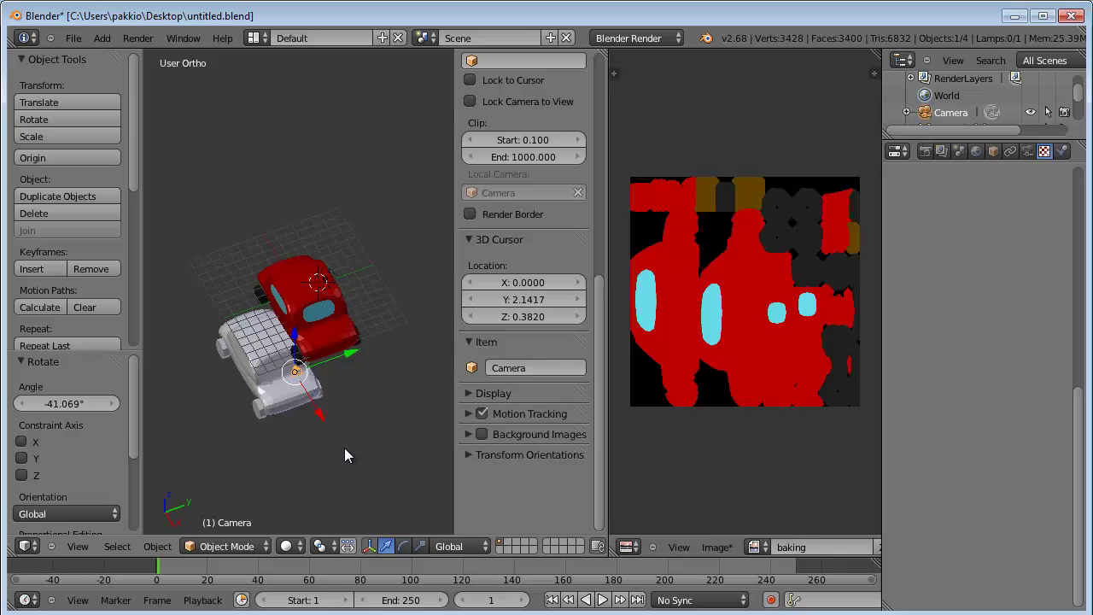
Step: Render a test image from the camera and close it to check the framing
key("F12")
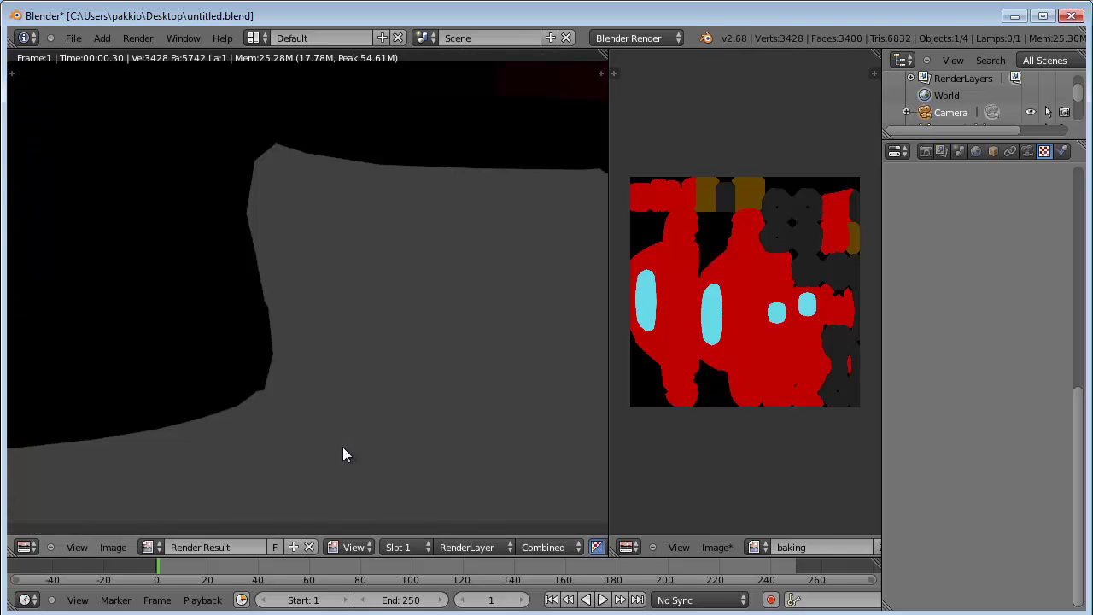
key("Escape")
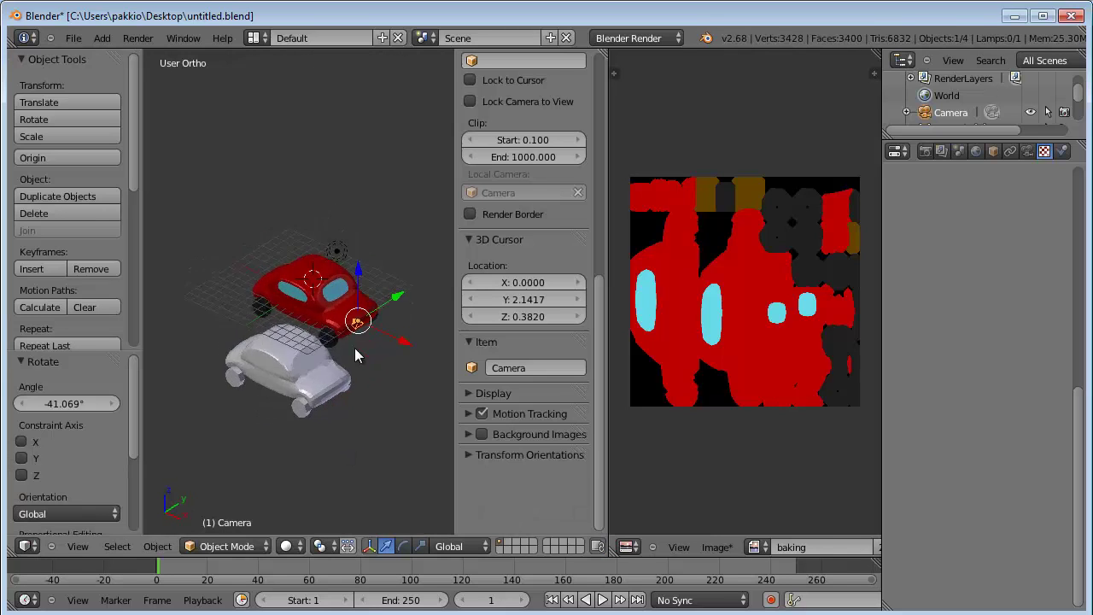
middle_click_drag(354, 347, 387, 317)
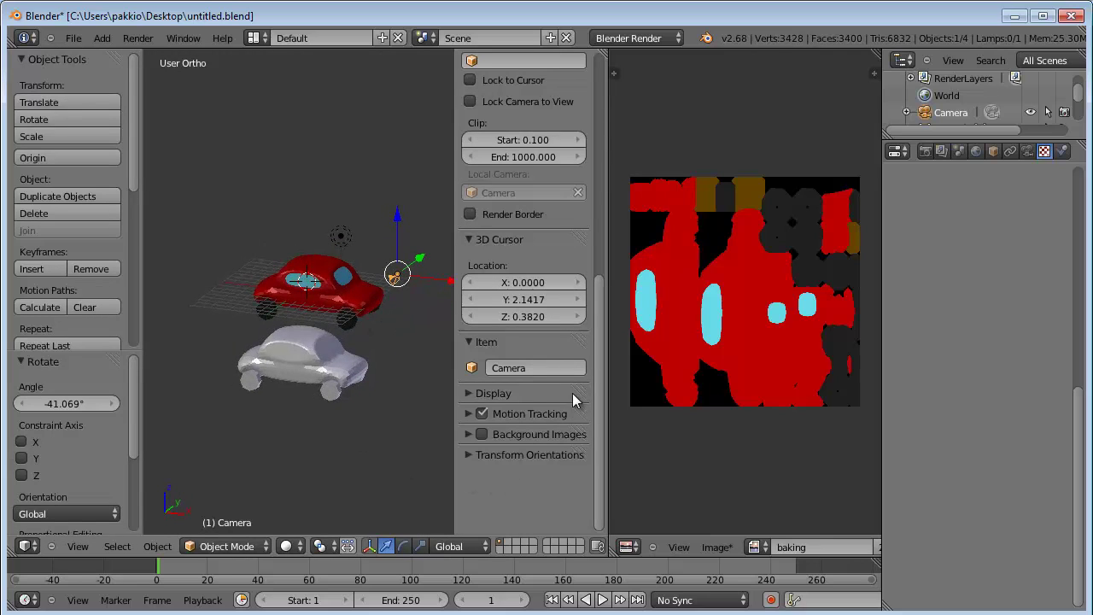
Step: Enable Textured Solid display and orbit to inspect both cars' baked red textures
left_click(465, 393)
left_click_drag(598, 395, 603, 497)
left_click(470, 390)
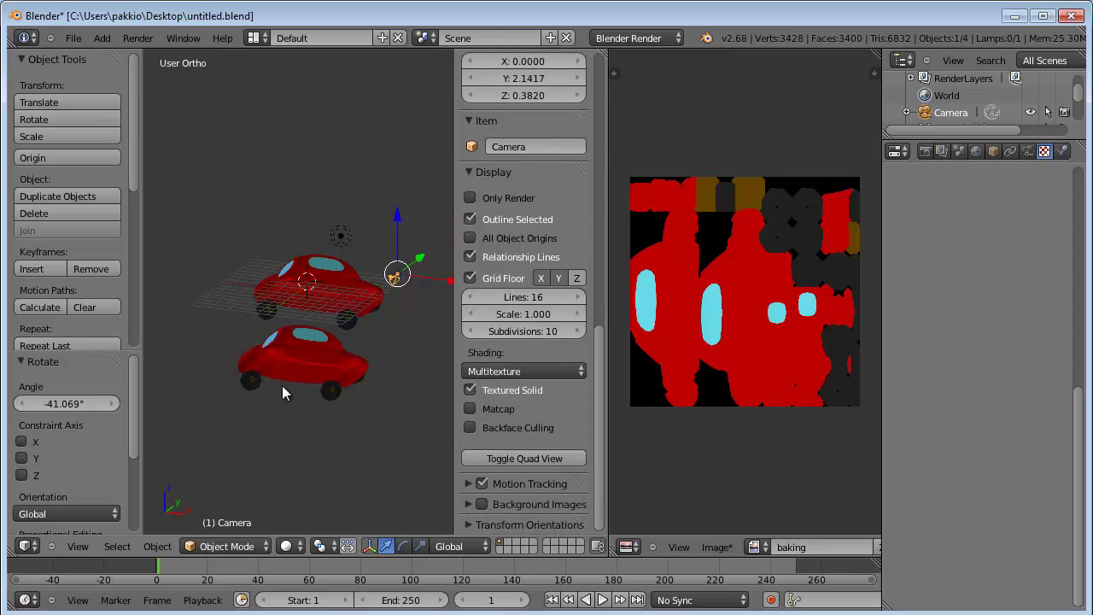
mouse_move(310, 356)
middle_mouse_down()
mouse_move(325, 398)
mouse_move(317, 464)
mouse_move(300, 463)
mouse_move(355, 355)
mouse_move(366, 253)
mouse_move(476, 408)
middle_mouse_up()
mouse_move(286, 367)
middle_mouse_down()
mouse_move(356, 336)
mouse_move(303, 311)
mouse_move(263, 266)
mouse_move(264, 336)
mouse_move(235, 266)
mouse_move(348, 443)
mouse_move(381, 385)
mouse_move(359, 415)
mouse_move(419, 466)
middle_mouse_up()
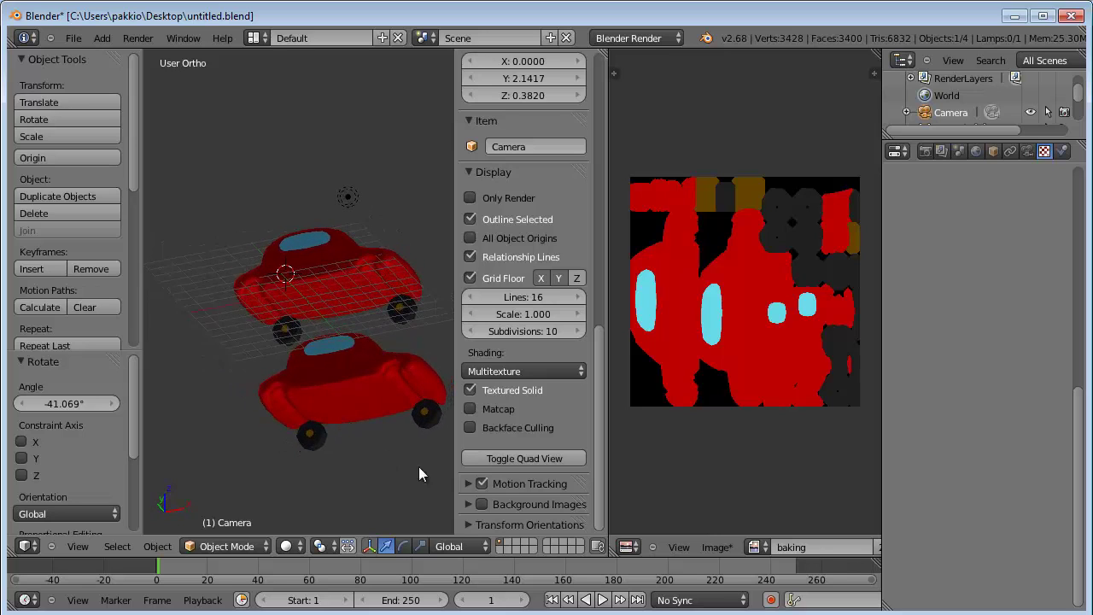
mouse_move(282, 389)
middle_mouse_down()
mouse_move(290, 437)
mouse_move(275, 333)
mouse_move(282, 401)
middle_mouse_up()
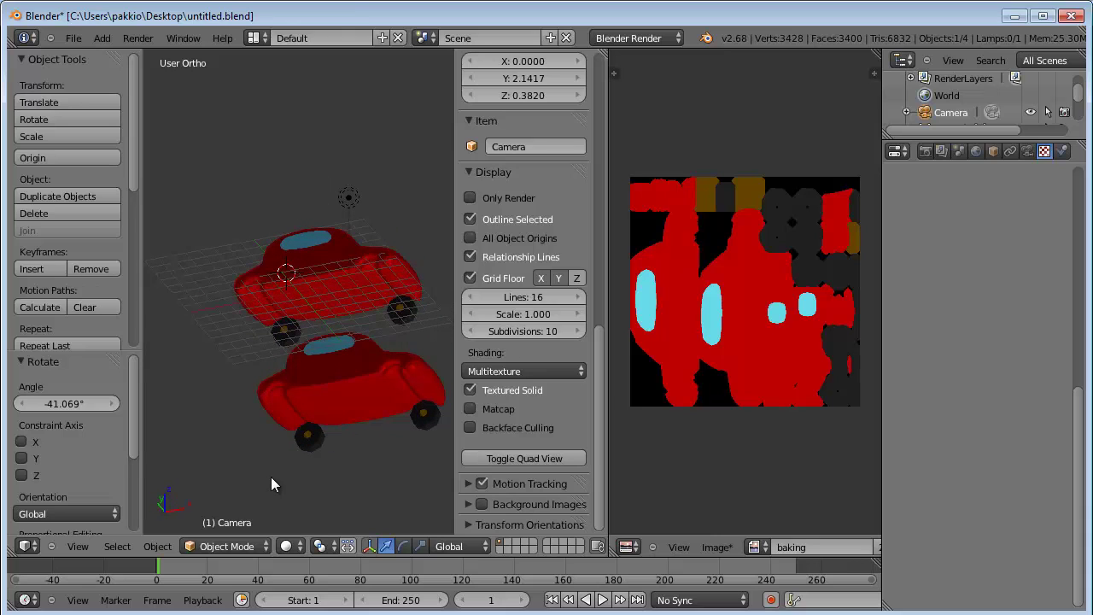
Step: Recalculate the lower car's normals so they all point outward
right_click(317, 410)
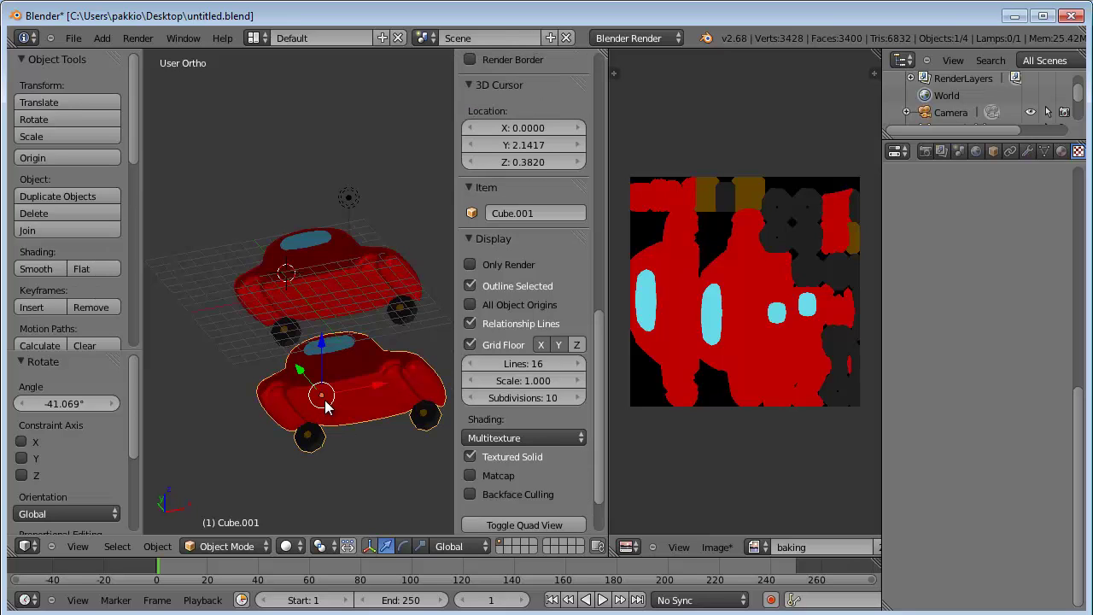
key("Tab")
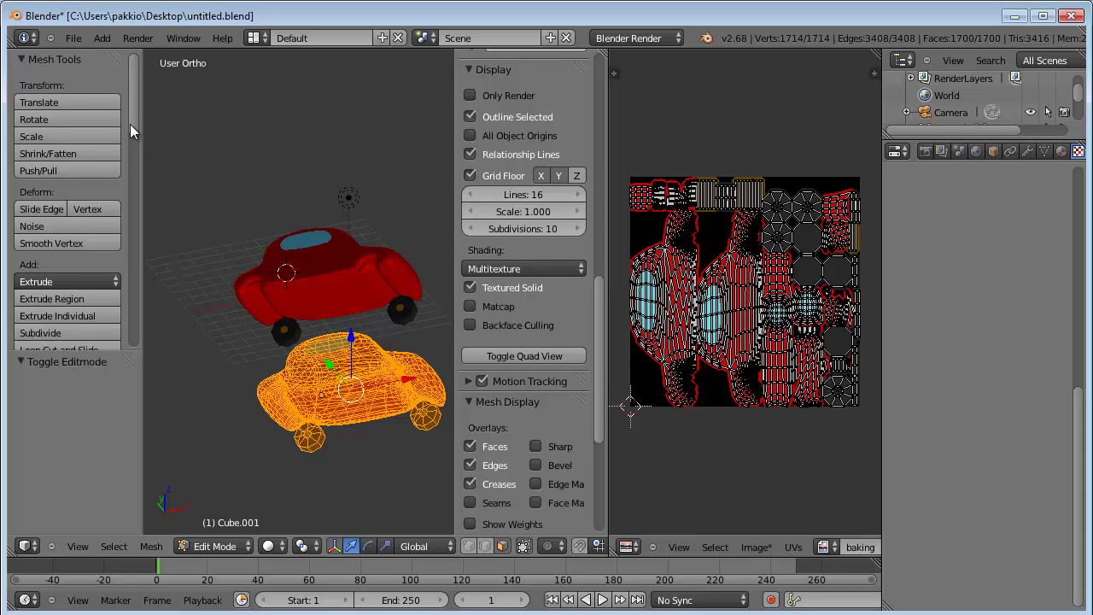
left_click_drag(130, 124, 131, 219)
left_click(61, 210)
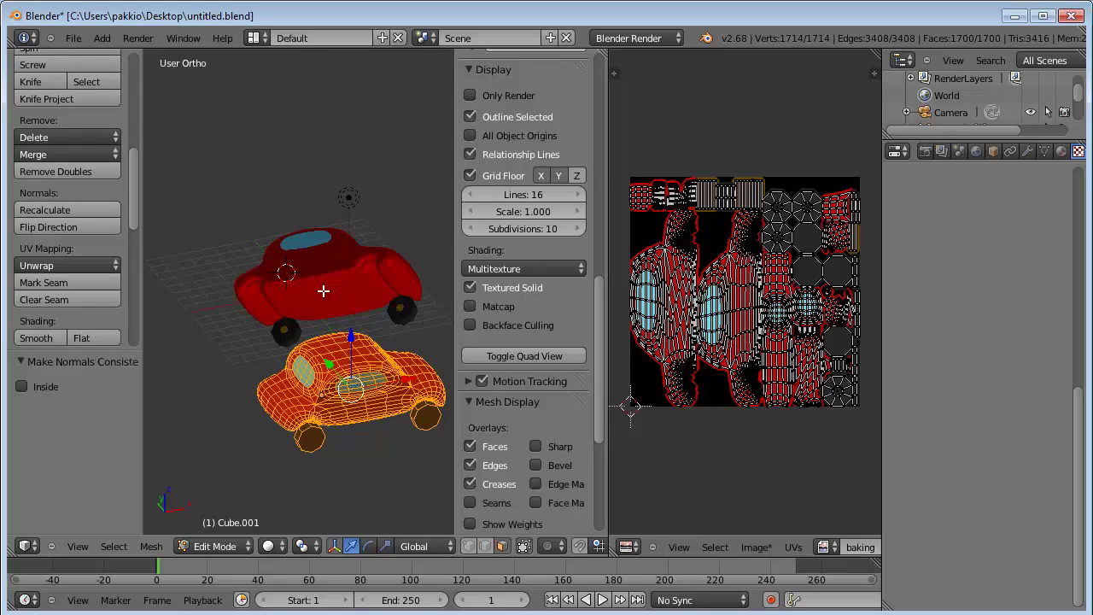
key("Tab")
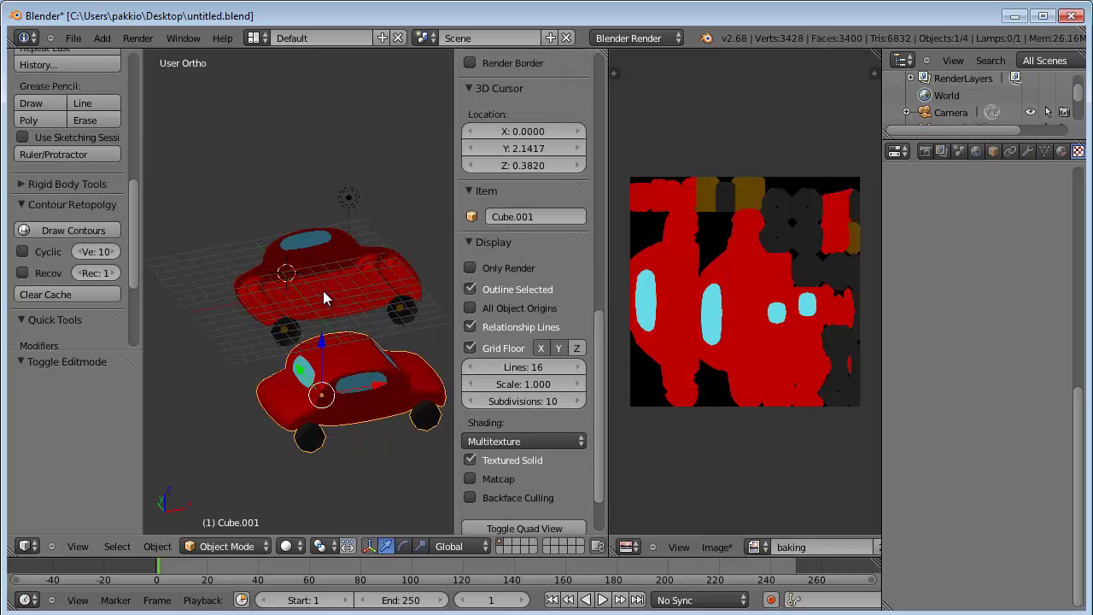
Step: Recalculate the upper car's normals outward and return to Object Mode
right_click(323, 292)
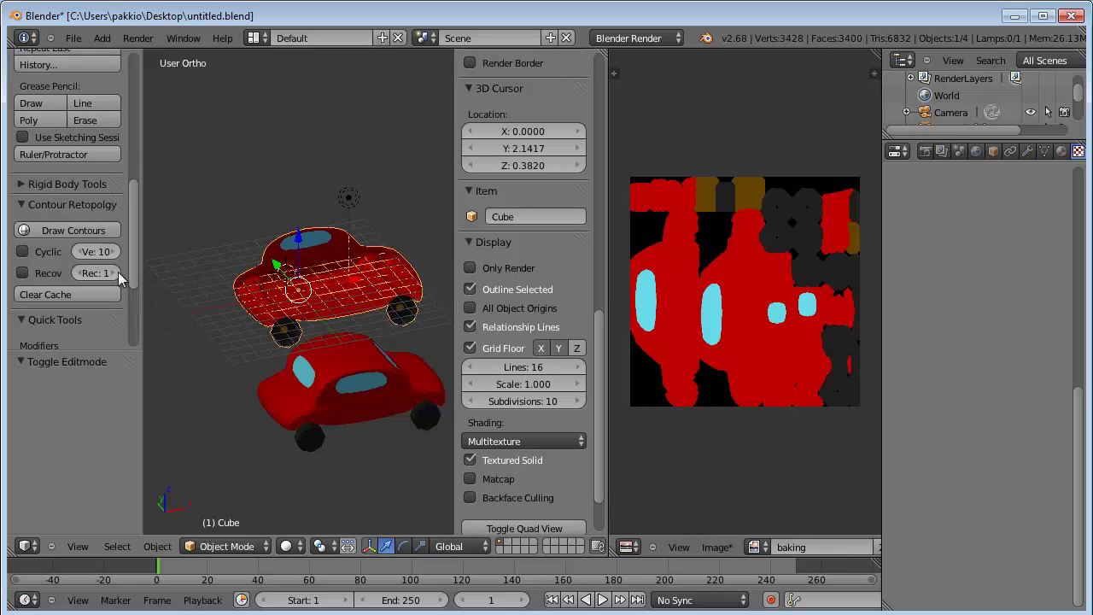
mouse_move(132, 224)
left_mouse_down()
mouse_move(133, 170)
mouse_move(133, 183)
left_mouse_up()
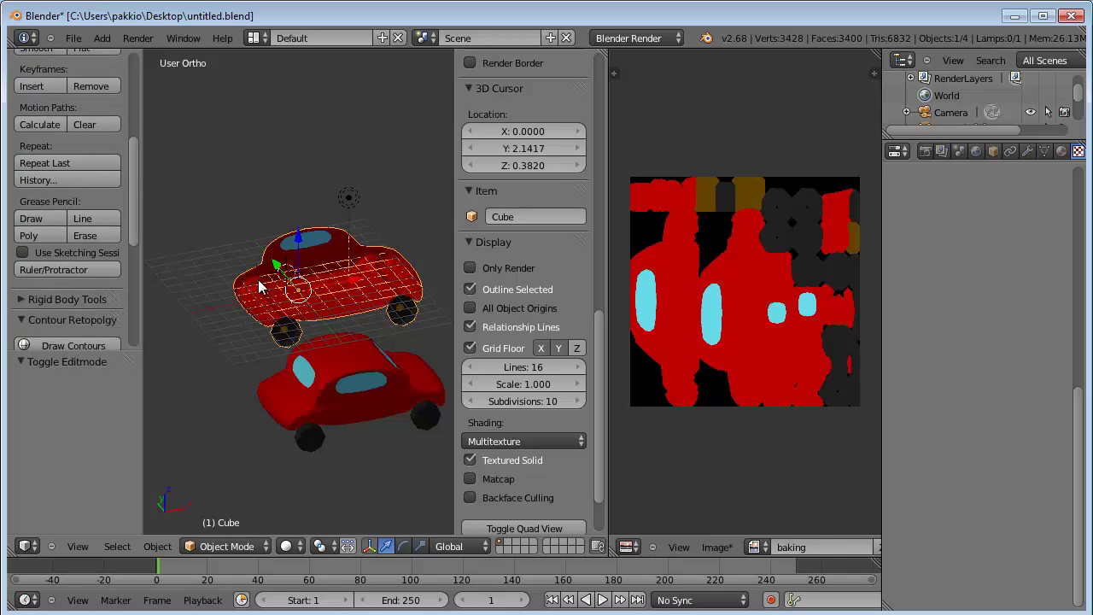
key("Tab")
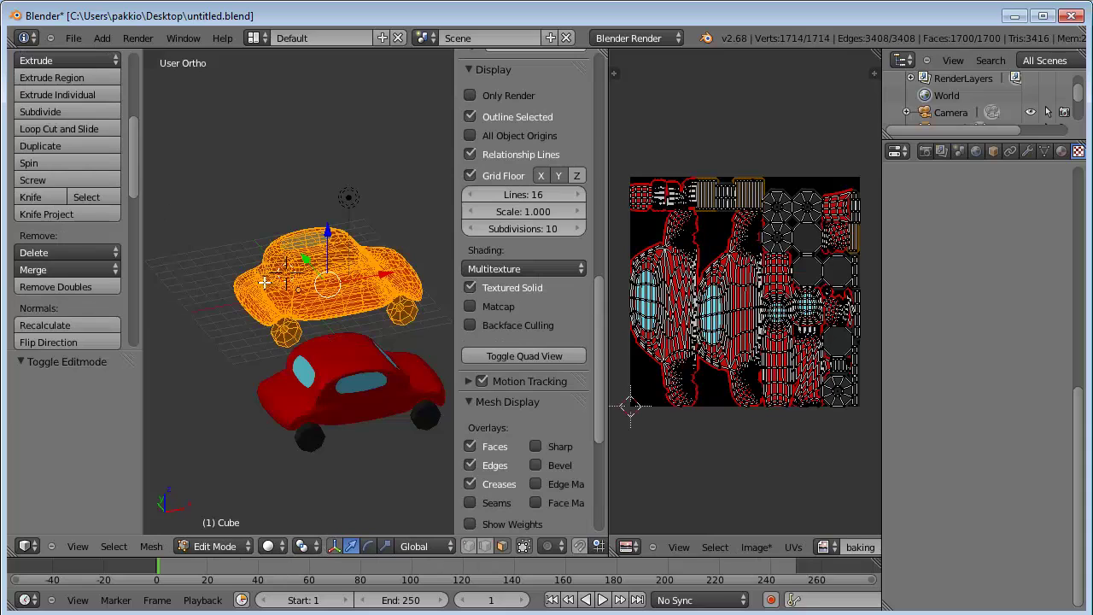
mouse_move(134, 187)
left_mouse_down()
mouse_move(142, 322)
mouse_move(151, 185)
left_mouse_up()
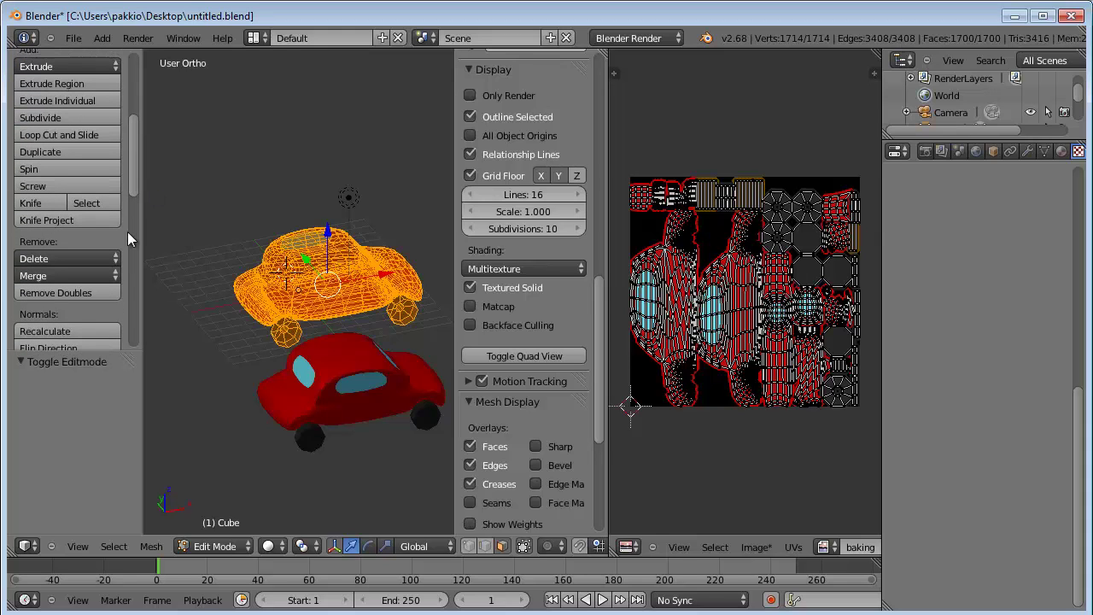
left_click(60, 331)
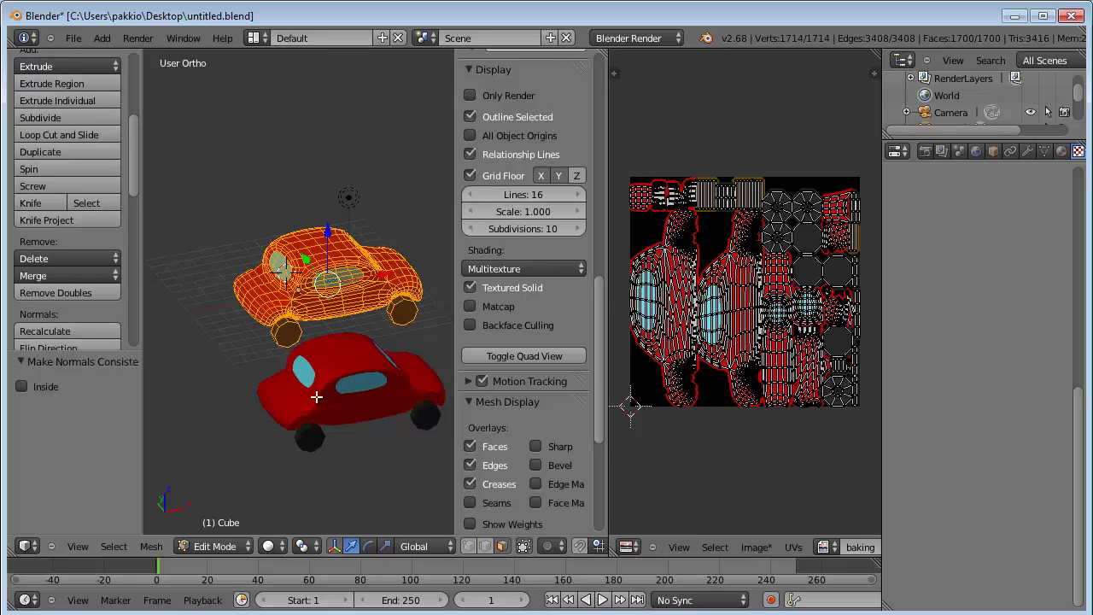
mouse_move(349, 402)
middle_mouse_down()
mouse_move(282, 333)
mouse_move(294, 325)
middle_mouse_up()
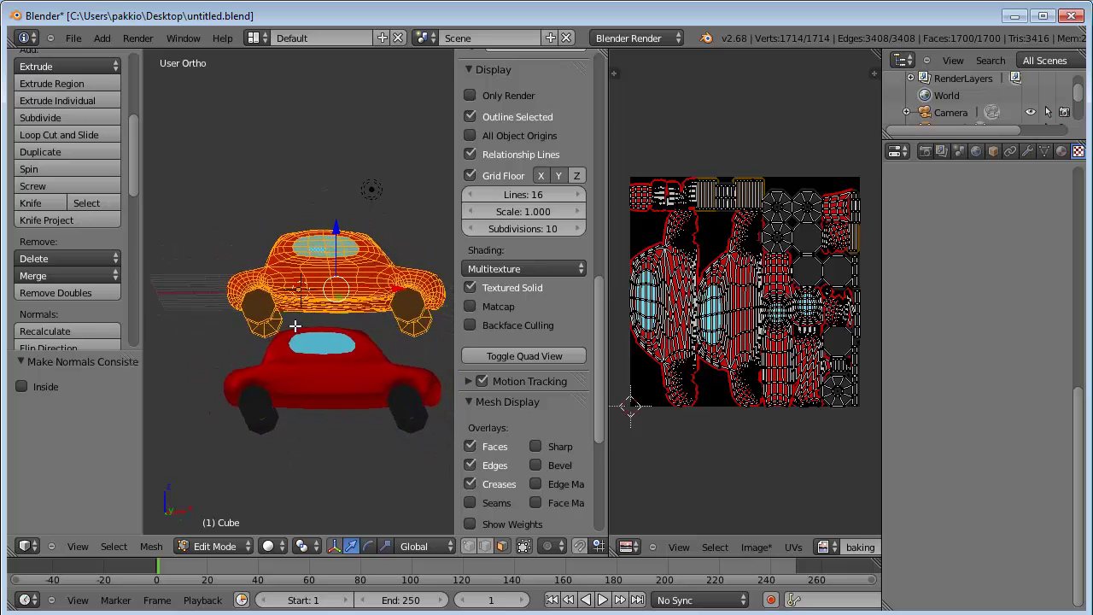
mouse_move(359, 376)
middle_mouse_down()
mouse_move(344, 397)
mouse_move(363, 448)
middle_mouse_up()
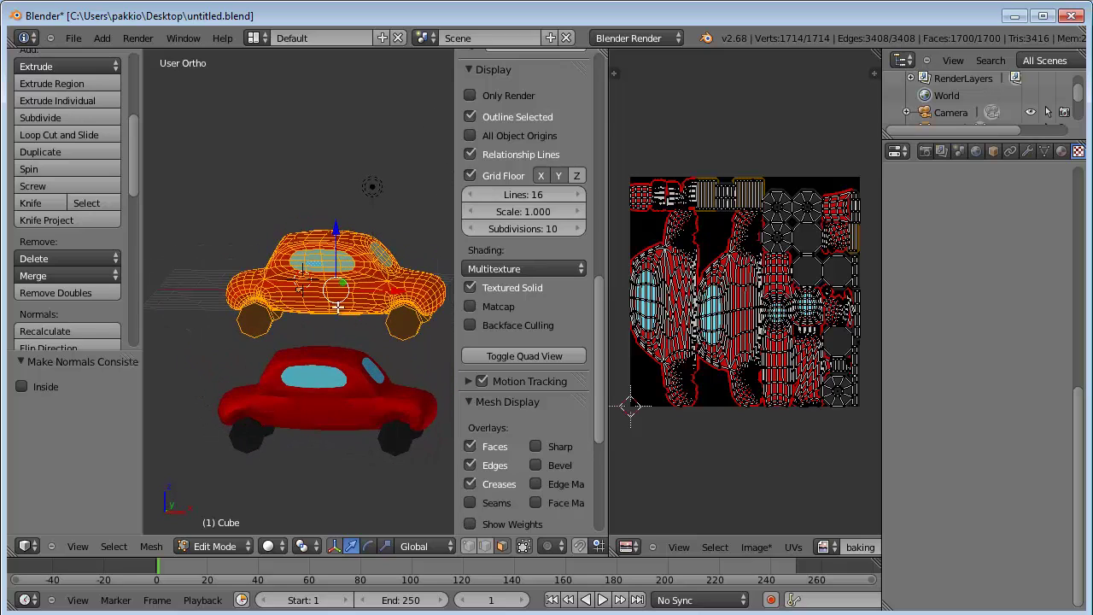
mouse_move(300, 378)
middle_mouse_down()
mouse_move(332, 407)
mouse_move(327, 317)
mouse_move(372, 408)
mouse_move(427, 451)
middle_mouse_up()
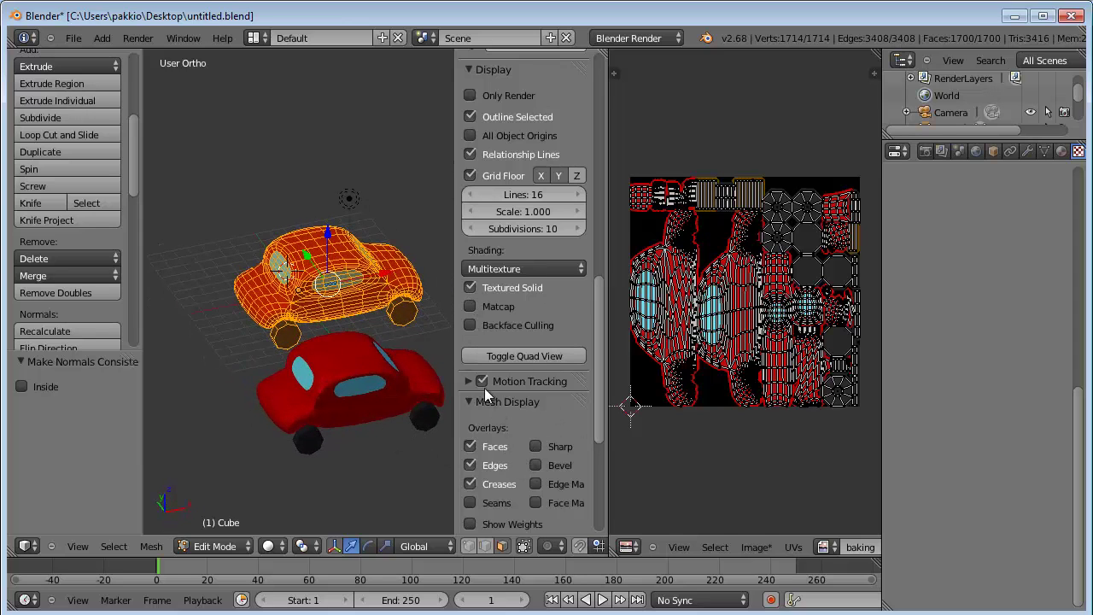
left_click(306, 393)
mouse_move(361, 390)
middle_mouse_down()
mouse_move(350, 342)
mouse_move(367, 366)
middle_mouse_up()
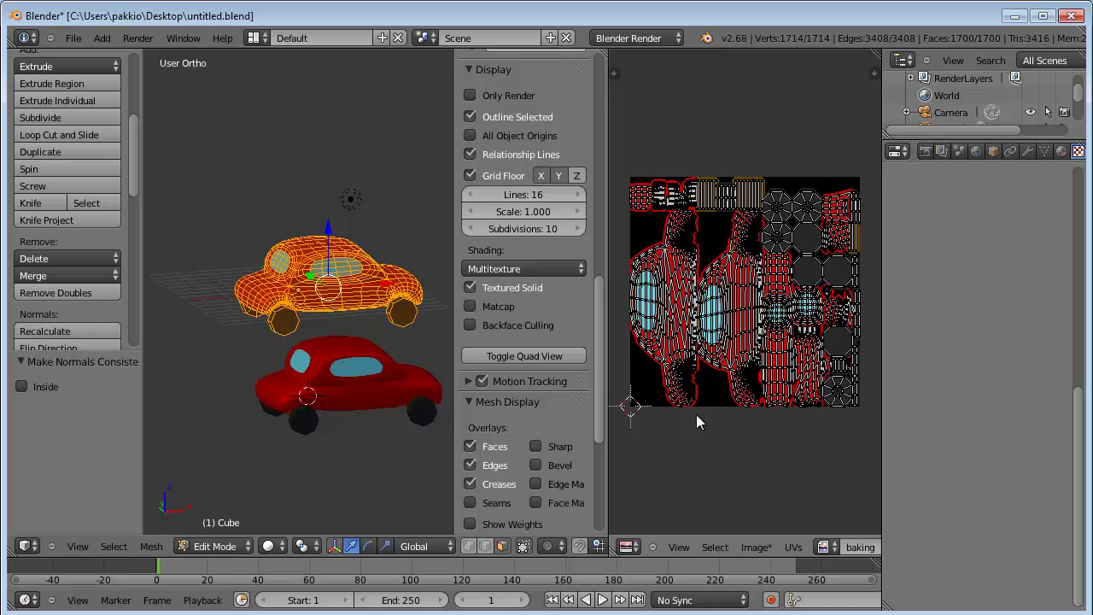
key("Tab")
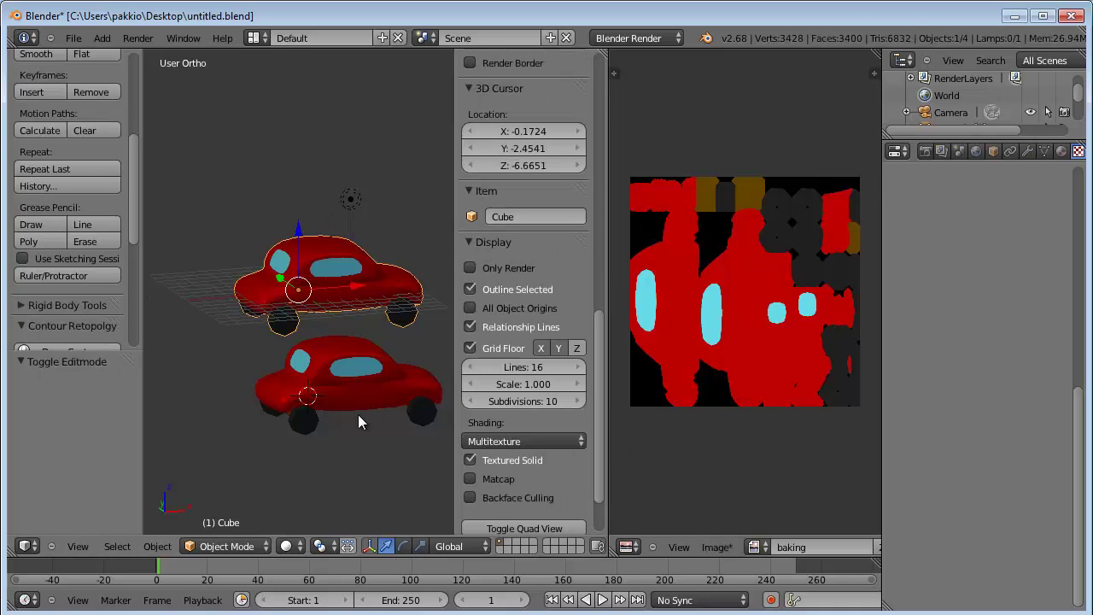
Step: Compare both cars' materials, select the lower car with the baking material, and open the File menu
left_click(722, 548)
right_click(347, 398)
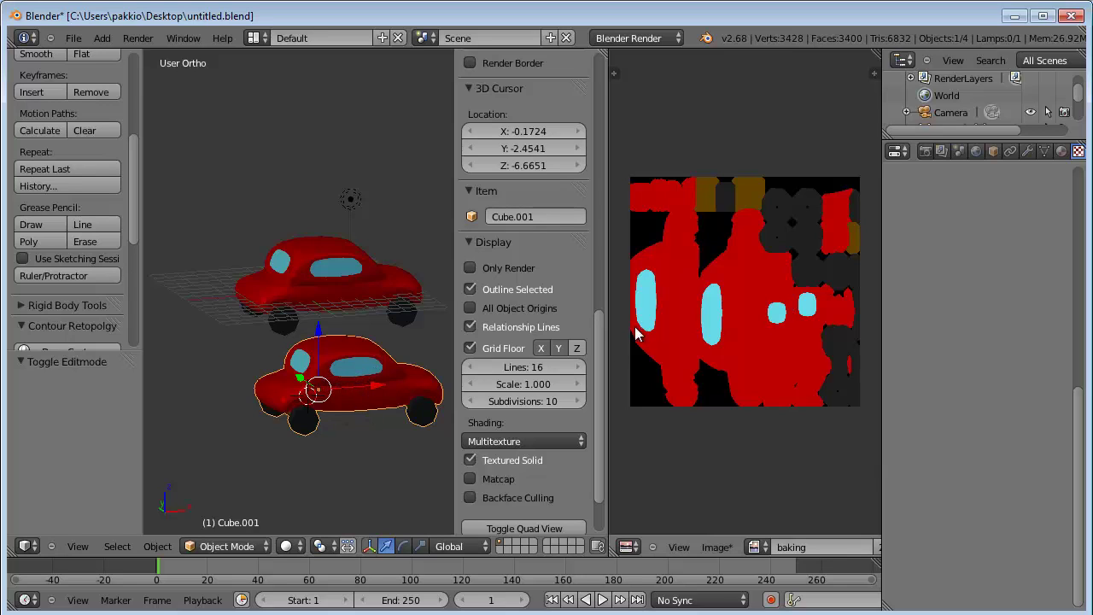
right_click(311, 280)
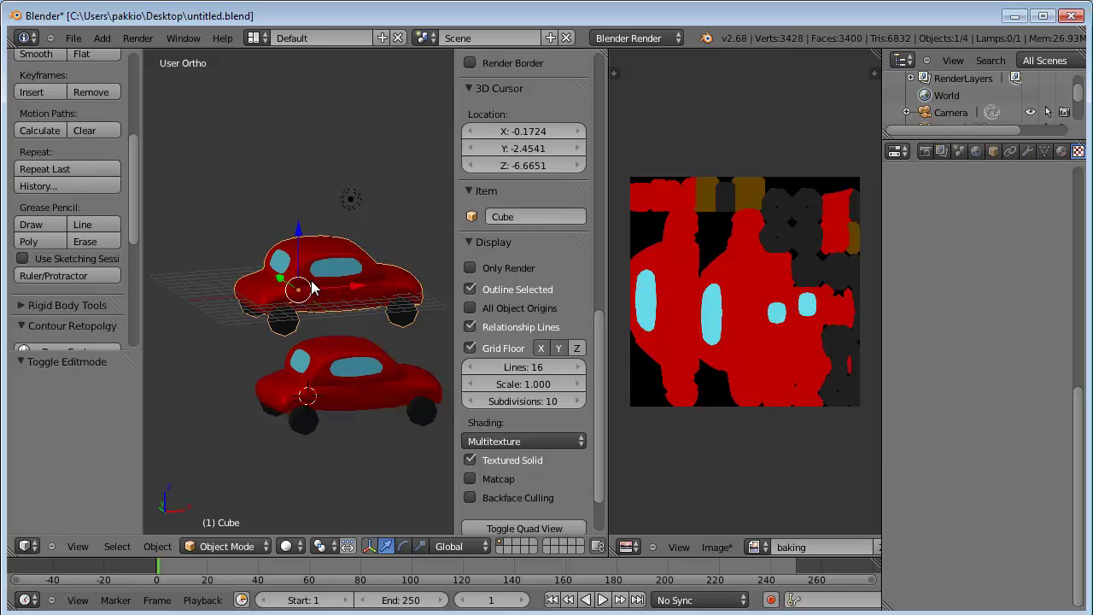
left_click(1061, 150)
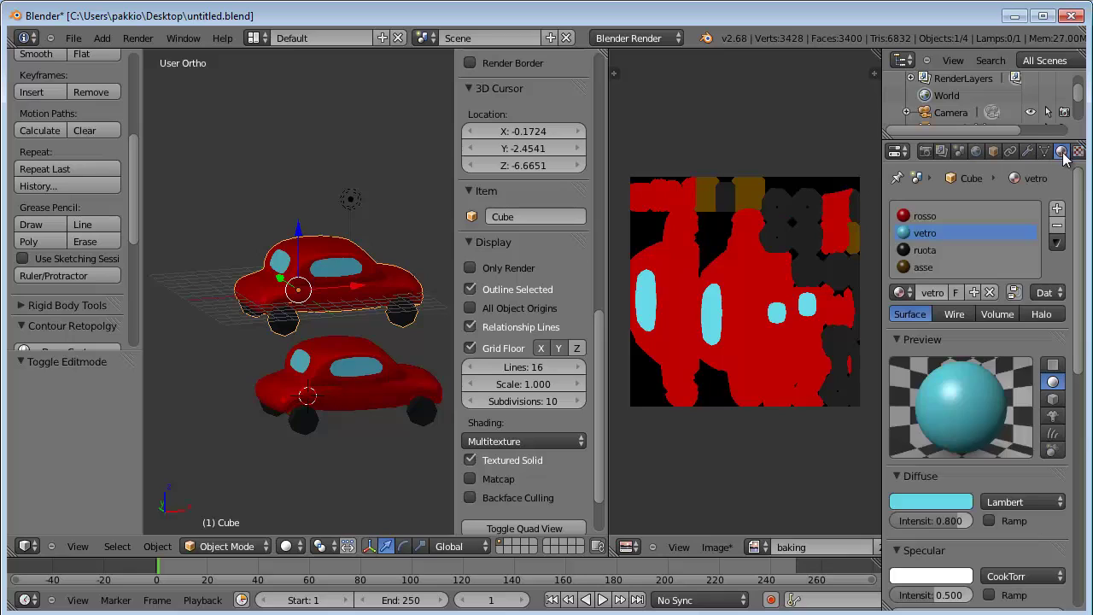
right_click(330, 379)
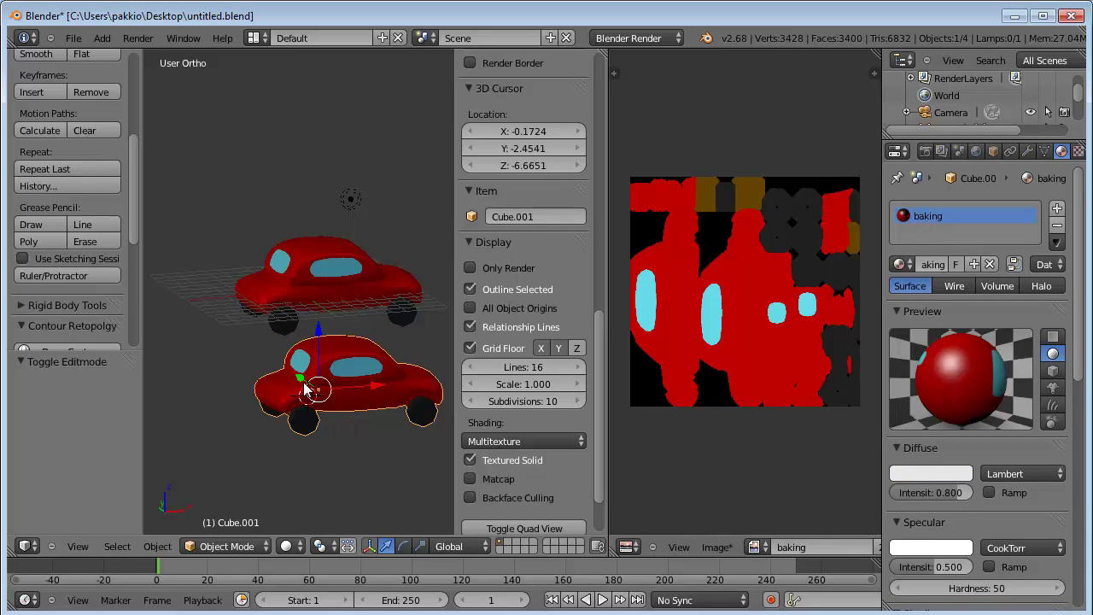
left_click(72, 39)
mouse_move(94, 315)
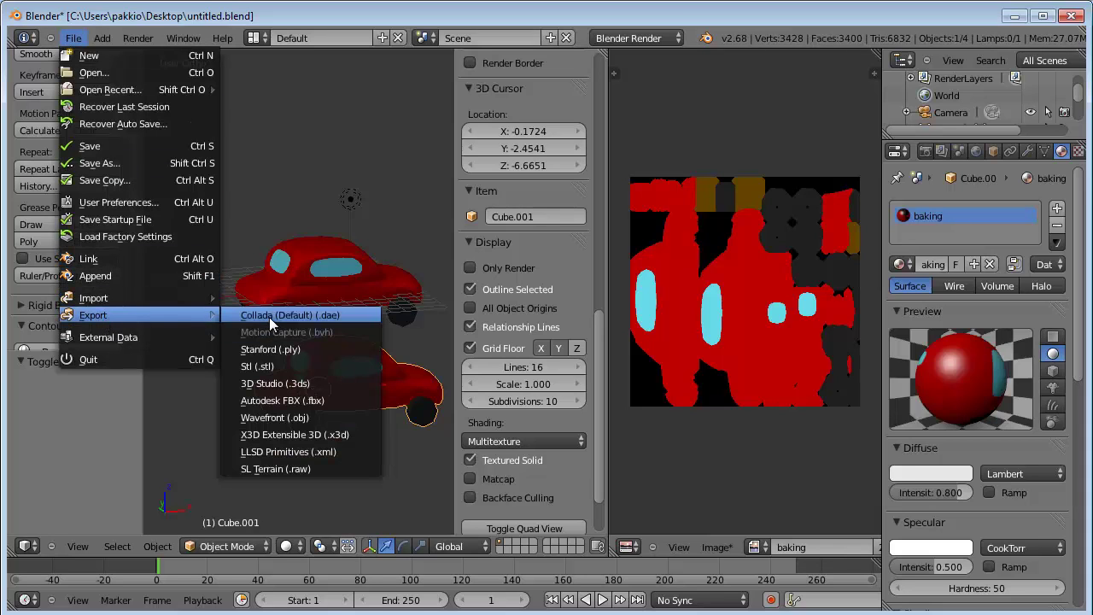
Step: Export the lower car as untitled.dae to the Desktop using the Second Life Static preset with Selection Only
left_click(269, 316)
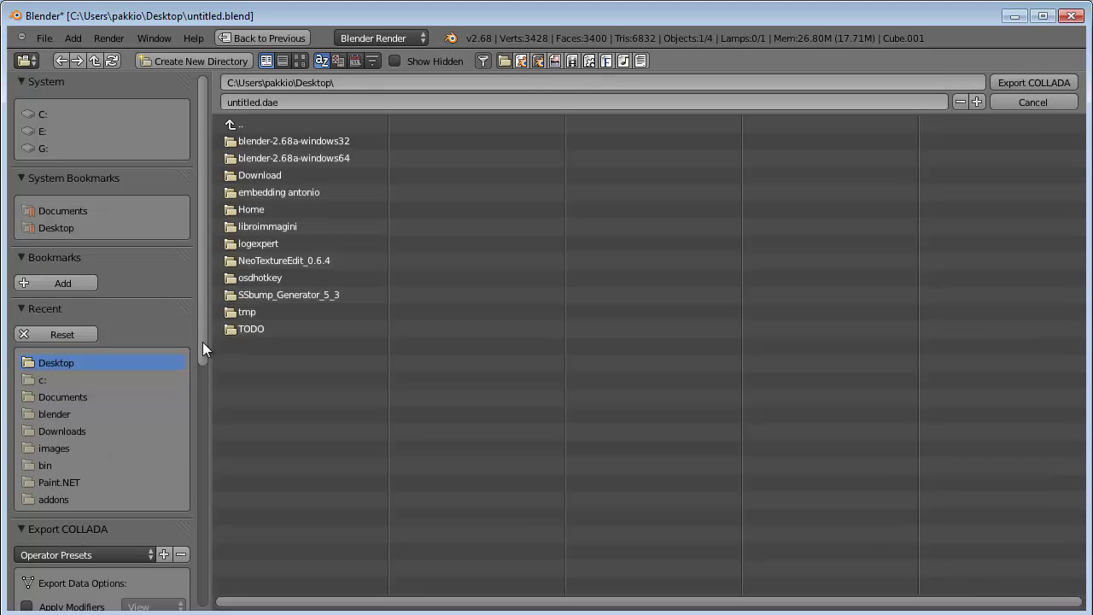
left_click_drag(202, 342, 213, 502)
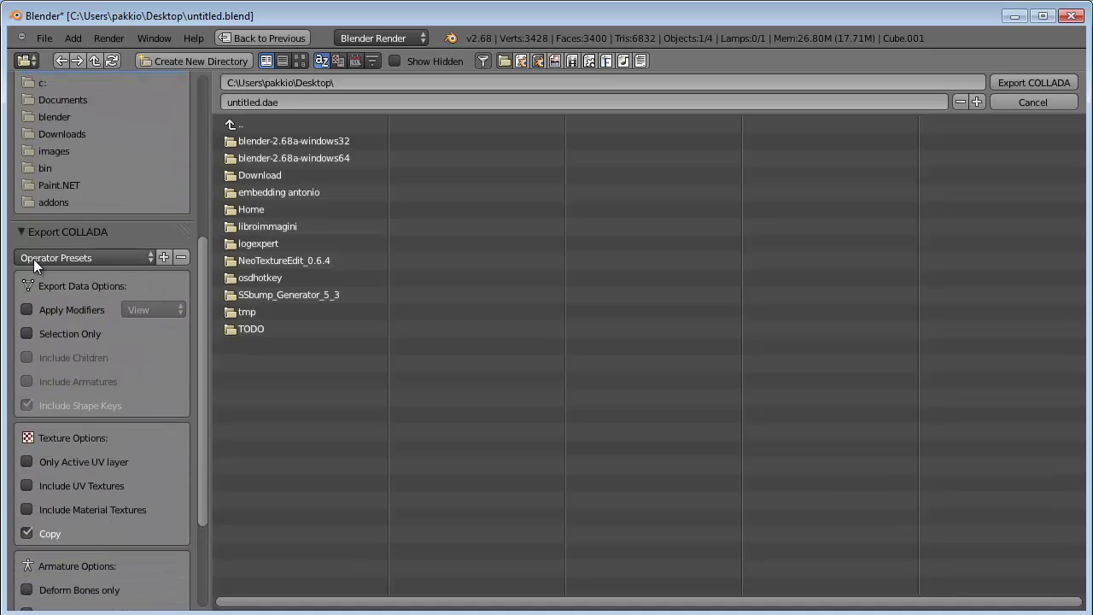
left_click(146, 259)
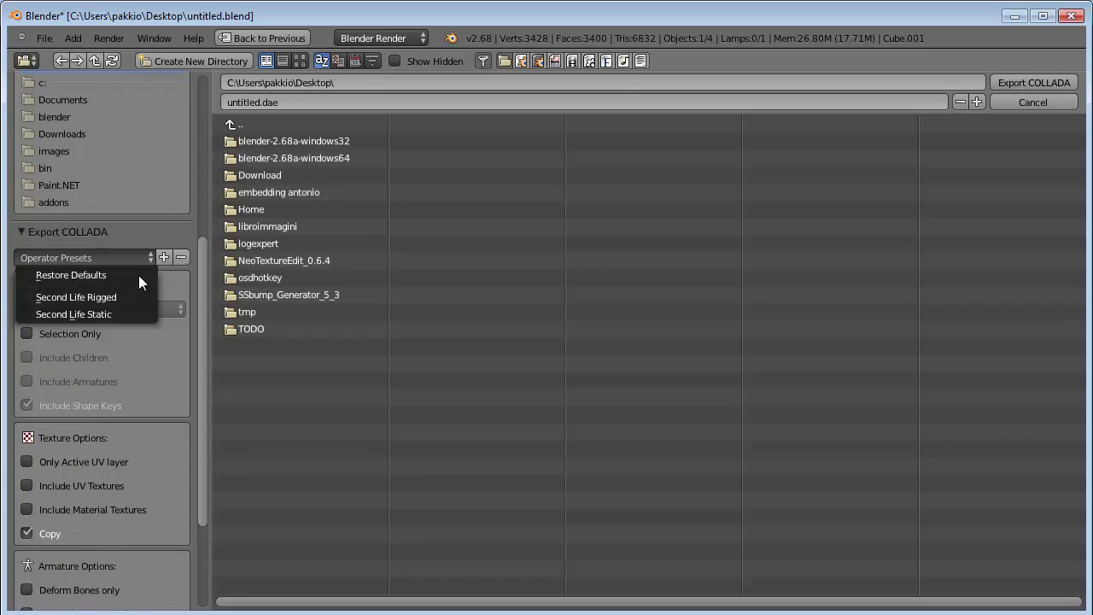
left_click(75, 310)
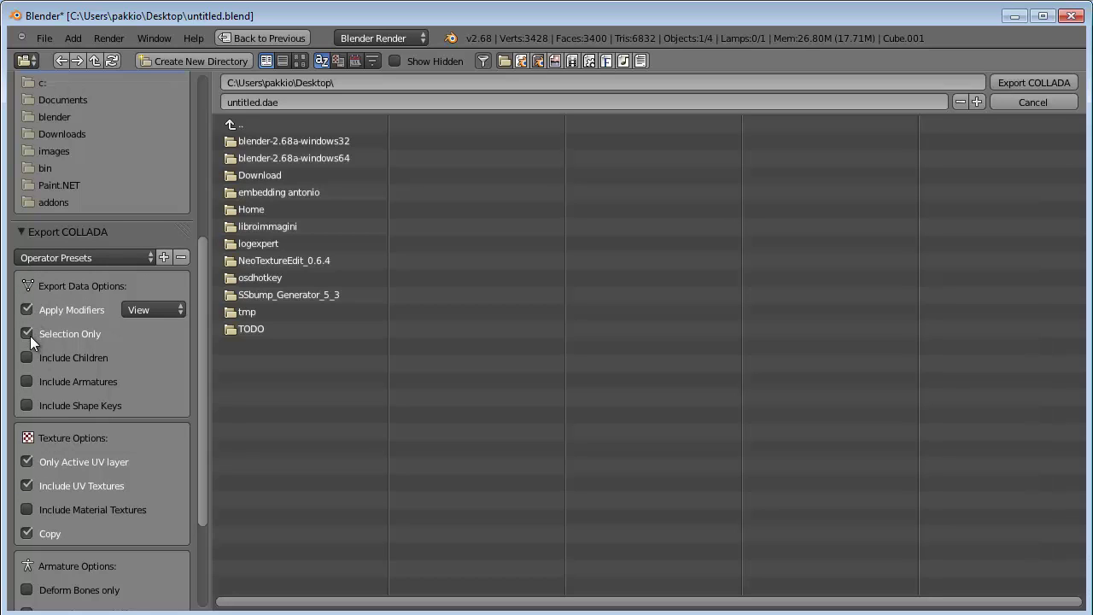
left_click(27, 485)
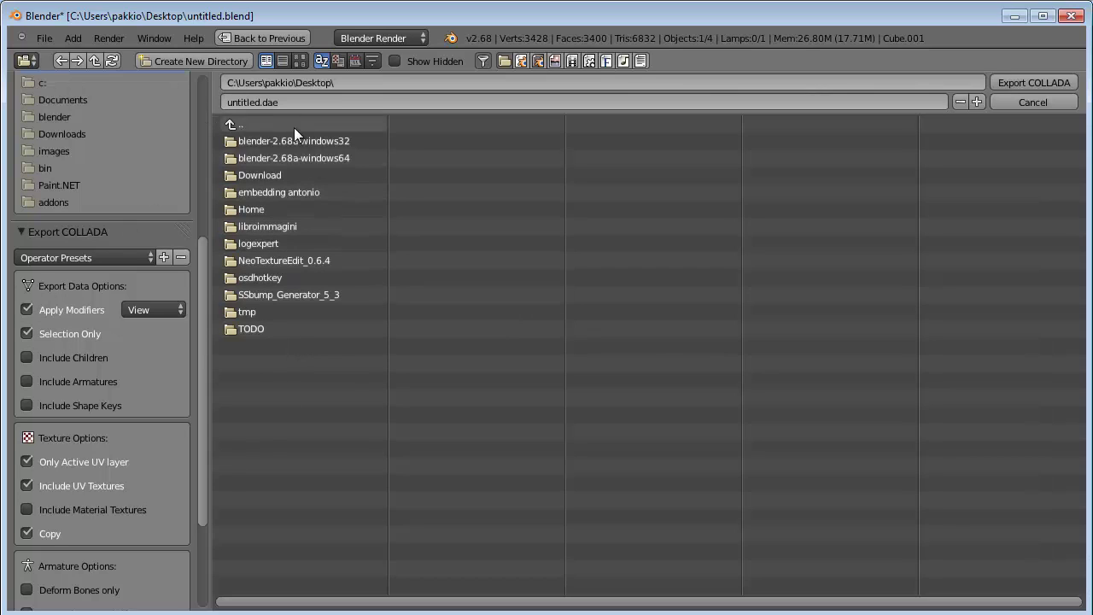
key("Escape")
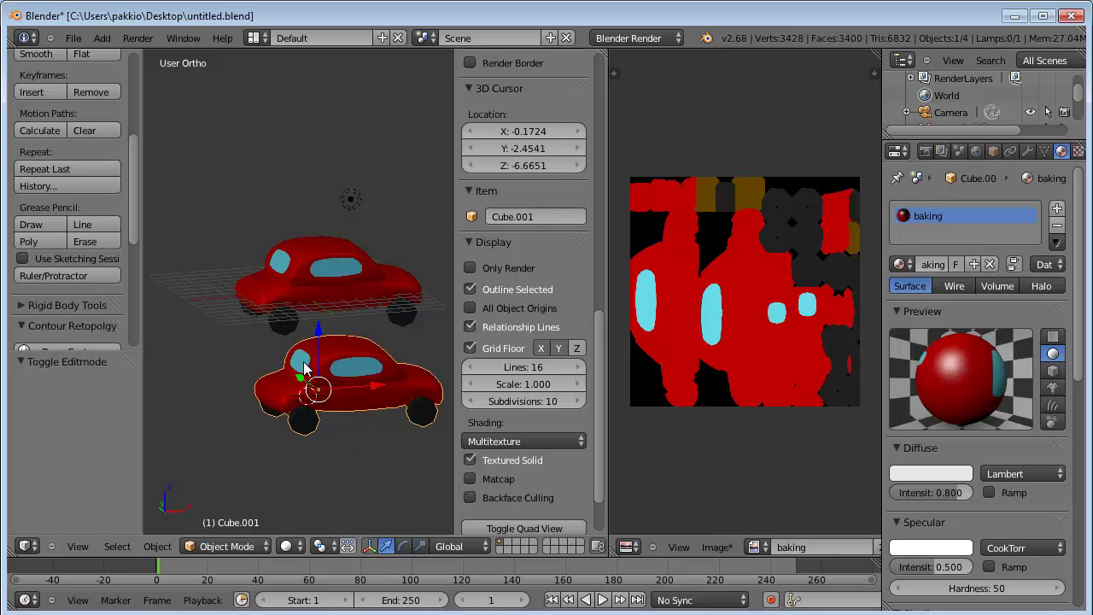
mouse_move(312, 384)
middle_mouse_down()
mouse_move(203, 287)
mouse_move(185, 254)
mouse_move(219, 205)
mouse_move(331, 300)
mouse_move(304, 378)
mouse_move(324, 376)
mouse_move(286, 324)
mouse_move(323, 390)
middle_mouse_up()
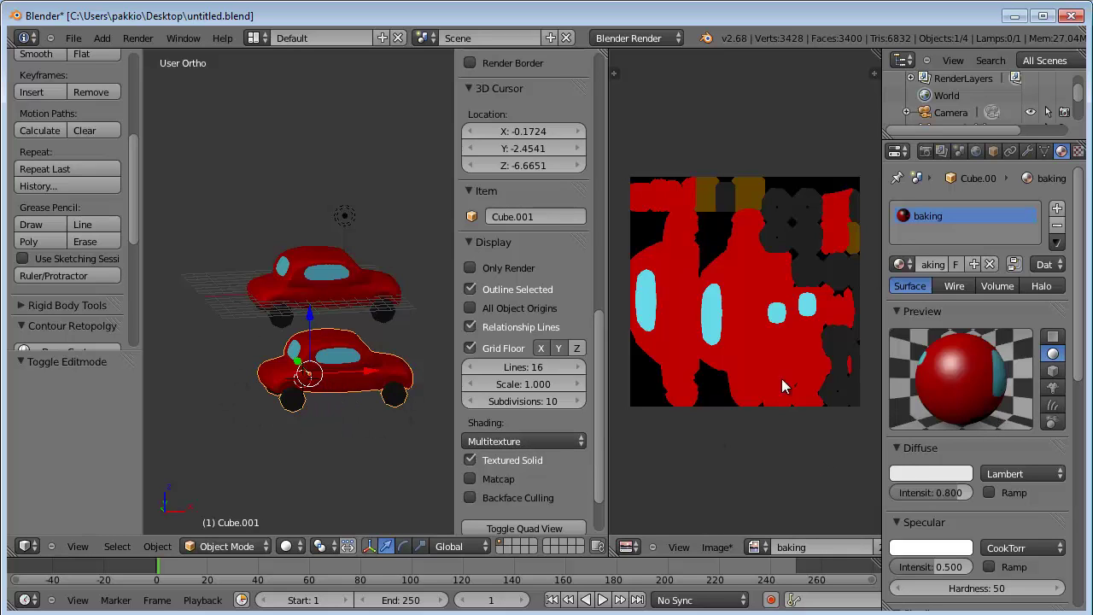
mouse_move(349, 375)
middle_mouse_down()
mouse_move(382, 329)
mouse_move(424, 312)
mouse_move(341, 315)
mouse_move(427, 383)
mouse_move(333, 371)
middle_mouse_up()
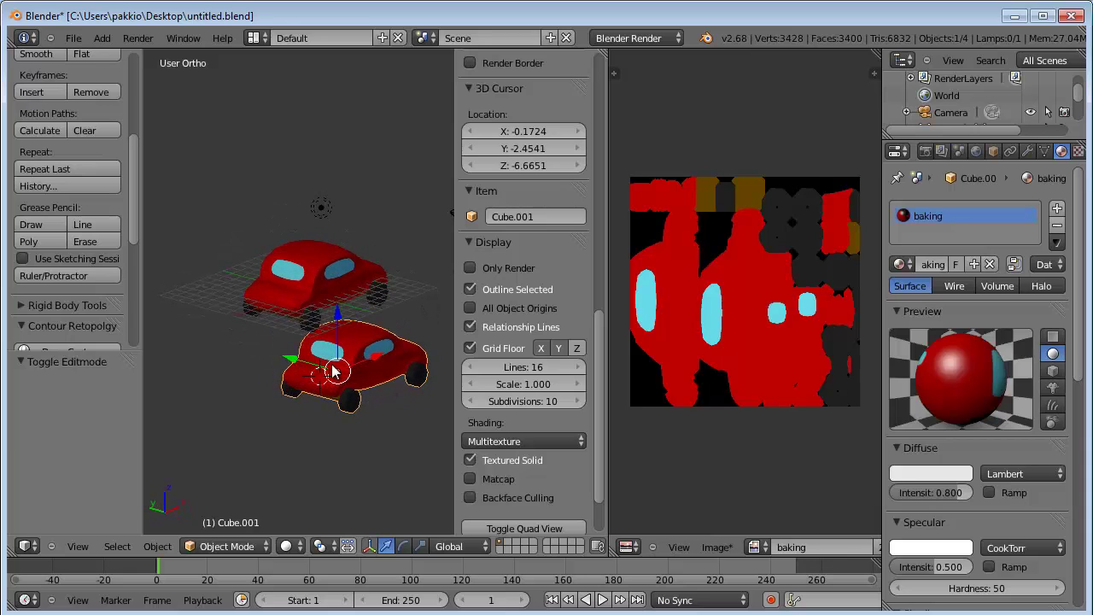